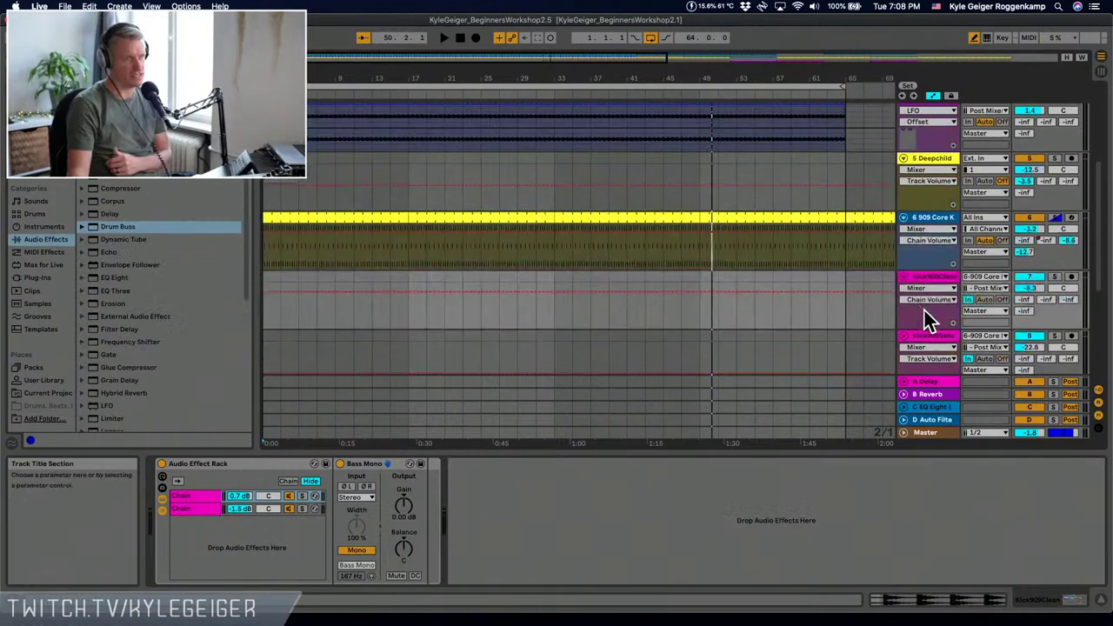
{"action": "scroll", "coordinate": [966, 354], "scroll_direction": "down", "scroll_amount": 2}
{"action": "scroll", "coordinate": [915, 216], "scroll_direction": "up", "scroll_amount": 3}
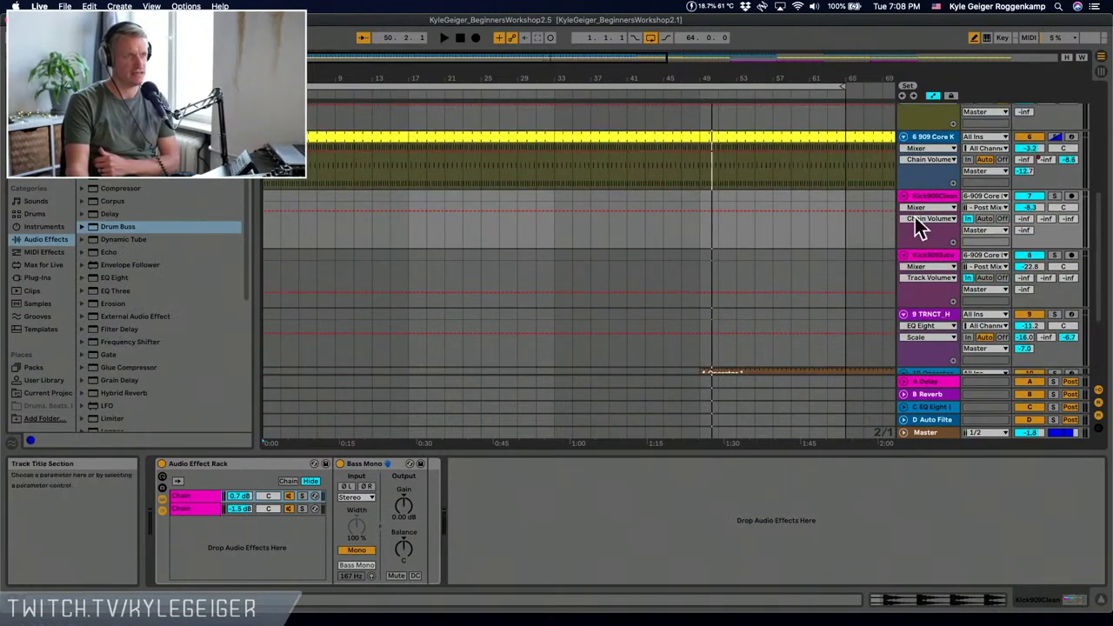
{"action": "left_click", "coordinate": [931, 195]}
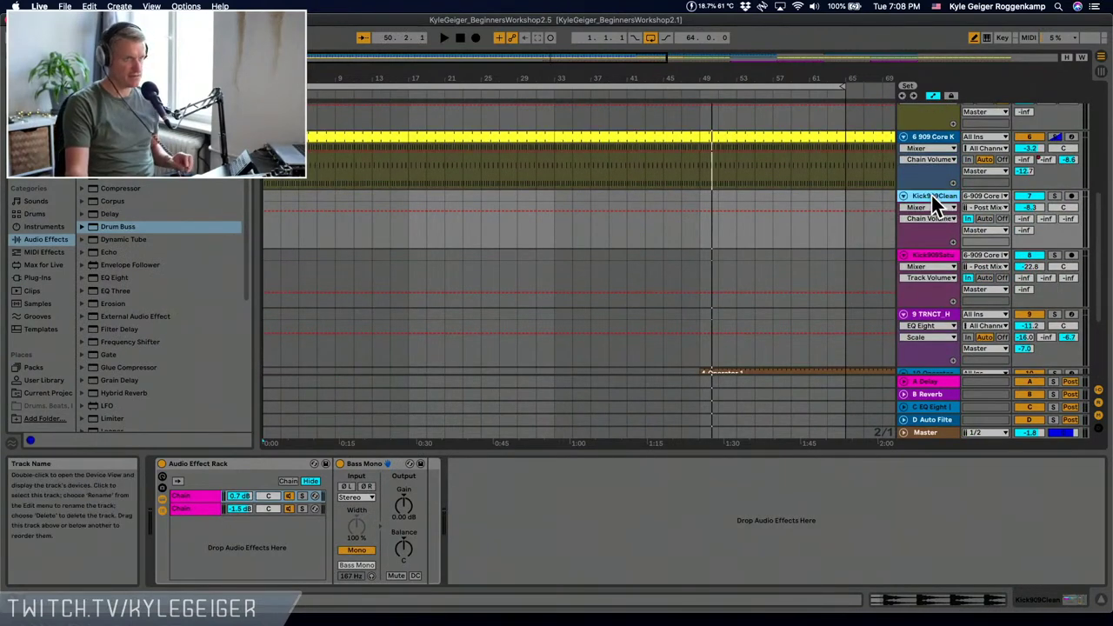
{"action": "right_click", "coordinate": [932, 196]}
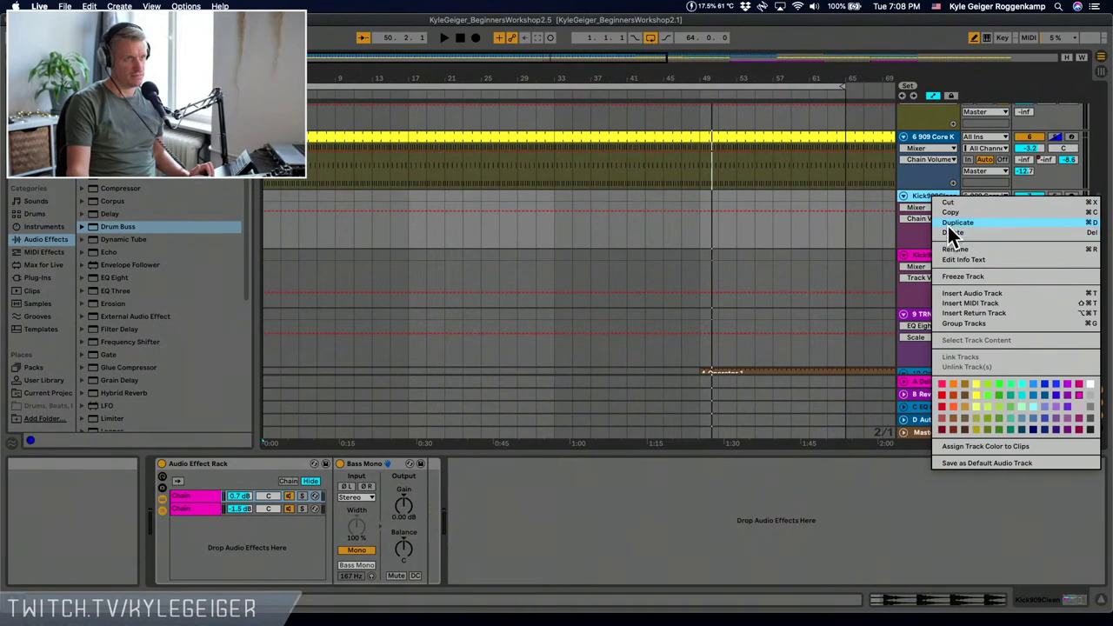
{"action": "left_click", "coordinate": [947, 223]}
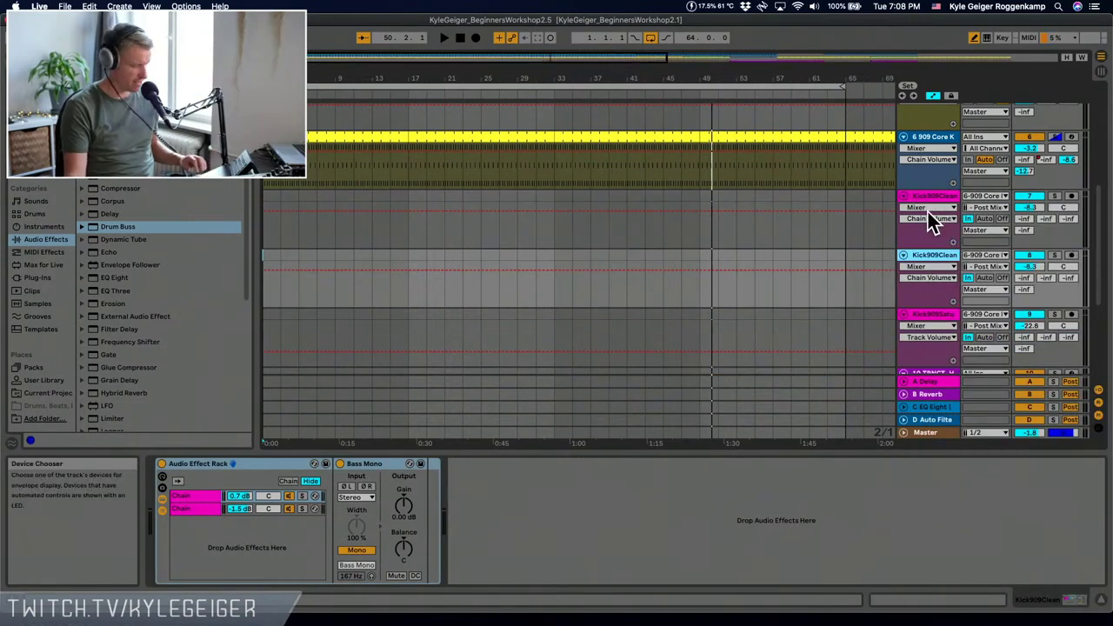
{"action": "key", "text": "Delete"}
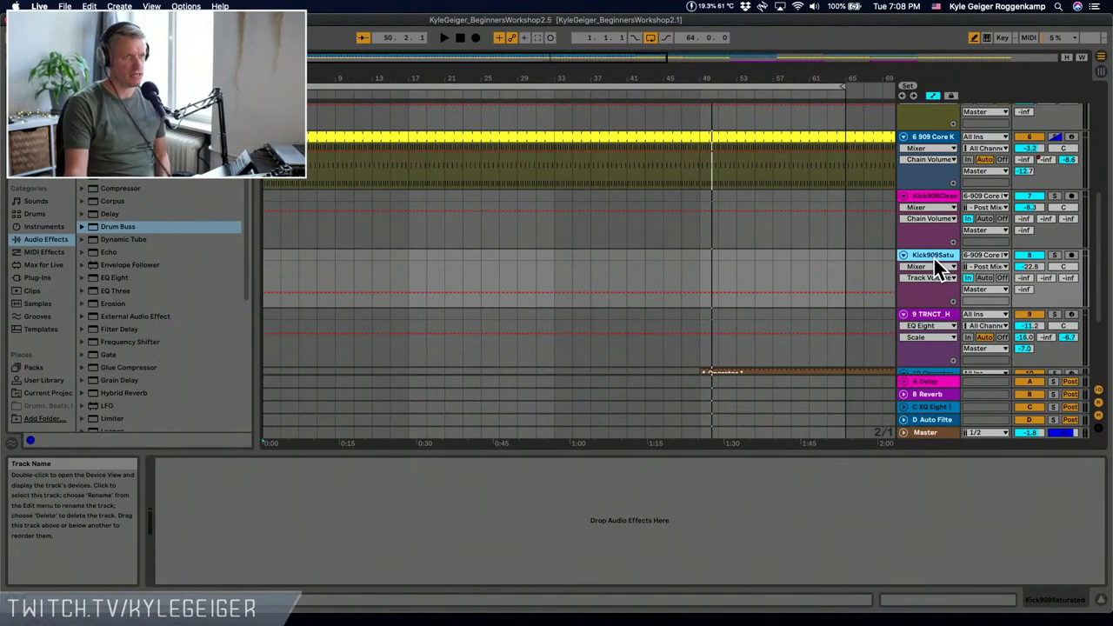
- Select the Kick909Clean track and view the device in the second chain of its Audio Effect Rack
{"action": "left_click", "coordinate": [925, 196]}
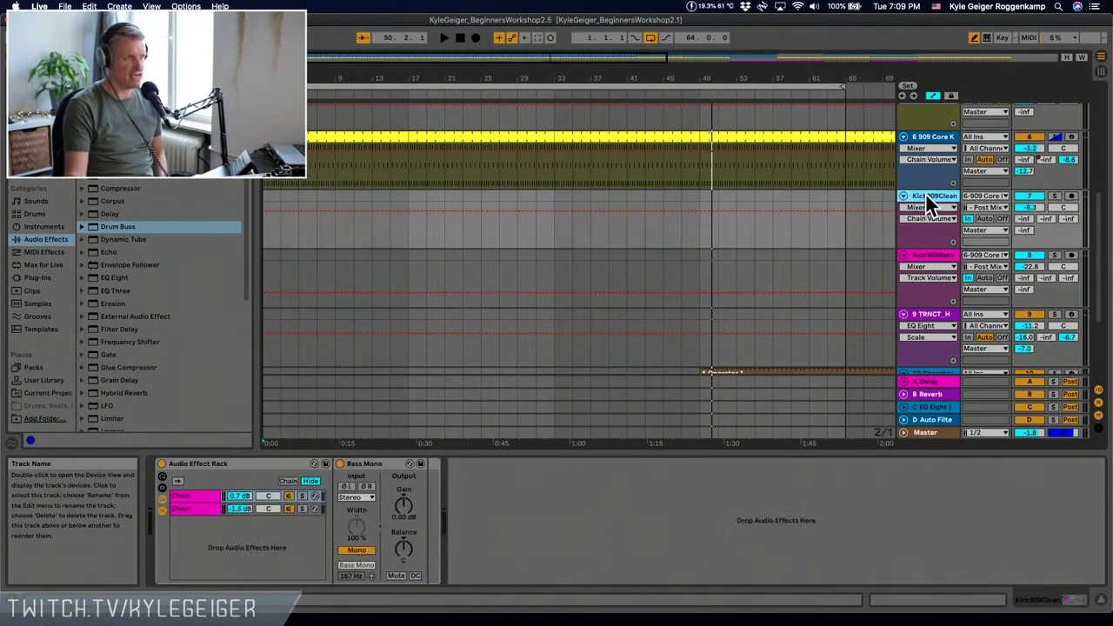
{"action": "left_click", "coordinate": [218, 466]}
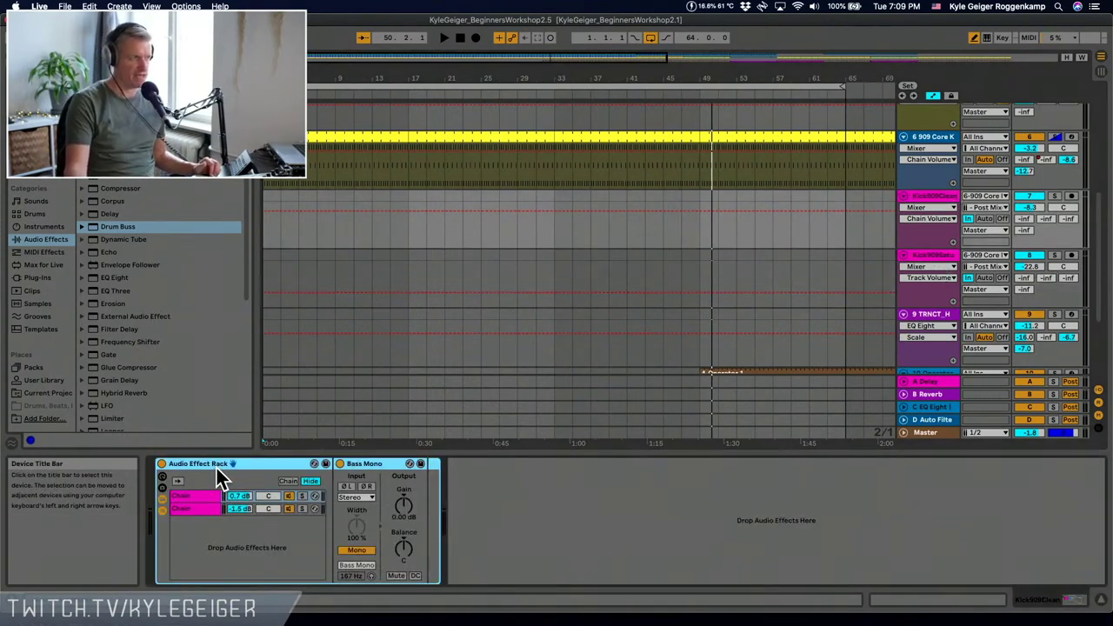
{"action": "left_click", "coordinate": [191, 508]}
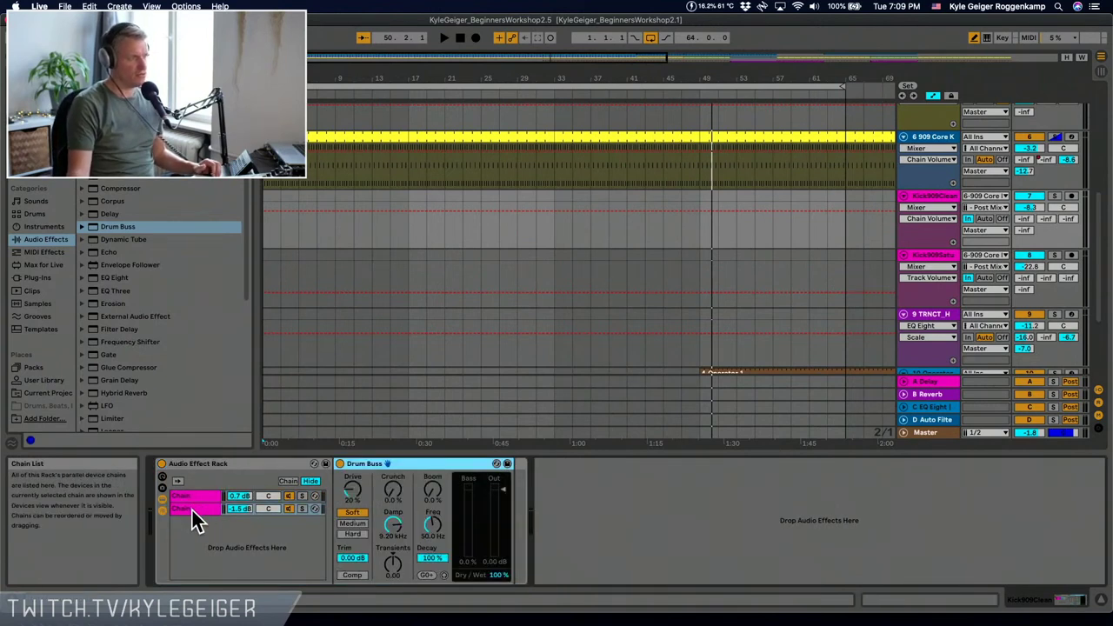
- Rename the first chain of the Audio Effect Rack as Dry
{"action": "left_click", "coordinate": [190, 499]}
{"action": "right_click", "coordinate": [189, 496]}
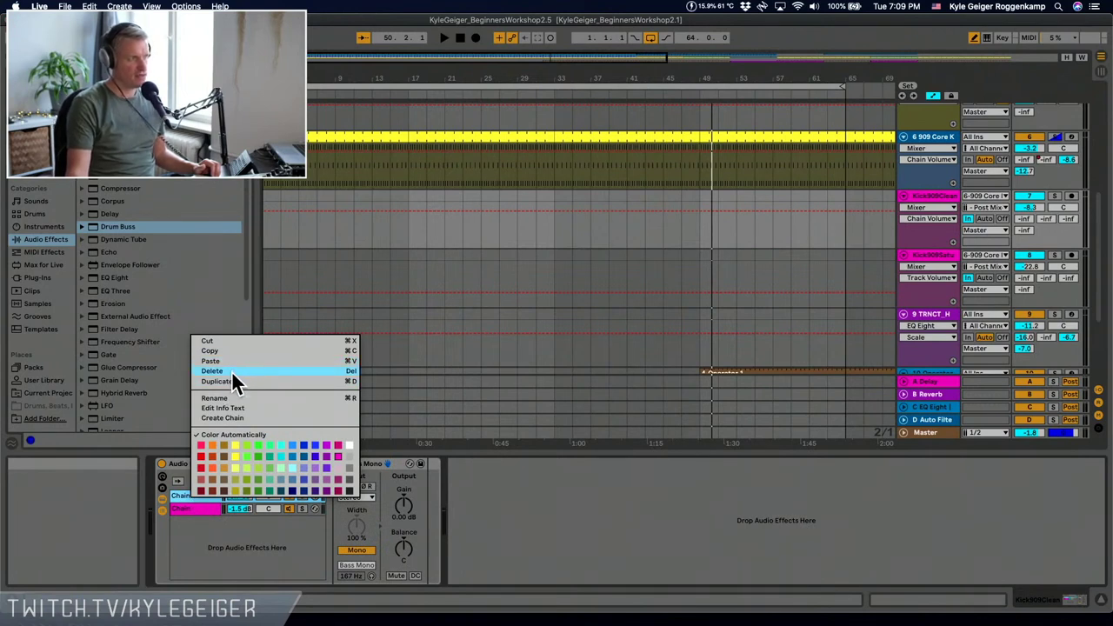
{"action": "left_click", "coordinate": [232, 398]}
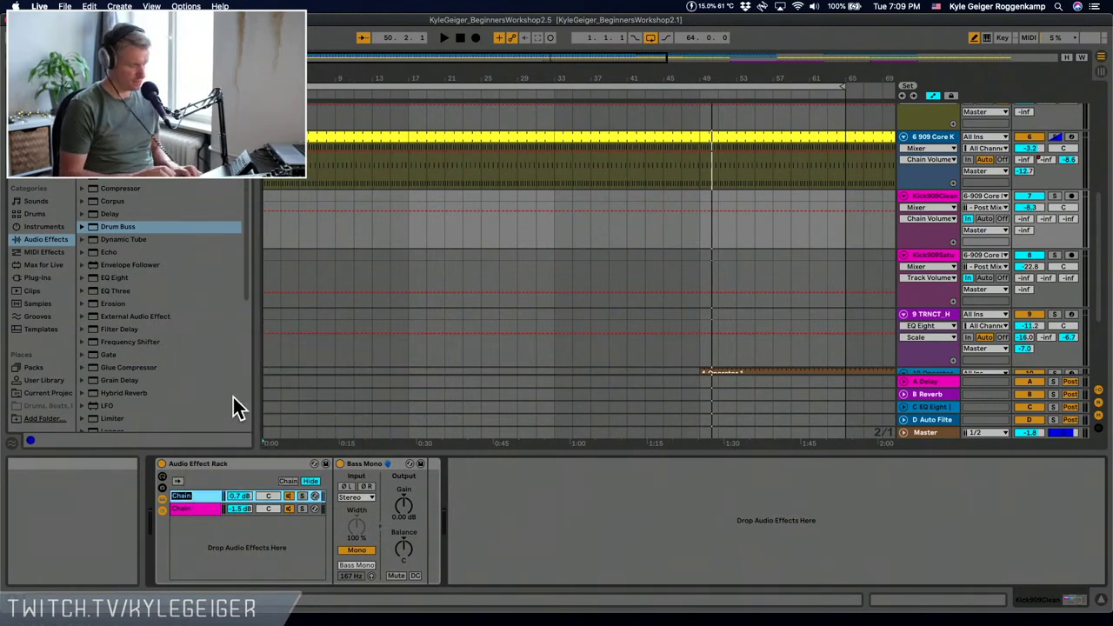
{"action": "type", "text": "Clean"}
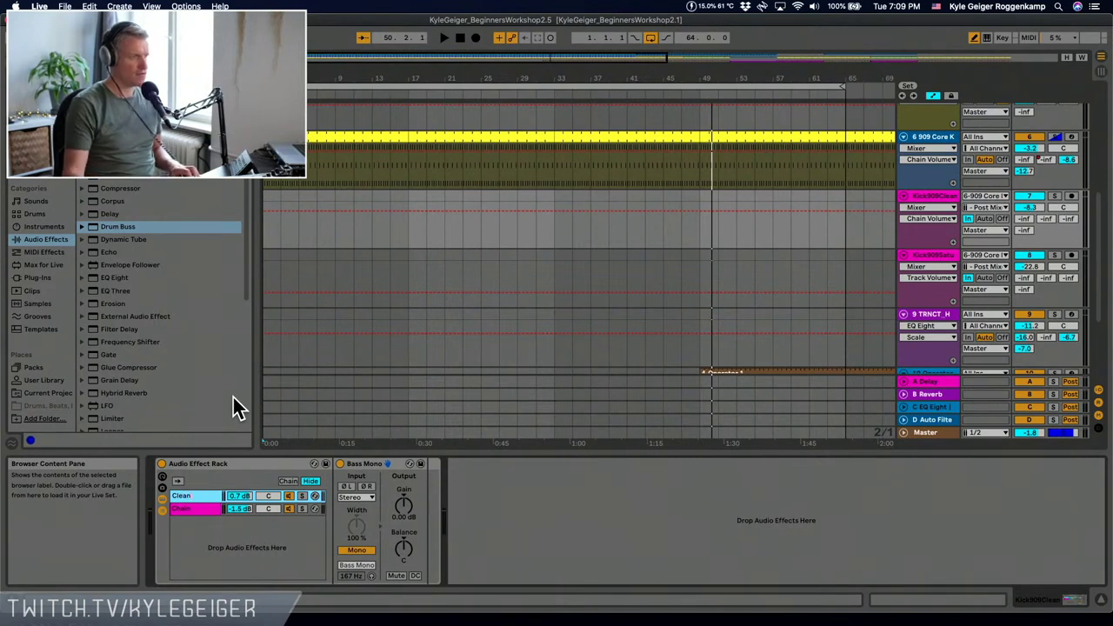
{"action": "key", "text": "BackSpace"}
{"action": "key", "text": "BackSpace"}
{"action": "key", "text": "BackSpace"}
{"action": "key", "text": "BackSpace"}
{"action": "key", "text": "BackSpace"}
{"action": "type", "text": "Dry"}
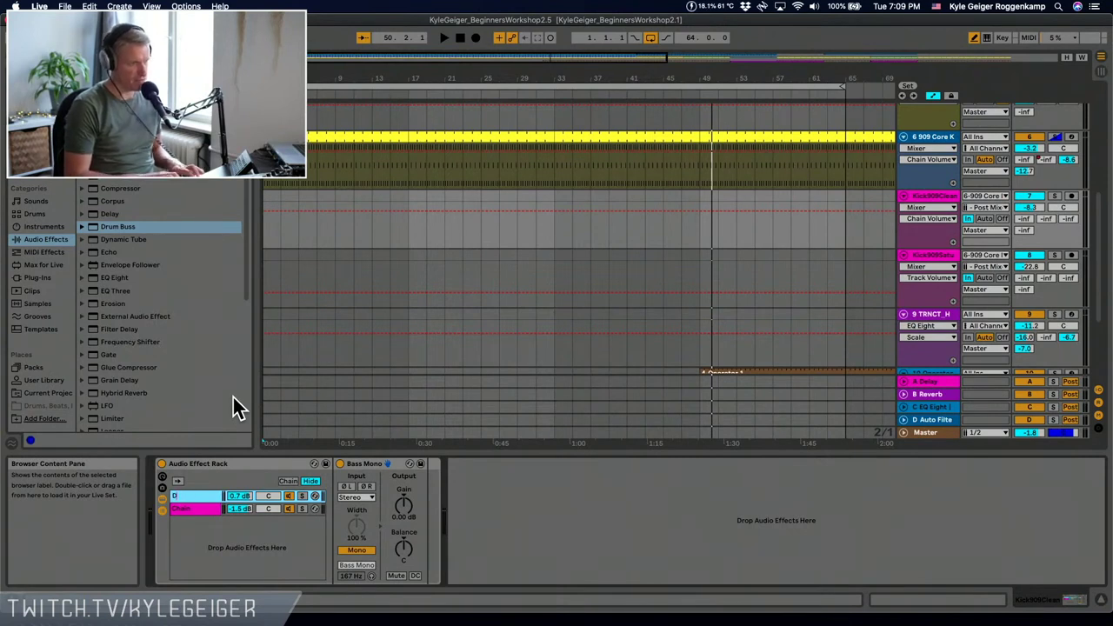
- Rename the second chain of the Audio Effect Rack as Wet
{"action": "left_click", "coordinate": [181, 511]}
{"action": "right_click", "coordinate": [184, 513]}
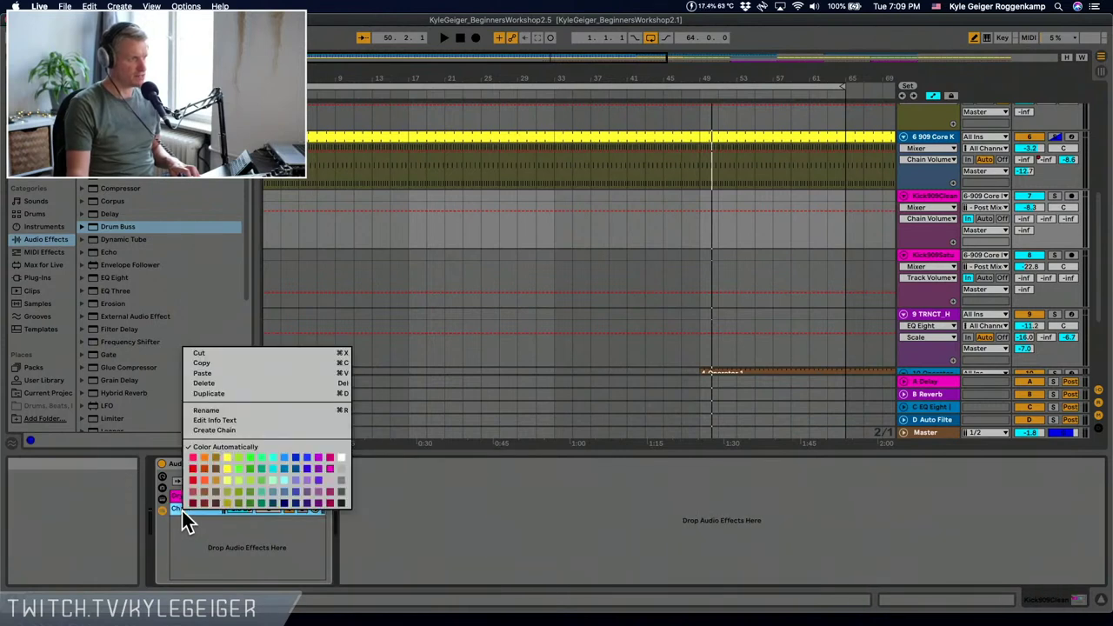
{"action": "left_click", "coordinate": [228, 410]}
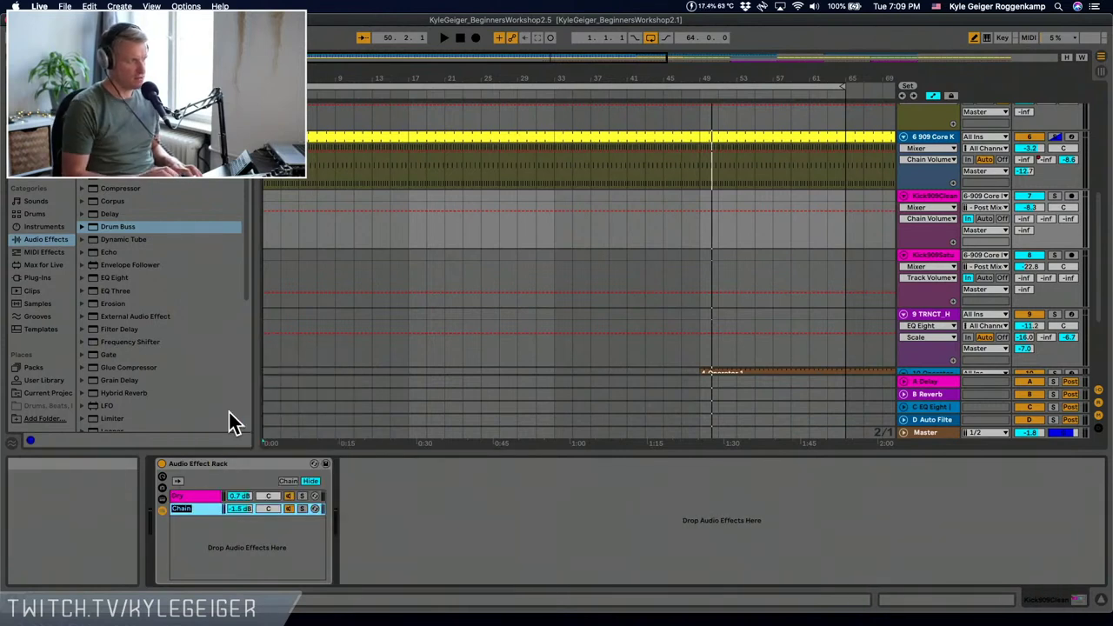
{"action": "type", "text": "Wet"}
{"action": "key", "text": "Return"}
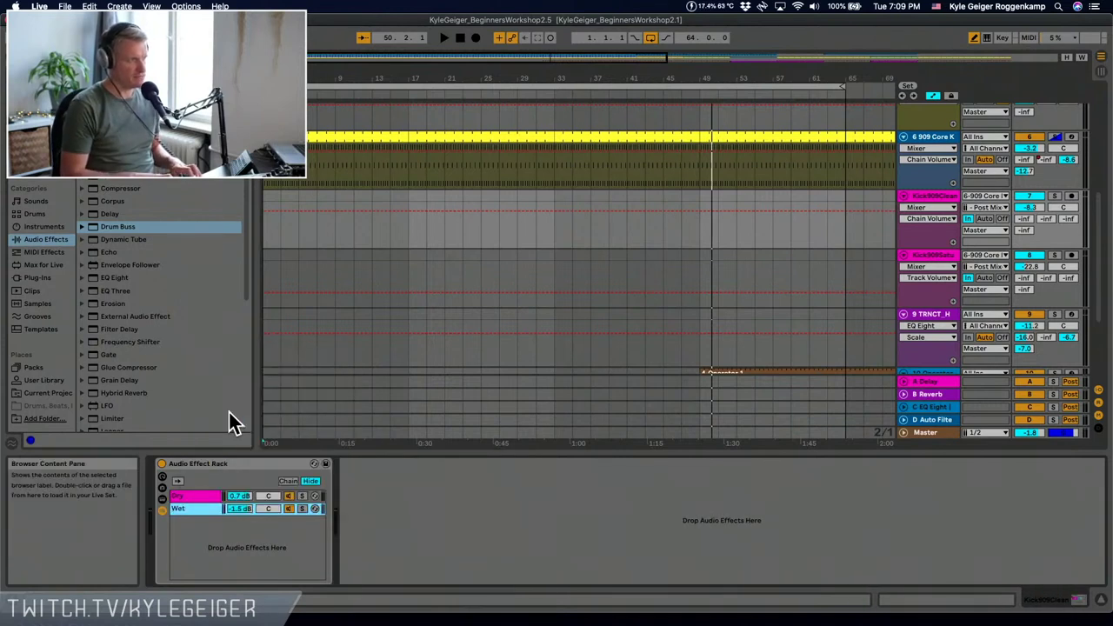
- Select the Kick909Clean track and show the devices of its rack's Dry chain
{"action": "left_click", "coordinate": [193, 503]}
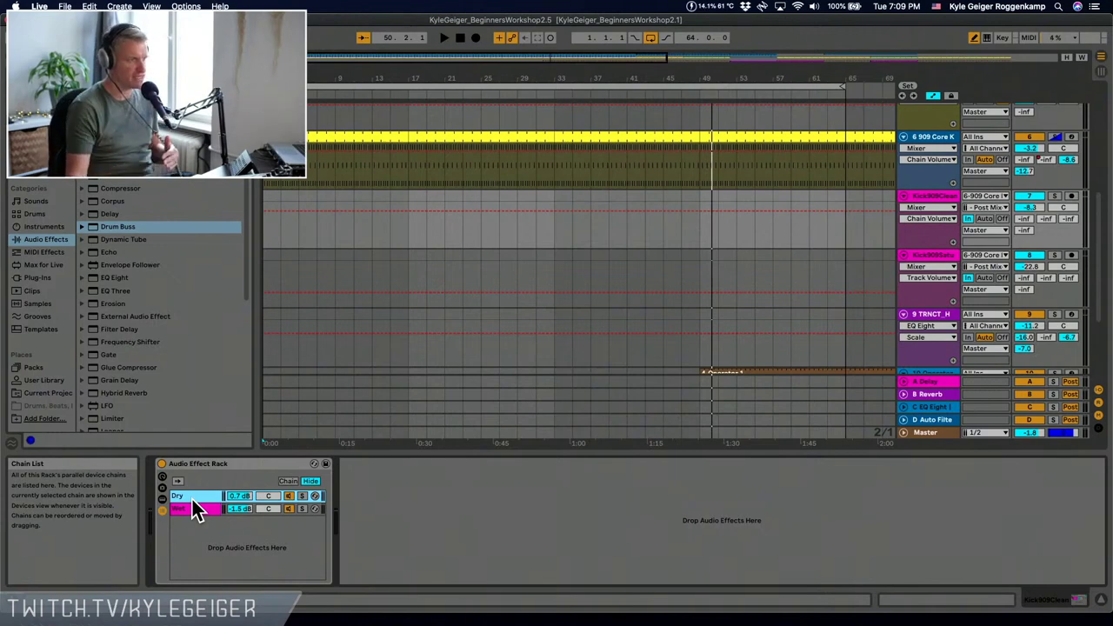
{"action": "scroll", "coordinate": [792, 295], "scroll_direction": "down", "scroll_amount": 3}
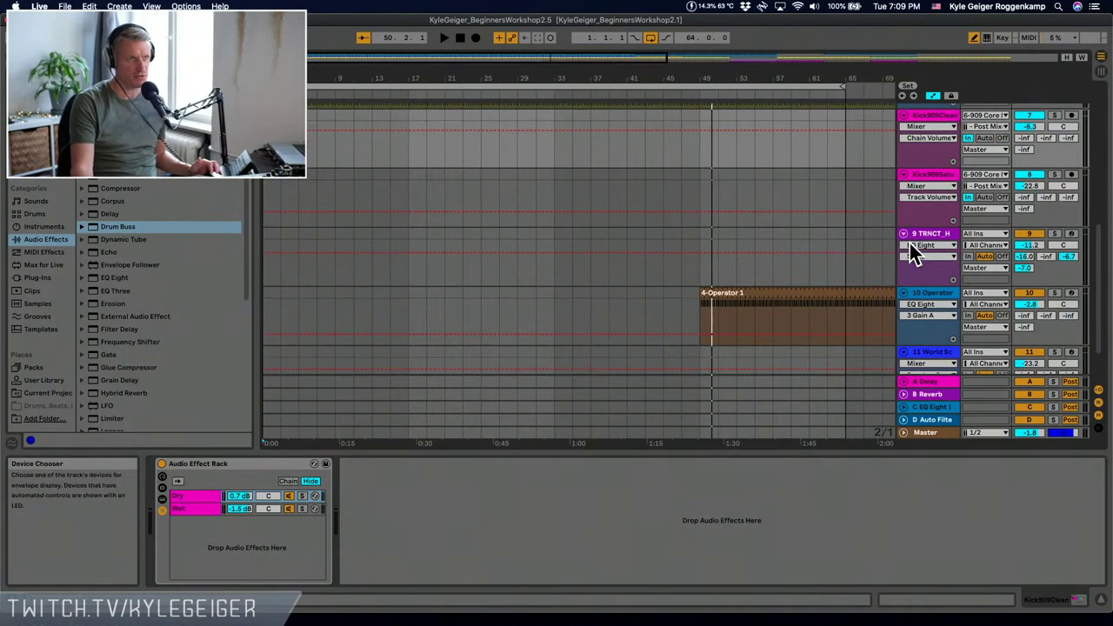
{"action": "scroll", "coordinate": [911, 205], "scroll_direction": "up", "scroll_amount": 1}
{"action": "left_click", "coordinate": [927, 124]}
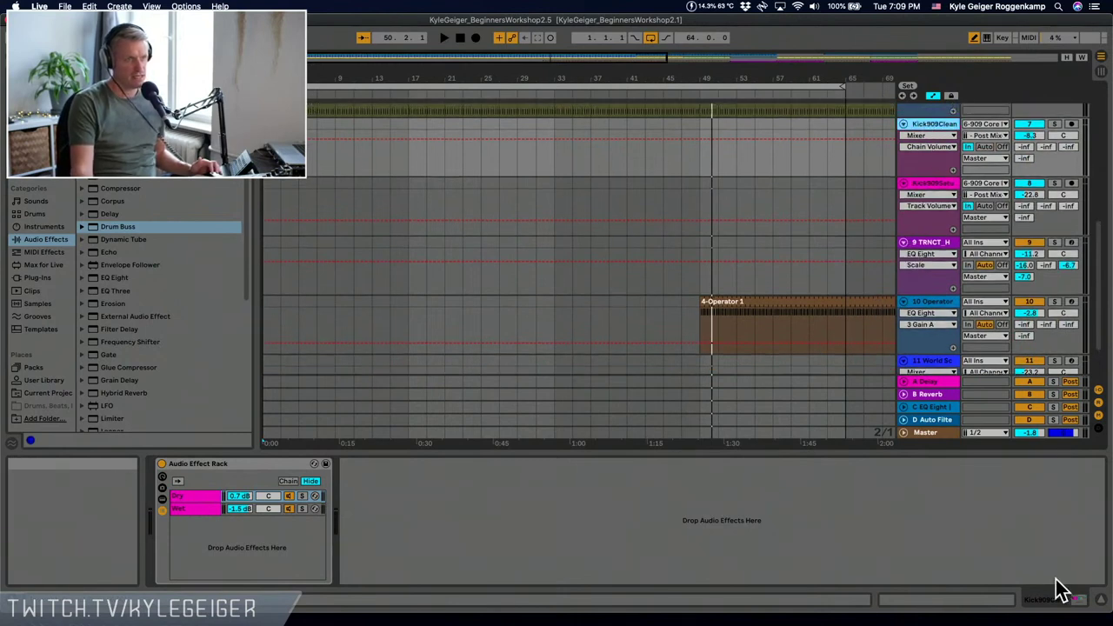
{"action": "left_click", "coordinate": [1066, 601]}
{"action": "left_click", "coordinate": [160, 499]}
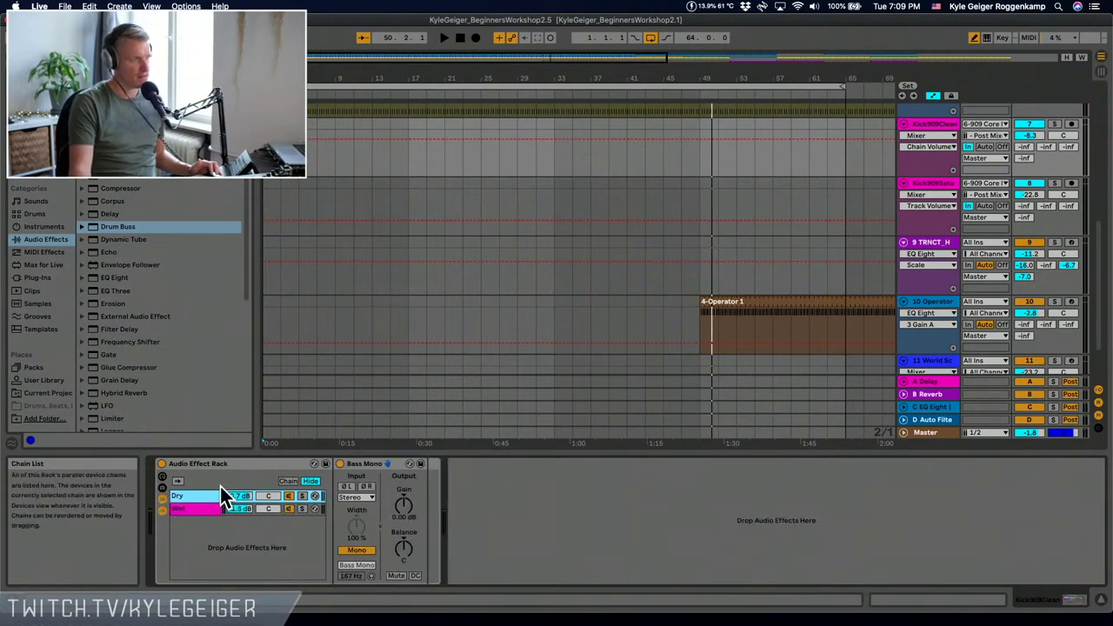
- Show ten macro controls in the Audio Effect Rack, and toggle its chain list and device display off and on
{"action": "left_click", "coordinate": [163, 479]}
{"action": "left_click", "coordinate": [163, 490]}
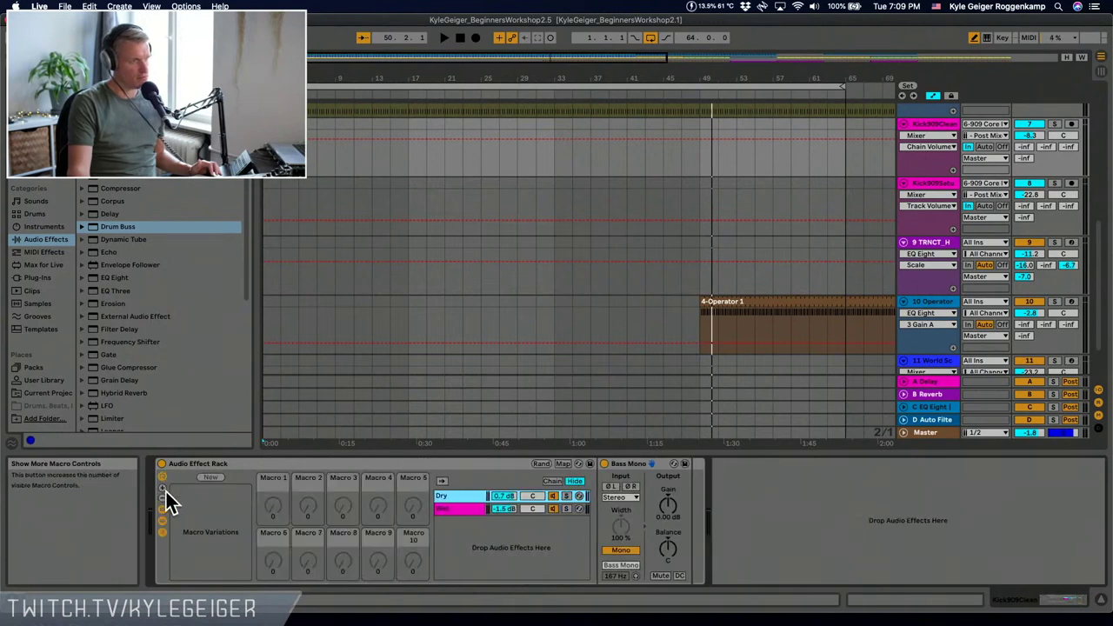
{"action": "left_click", "coordinate": [163, 510]}
{"action": "left_click", "coordinate": [163, 510]}
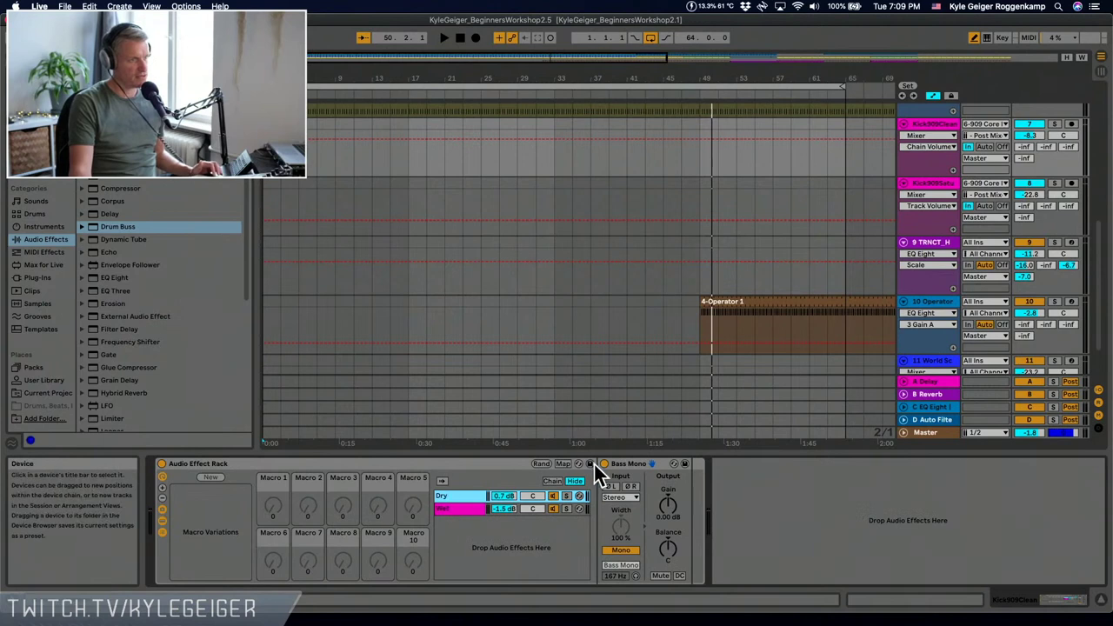
{"action": "left_click", "coordinate": [162, 530]}
{"action": "left_click", "coordinate": [163, 531]}
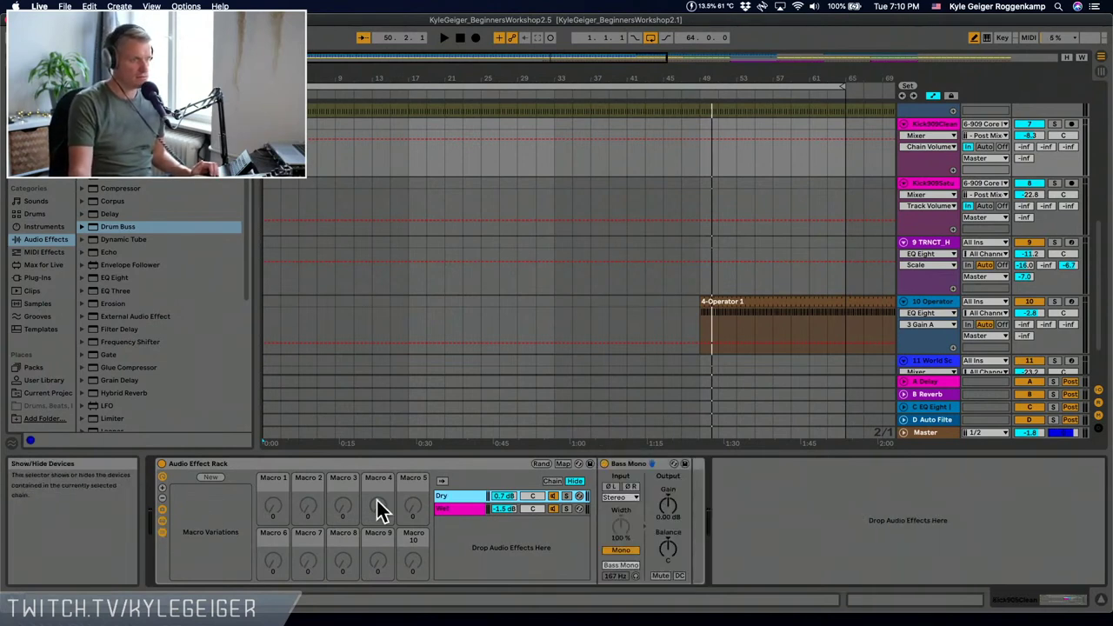
- Toggle the display of the Dry chain's devices and look at the rack's chain select editor
{"action": "double_click", "coordinate": [450, 497]}
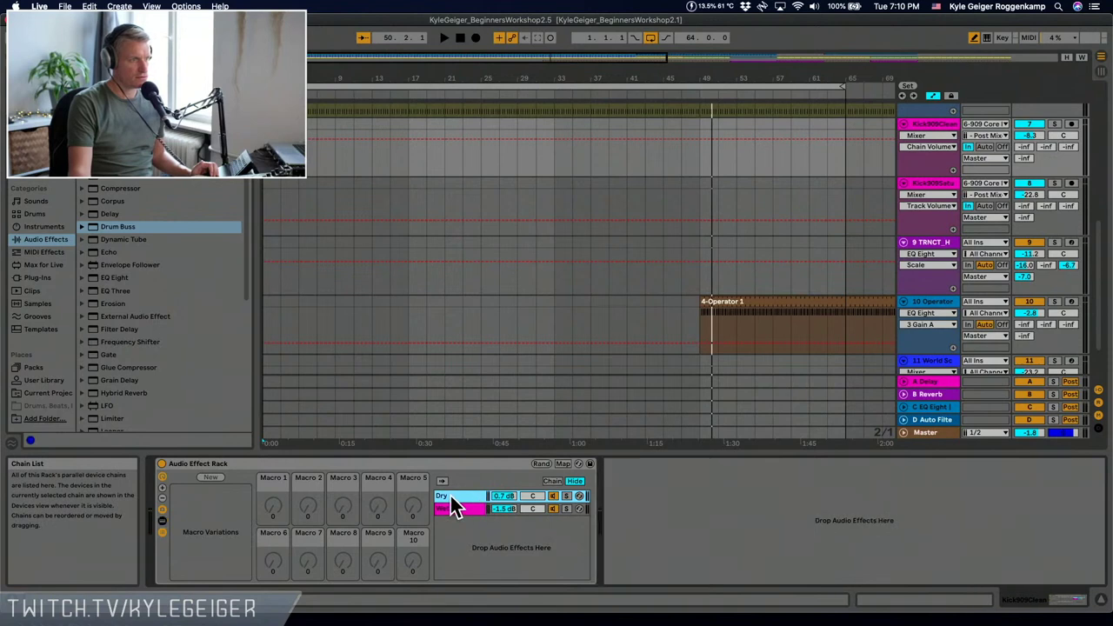
{"action": "right_click", "coordinate": [450, 496]}
{"action": "left_click", "coordinate": [446, 497]}
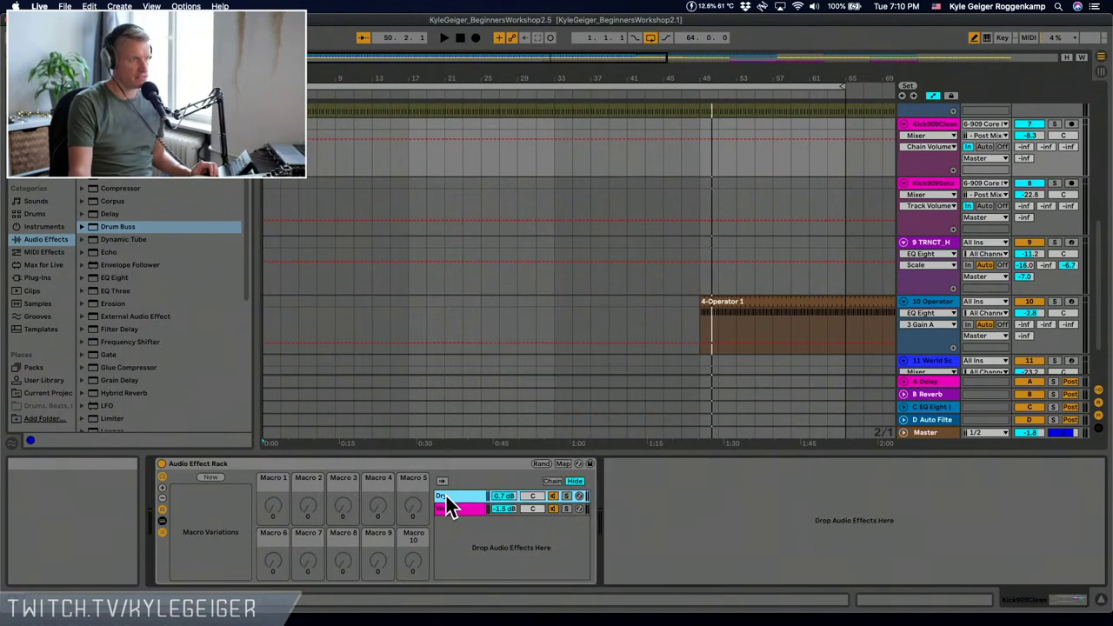
{"action": "double_click", "coordinate": [446, 497]}
{"action": "left_click", "coordinate": [554, 483]}
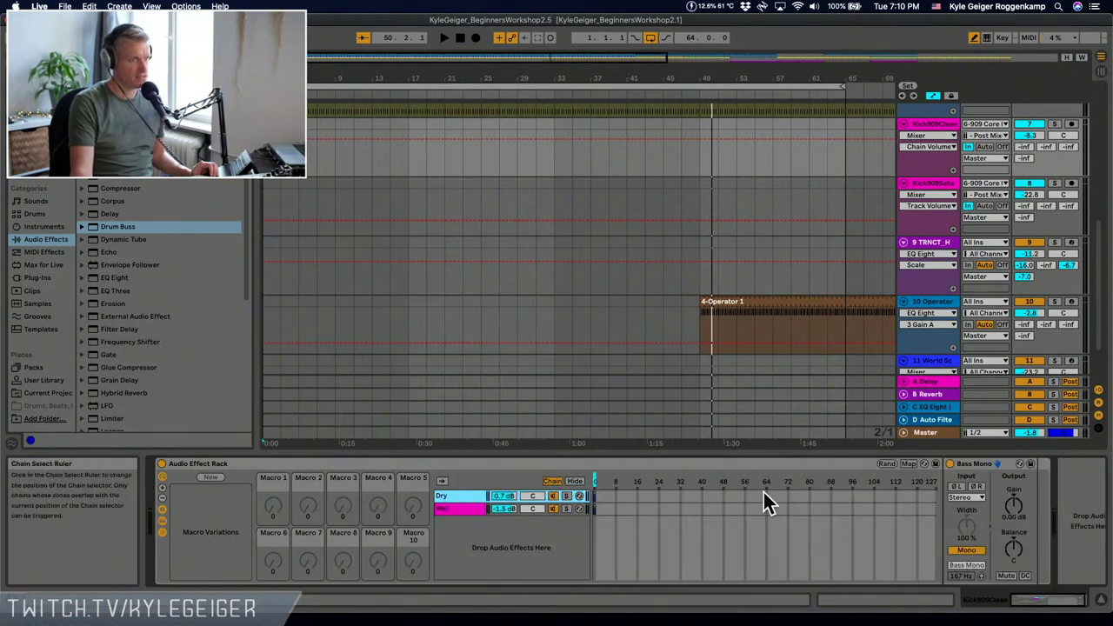
{"action": "left_click", "coordinate": [575, 483]}
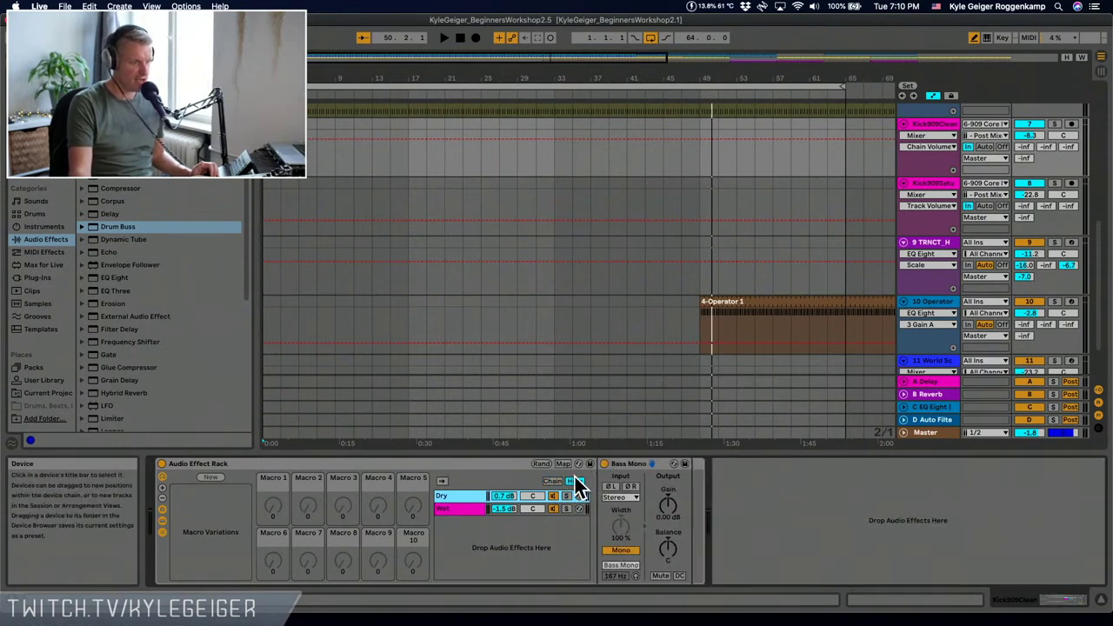
- Toggle Auto Select in the Audio Effect Rack and increase its macro controls to twelve
{"action": "left_click", "coordinate": [442, 481]}
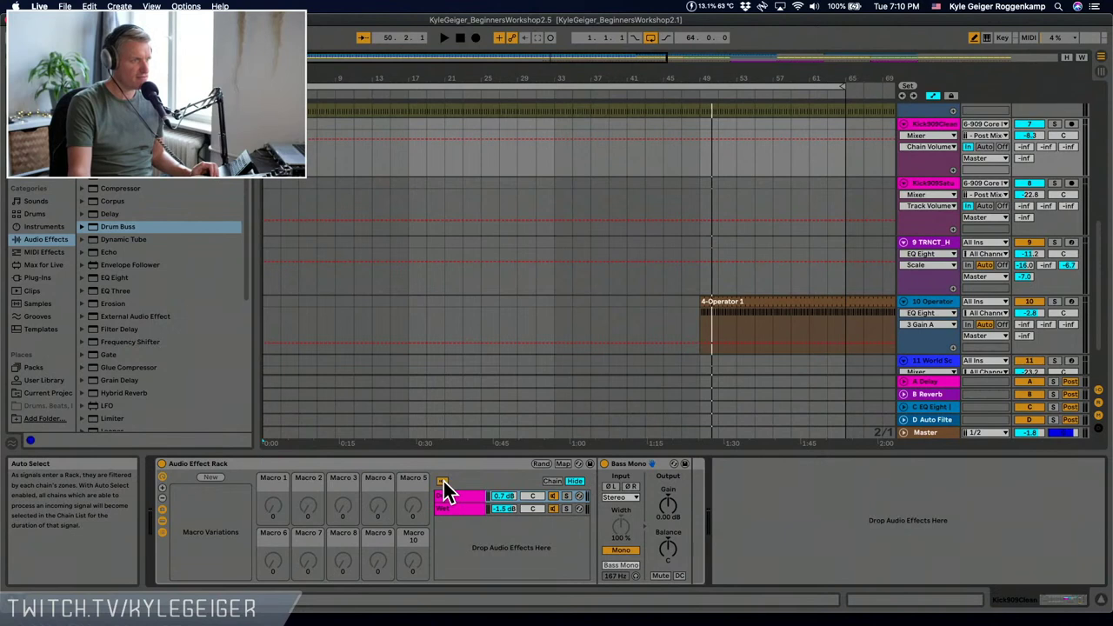
{"action": "left_click", "coordinate": [162, 491]}
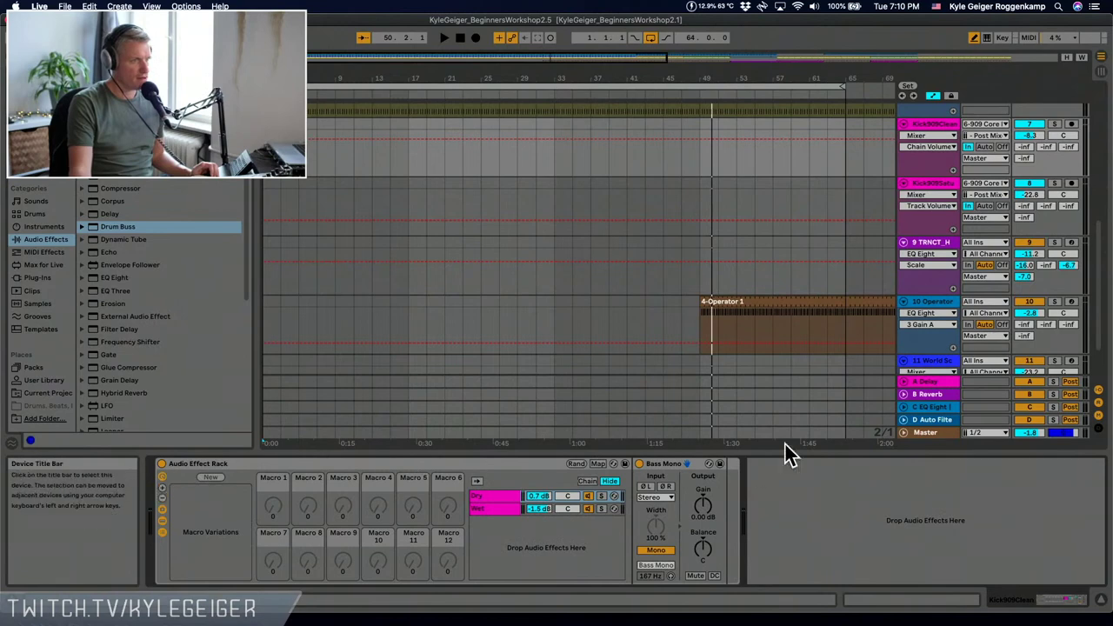
- Select the 909 Core Kit track and bring its drum pads and chain list into view
{"action": "scroll", "coordinate": [756, 291], "scroll_direction": "up", "scroll_amount": 5}
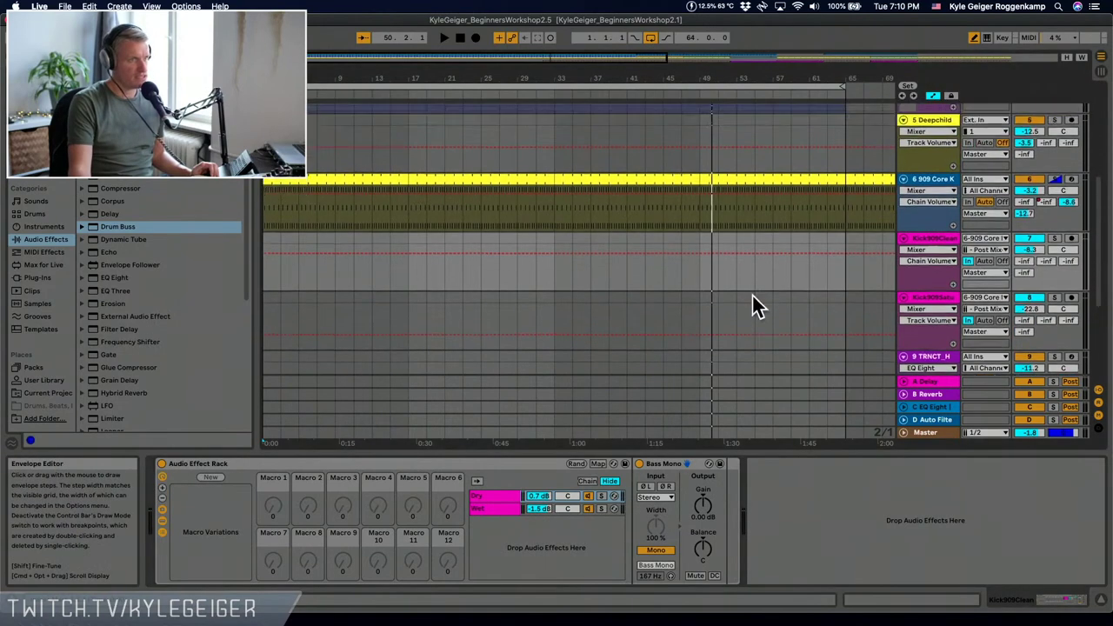
{"action": "left_click", "coordinate": [932, 179]}
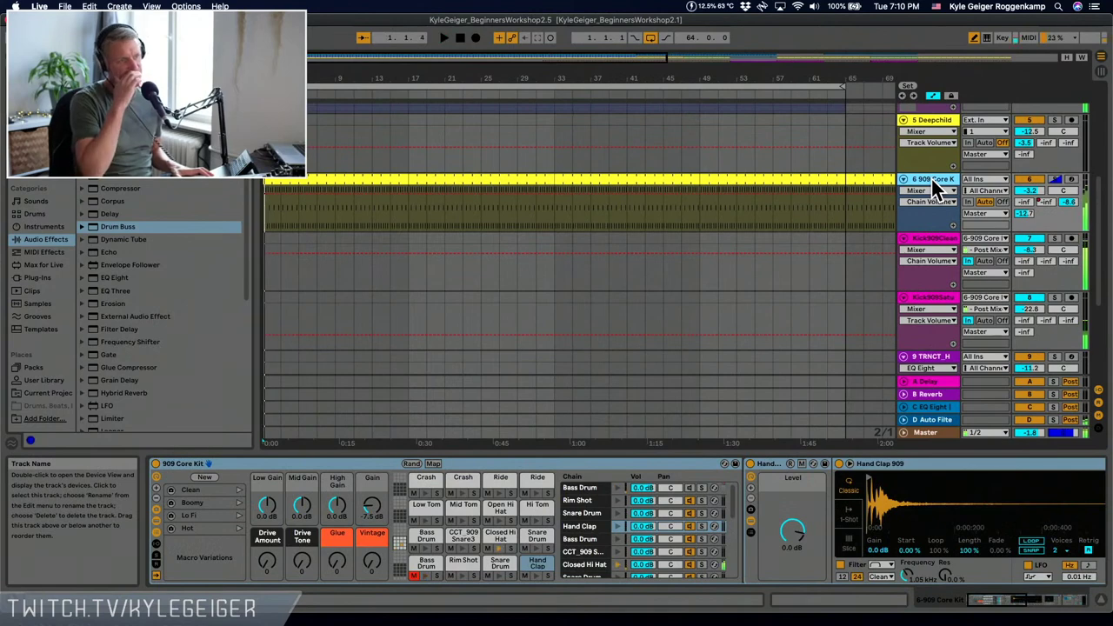
{"action": "left_click", "coordinate": [1019, 609]}
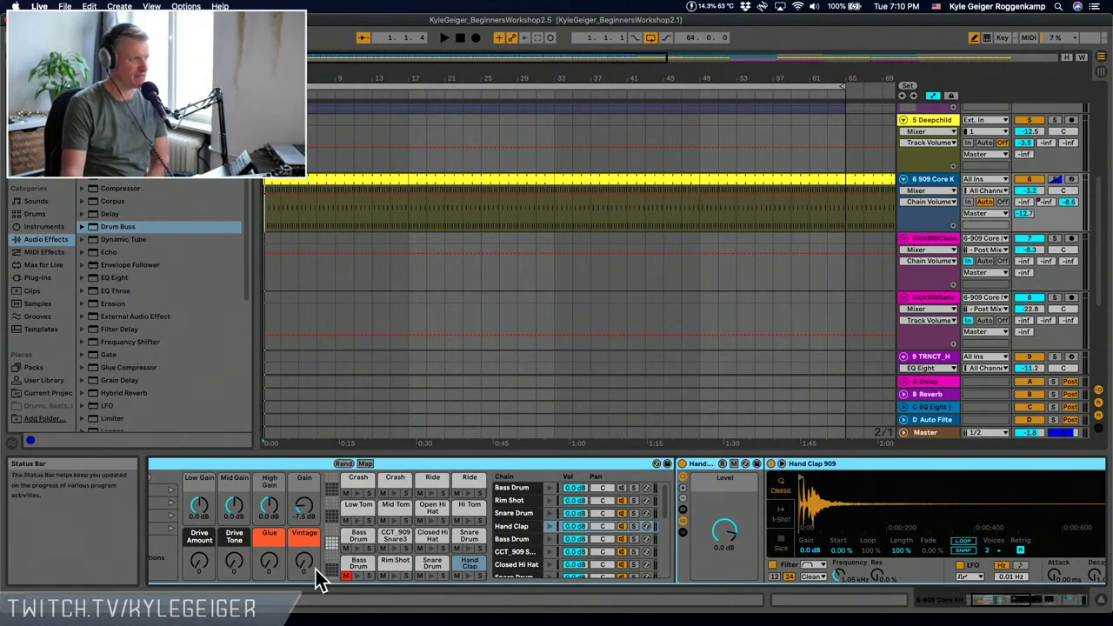
- Preview the lower Bass Drum pad and inspect the Rim Shot and upper Bass Drum pads of the 909 Core Kit
{"action": "left_click", "coordinate": [359, 570]}
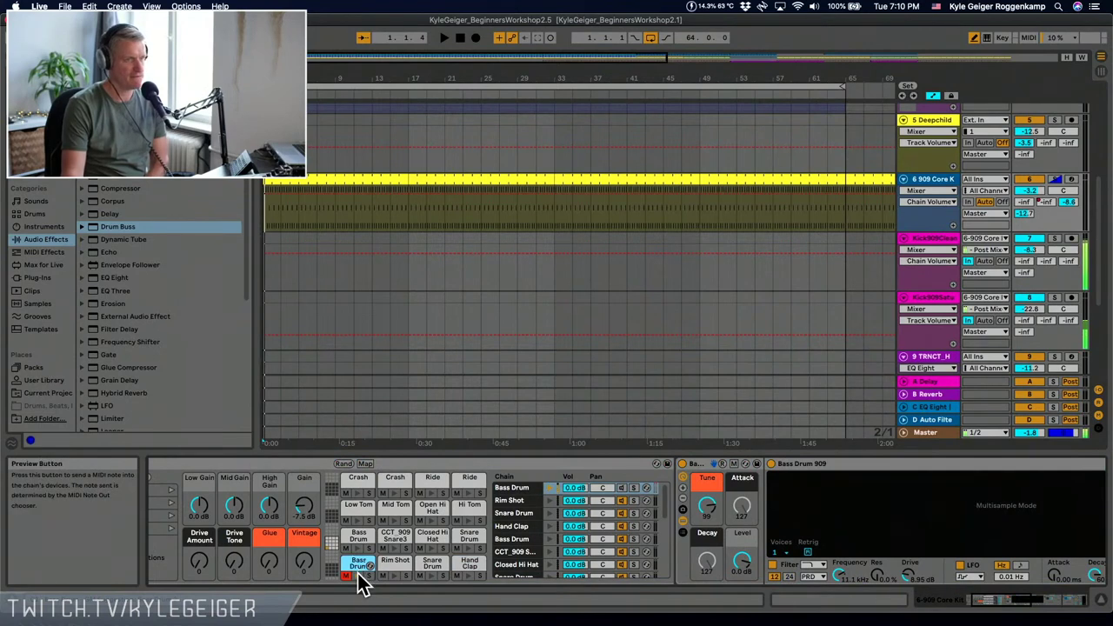
{"action": "left_click", "coordinate": [369, 575]}
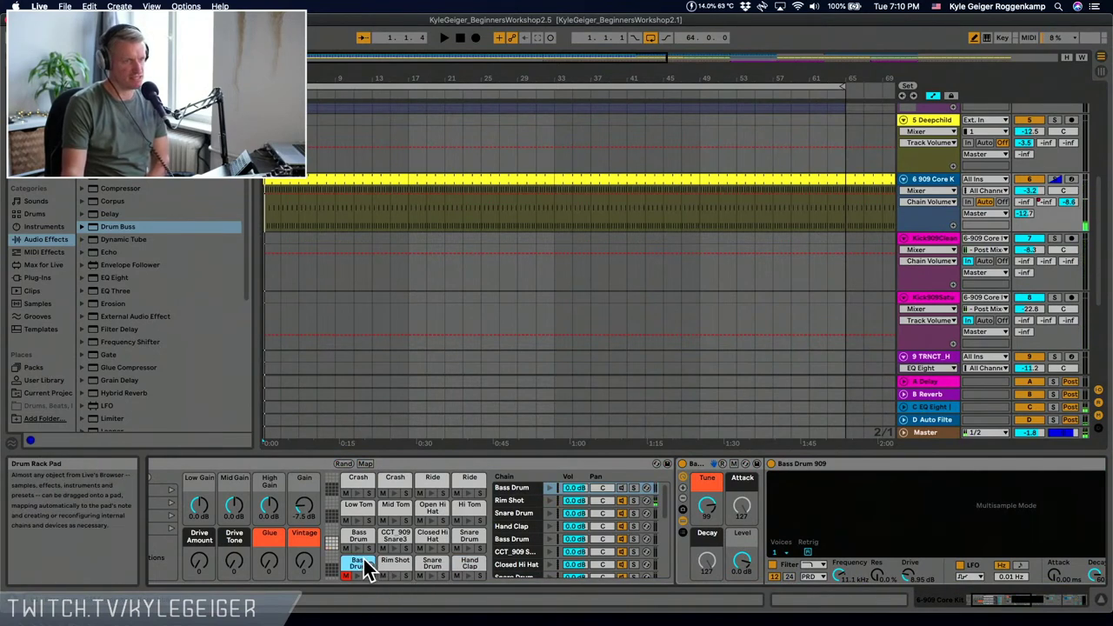
{"action": "left_click", "coordinate": [399, 564]}
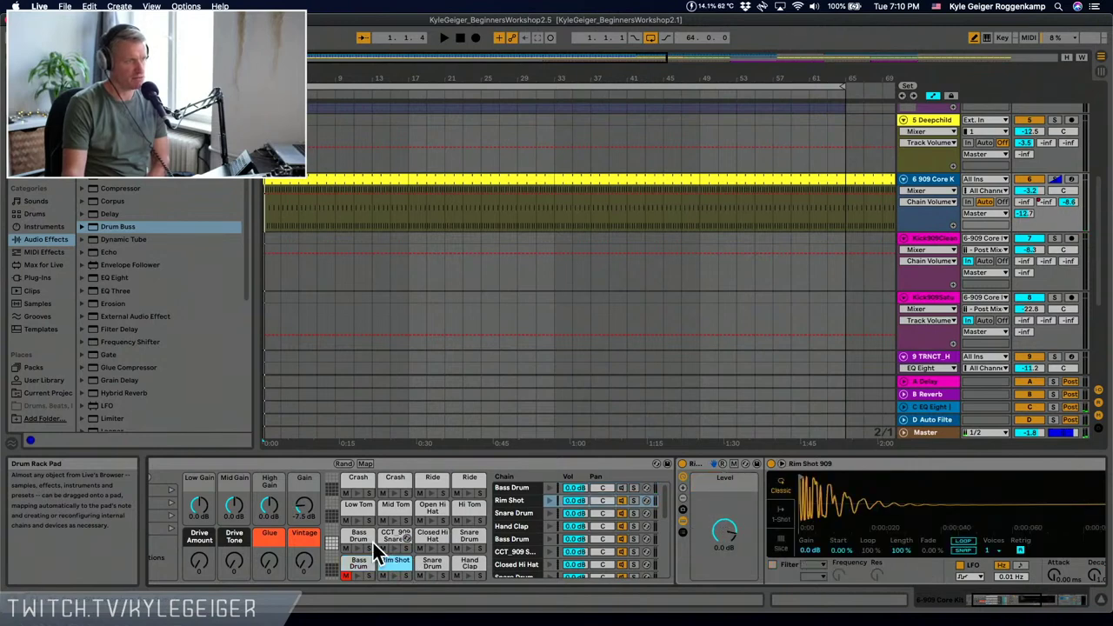
{"action": "left_click", "coordinate": [361, 538]}
{"action": "left_click", "coordinate": [389, 564]}
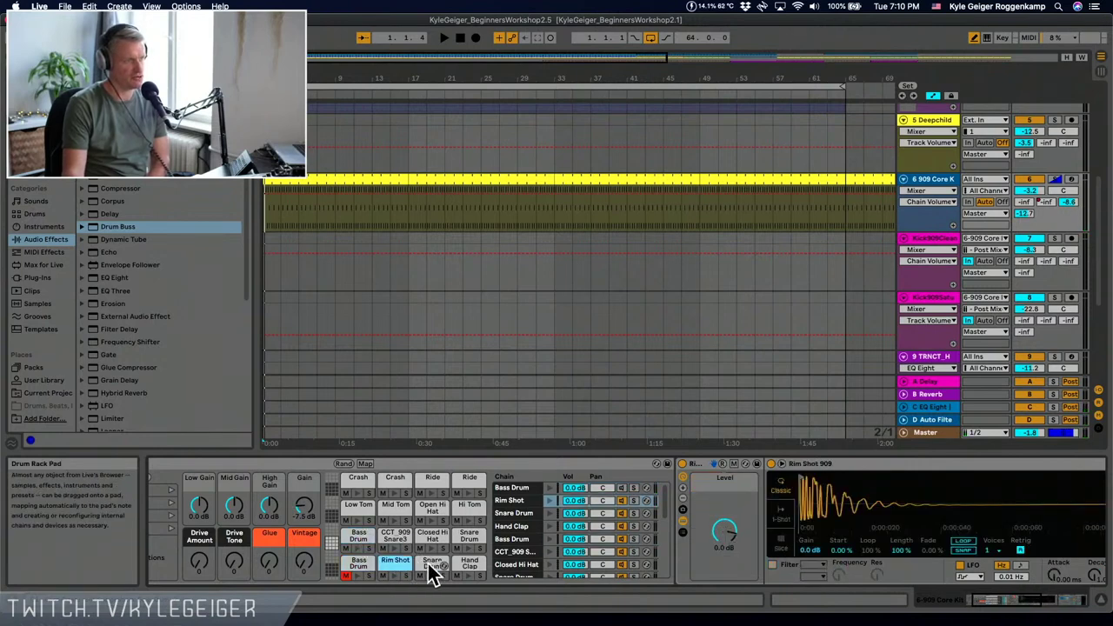
- Inspect the sample settings of the 909 Core Kit's Snare Drum, Rim Shot and Hand Clap pads, zooming into the Rim Shot waveform
{"action": "left_click", "coordinate": [445, 558]}
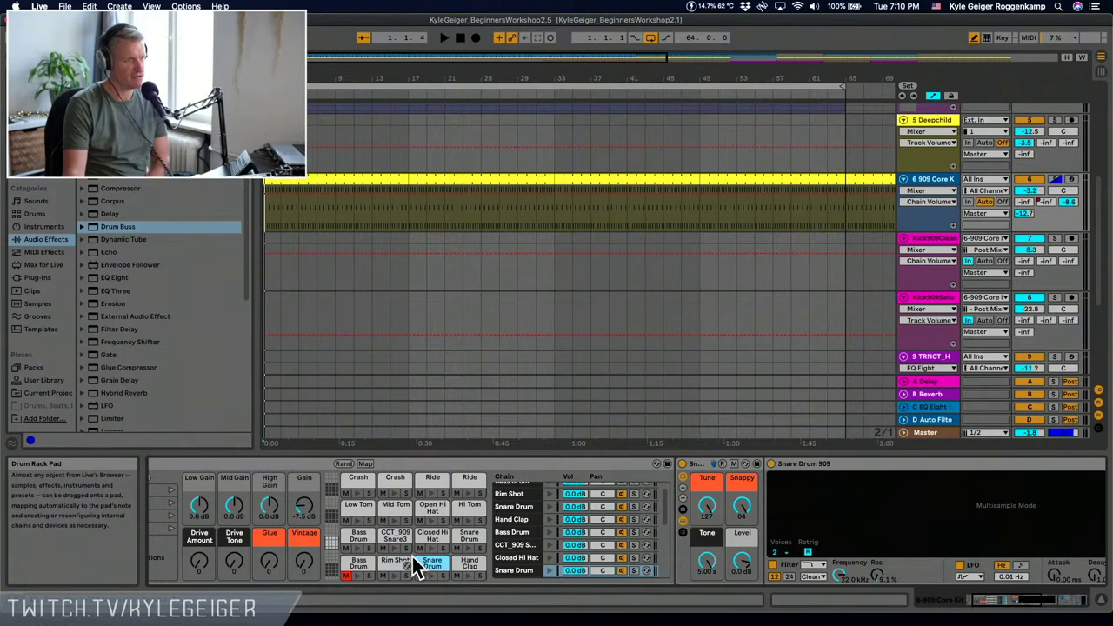
{"action": "left_click", "coordinate": [410, 559]}
{"action": "left_click_drag", "start_coordinate": [1000, 596], "coordinate": [1012, 598]}
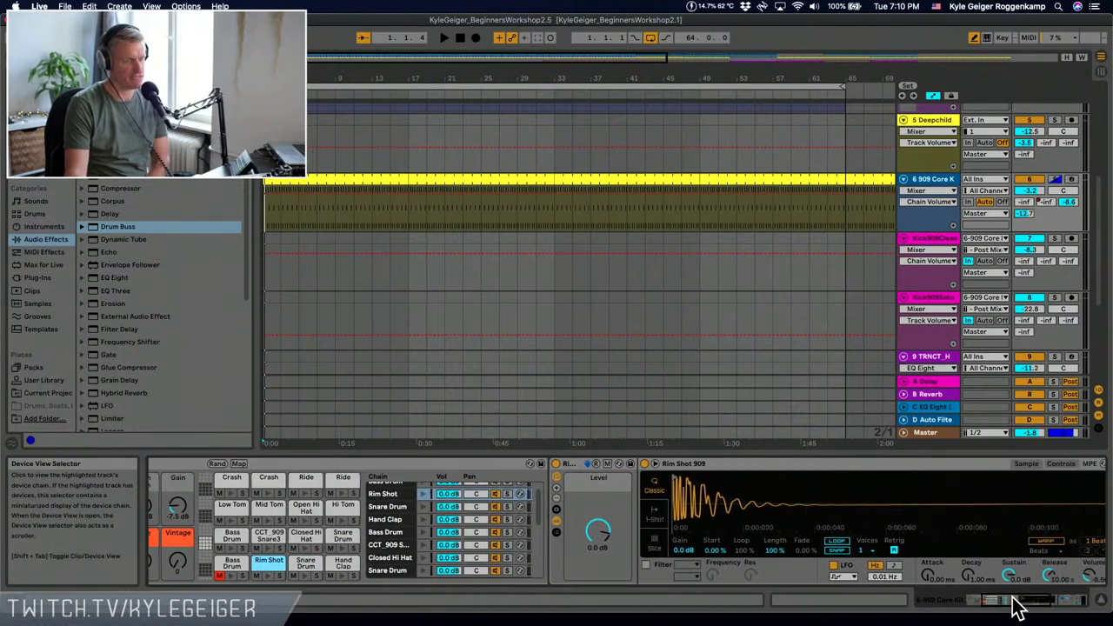
{"action": "left_click_drag", "start_coordinate": [685, 498], "coordinate": [685, 523]}
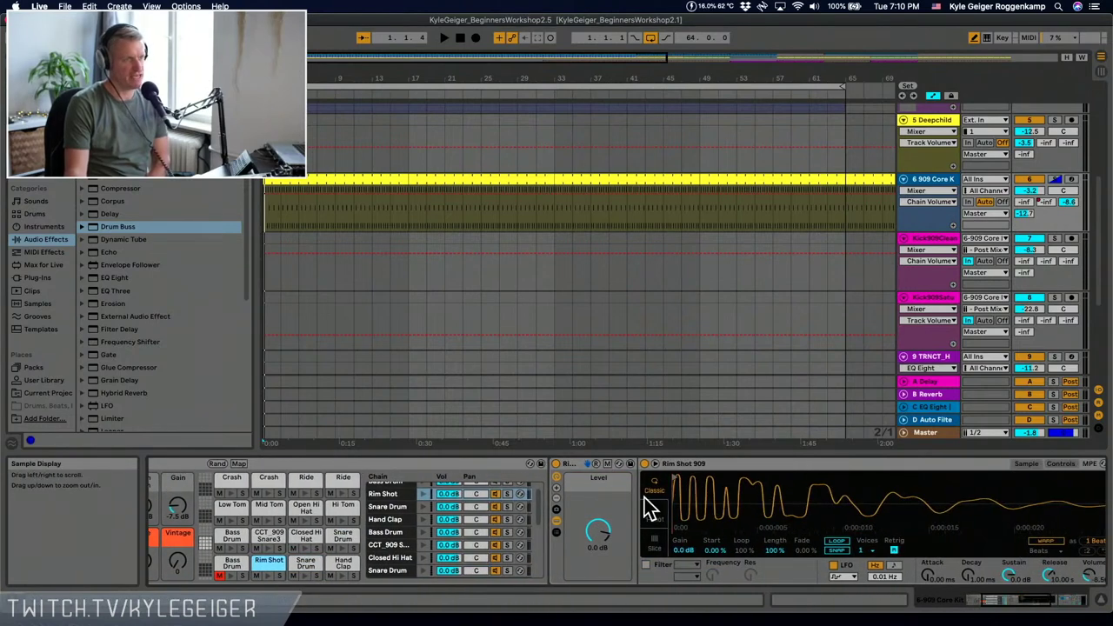
{"action": "left_click", "coordinate": [343, 563]}
{"action": "left_click_drag", "start_coordinate": [705, 496], "coordinate": [704, 521]}
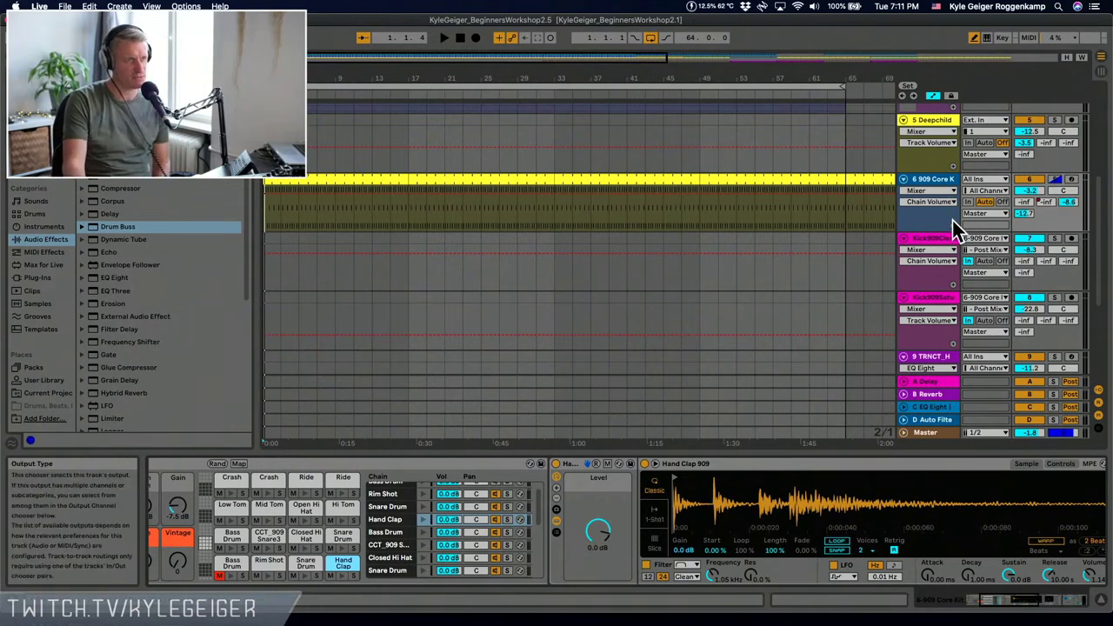
- Select the Kick909Clean track and examine the Drum Buss on the Wet chain of its Audio Effect Rack
{"action": "left_click", "coordinate": [932, 236]}
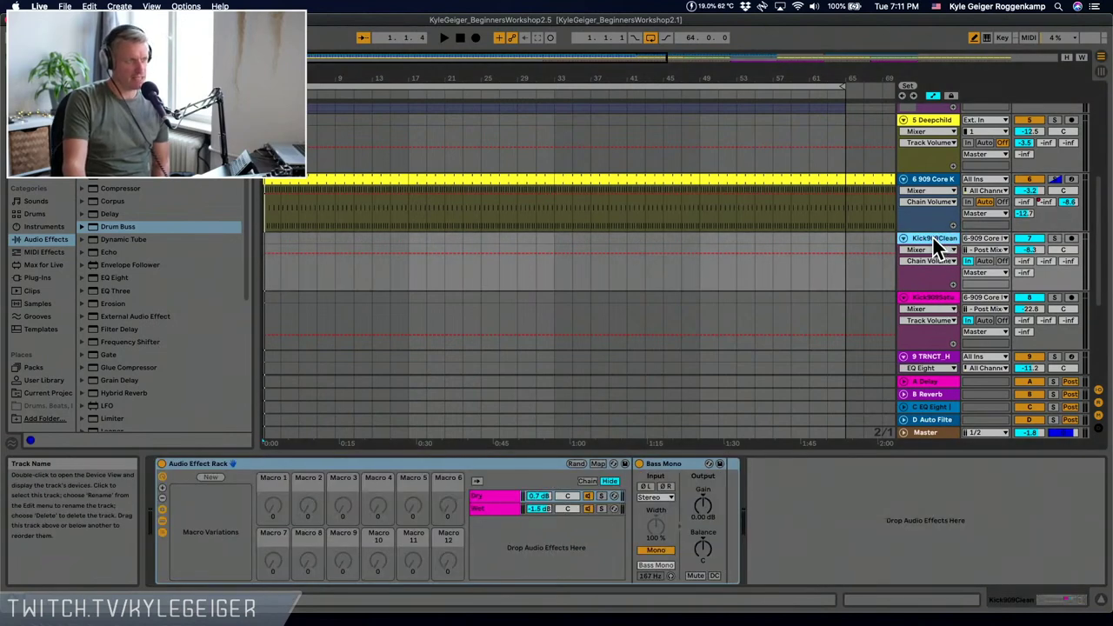
{"action": "left_click", "coordinate": [482, 508]}
{"action": "left_click", "coordinate": [772, 510]}
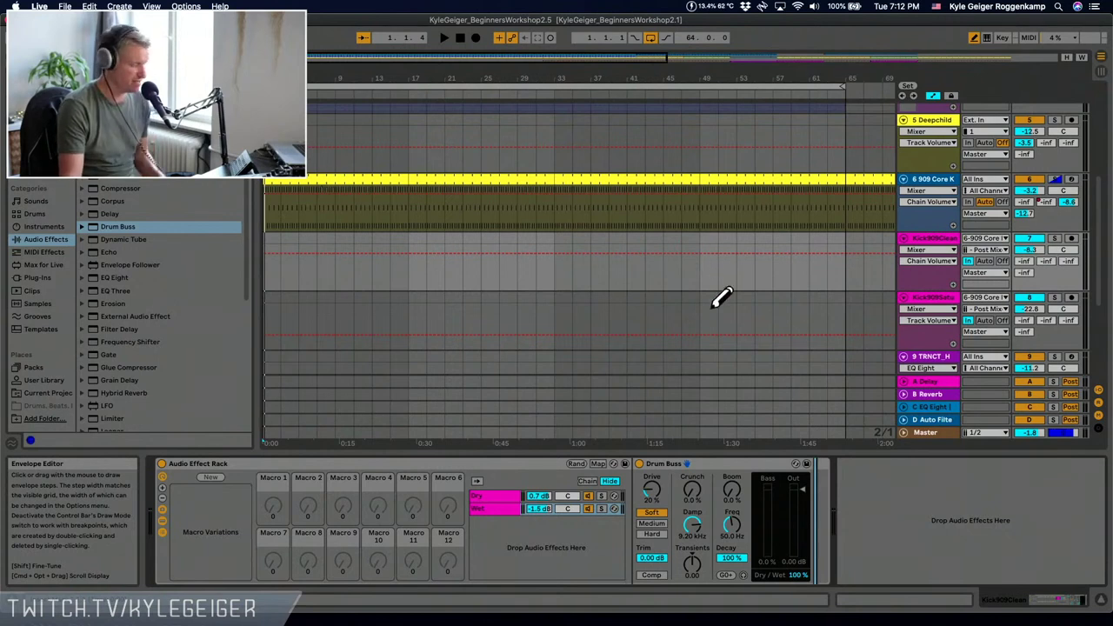
{"action": "key", "text": "super+Tab"}
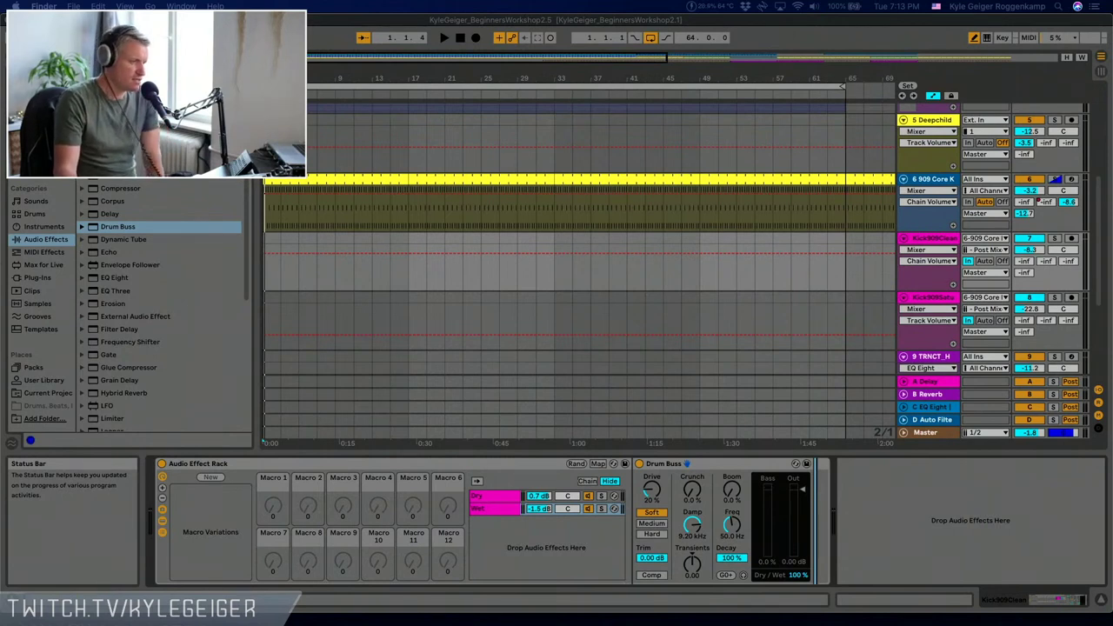
{"action": "left_click", "coordinate": [296, 186]}
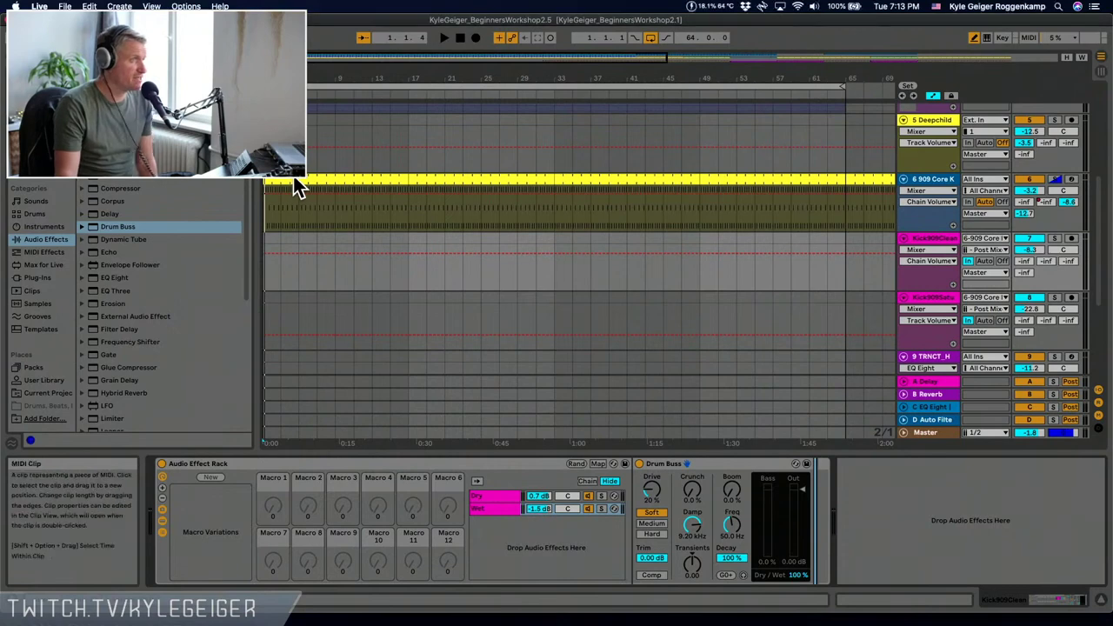
- Play the arrangement from the beginning and look over the 909 Core Kit's chain list
{"action": "left_click", "coordinate": [294, 185]}
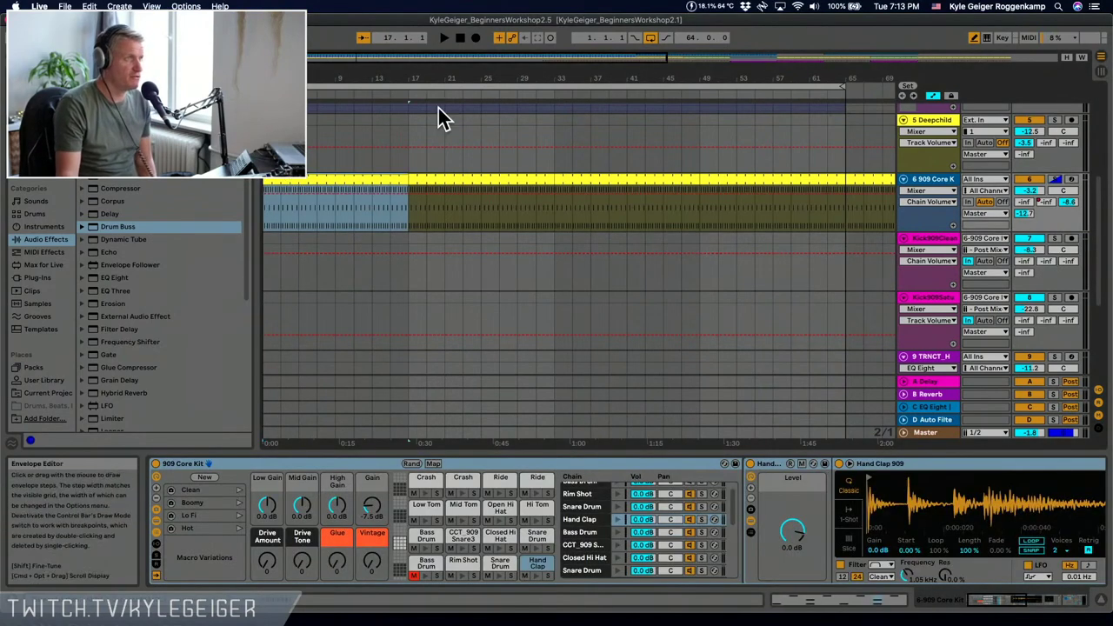
{"action": "double_click", "coordinate": [462, 40]}
{"action": "left_click", "coordinate": [444, 40]}
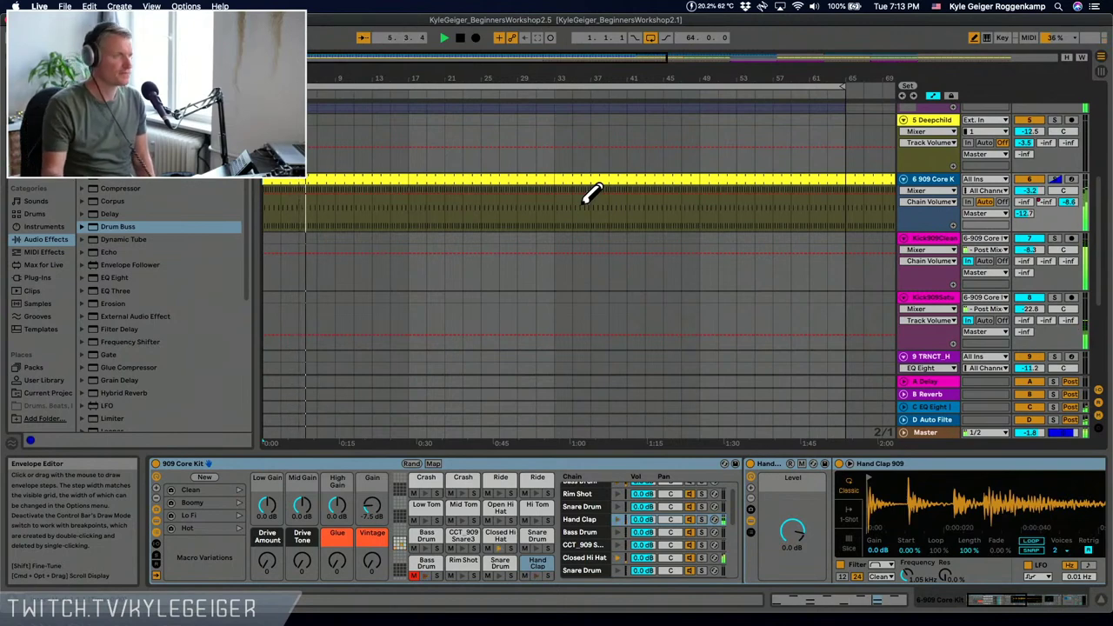
{"action": "left_click", "coordinate": [332, 179]}
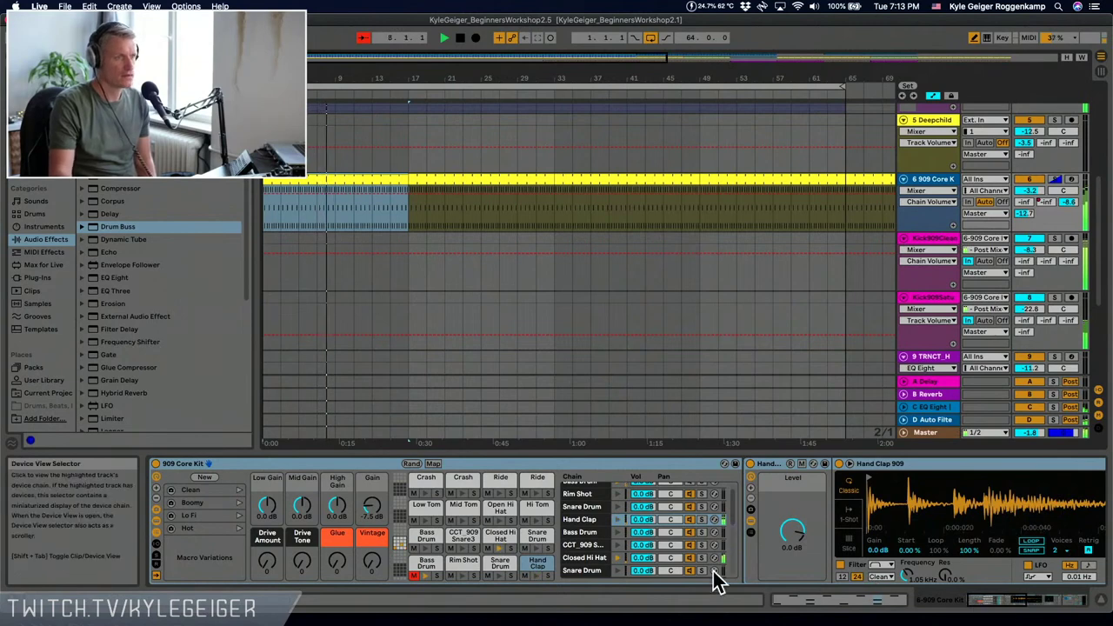
{"action": "scroll", "coordinate": [574, 564], "scroll_direction": "up", "scroll_amount": 1}
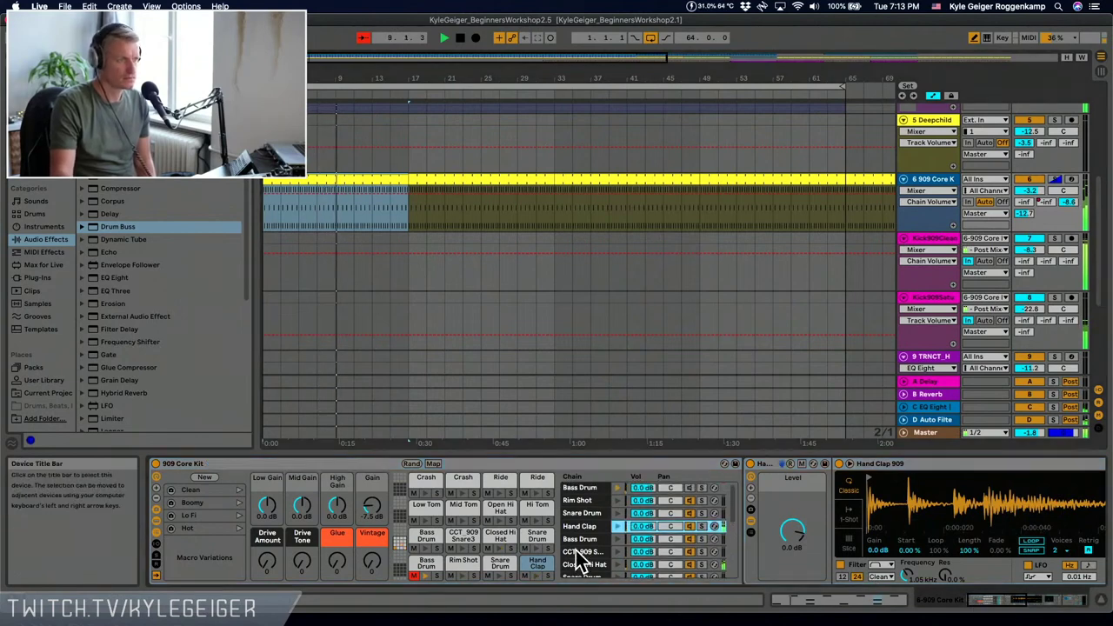
- Raise the Drum Buss Drive to 32% on the Kick909Clean rack's Wet chain
{"action": "left_click", "coordinate": [924, 237]}
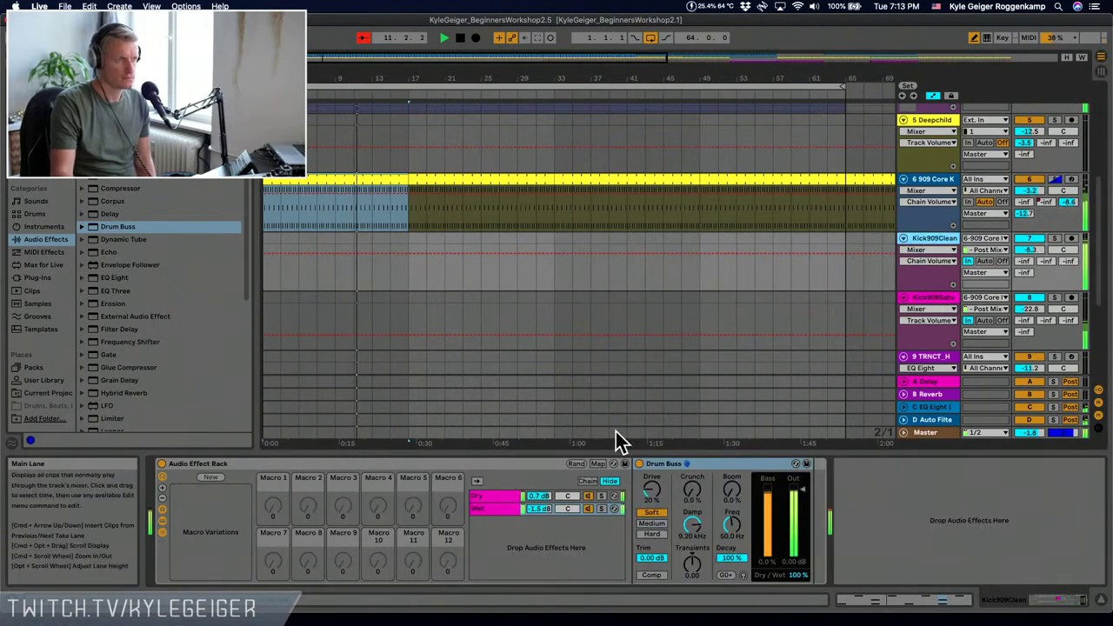
{"action": "left_click", "coordinate": [486, 508]}
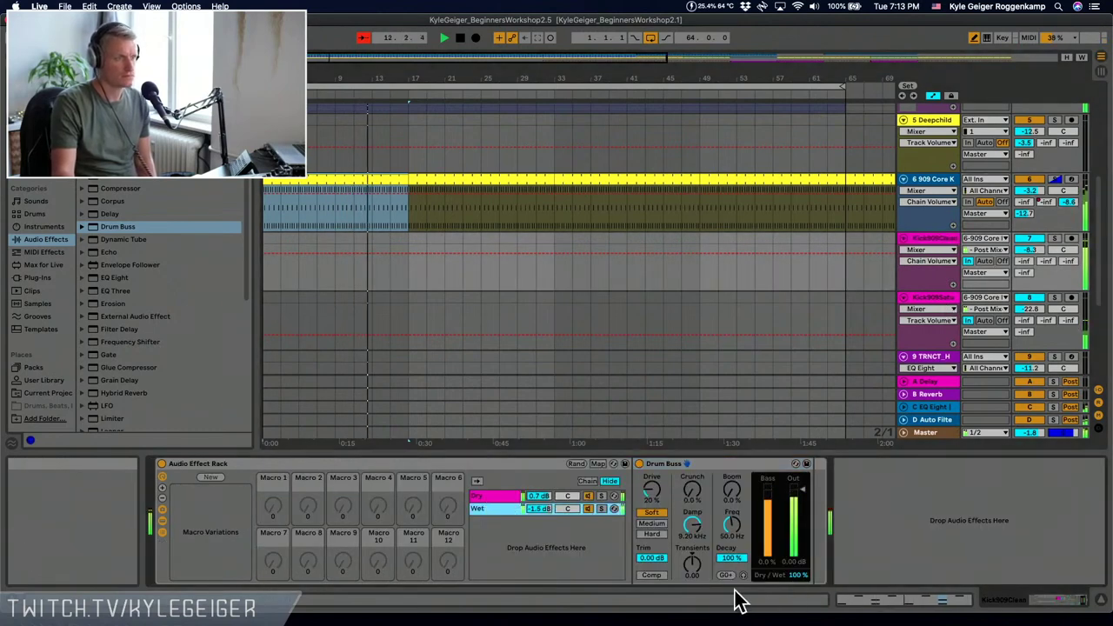
{"action": "left_click_drag", "start_coordinate": [651, 492], "coordinate": [651, 481]}
{"action": "left_click", "coordinate": [497, 510]}
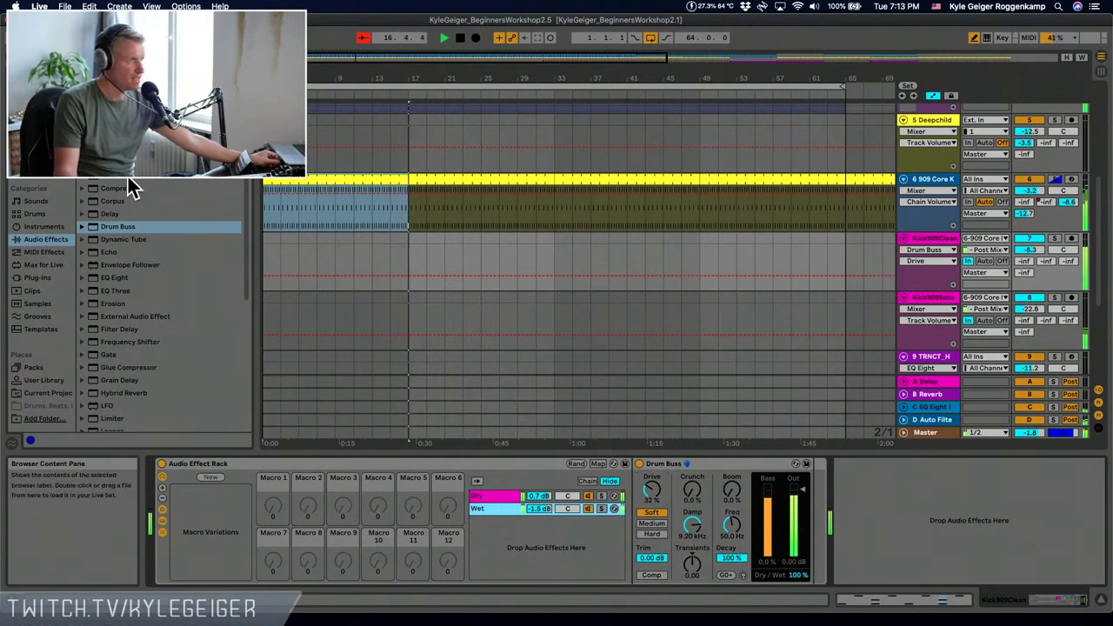
- Add an EQ Eight after the Wet chain's Drum Buss and make band 1 a low cut at about 107 Hz
{"action": "mouse_move", "coordinate": [114, 278]}
{"action": "left_mouse_down"}
{"action": "mouse_move", "coordinate": [391, 392]}
{"action": "mouse_move", "coordinate": [808, 539]}
{"action": "mouse_move", "coordinate": [813, 526]}
{"action": "left_mouse_up"}
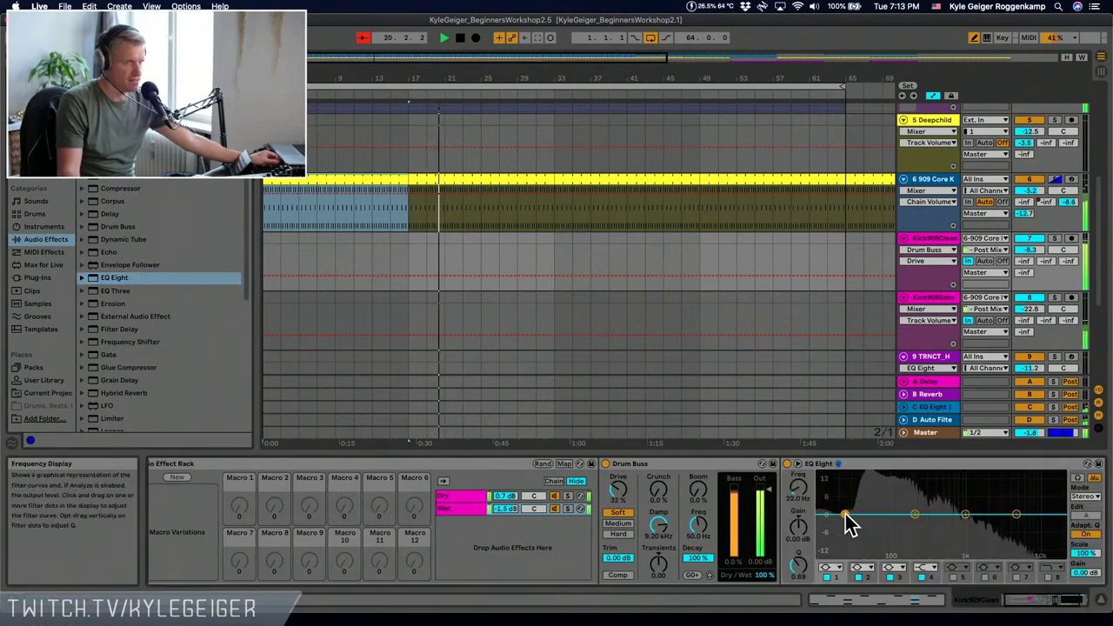
{"action": "left_click", "coordinate": [829, 567]}
{"action": "left_click", "coordinate": [822, 487]}
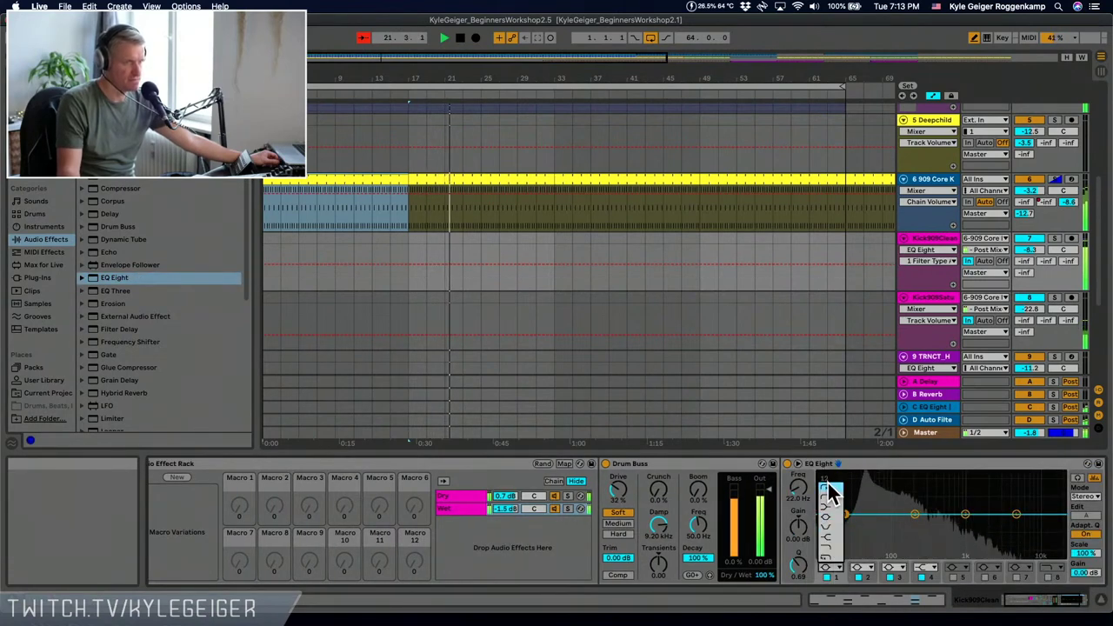
{"action": "left_click_drag", "start_coordinate": [848, 539], "coordinate": [895, 526]}
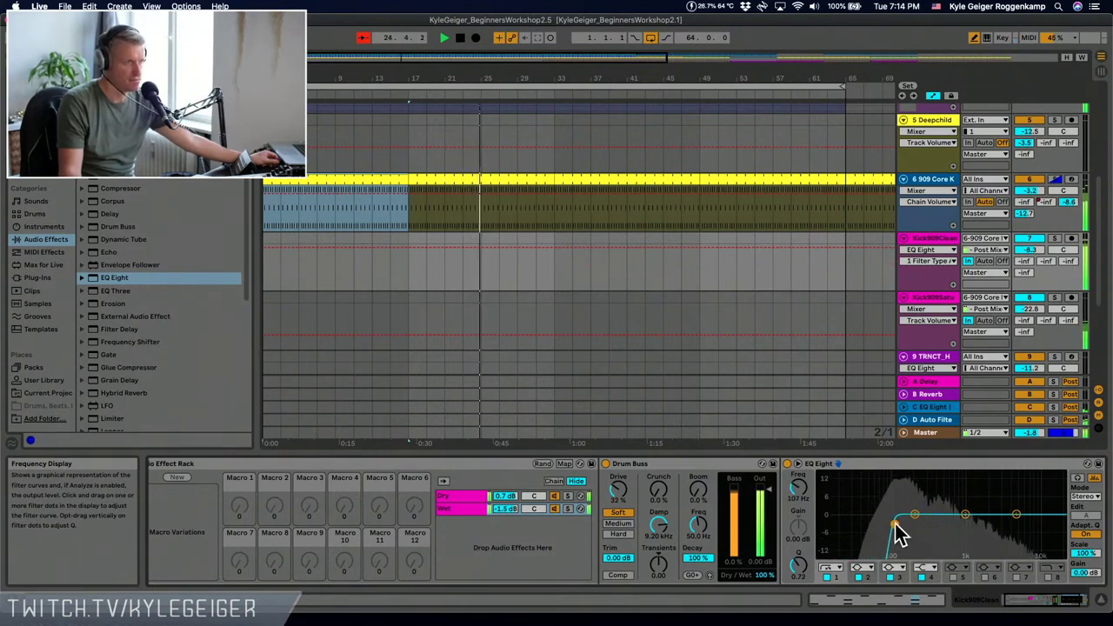
- Set the Wet chain's Drum Buss Boom to 27% and balance the chain volumes at 0.7 dB for Dry and -8.4 dB for Wet
{"action": "left_click", "coordinate": [503, 496]}
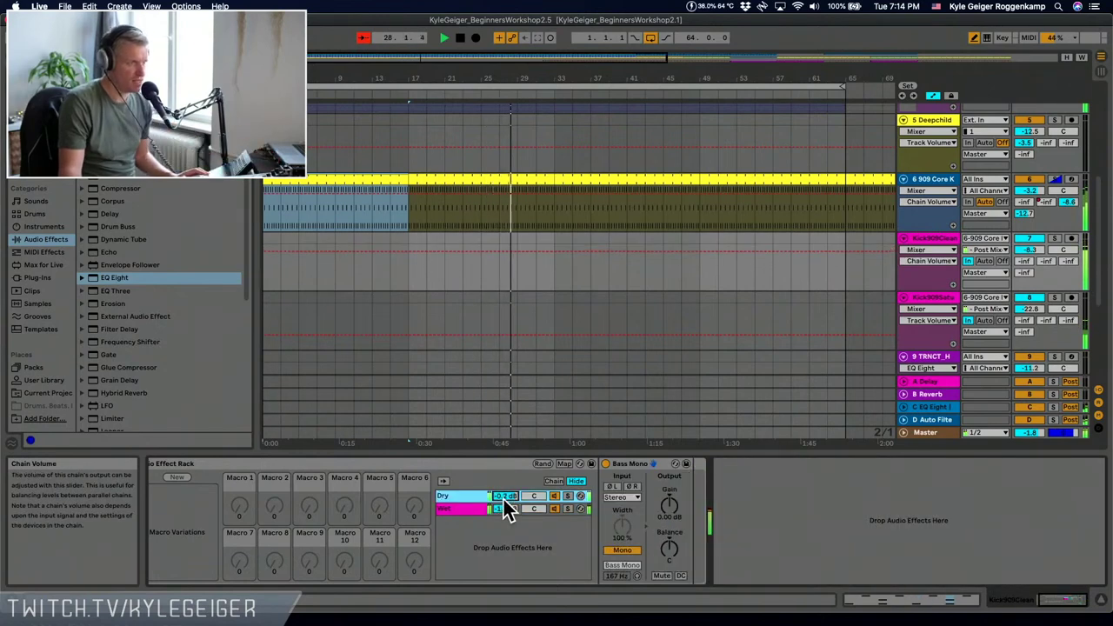
{"action": "left_click_drag", "start_coordinate": [504, 498], "coordinate": [504, 532]}
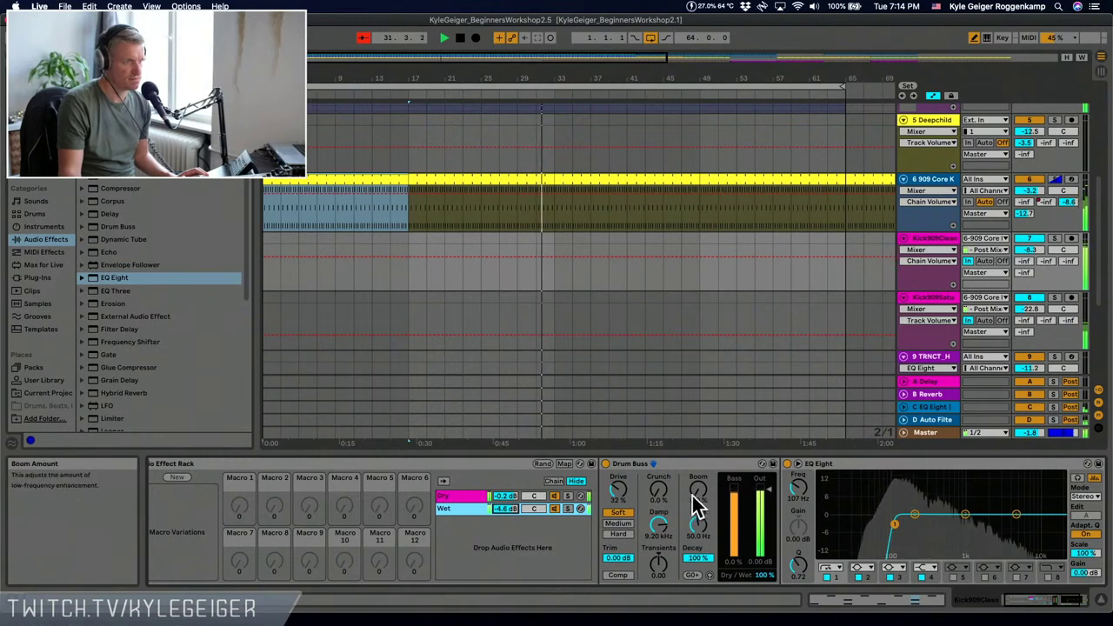
{"action": "left_click_drag", "start_coordinate": [695, 504], "coordinate": [696, 481]}
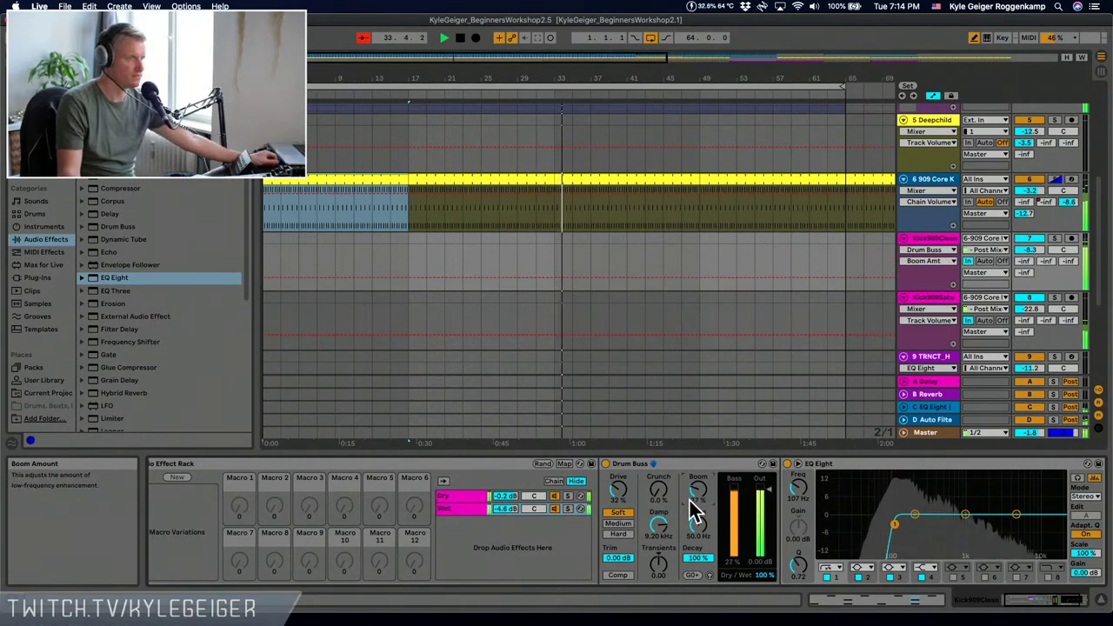
{"action": "left_click", "coordinate": [470, 497]}
{"action": "left_click_drag", "start_coordinate": [510, 499], "coordinate": [510, 485]}
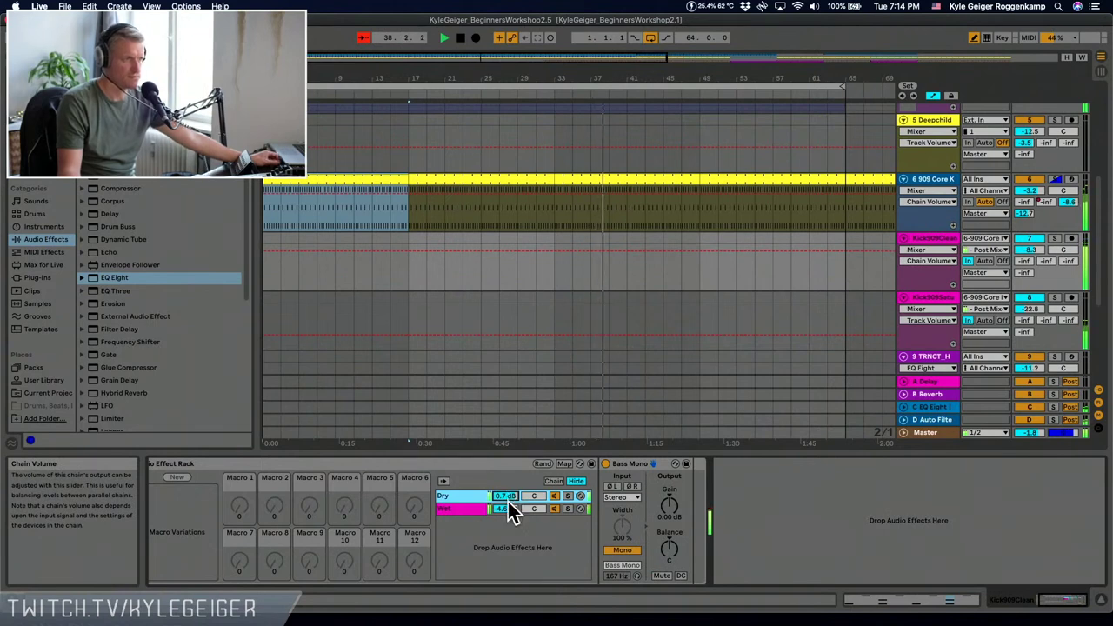
{"action": "left_click_drag", "start_coordinate": [507, 508], "coordinate": [507, 528]}
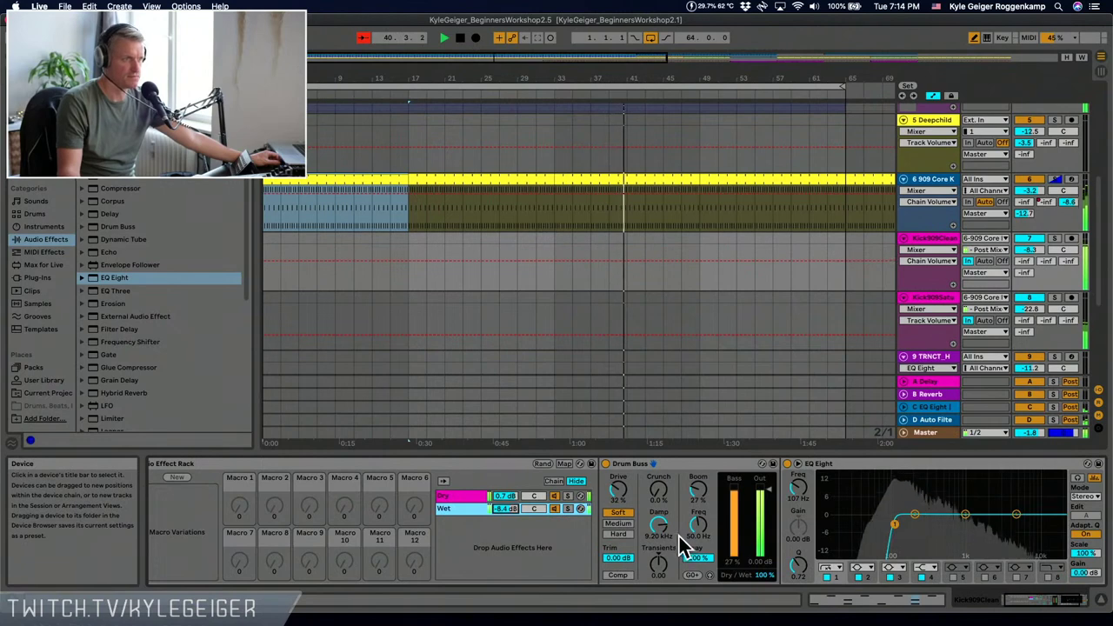
- Set the Drum Buss Boom frequency to 90 Hz and fine-tune the Transients amount
{"action": "left_click_drag", "start_coordinate": [694, 532], "coordinate": [694, 492]}
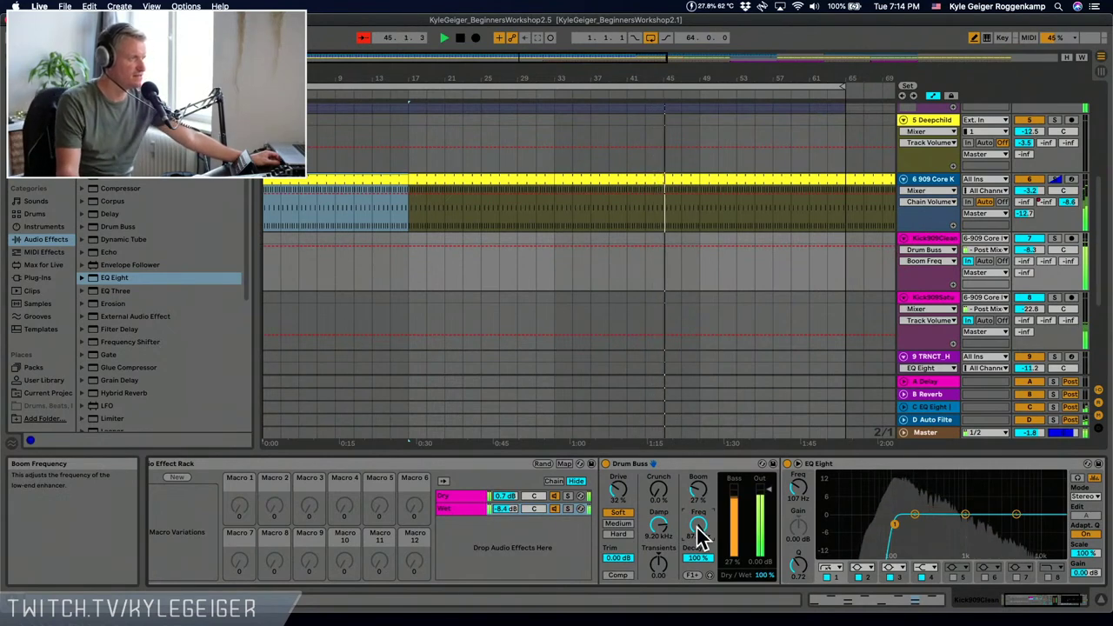
{"action": "left_click_drag", "start_coordinate": [701, 527], "coordinate": [701, 522]}
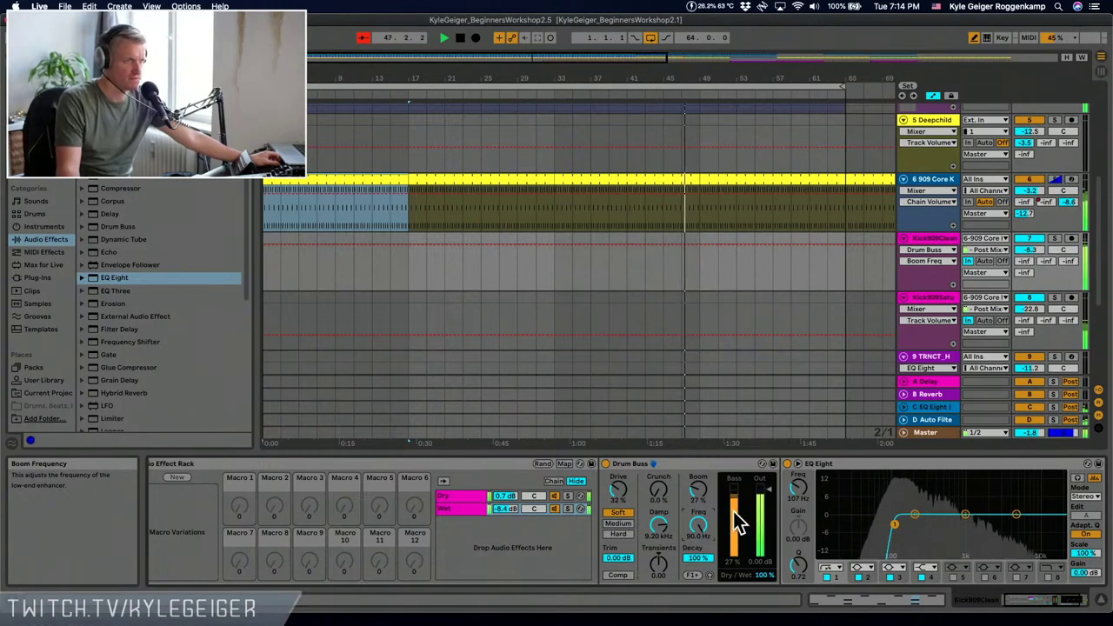
{"action": "left_click_drag", "start_coordinate": [662, 565], "coordinate": [662, 562]}
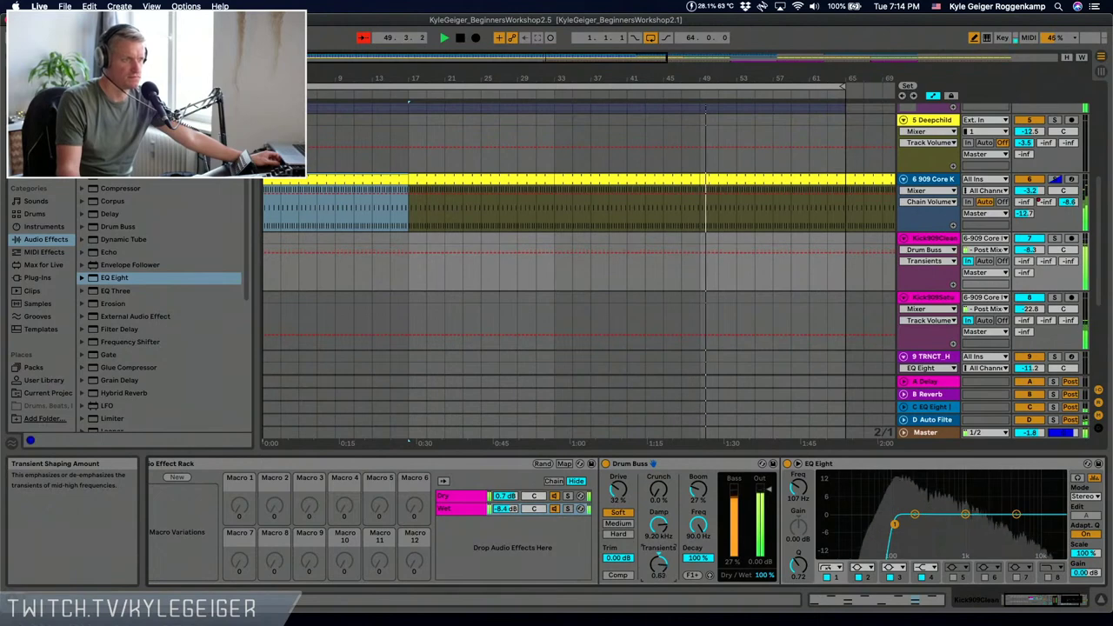
{"action": "left_click_drag", "start_coordinate": [662, 563], "coordinate": [661, 565]}
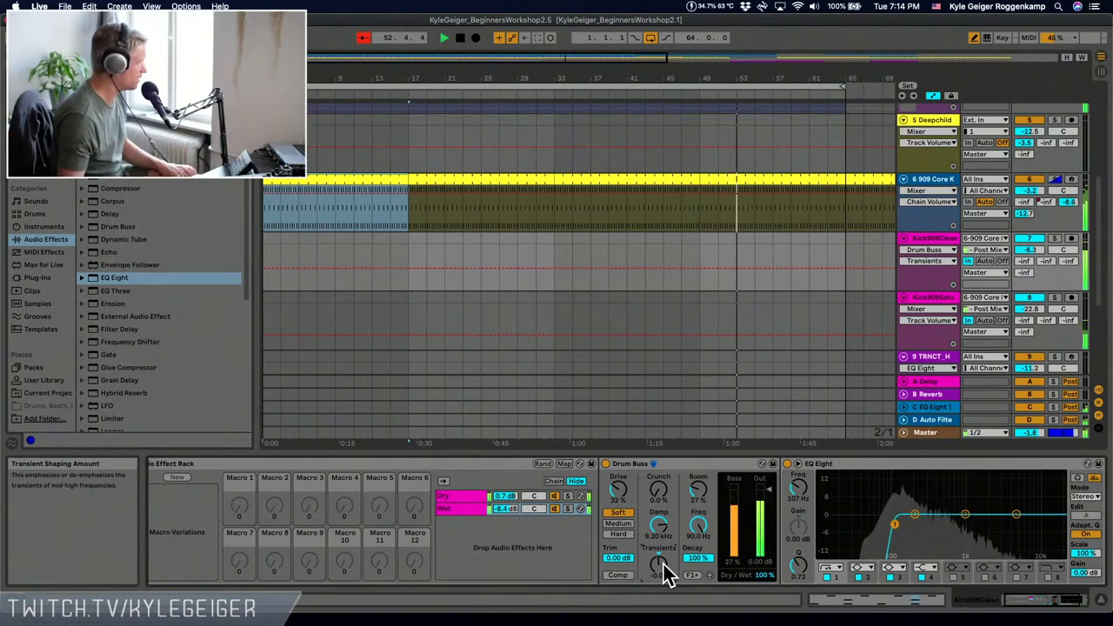
- Select the first 909 Core Kit clip, restart playback from the song's beginning and bring the upper tracks into view
{"action": "left_click", "coordinate": [358, 180]}
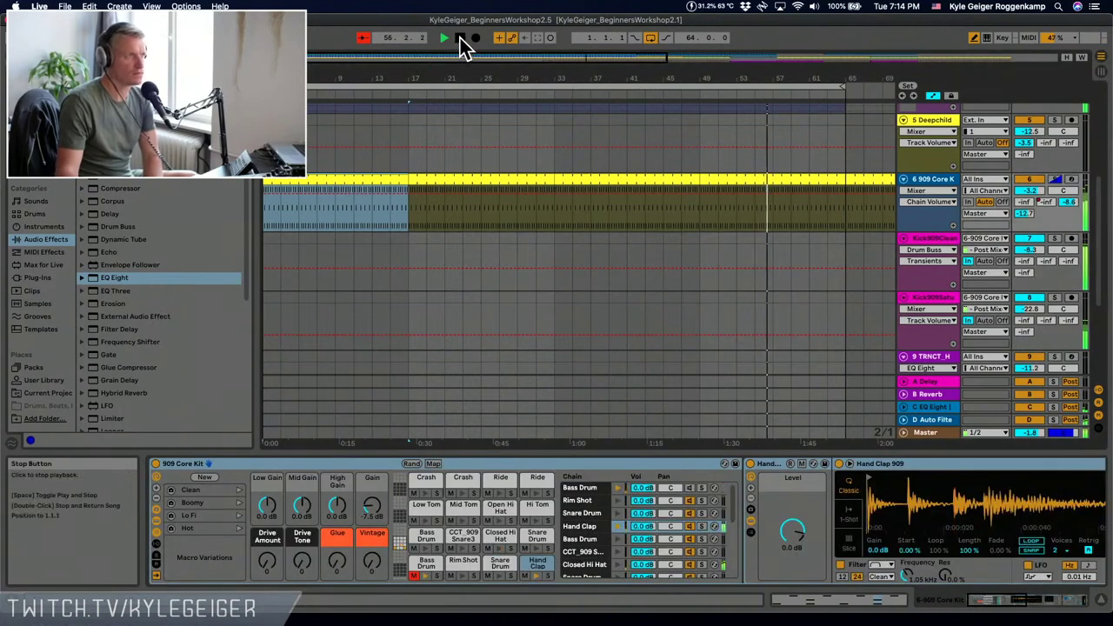
{"action": "double_click", "coordinate": [461, 37]}
{"action": "left_click", "coordinate": [444, 37]}
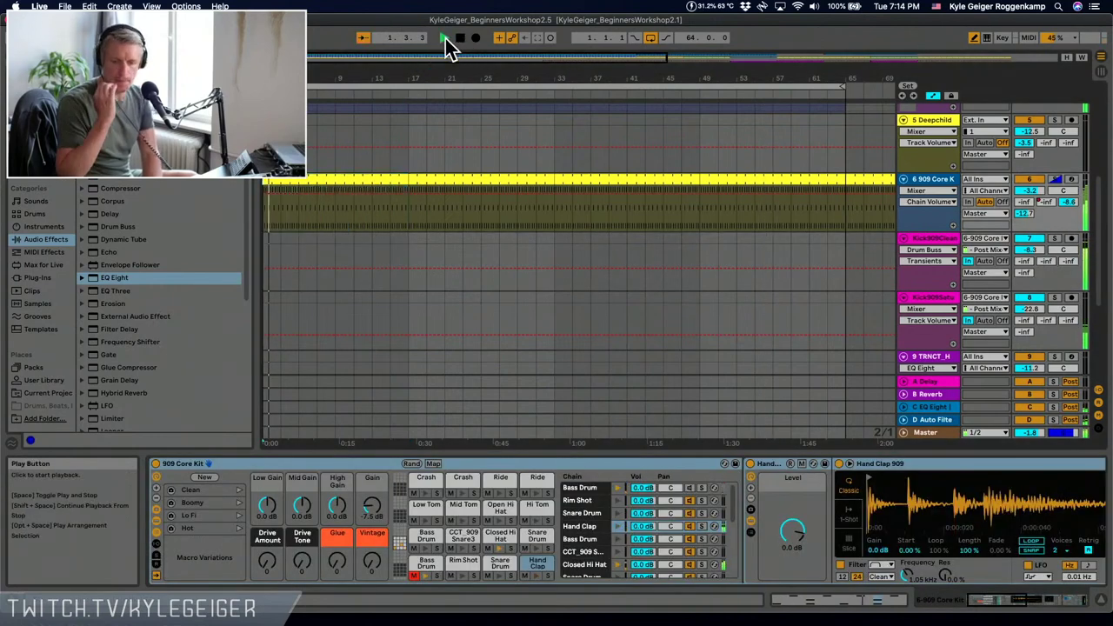
{"action": "scroll", "coordinate": [392, 143], "scroll_direction": "up", "scroll_amount": 5}
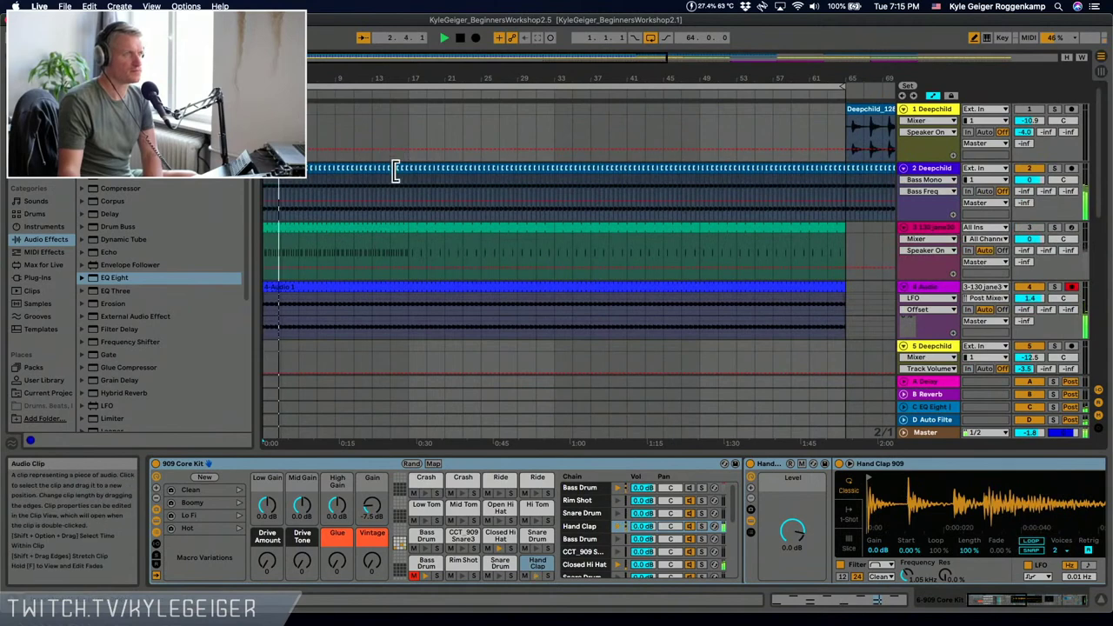
- Select the first 64 bars of clips on track 2 and transpose them to -48 st
{"action": "left_click", "coordinate": [913, 168]}
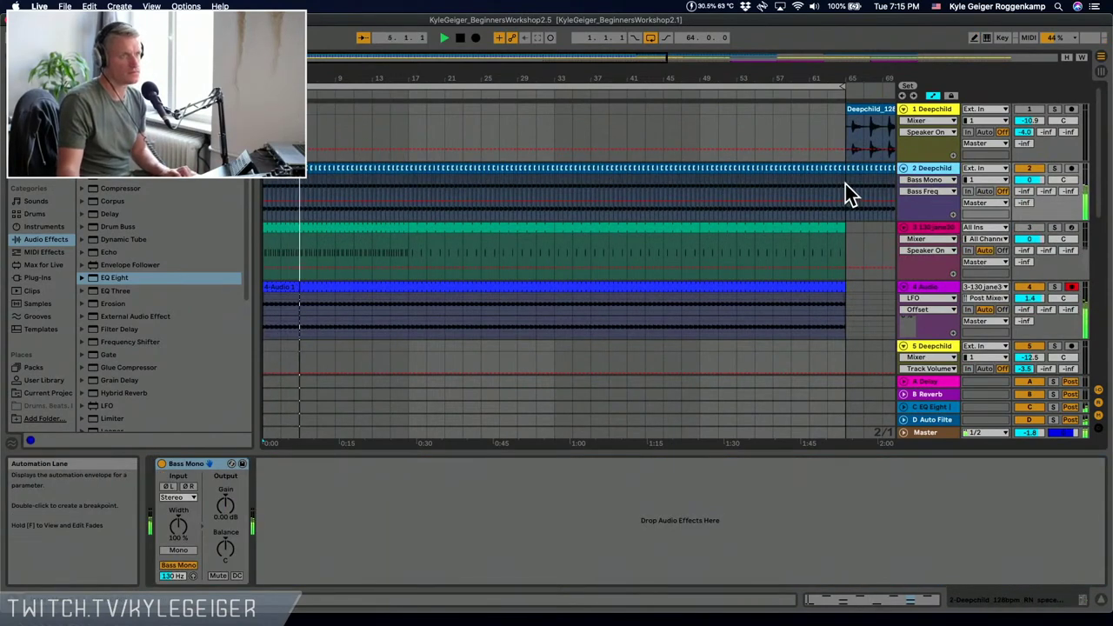
{"action": "left_click_drag", "start_coordinate": [844, 187], "coordinate": [261, 183]}
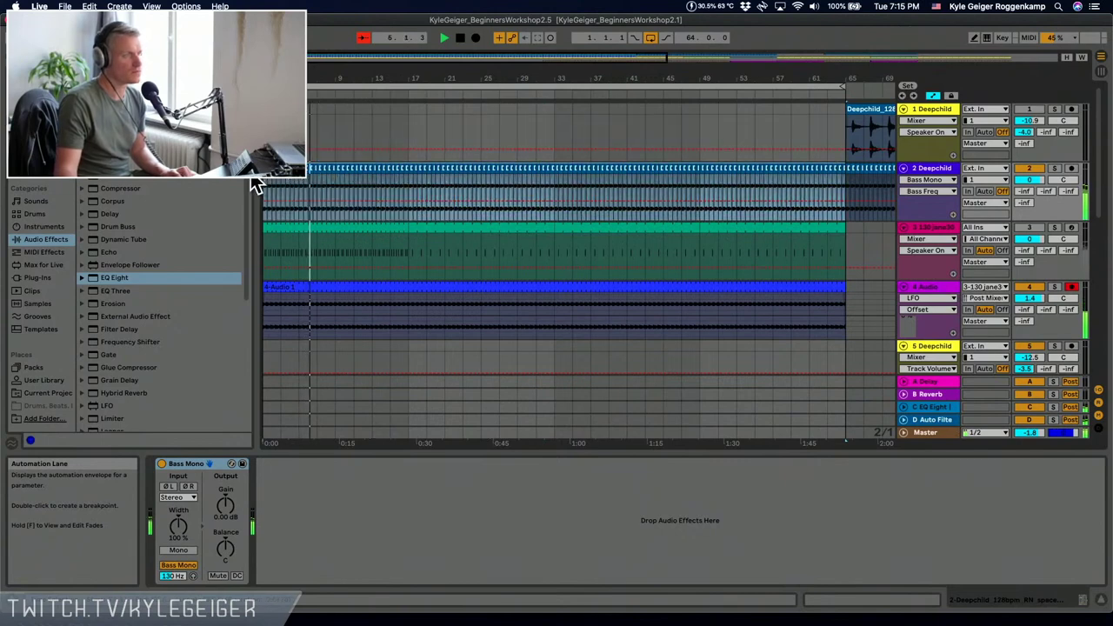
{"action": "left_click", "coordinate": [817, 600]}
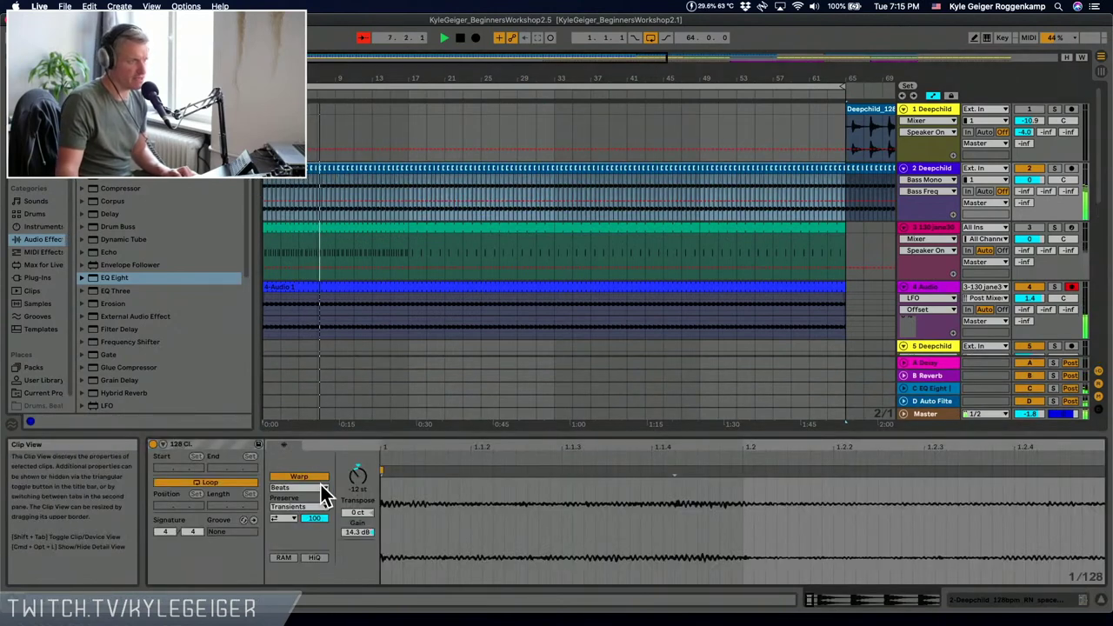
{"action": "left_click_drag", "start_coordinate": [360, 477], "coordinate": [360, 488]}
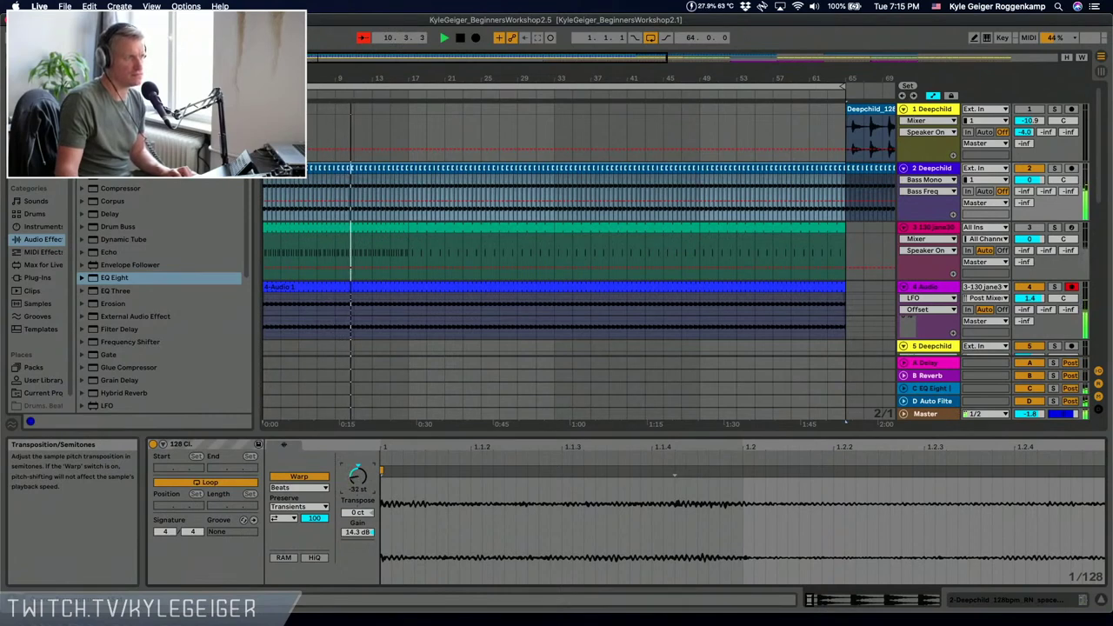
{"action": "left_click_drag", "start_coordinate": [360, 488], "coordinate": [360, 501]}
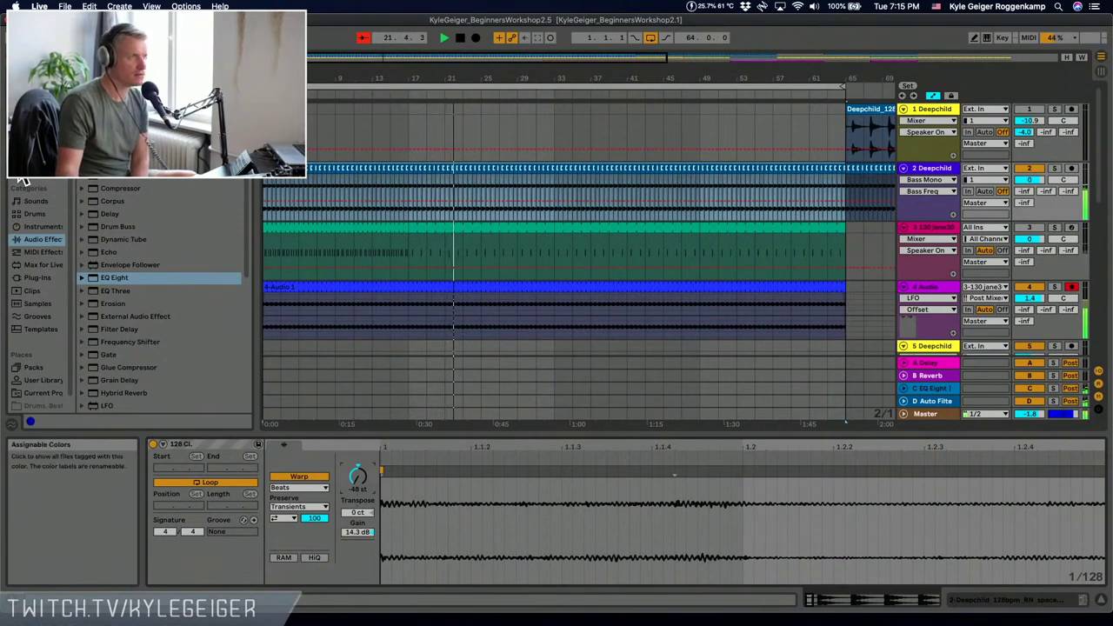
- Examine the MIDI clips on track 3, then select bars 25 to 33 of the track 4 audio clip and the track itself
{"action": "left_click", "coordinate": [643, 233]}
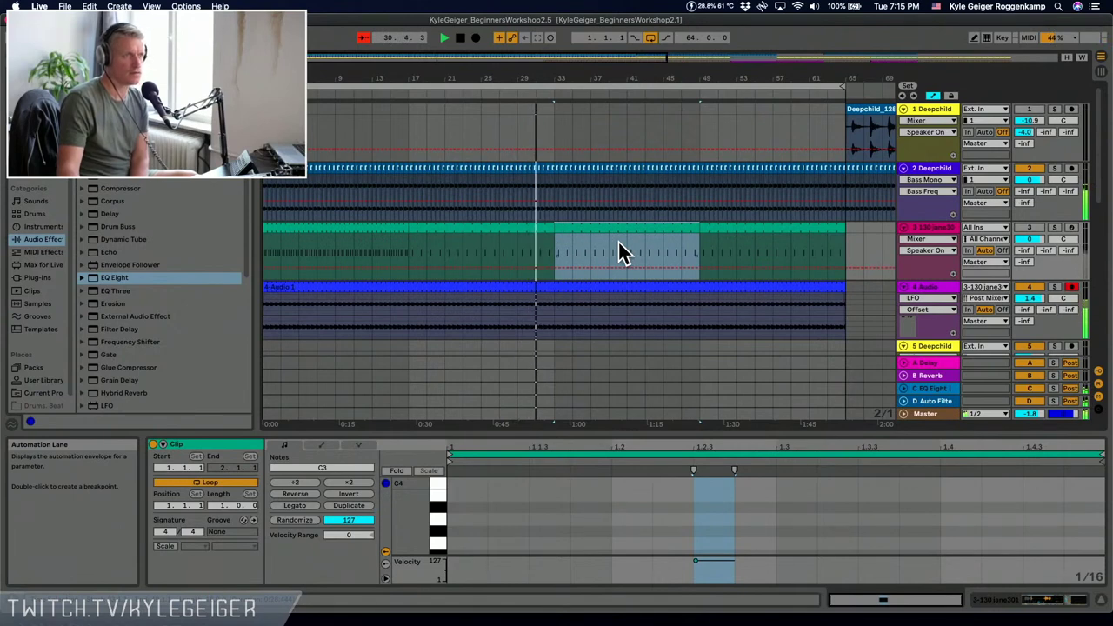
{"action": "scroll", "coordinate": [617, 245], "scroll_direction": "down", "scroll_amount": 3}
{"action": "left_click", "coordinate": [551, 252]}
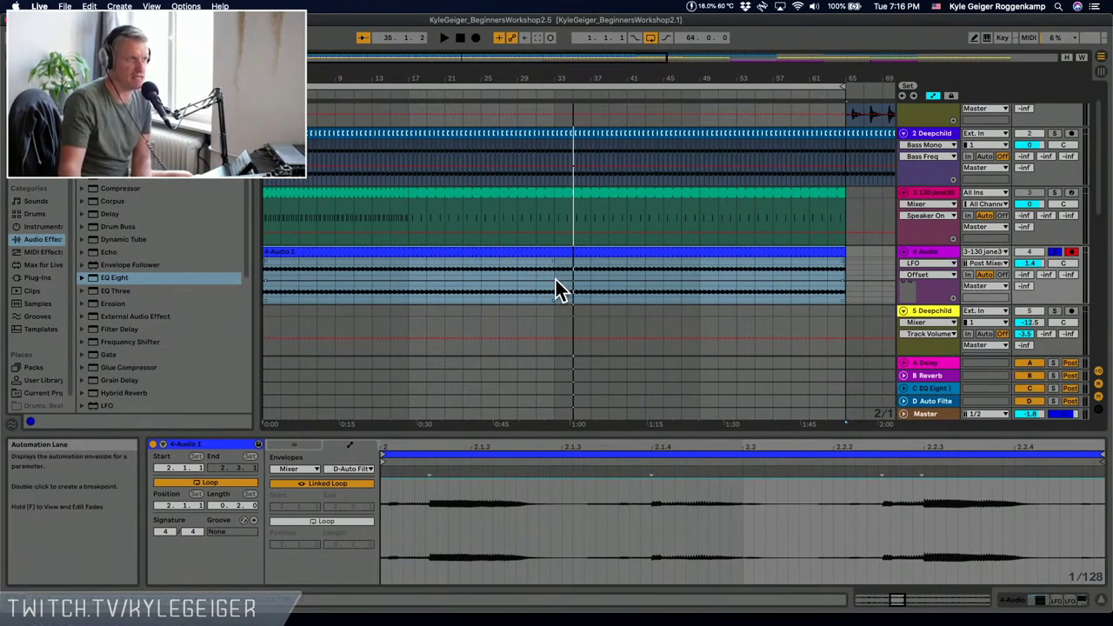
{"action": "left_click_drag", "start_coordinate": [556, 281], "coordinate": [481, 264]}
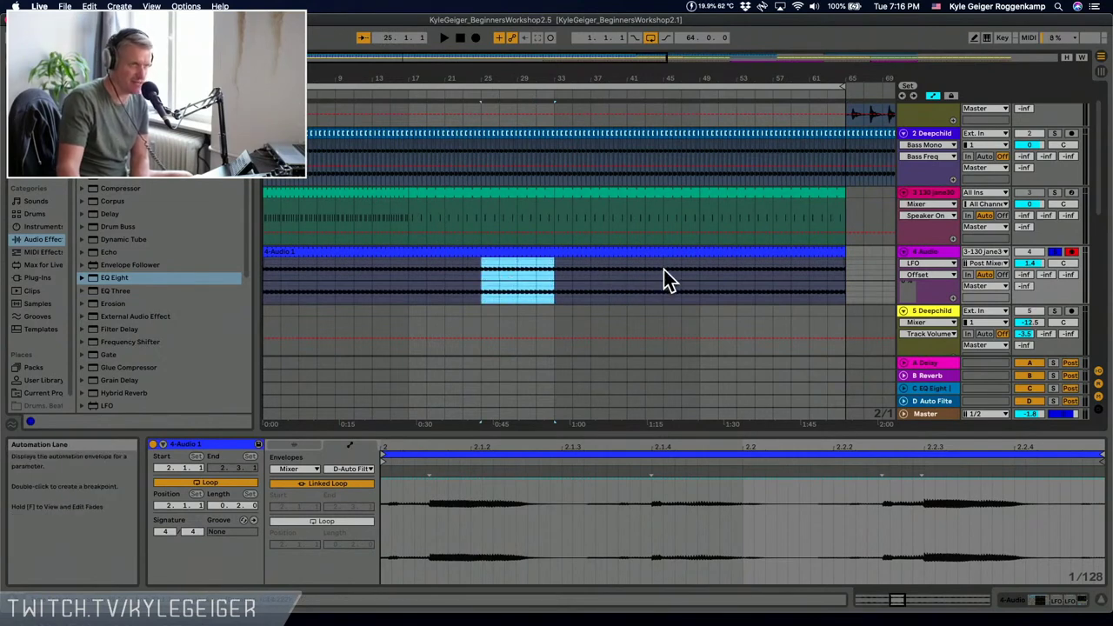
{"action": "left_click", "coordinate": [930, 250]}
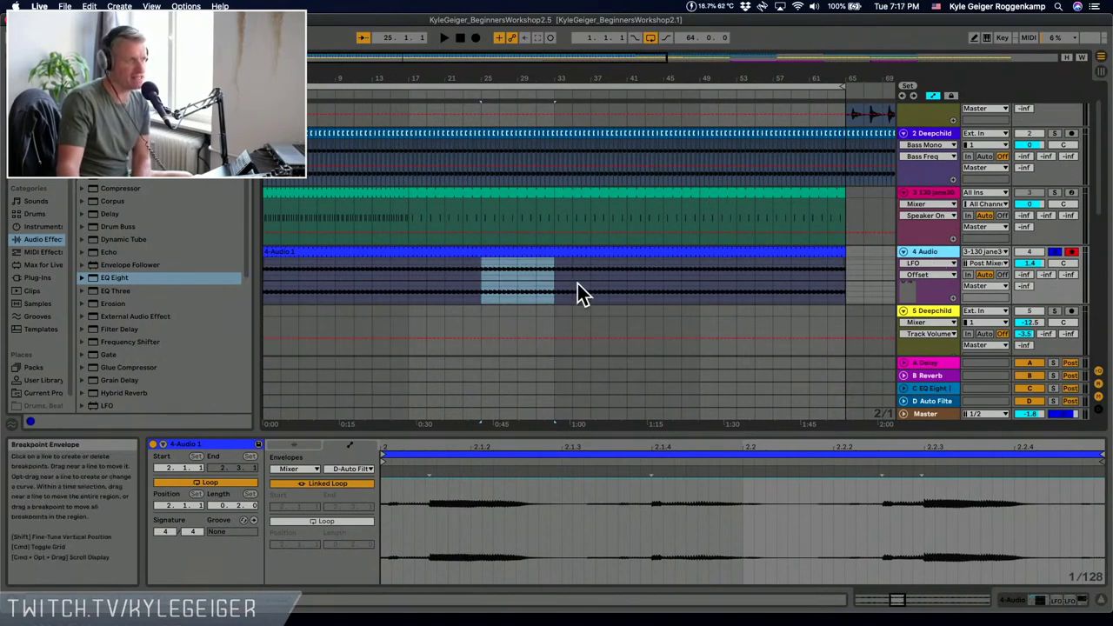
- Solo track 3, show its devices and audition the 130 jane301 vocal sample with hot-swap mode active
{"action": "left_click", "coordinate": [1050, 191]}
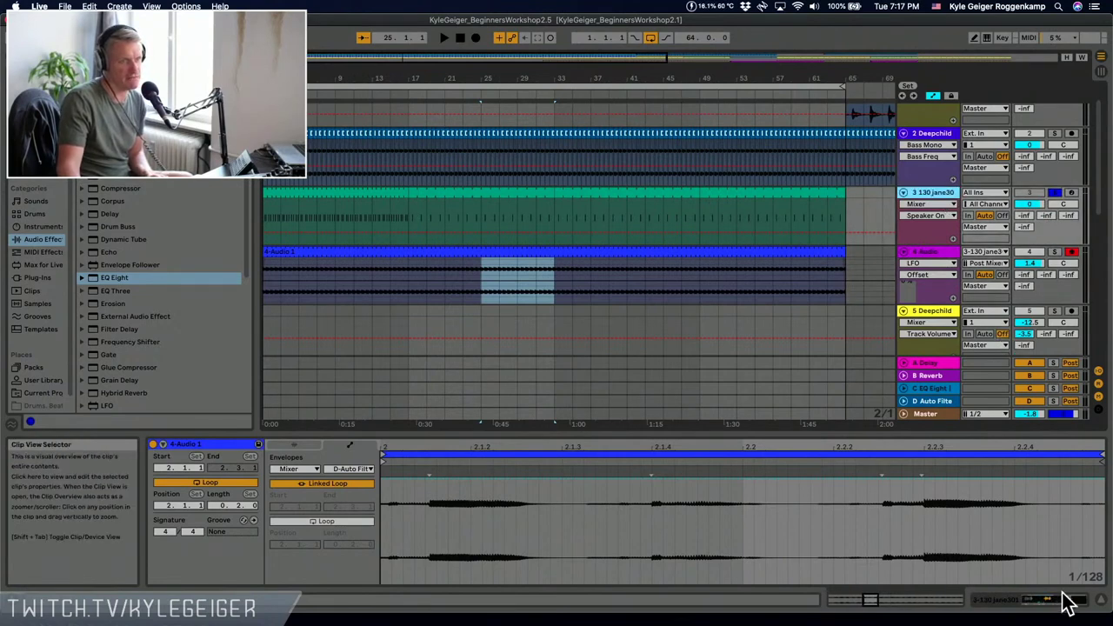
{"action": "left_click", "coordinate": [1048, 600]}
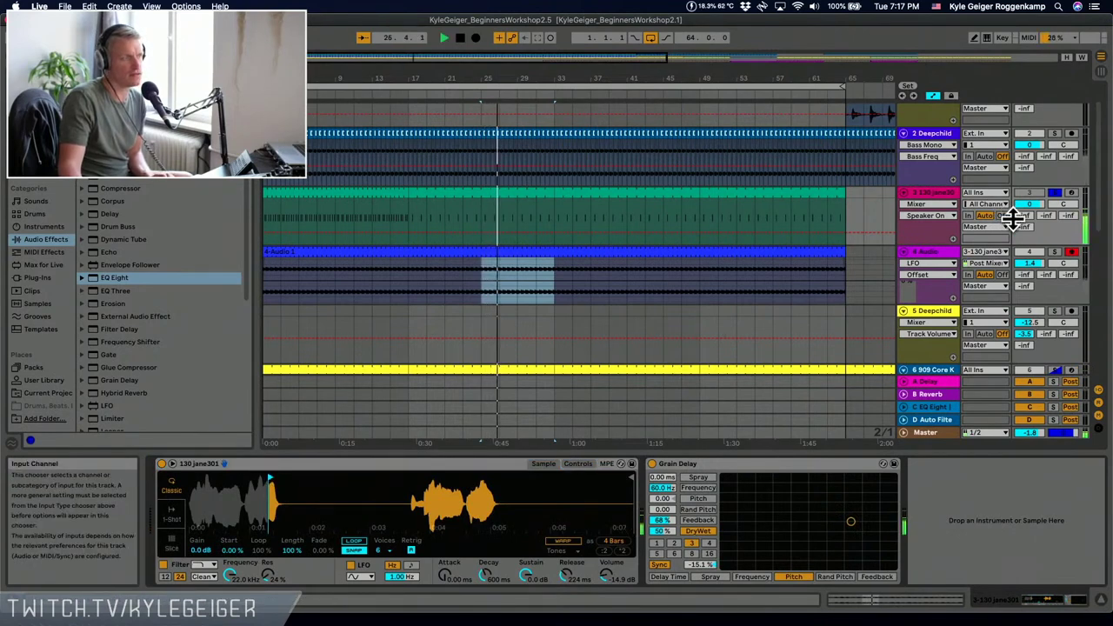
{"action": "left_click", "coordinate": [628, 529]}
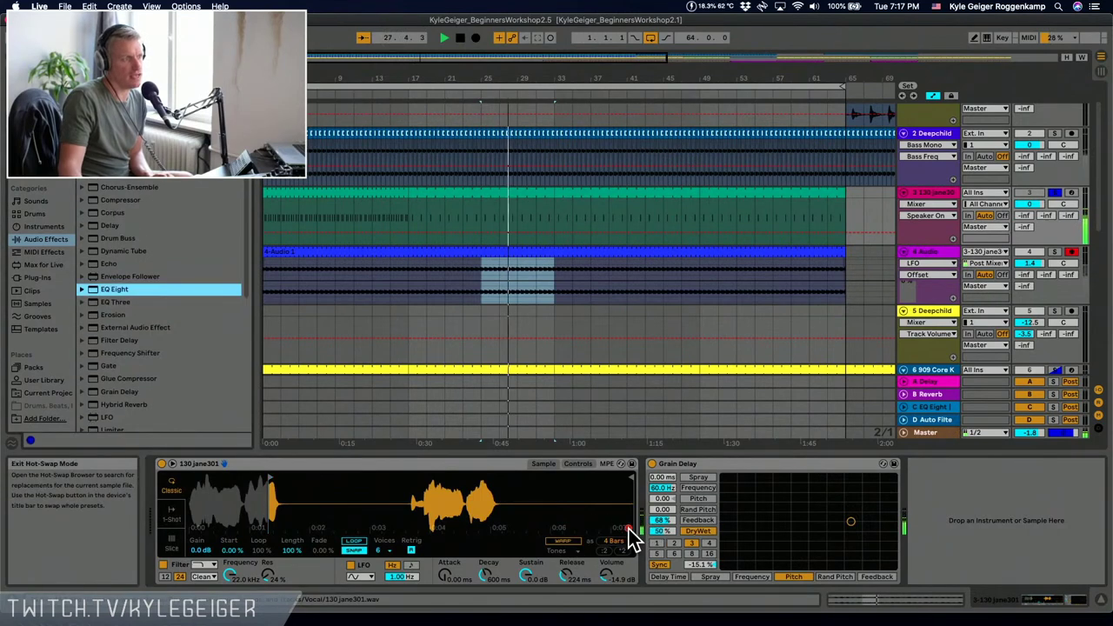
{"action": "key", "text": "space"}
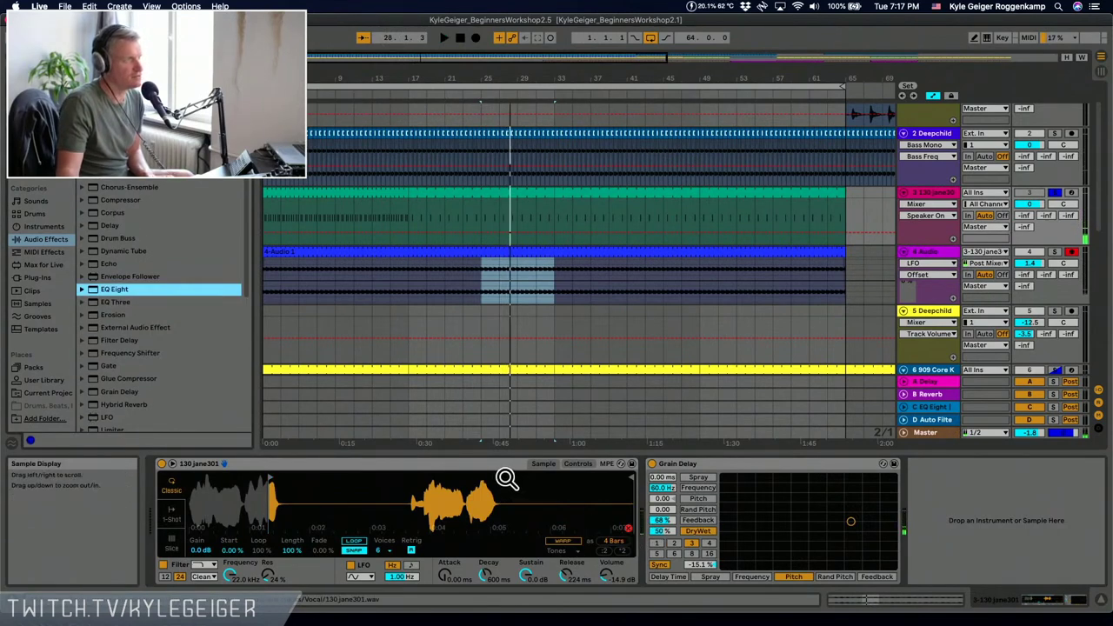
{"action": "key", "text": "space"}
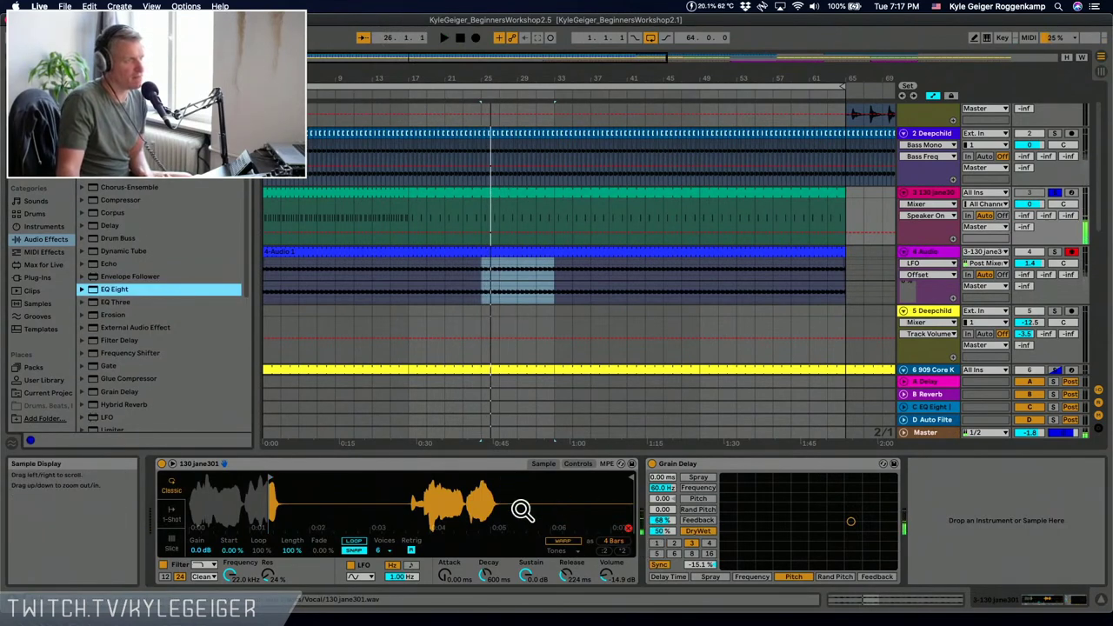
- Add the "Drums, Beats, Loops, Sounds, and Tracks" folder from Finder to the browser's Places and open it
{"action": "left_click", "coordinate": [54, 407]}
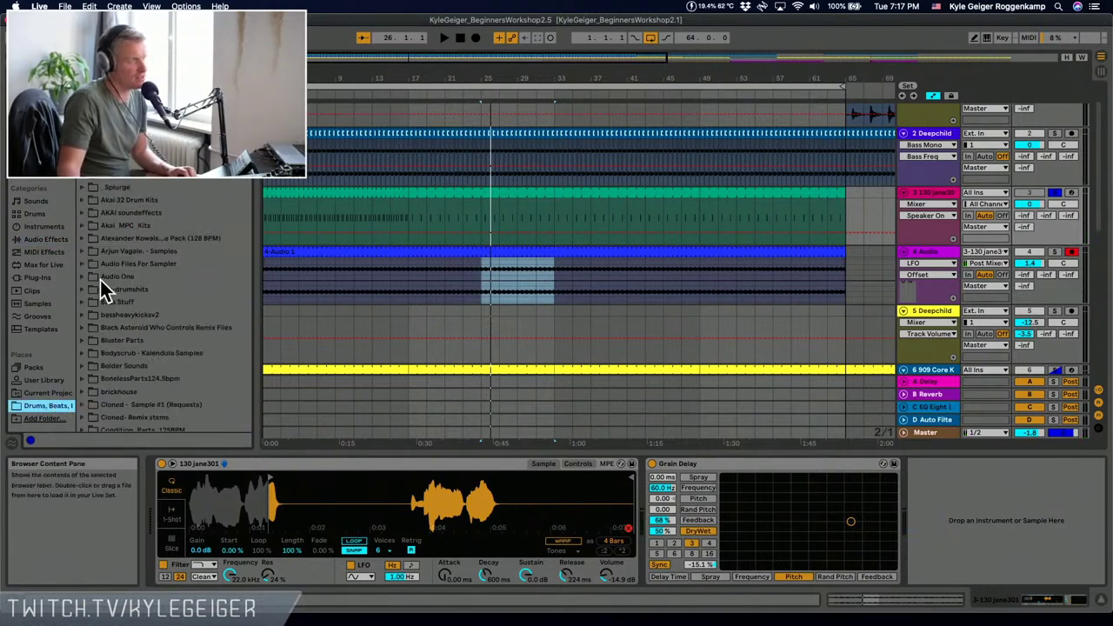
{"action": "scroll", "coordinate": [119, 304], "scroll_direction": "down", "scroll_amount": 3}
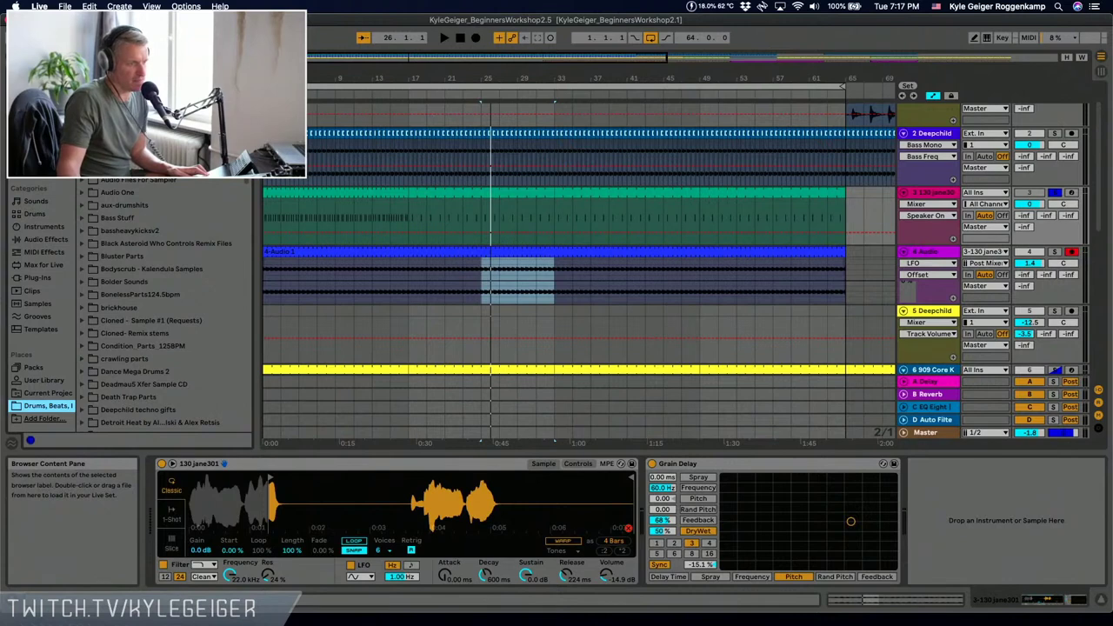
{"action": "key", "text": "super+Tab"}
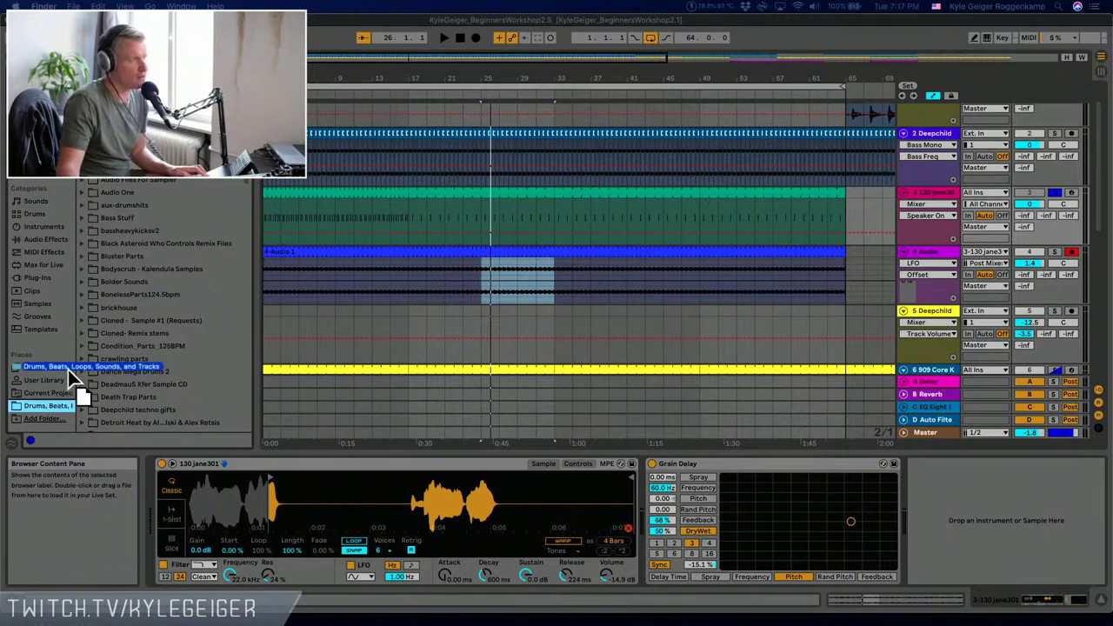
{"action": "left_click", "coordinate": [53, 405]}
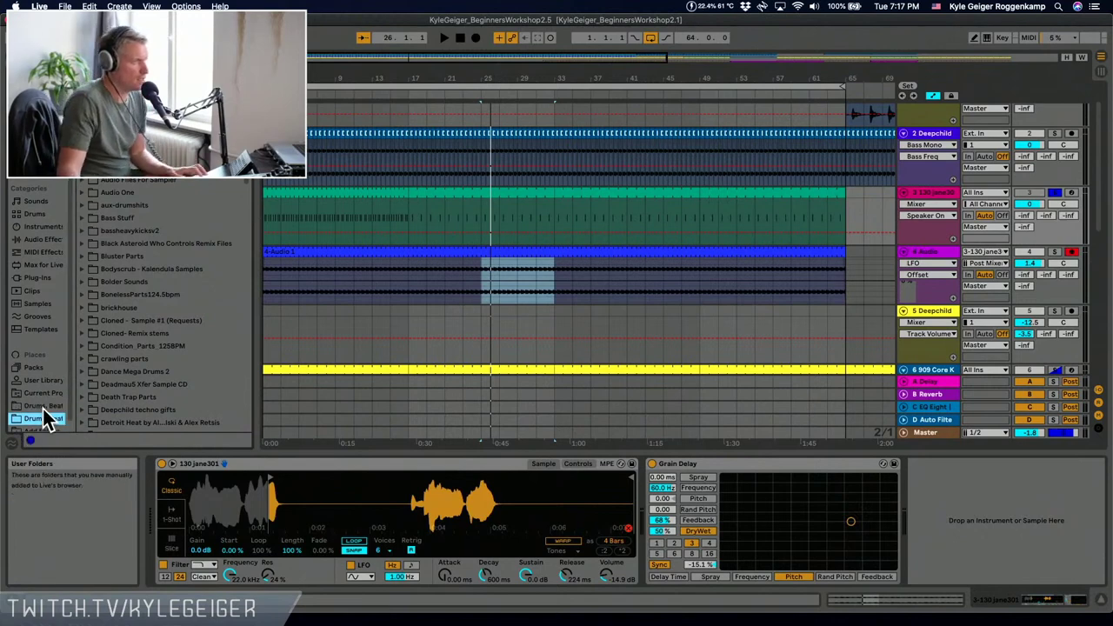
{"action": "left_click", "coordinate": [46, 406]}
{"action": "left_click", "coordinate": [45, 420]}
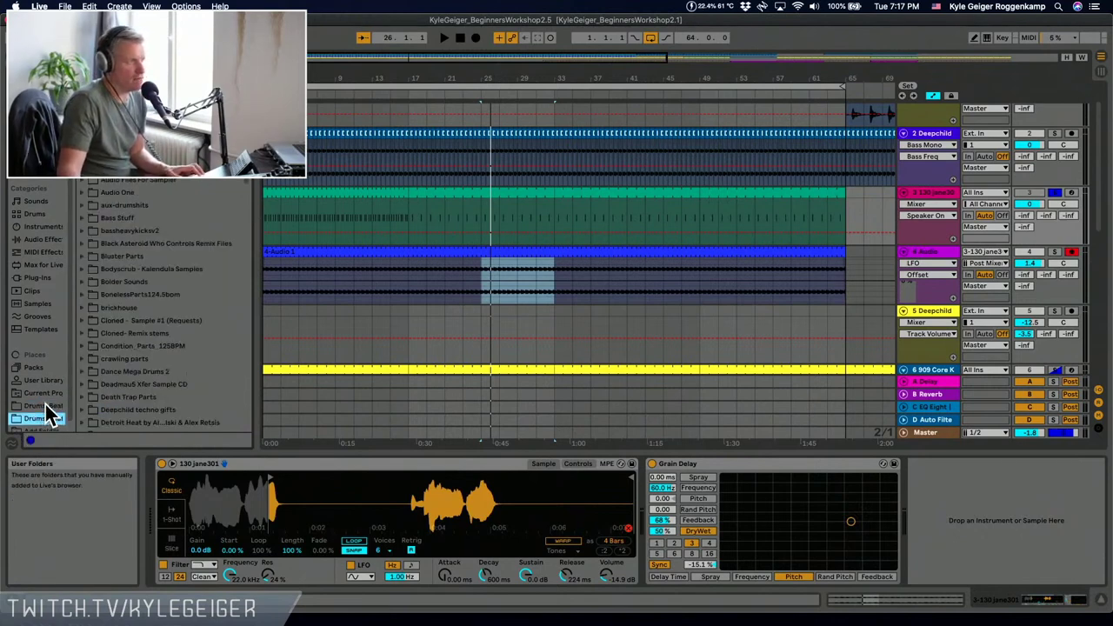
{"action": "left_click", "coordinate": [47, 407]}
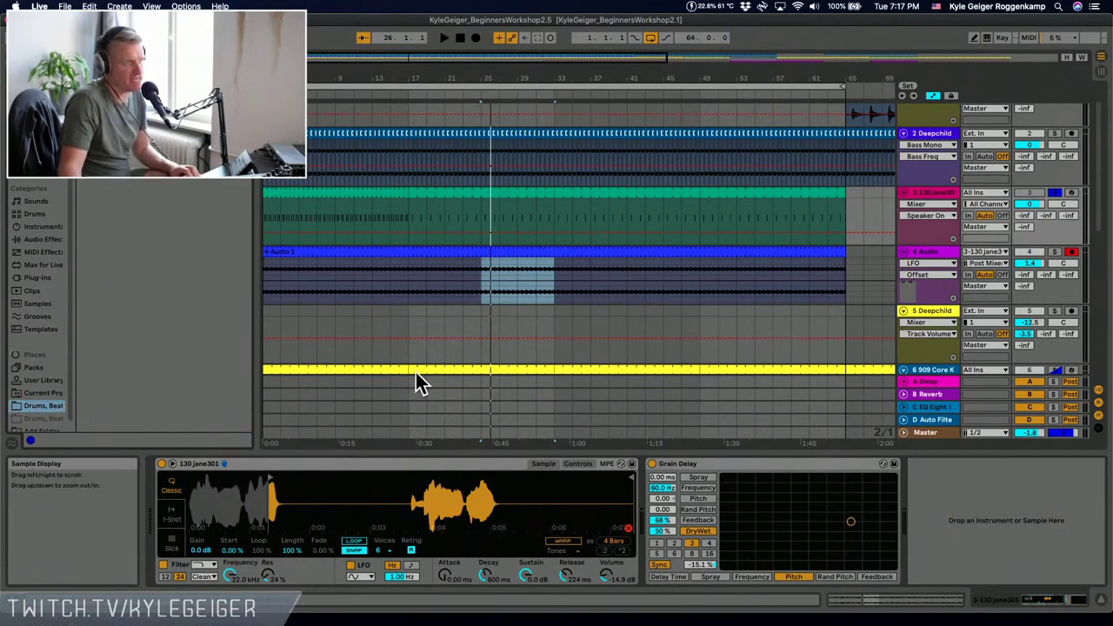
- Select the track 3 MIDI clips from bar 17 to 33 and set the track's monitoring to In
{"action": "left_click", "coordinate": [492, 190]}
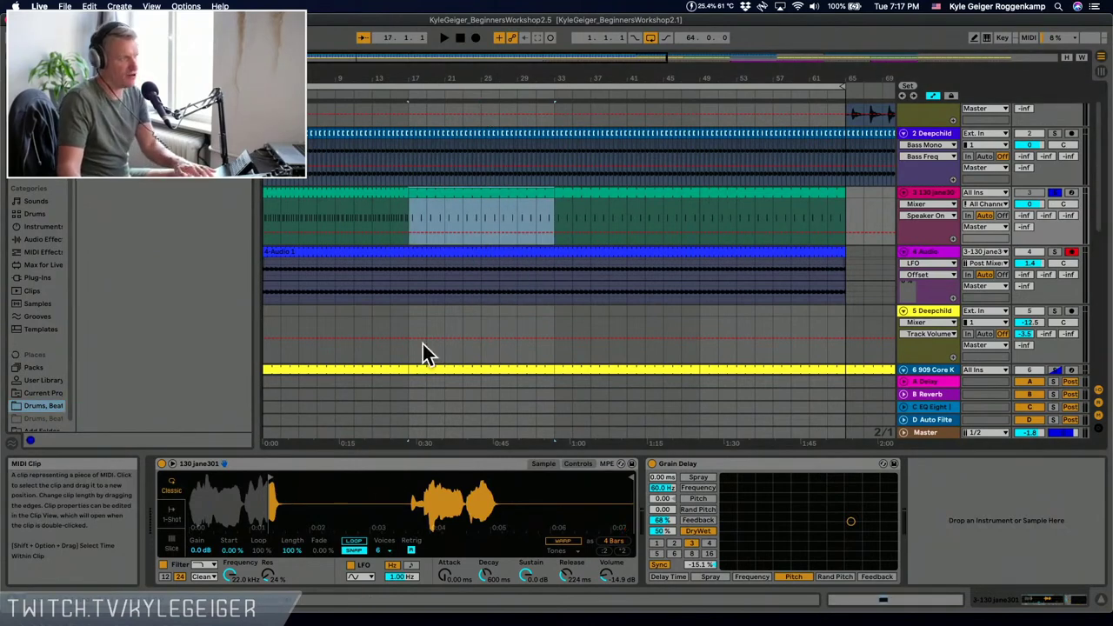
{"action": "left_click", "coordinate": [935, 194]}
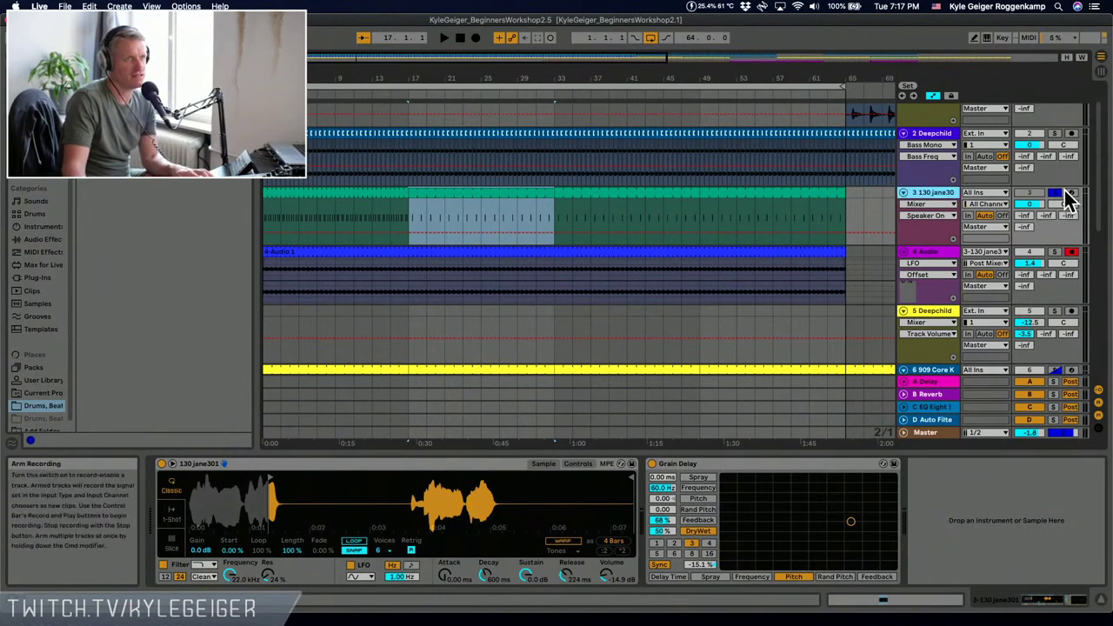
{"action": "left_click", "coordinate": [967, 215]}
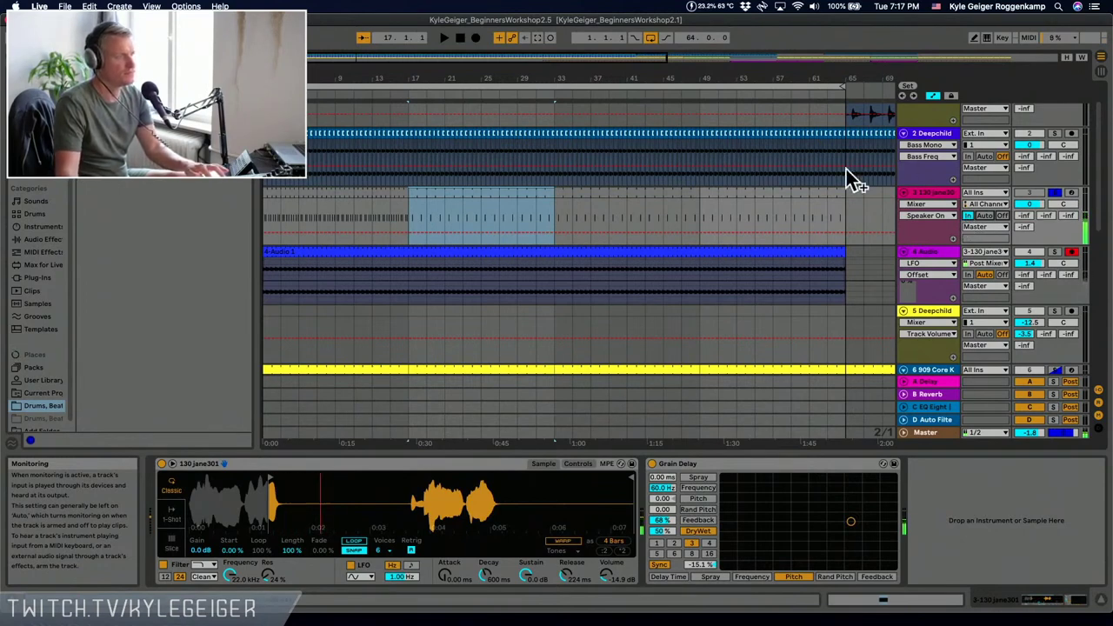
- Bypass Grain Delay, audition the vocal sample from the beginning of its file, and return the sample start to its earlier position
{"action": "left_click", "coordinate": [653, 466]}
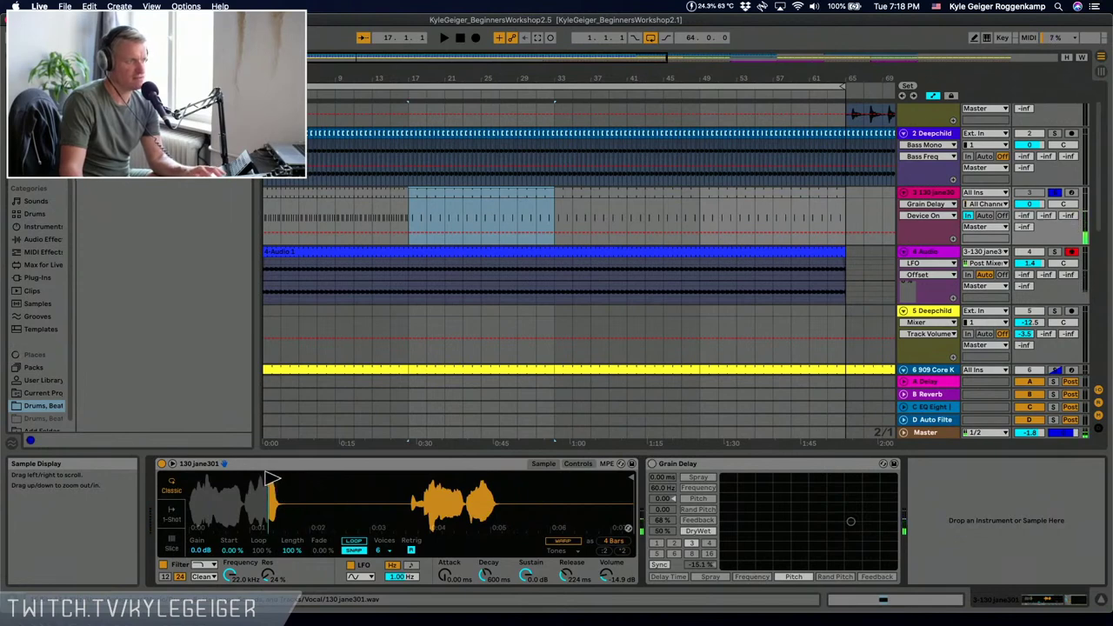
{"action": "left_click_drag", "start_coordinate": [271, 478], "coordinate": [166, 478]}
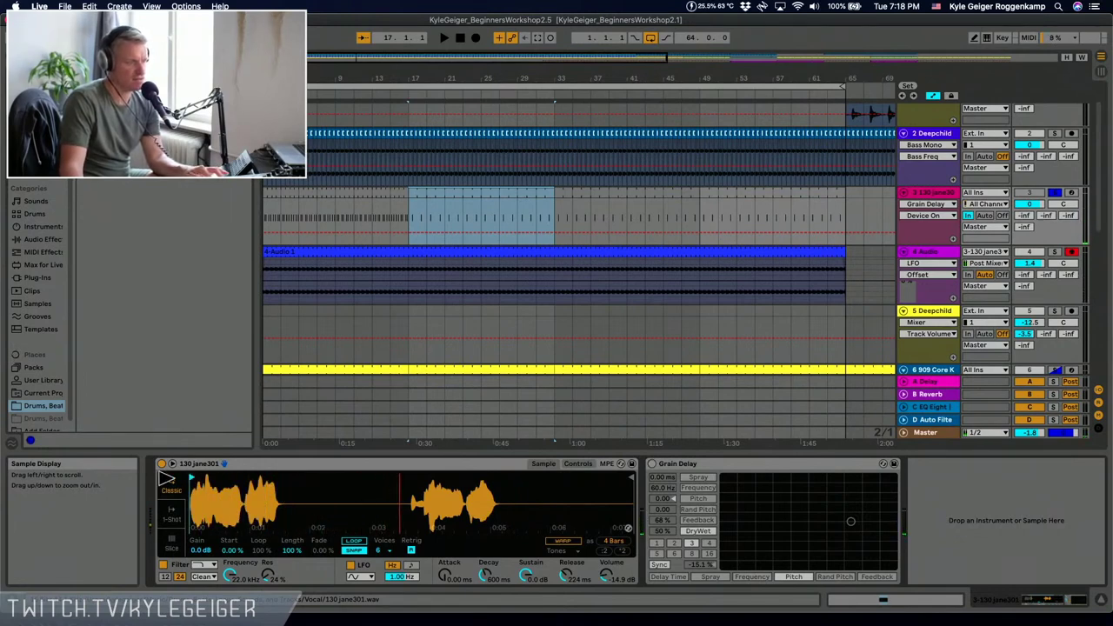
{"action": "left_click_drag", "start_coordinate": [166, 479], "coordinate": [272, 477]}
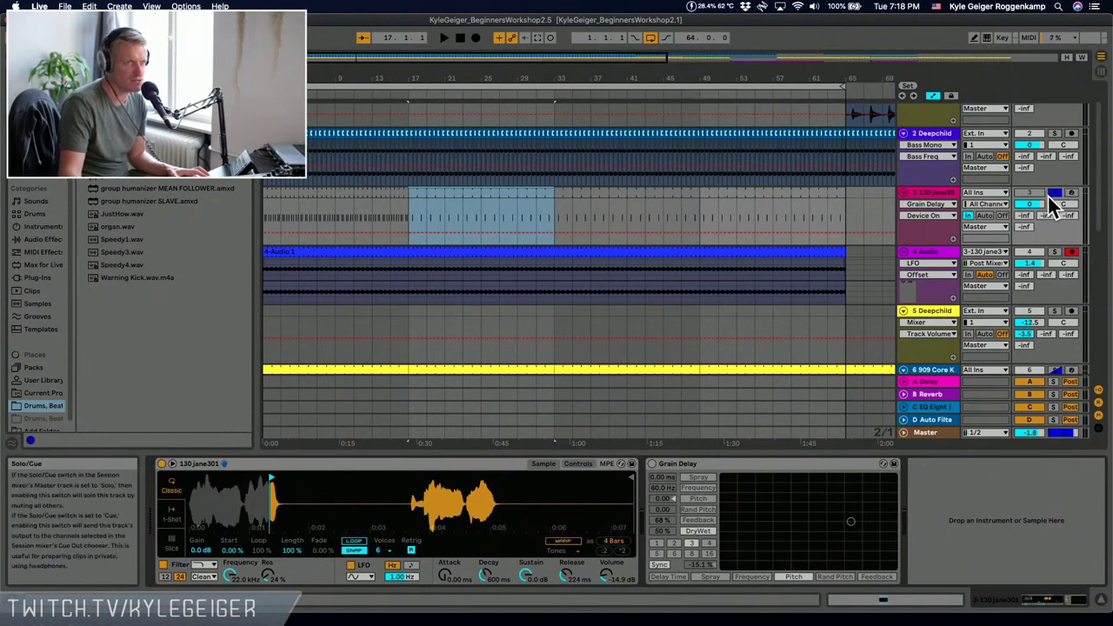
- Unsolo track 3 and turn its Grain Delay back on
{"action": "left_click", "coordinate": [1052, 192]}
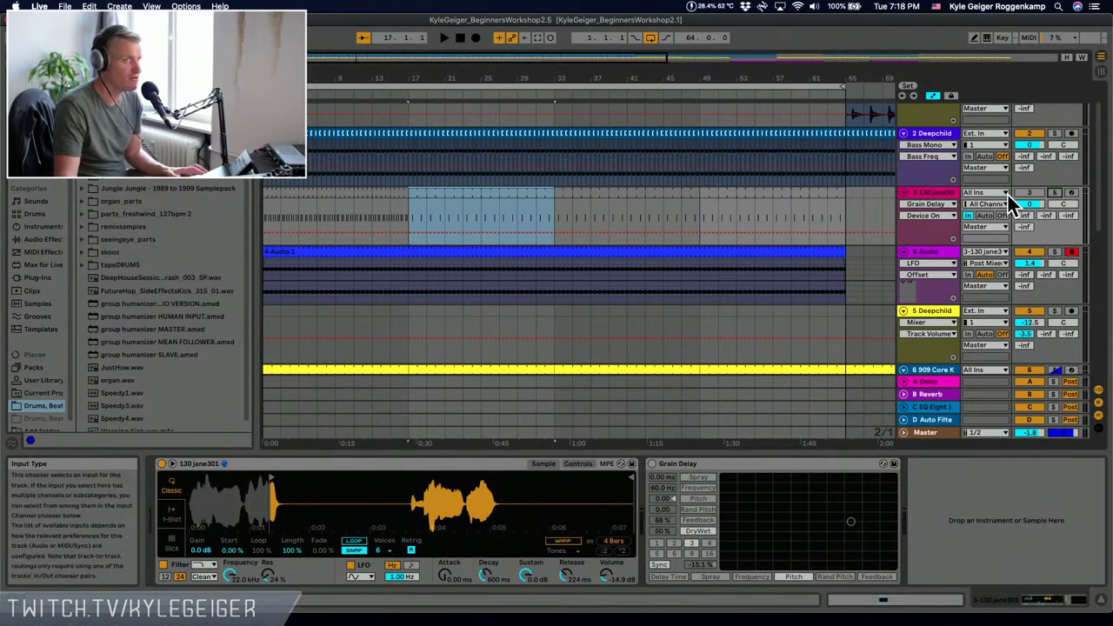
{"action": "left_click", "coordinate": [409, 274]}
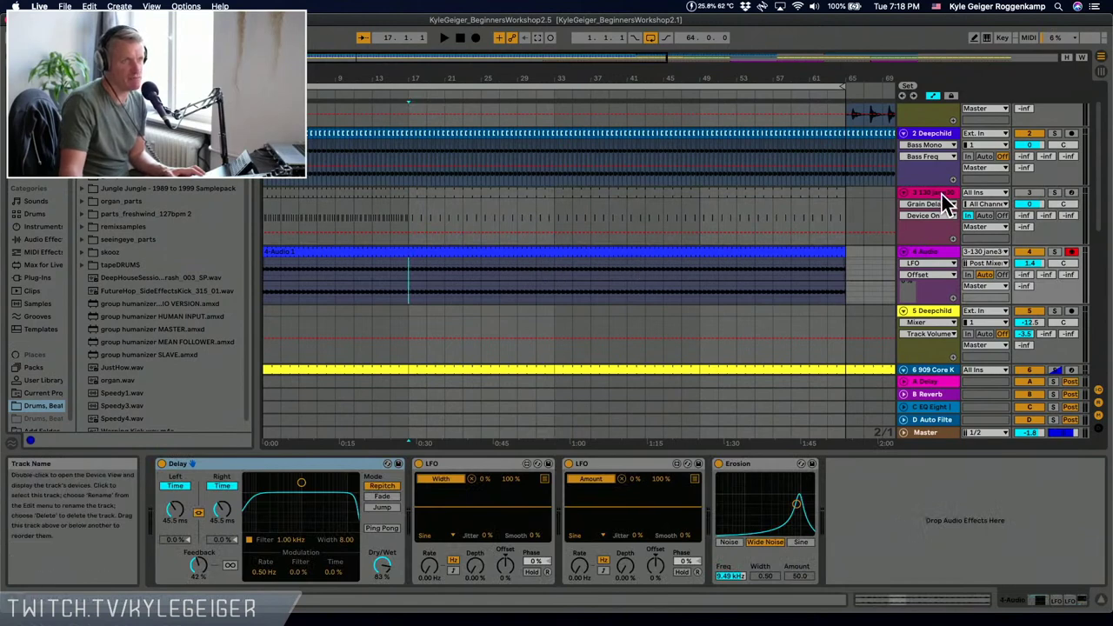
{"action": "left_click", "coordinate": [907, 212]}
{"action": "left_click", "coordinate": [652, 463]}
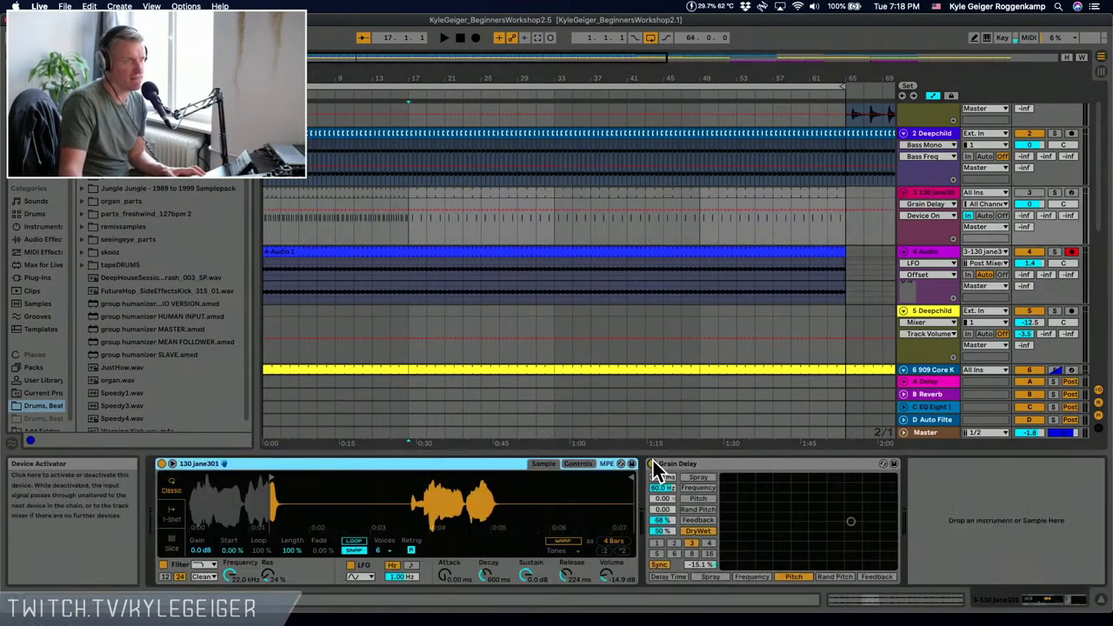
- Select and solo the track 4 audio track, and start playback from bar 17
{"action": "left_click", "coordinate": [943, 261]}
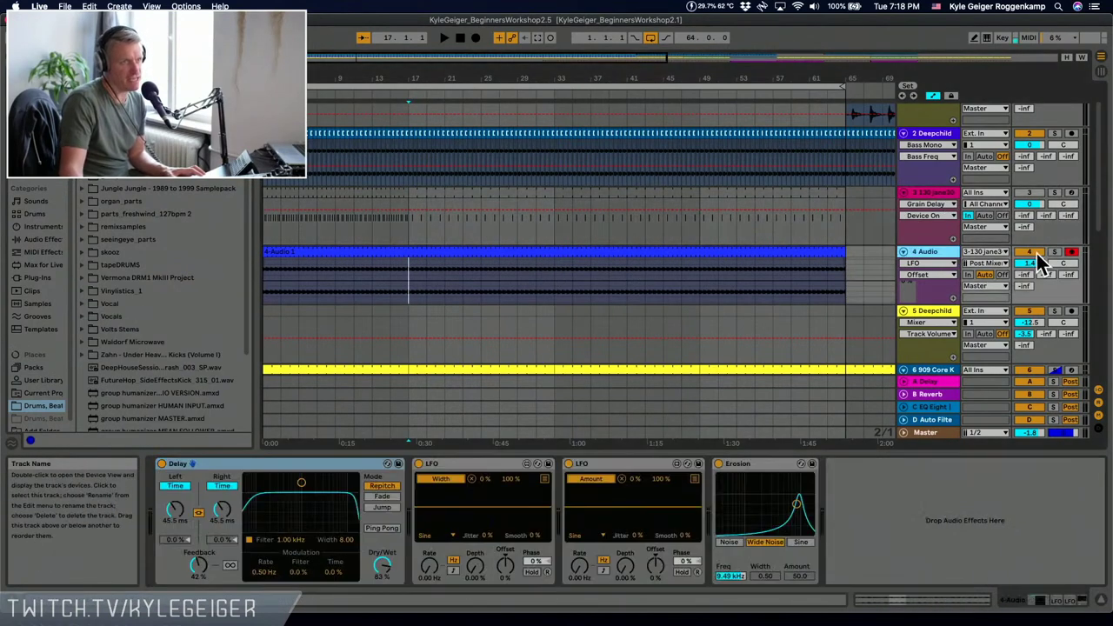
{"action": "left_click", "coordinate": [1030, 252]}
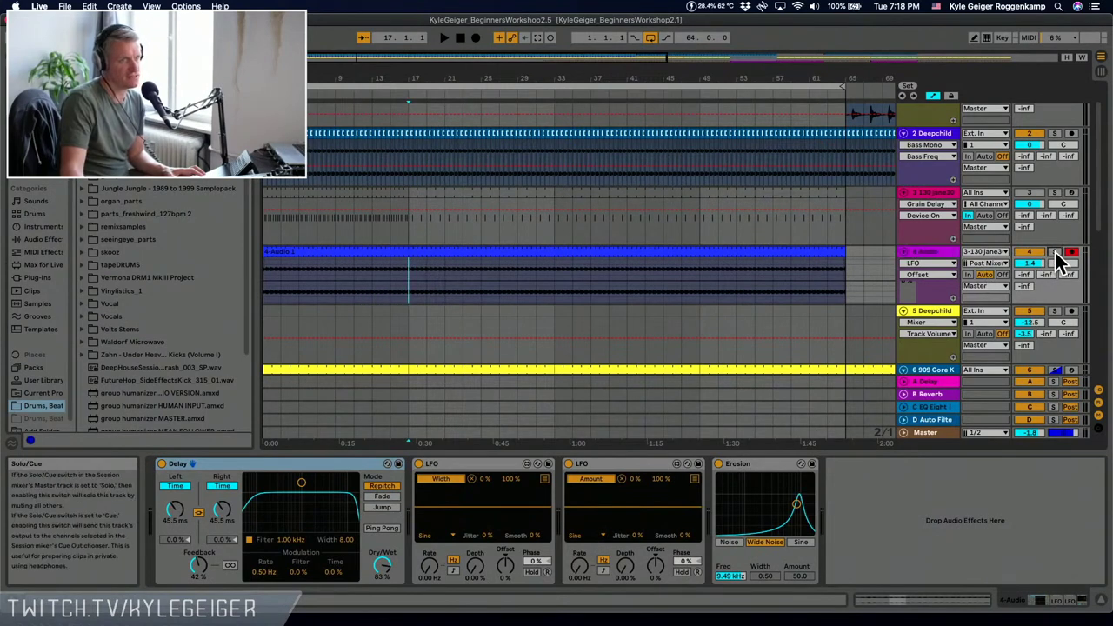
{"action": "key", "text": "space"}
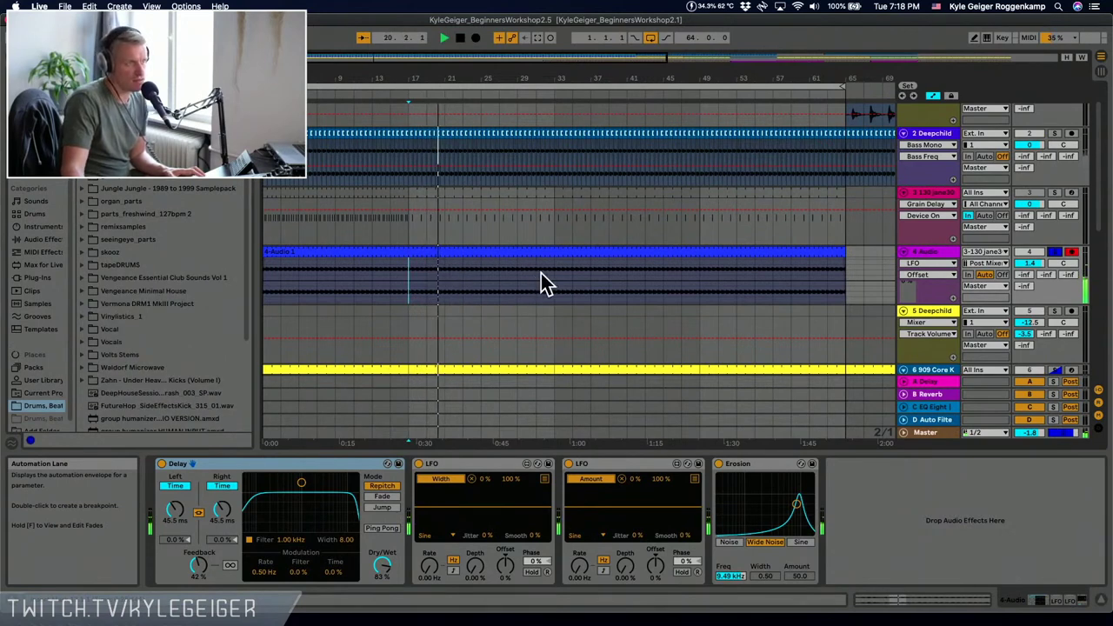
- Split the track 4 audio clip at bars 17 and 33 and loop that 16-bar section
{"action": "left_click_drag", "start_coordinate": [550, 268], "coordinate": [408, 261]}
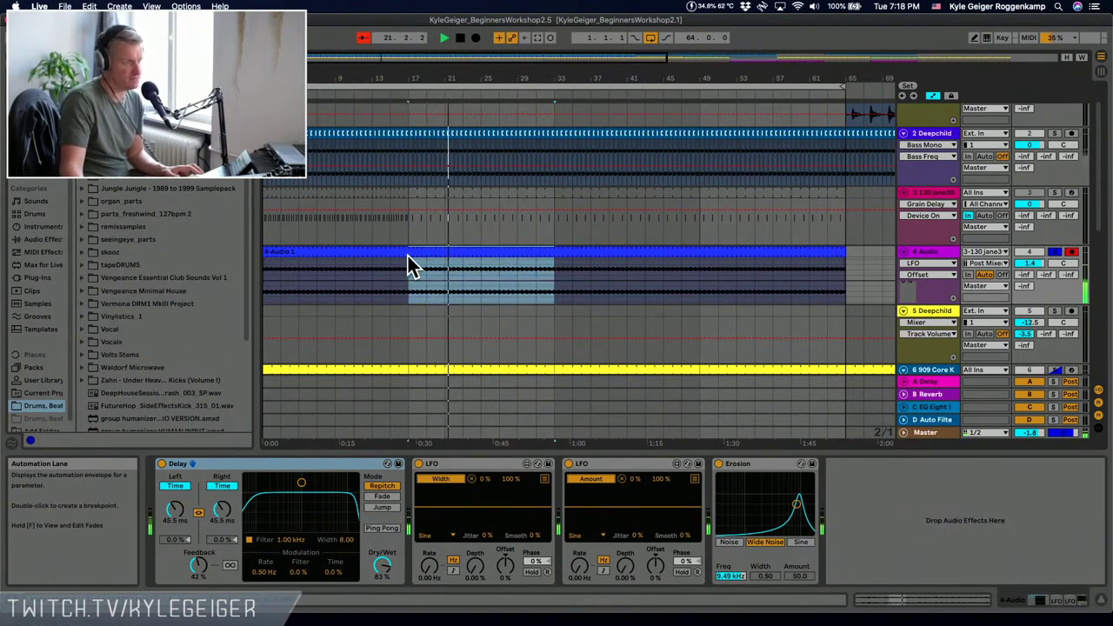
{"action": "key", "text": "super+e"}
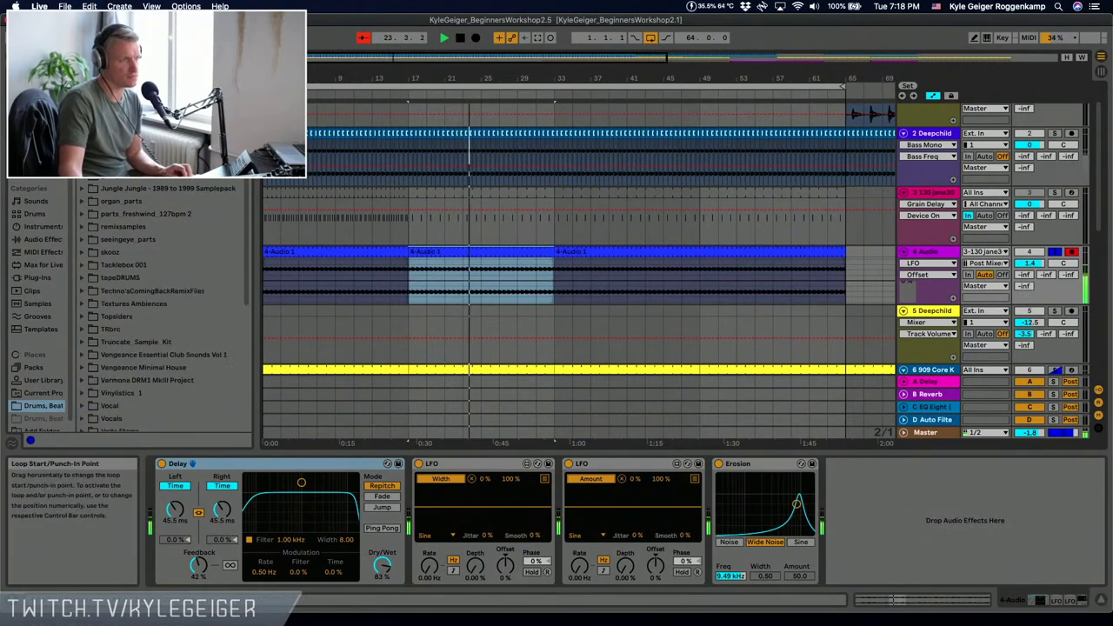
{"action": "key", "text": "super+l"}
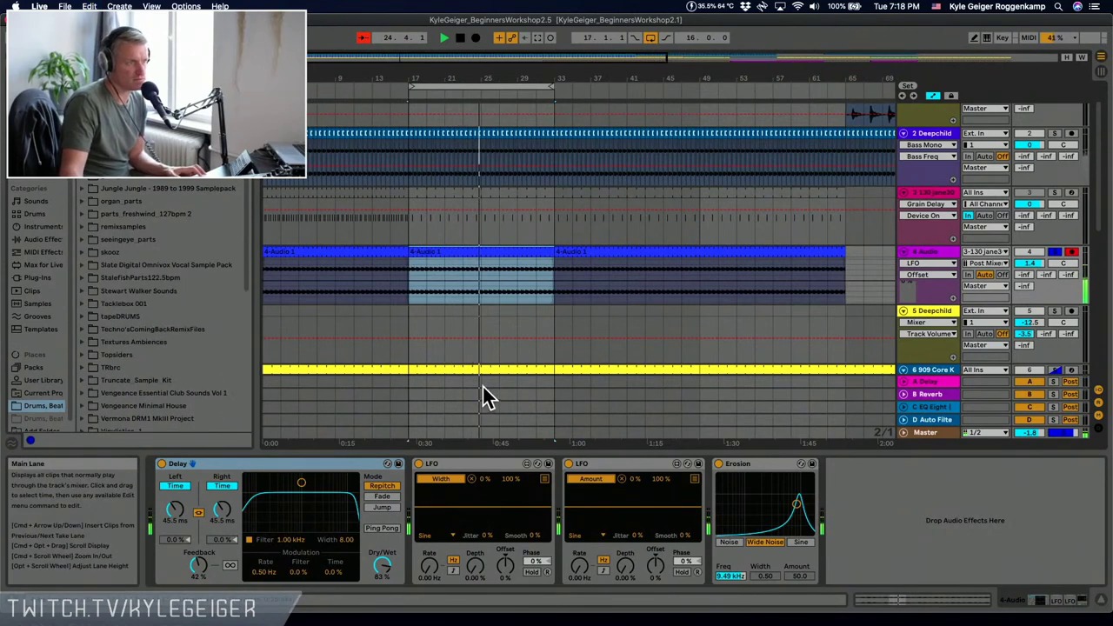
- Open the looped track 4 clip's envelopes, stop playback and display the clip's Gain envelope
{"action": "key", "text": "shift+Tab"}
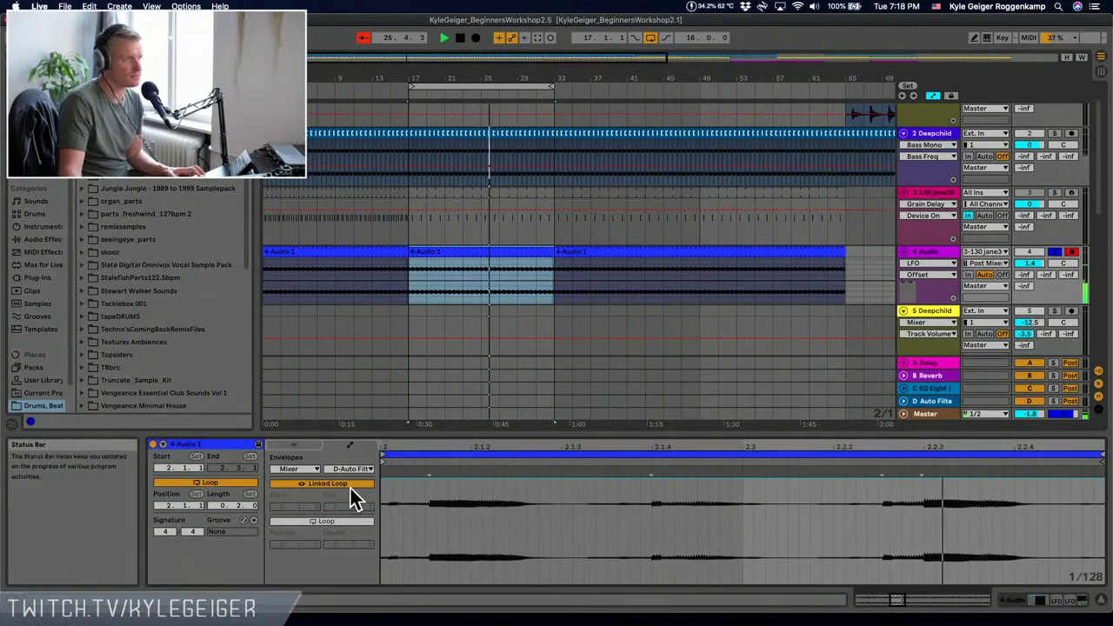
{"action": "left_click", "coordinate": [293, 444]}
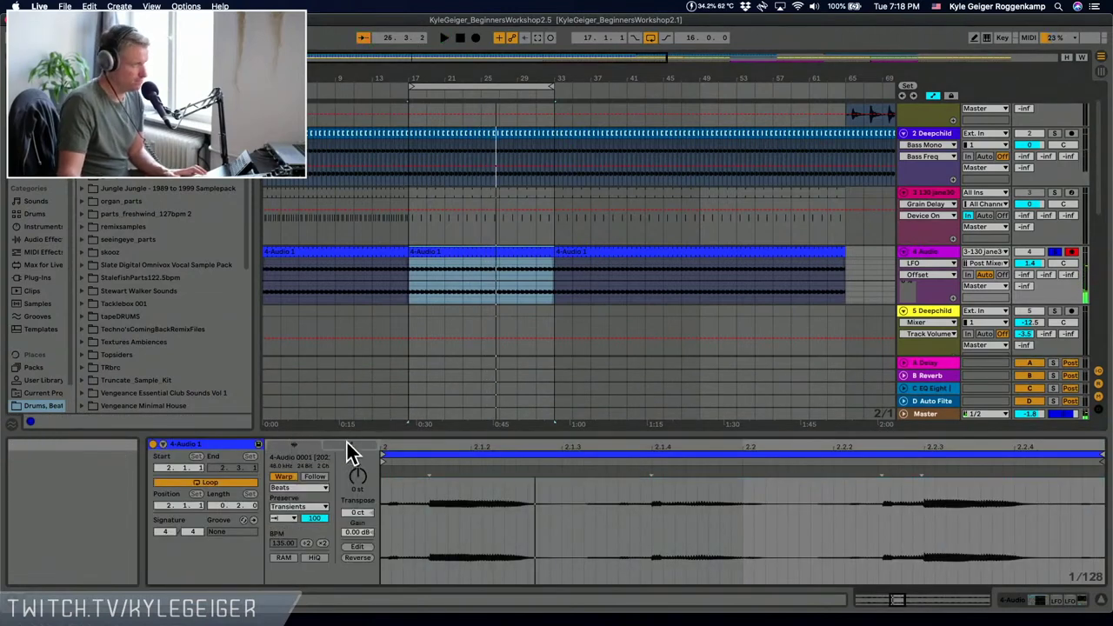
{"action": "left_click", "coordinate": [348, 446]}
{"action": "left_click", "coordinate": [293, 468]}
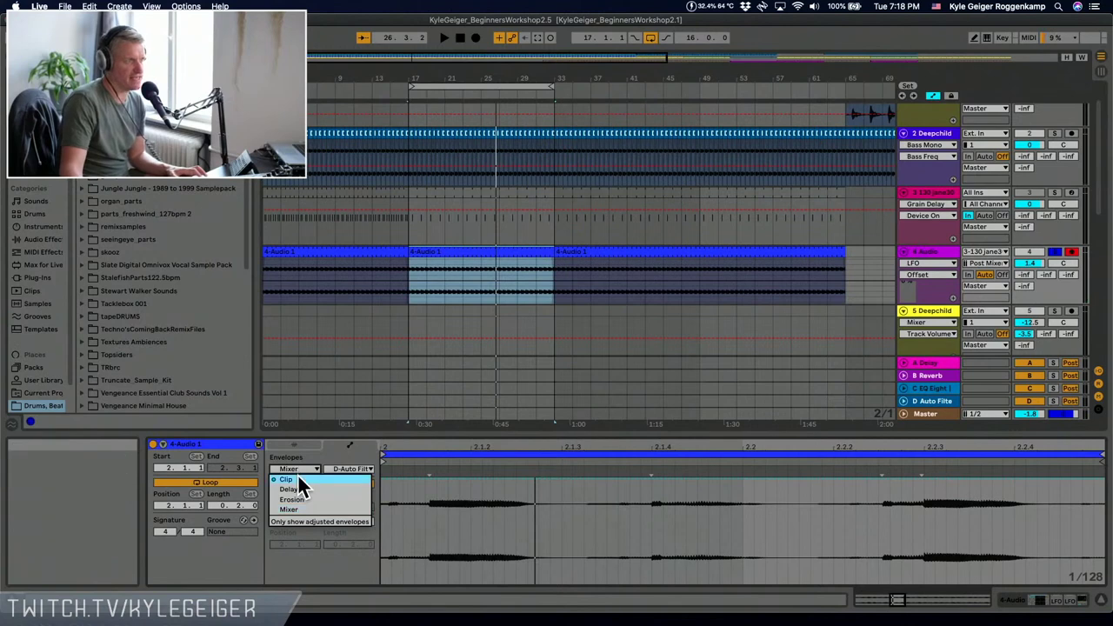
{"action": "left_click", "coordinate": [298, 479]}
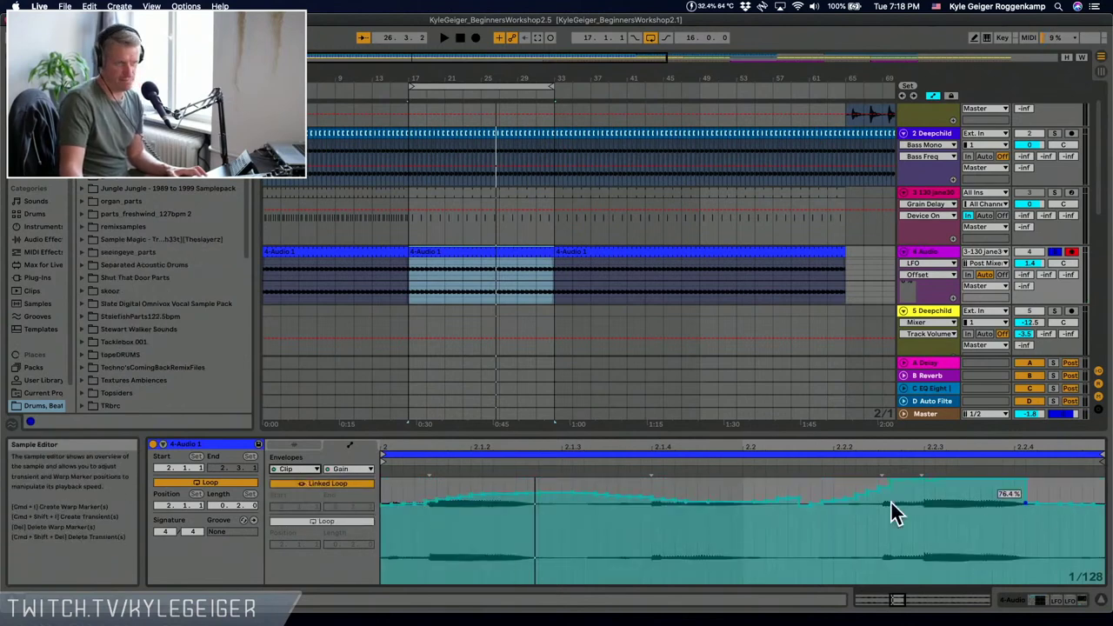
- Draw a stepped Transposition envelope across the middle of the track 4 clip, with values around +37 st, and audition it
{"action": "left_click", "coordinate": [356, 469]}
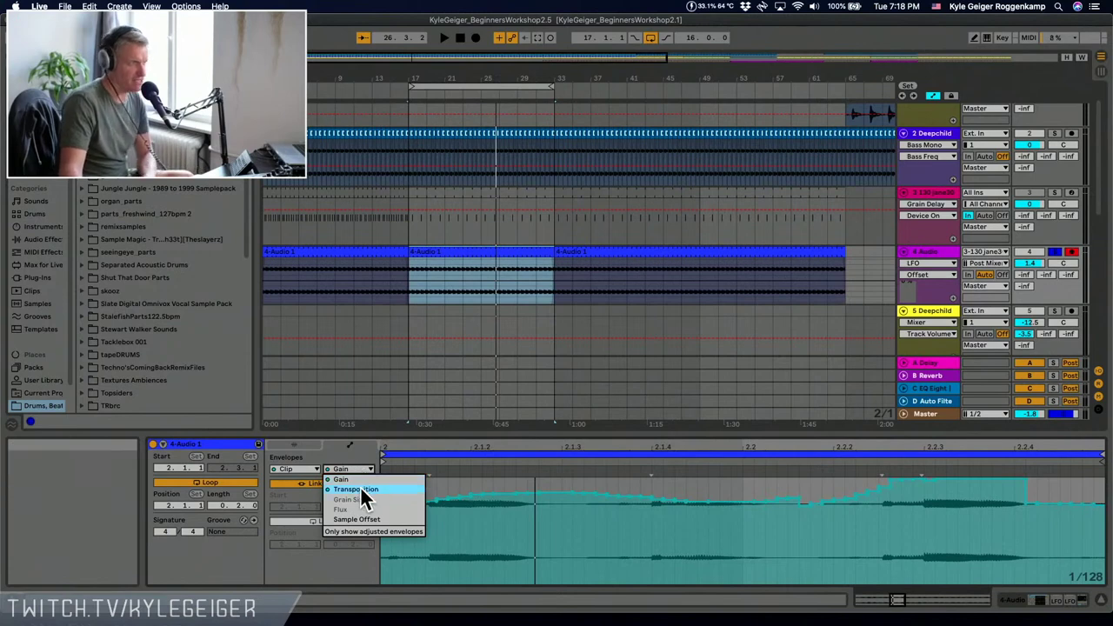
{"action": "left_click", "coordinate": [360, 489]}
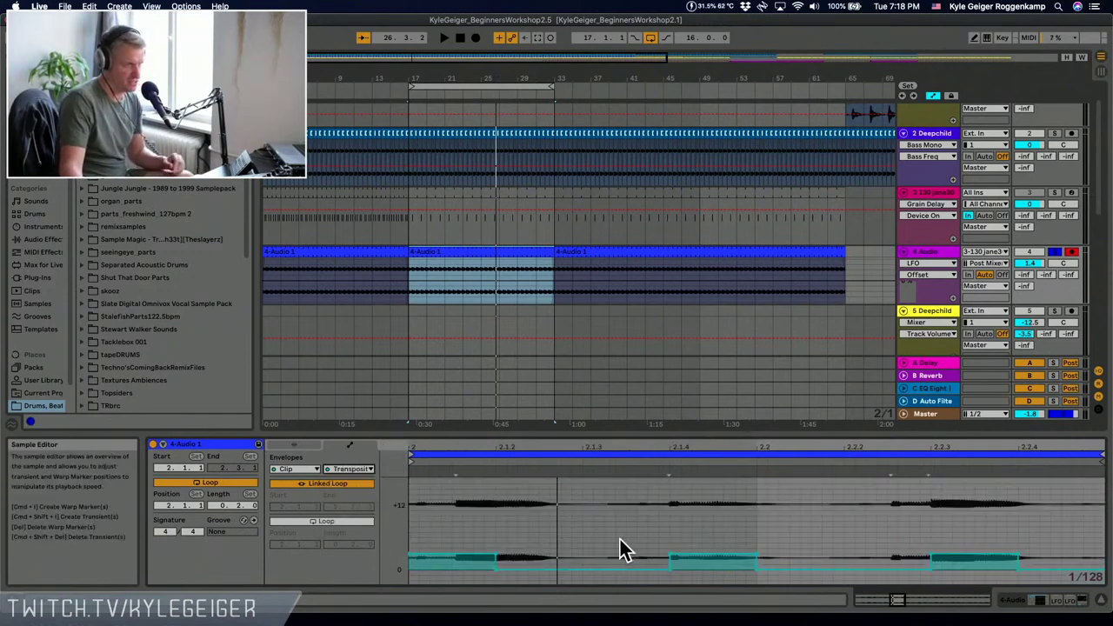
{"action": "key", "text": "b"}
{"action": "mouse_move", "coordinate": [535, 565]}
{"action": "left_mouse_down"}
{"action": "mouse_move", "coordinate": [552, 449]}
{"action": "mouse_move", "coordinate": [611, 487]}
{"action": "mouse_move", "coordinate": [676, 494]}
{"action": "mouse_move", "coordinate": [850, 485]}
{"action": "left_mouse_up"}
{"action": "key", "text": "space"}
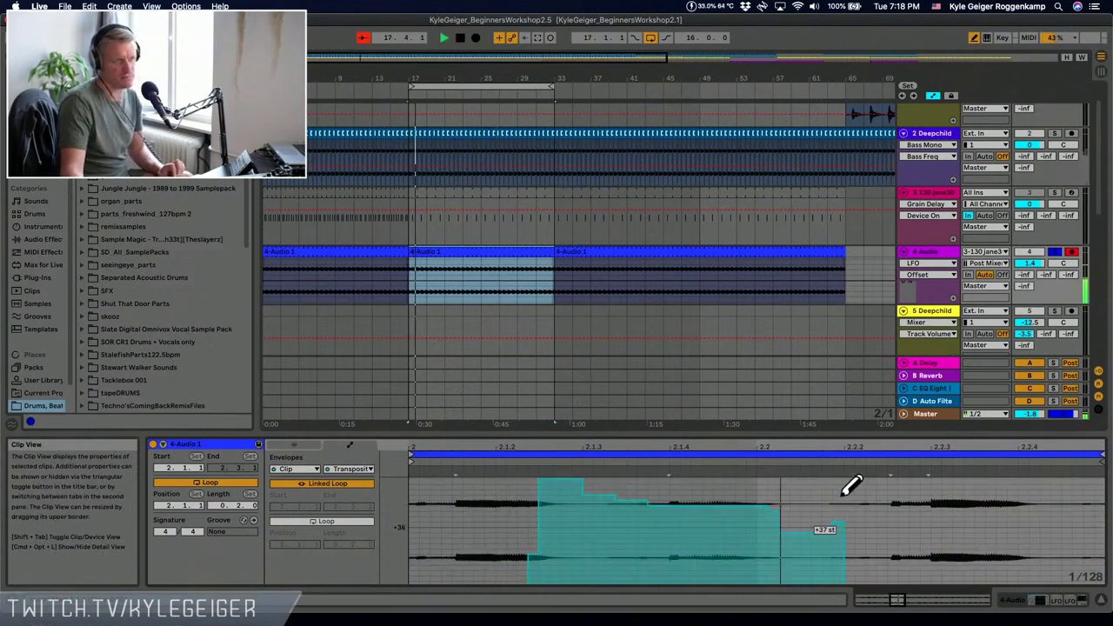
{"action": "left_click", "coordinate": [841, 493]}
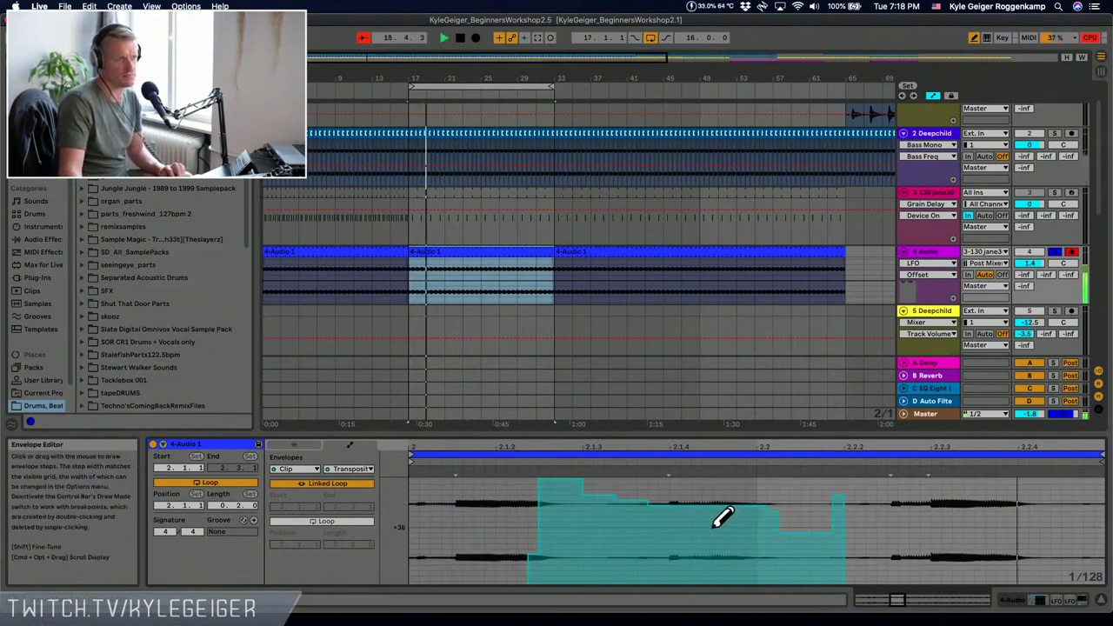
{"action": "mouse_move", "coordinate": [695, 535]}
{"action": "left_mouse_down"}
{"action": "mouse_move", "coordinate": [768, 535]}
{"action": "mouse_move", "coordinate": [751, 507]}
{"action": "mouse_move", "coordinate": [697, 502]}
{"action": "left_mouse_up"}
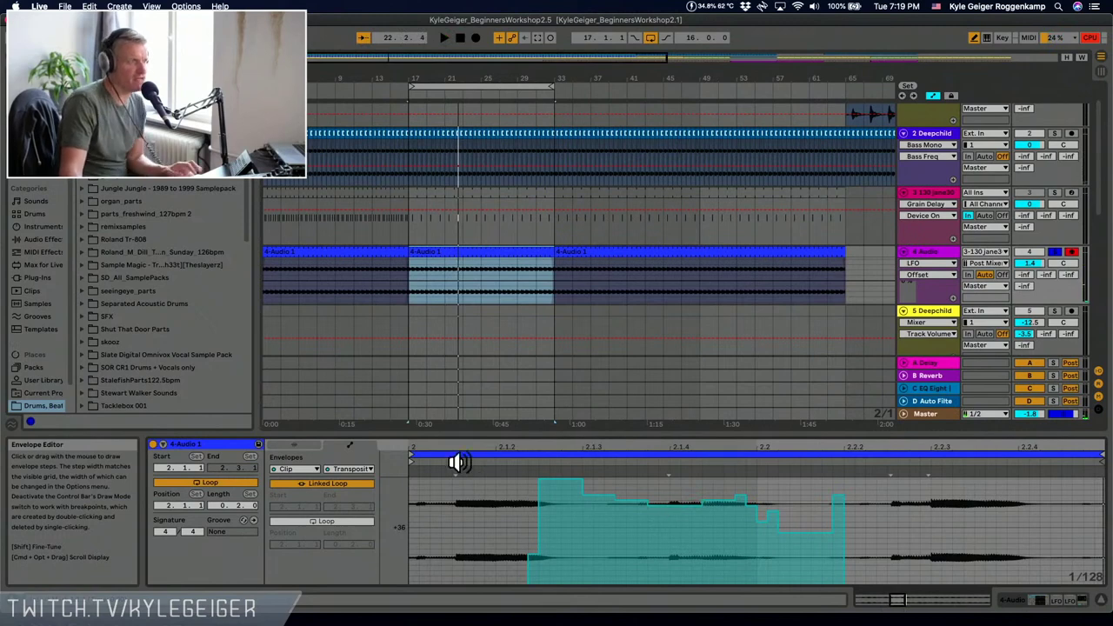
- Draw the clip's Gain envelope down to silence from the loop start at beat 2.1.1 to about 2.1.3
{"action": "left_click", "coordinate": [346, 469]}
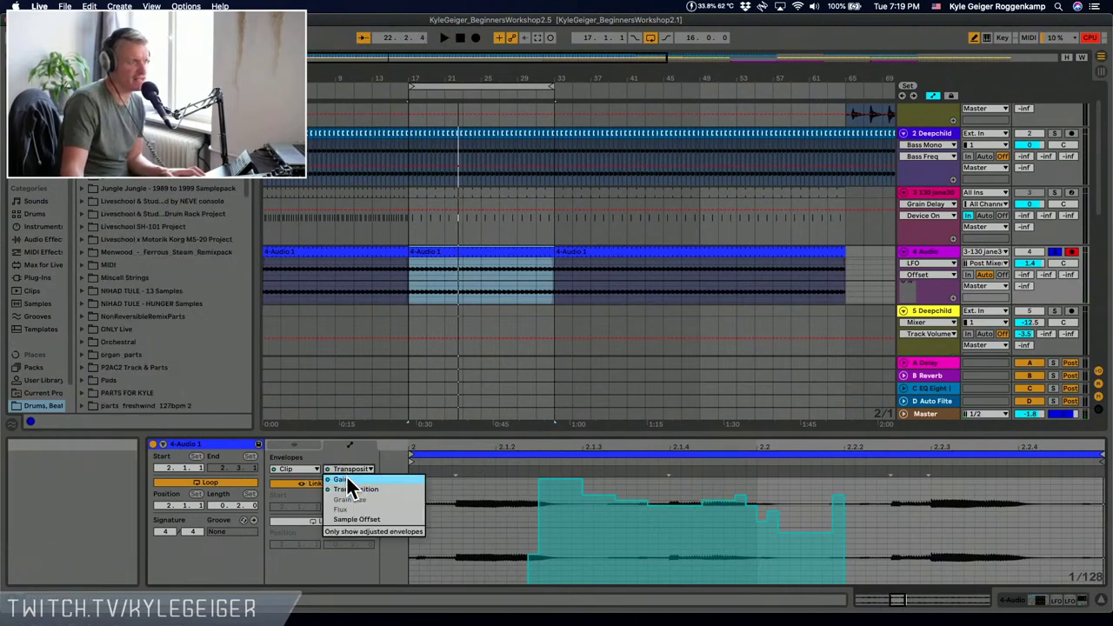
{"action": "left_click", "coordinate": [341, 479]}
{"action": "key", "text": "space"}
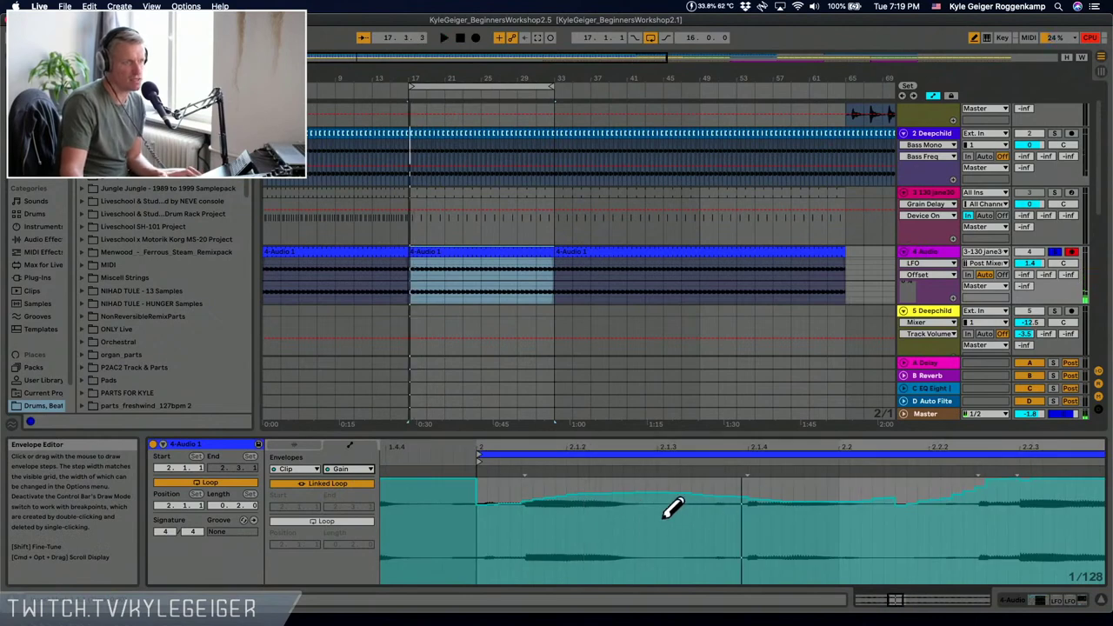
{"action": "mouse_move", "coordinate": [672, 511]}
{"action": "left_mouse_down"}
{"action": "mouse_move", "coordinate": [400, 570]}
{"action": "mouse_move", "coordinate": [484, 569]}
{"action": "left_mouse_up"}
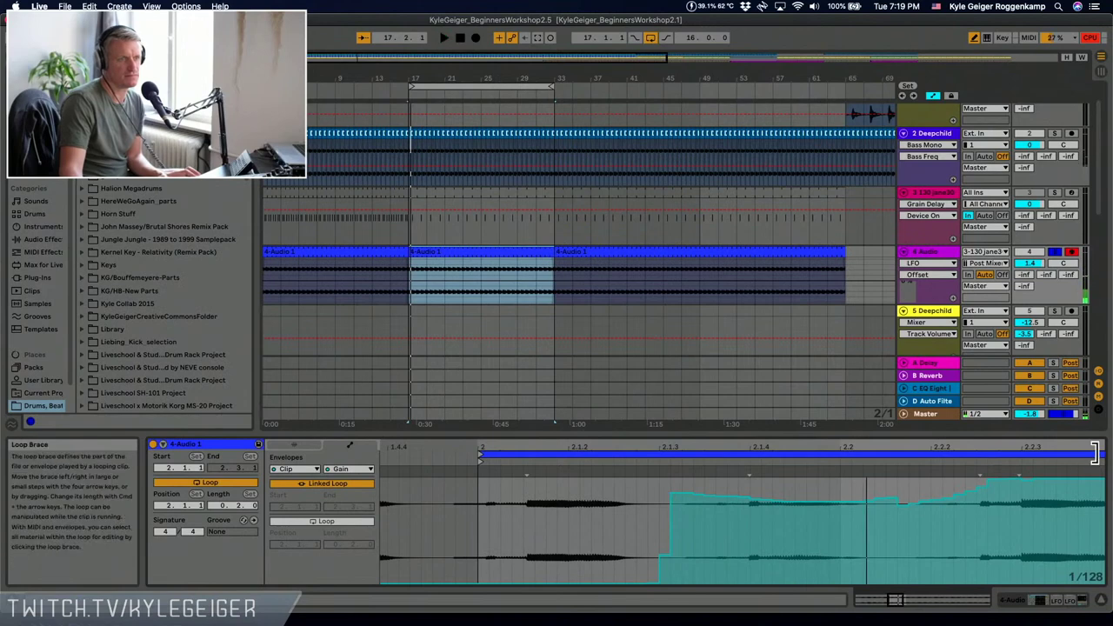
- Shorten the clip's loop length to 0.1.0 and lower the Gain envelope to silence up to just before 2.1.4 during playback
{"action": "left_click_drag", "start_coordinate": [1086, 455], "coordinate": [1066, 454]}
{"action": "left_click_drag", "start_coordinate": [752, 503], "coordinate": [836, 478]}
{"action": "key", "text": "space"}
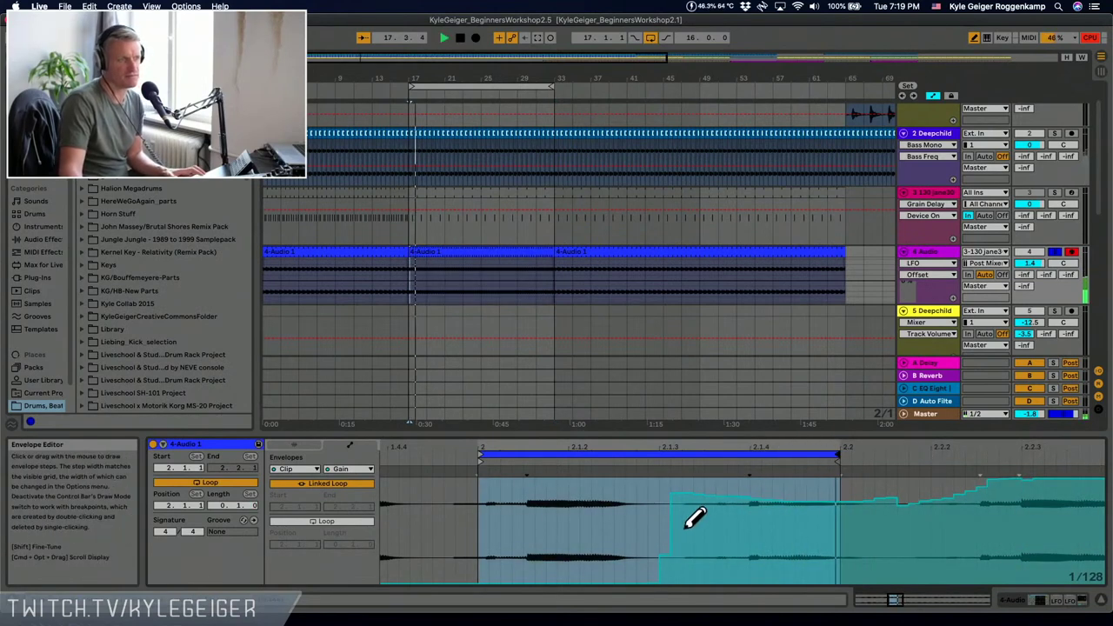
{"action": "left_click", "coordinate": [678, 571]}
{"action": "mouse_move", "coordinate": [680, 572]}
{"action": "left_mouse_down"}
{"action": "mouse_move", "coordinate": [688, 588]}
{"action": "mouse_move", "coordinate": [733, 598]}
{"action": "left_mouse_up"}
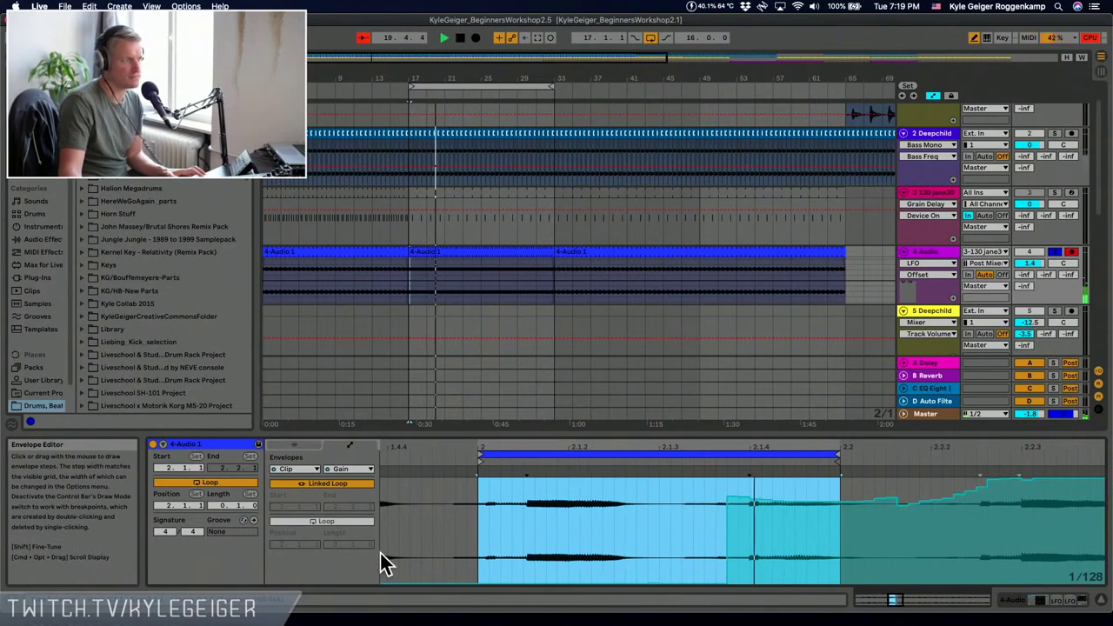
- Raise the looped clip's gain to 8.13 dB in its sample settings
{"action": "left_click", "coordinate": [281, 453]}
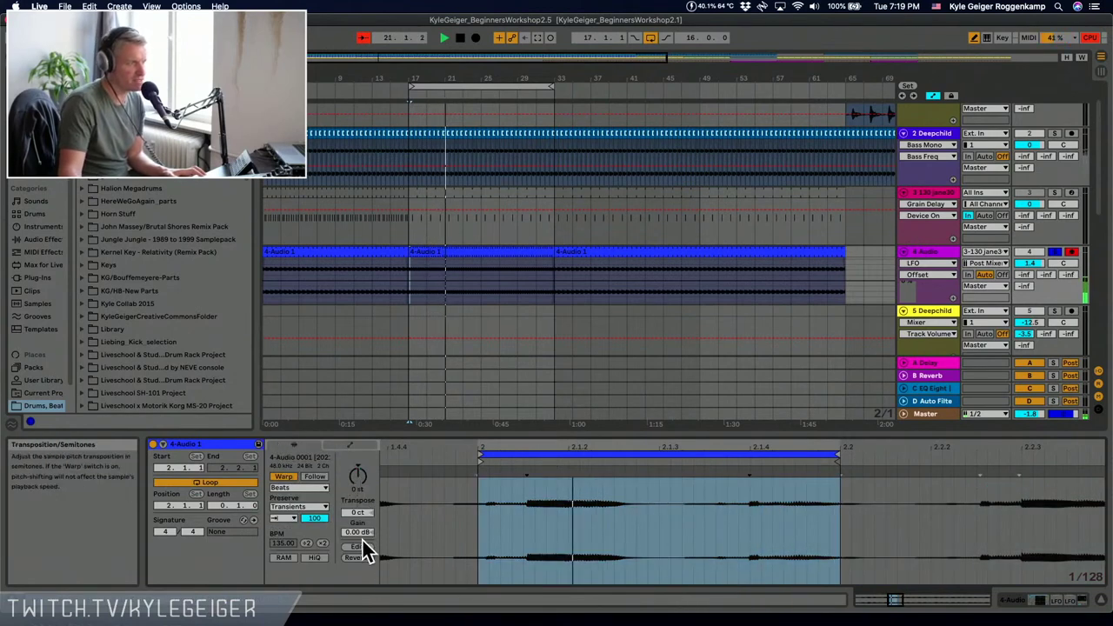
{"action": "left_click_drag", "start_coordinate": [359, 540], "coordinate": [360, 484]}
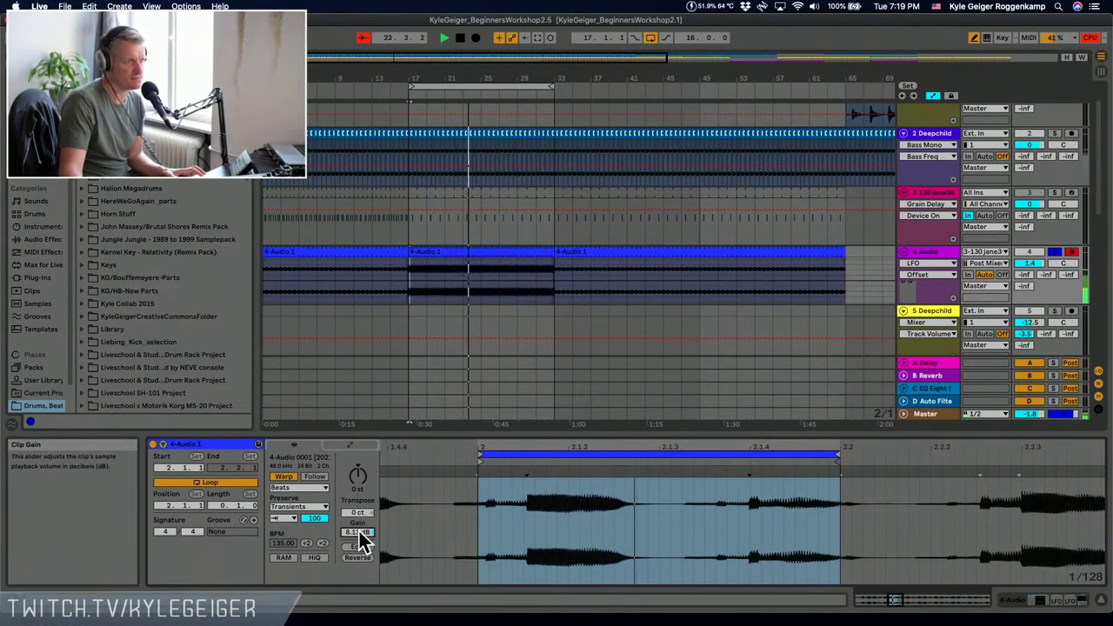
- Copy the edited middle clip, and extend the first track 4 clip over the rest of the track to bar 65
{"action": "left_click", "coordinate": [491, 251]}
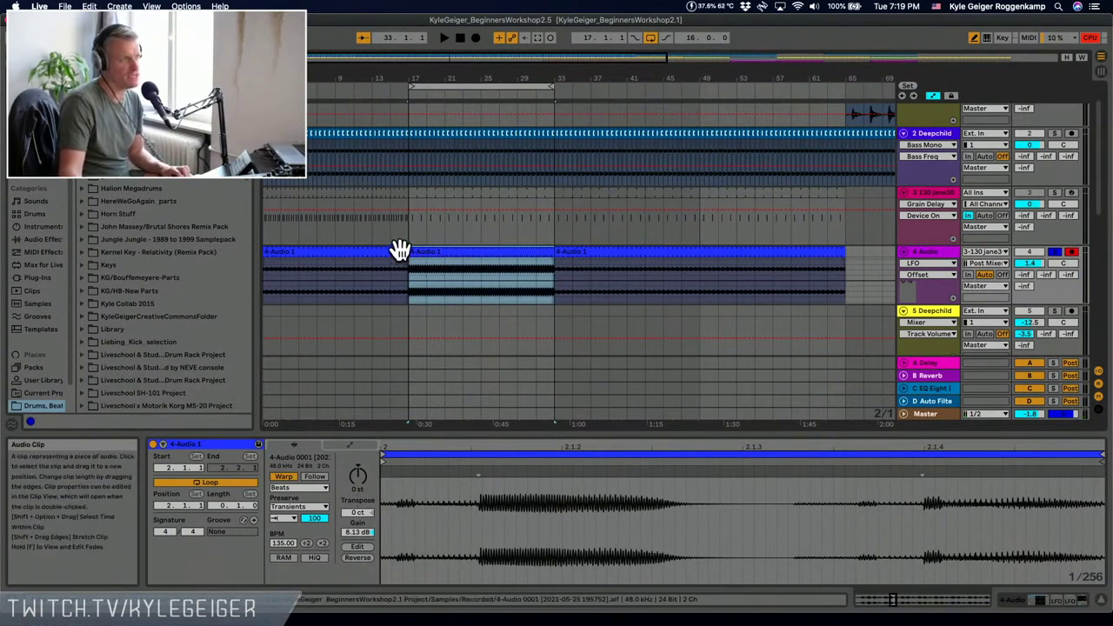
{"action": "left_click_drag", "start_coordinate": [400, 251], "coordinate": [845, 252]}
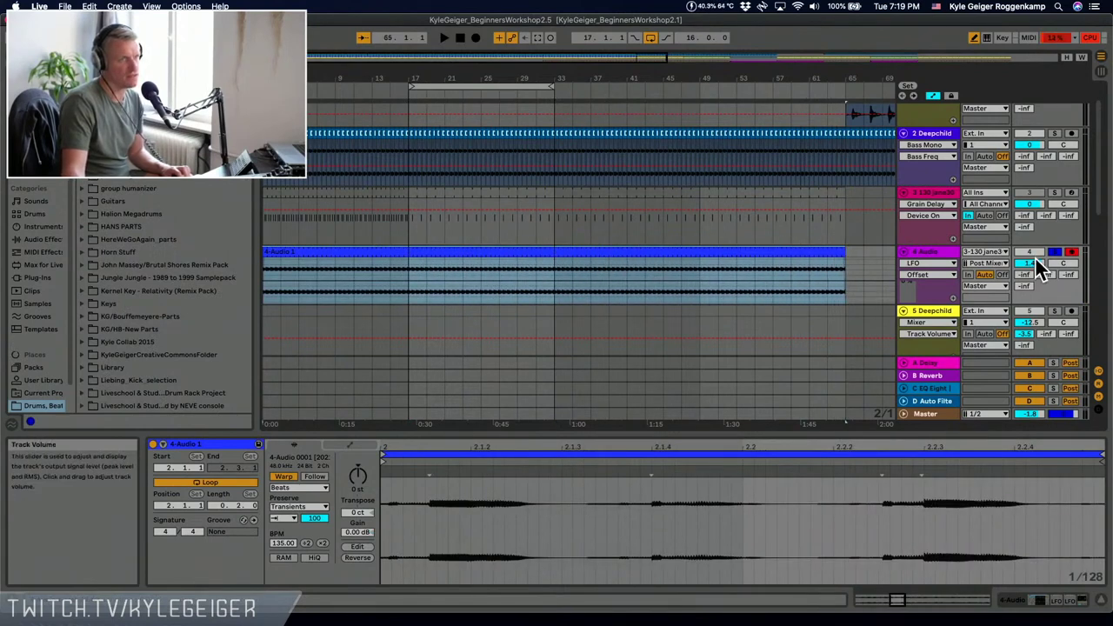
- Unsolo track 4, and place the copied clip on a new audio track below it, extended from bar 1 to bar 65
{"action": "left_click", "coordinate": [1056, 252]}
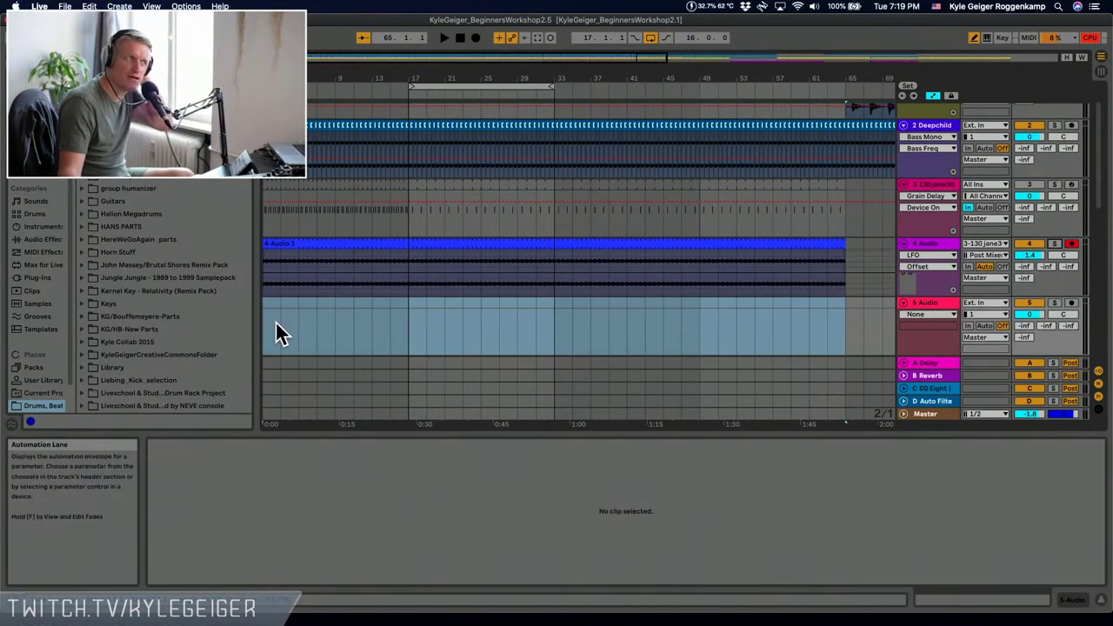
{"action": "key", "text": "super+v"}
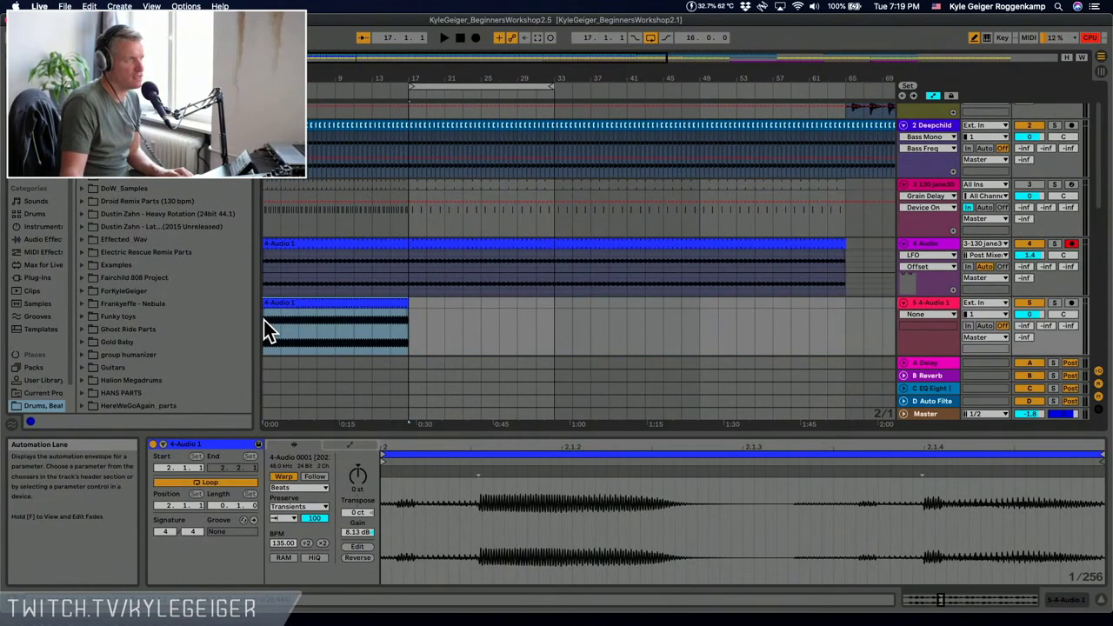
{"action": "key", "text": "space"}
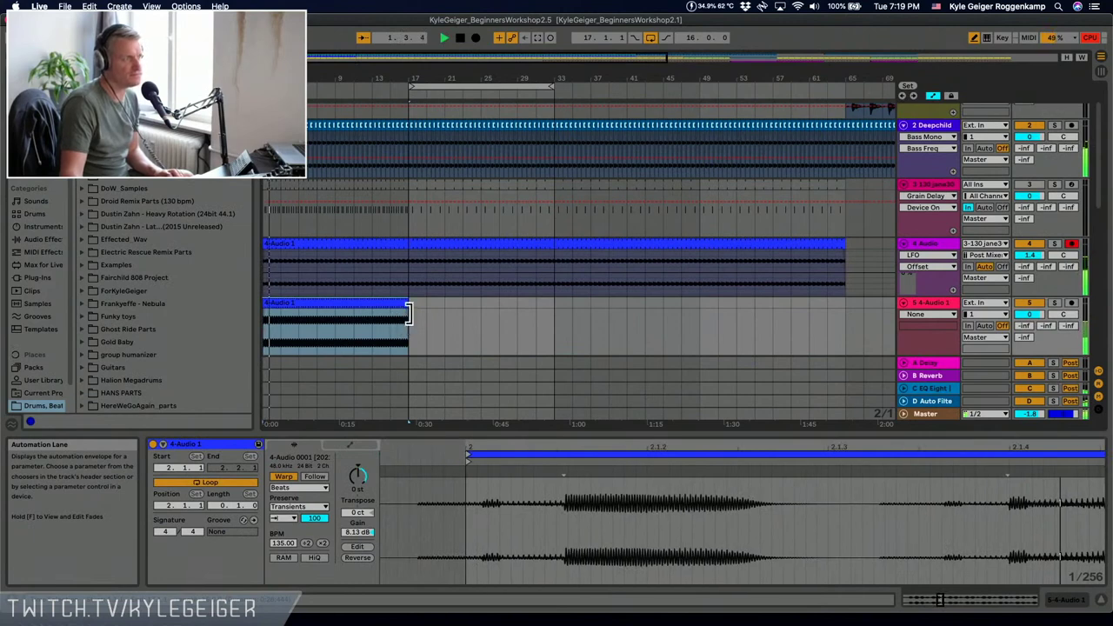
{"action": "left_click_drag", "start_coordinate": [401, 306], "coordinate": [839, 308]}
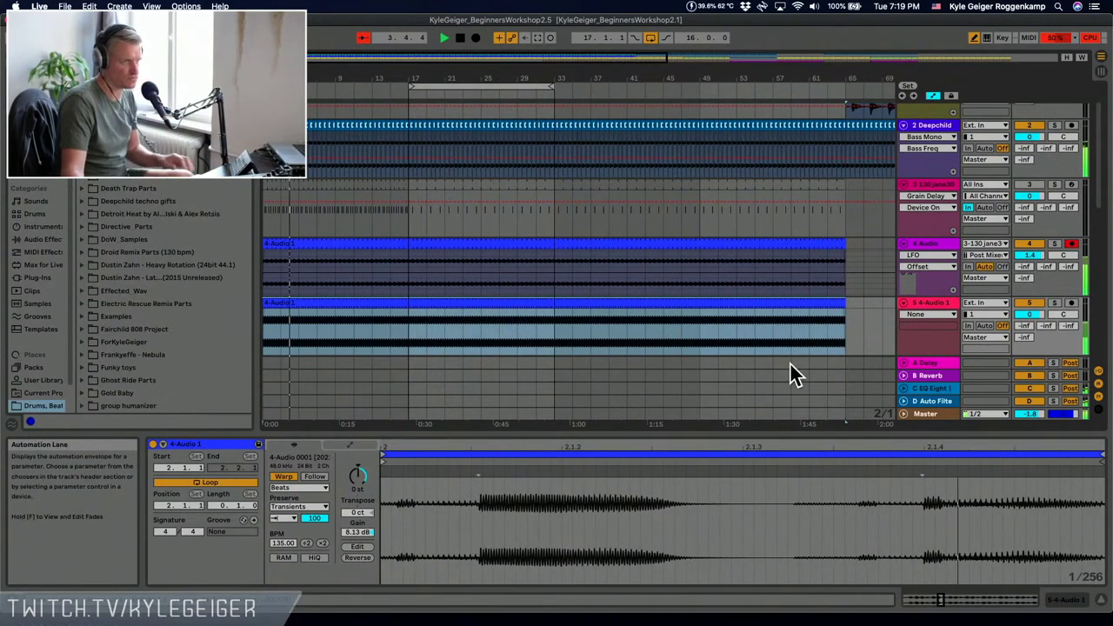
- Raise the track 5 clip's gain to 14.9 dB, and solo track 5 for playback from the start
{"action": "left_click_drag", "start_coordinate": [356, 532], "coordinate": [356, 484]}
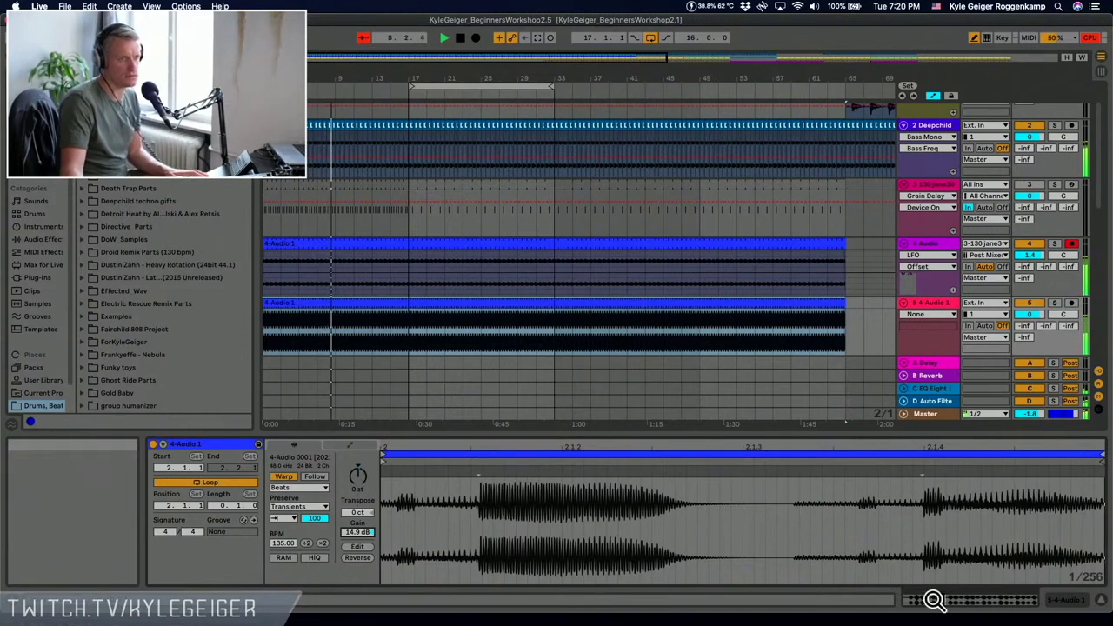
{"action": "left_click", "coordinate": [1059, 600]}
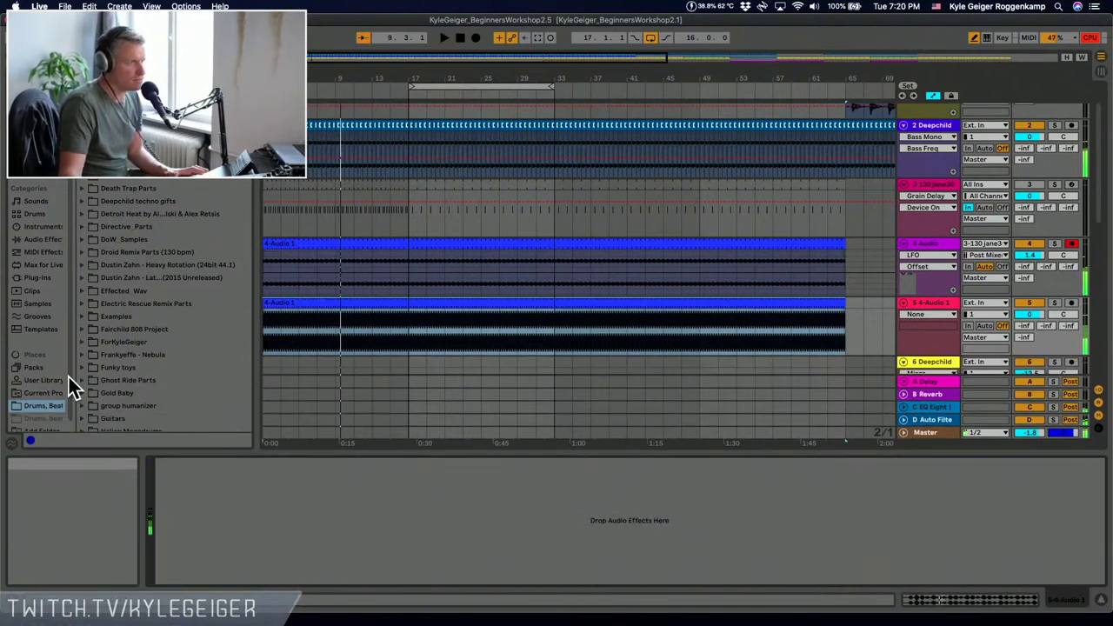
{"action": "left_click", "coordinate": [1054, 303]}
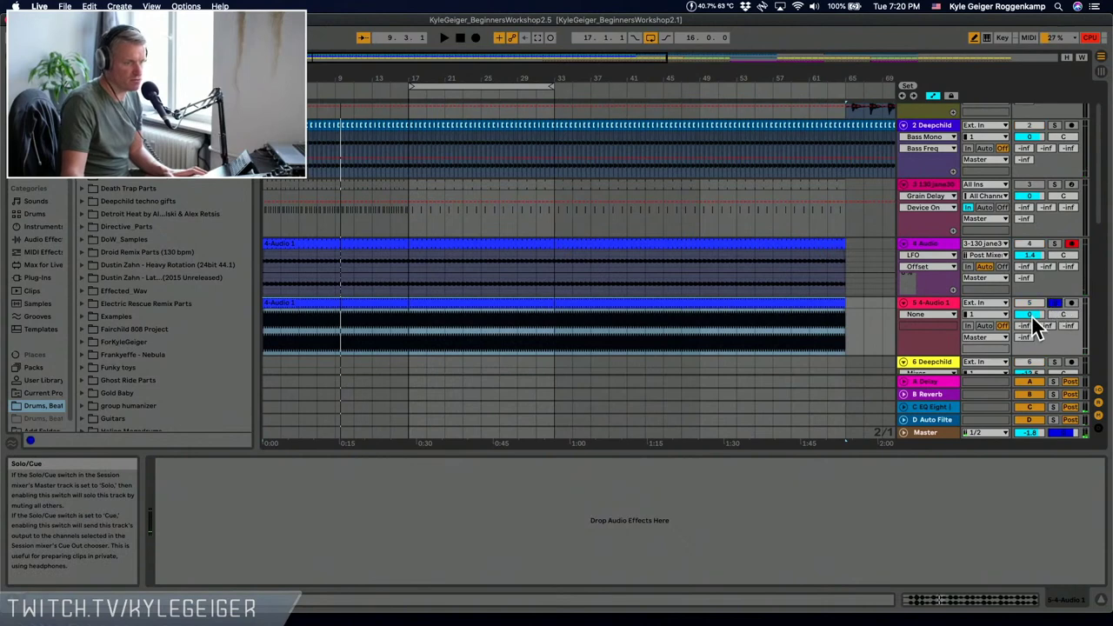
{"action": "key", "text": "space"}
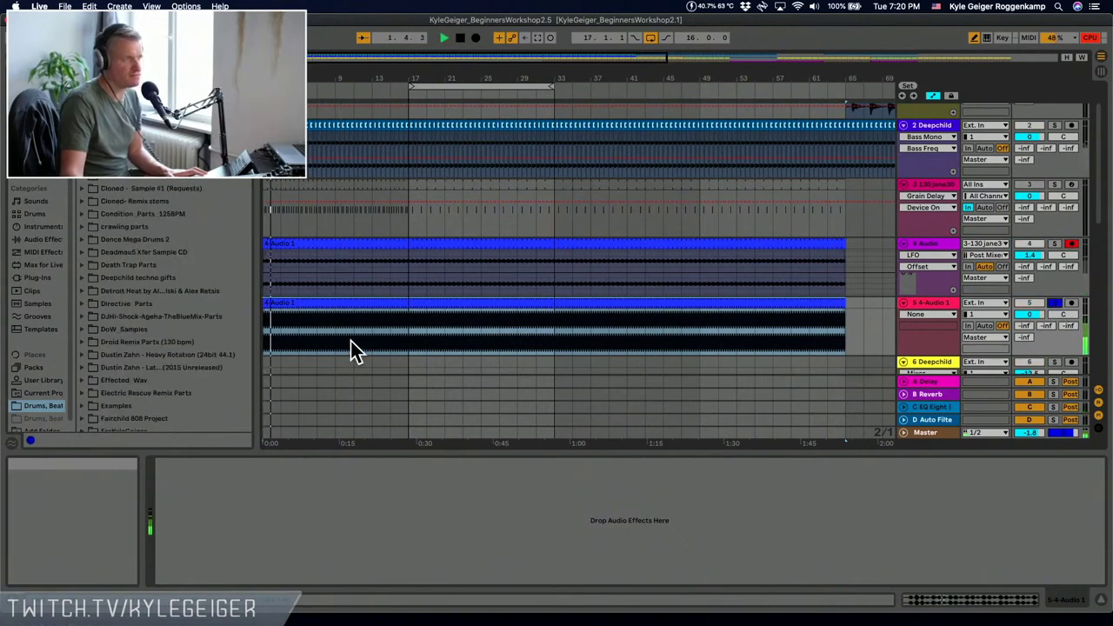
- Copy the Delay, both LFOs and the Erosion from track 4 into the empty device chain of track 5
{"action": "left_click", "coordinate": [942, 242]}
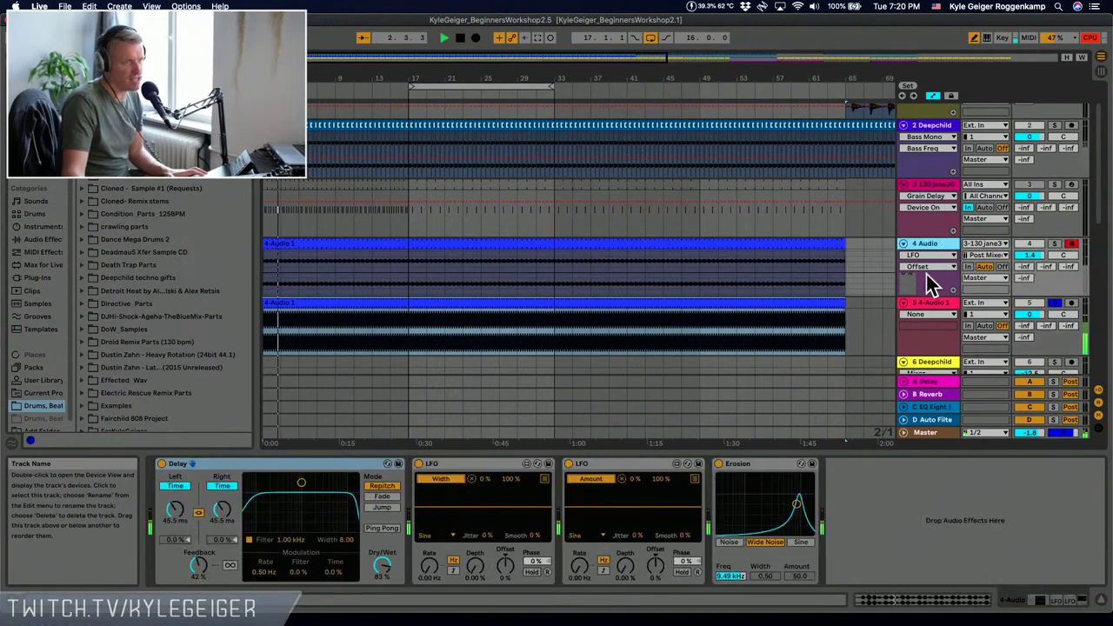
{"action": "left_click", "coordinate": [245, 466]}
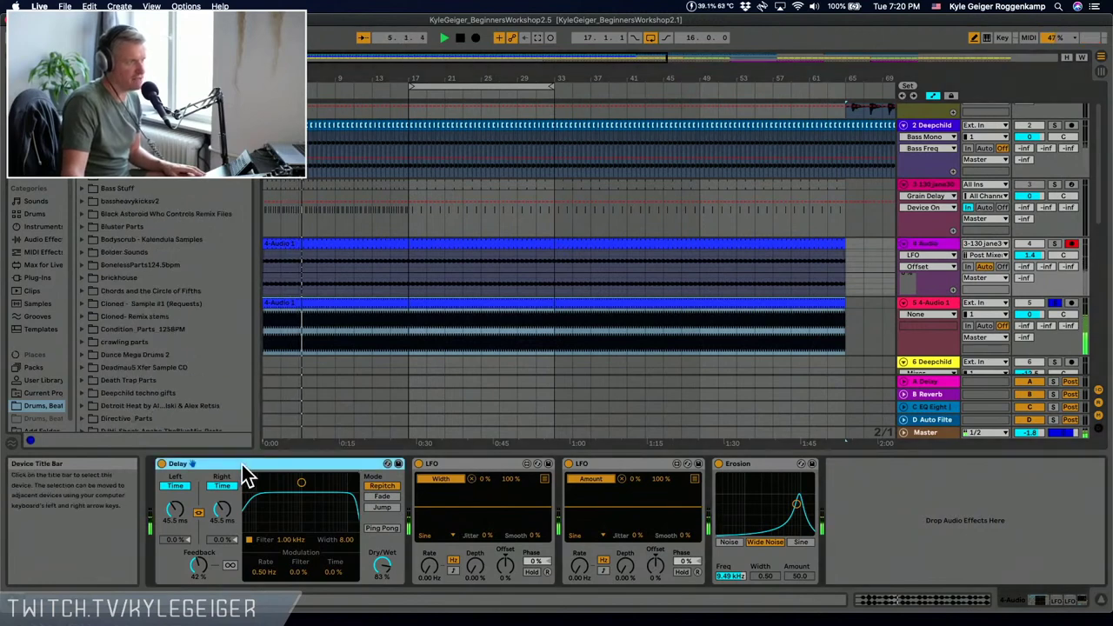
{"action": "left_click", "coordinate": [771, 463], "text": "shift"}
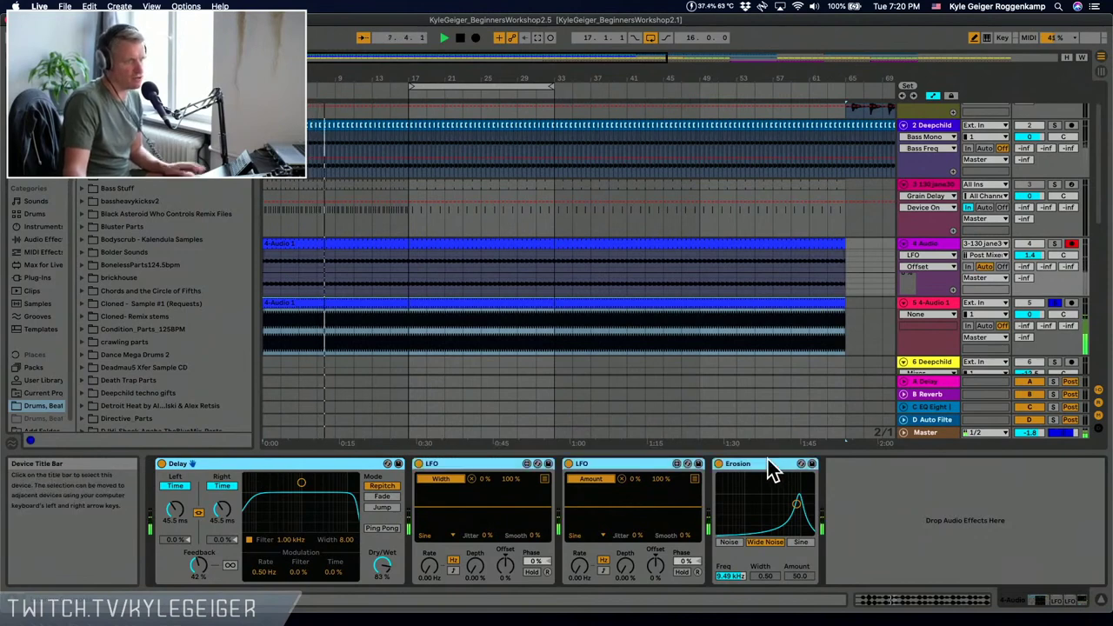
{"action": "left_click", "coordinate": [937, 302]}
{"action": "left_click", "coordinate": [546, 513]}
{"action": "key", "text": "super+v"}
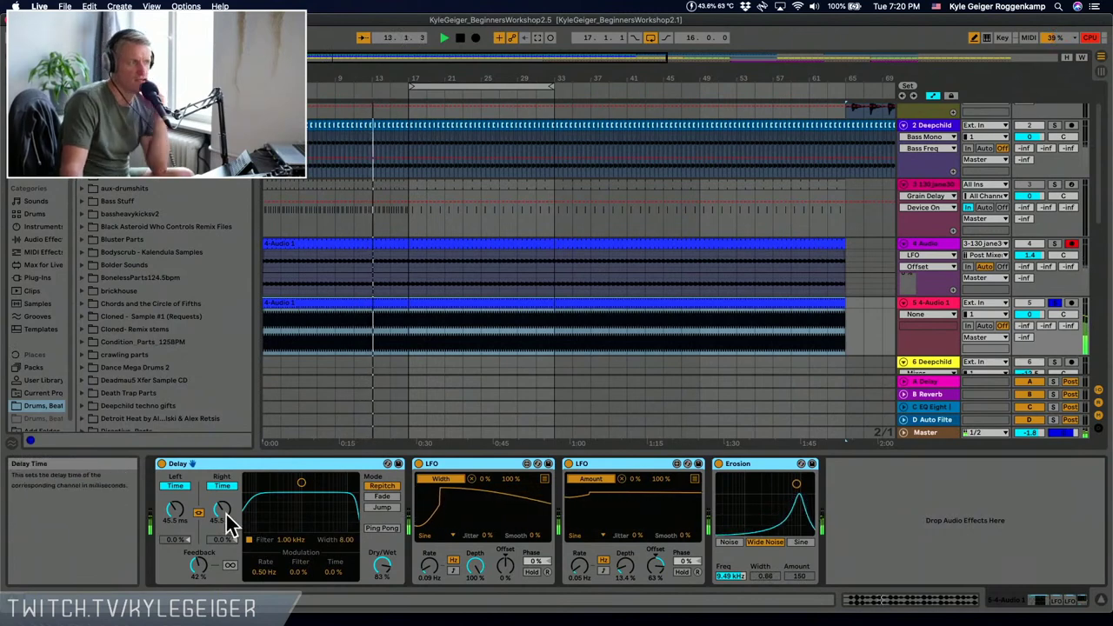
- Set the linked left and right times of track 5's Delay to 30.0 ms
{"action": "mouse_move", "coordinate": [223, 513]}
{"action": "left_mouse_down"}
{"action": "mouse_move", "coordinate": [223, 541]}
{"action": "mouse_move", "coordinate": [223, 518]}
{"action": "left_mouse_up"}
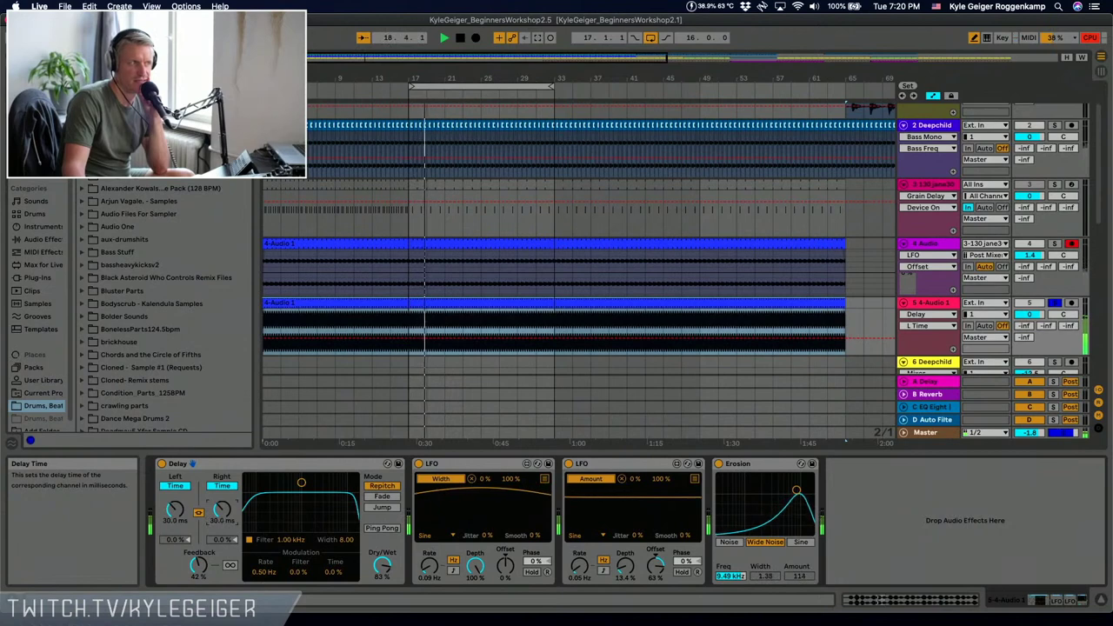
{"action": "left_click_drag", "start_coordinate": [224, 519], "coordinate": [224, 521]}
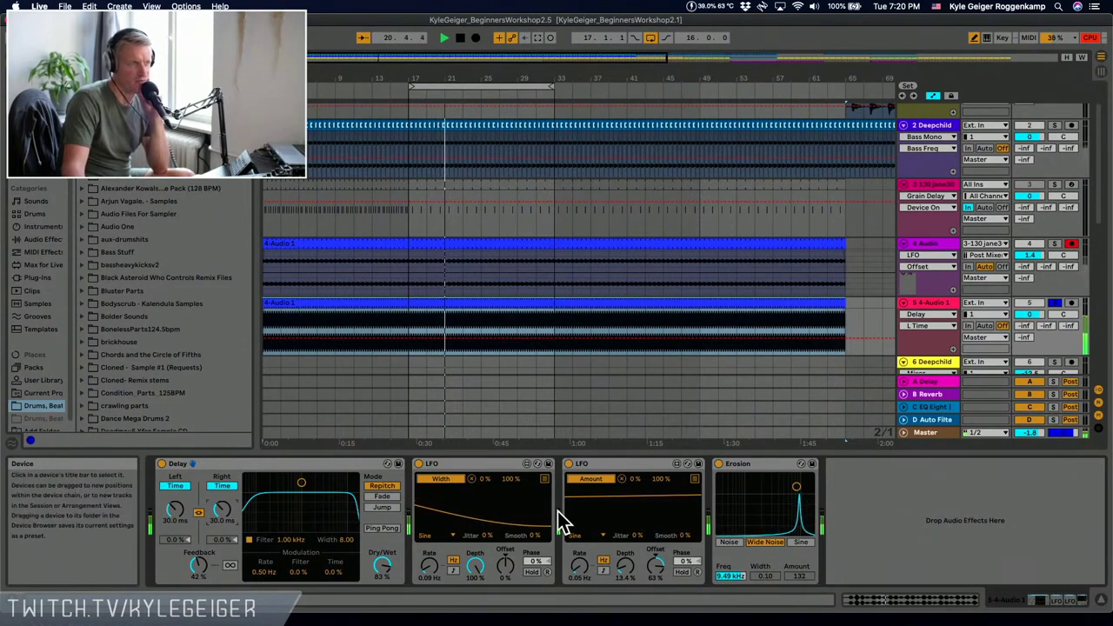
- Turn the LFO that modulates Erosion's Width off and back on to compare the sound
{"action": "left_click", "coordinate": [418, 464]}
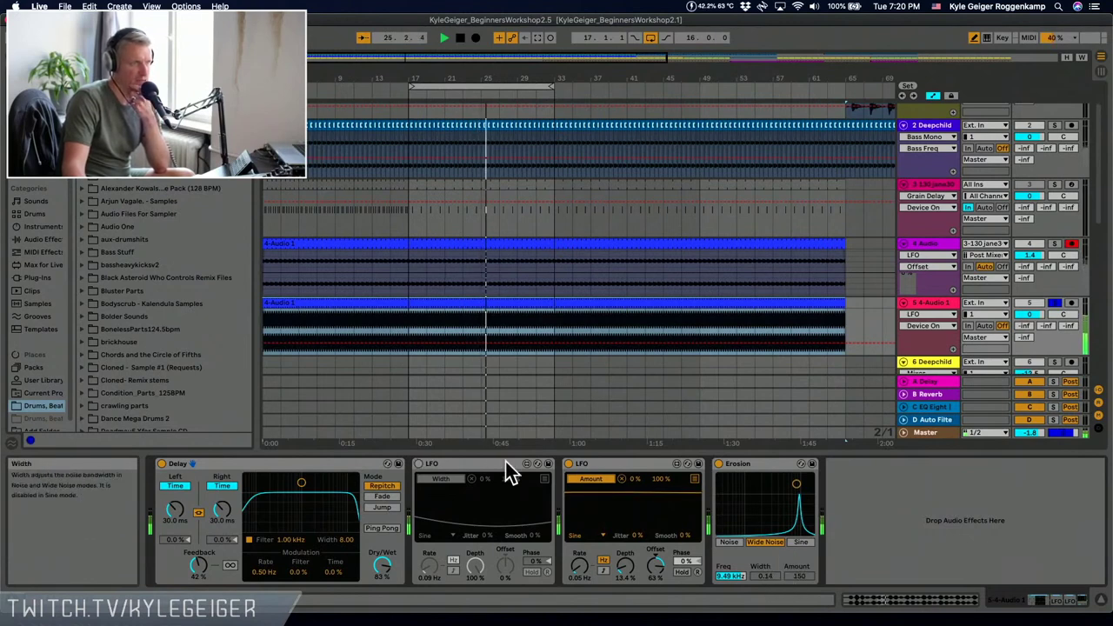
{"action": "left_click", "coordinate": [450, 467]}
{"action": "left_click", "coordinate": [472, 478]}
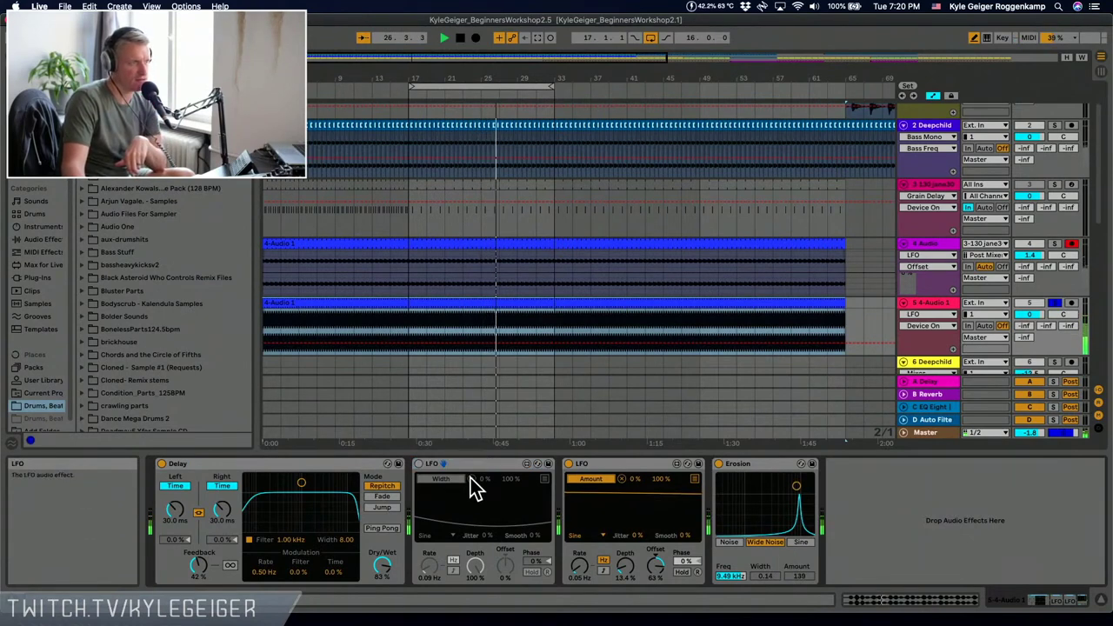
{"action": "left_click", "coordinate": [419, 465]}
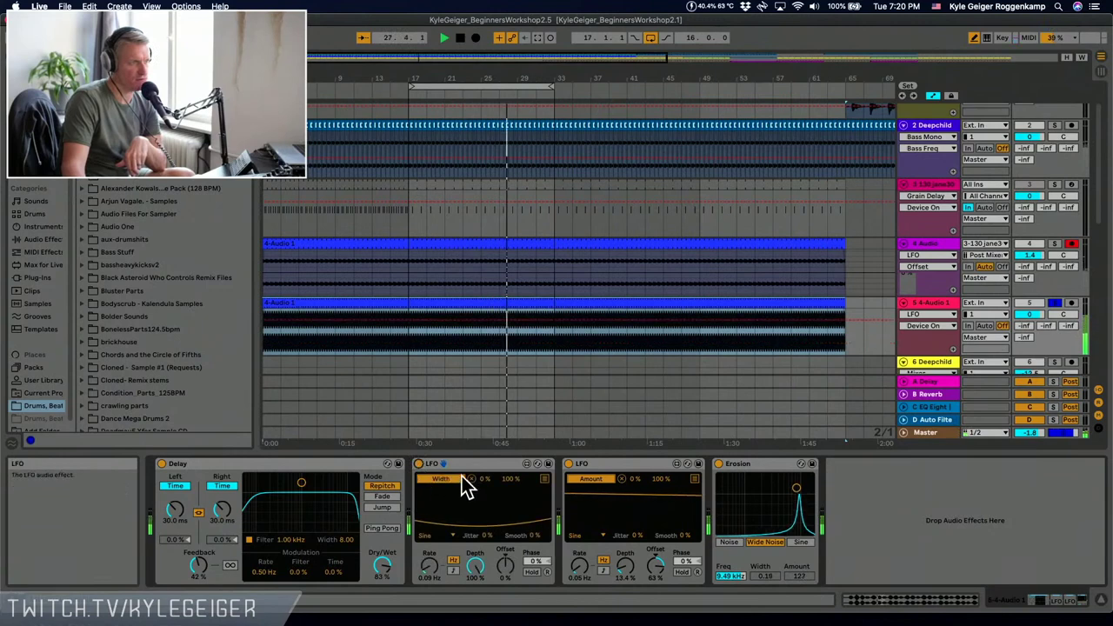
- Unmap the LFO from Erosion's Width, set Width to 2.50, and add an EQ Eight after Erosion on track 5
{"action": "left_click", "coordinate": [760, 576]}
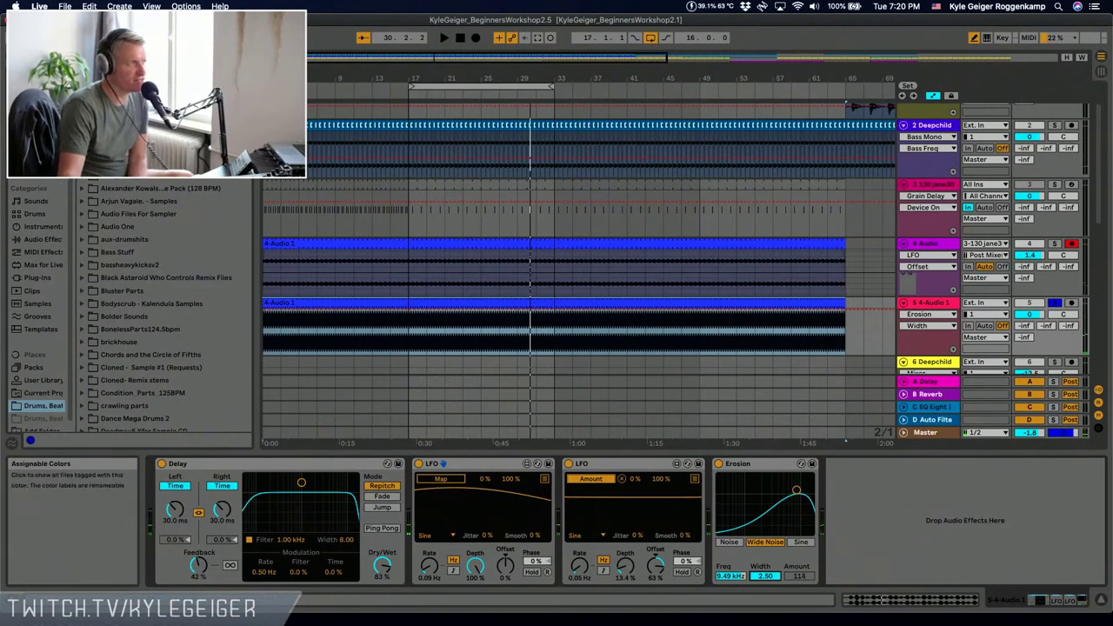
{"action": "left_click", "coordinate": [41, 239]}
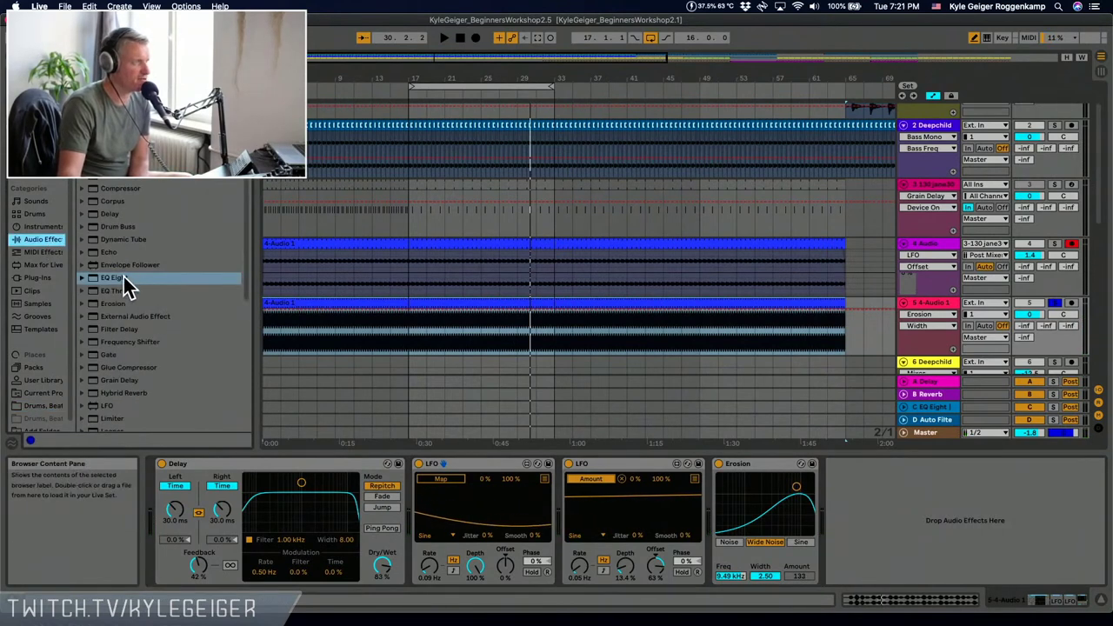
{"action": "left_click_drag", "start_coordinate": [124, 277], "coordinate": [880, 492]}
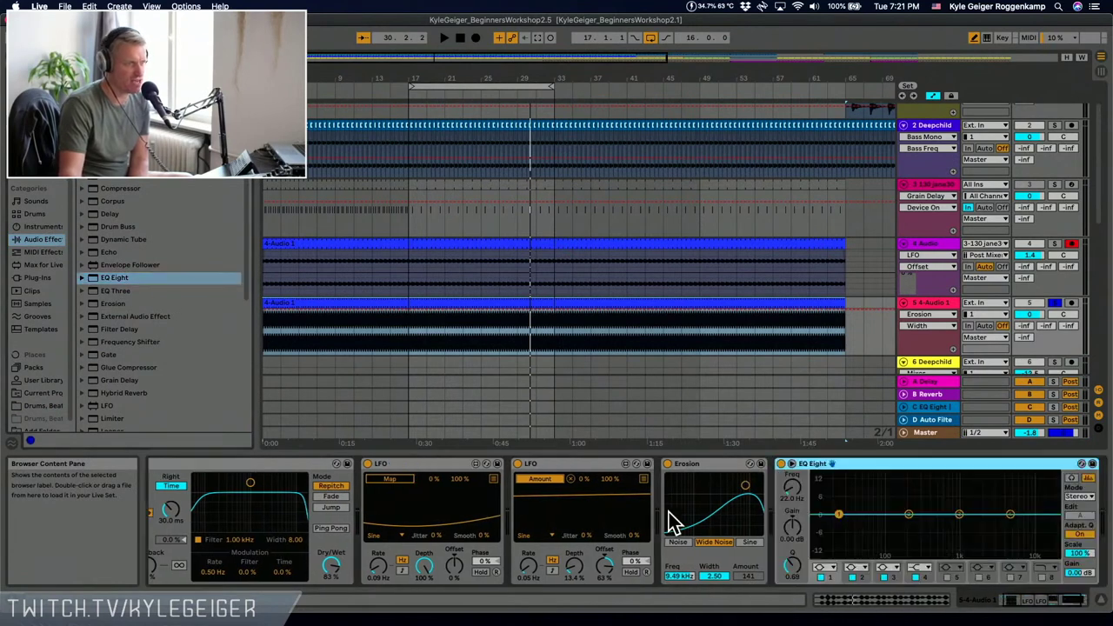
{"action": "key", "text": "space"}
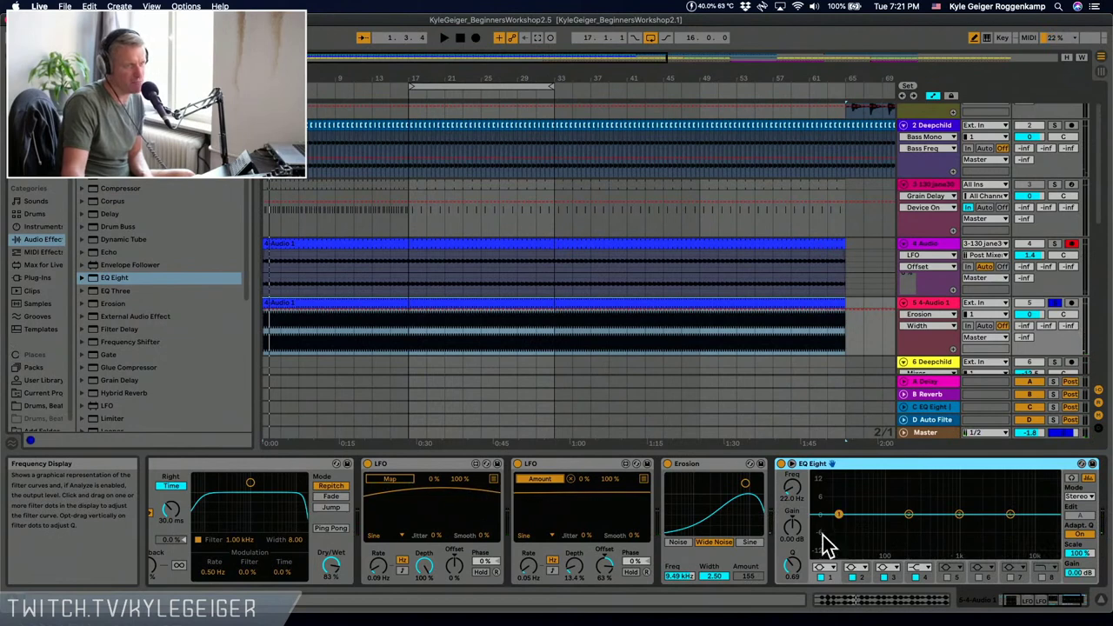
- Turn band 1 of track 5's EQ Eight into a low cut at 250 Hz and play the result
{"action": "left_click", "coordinate": [823, 568]}
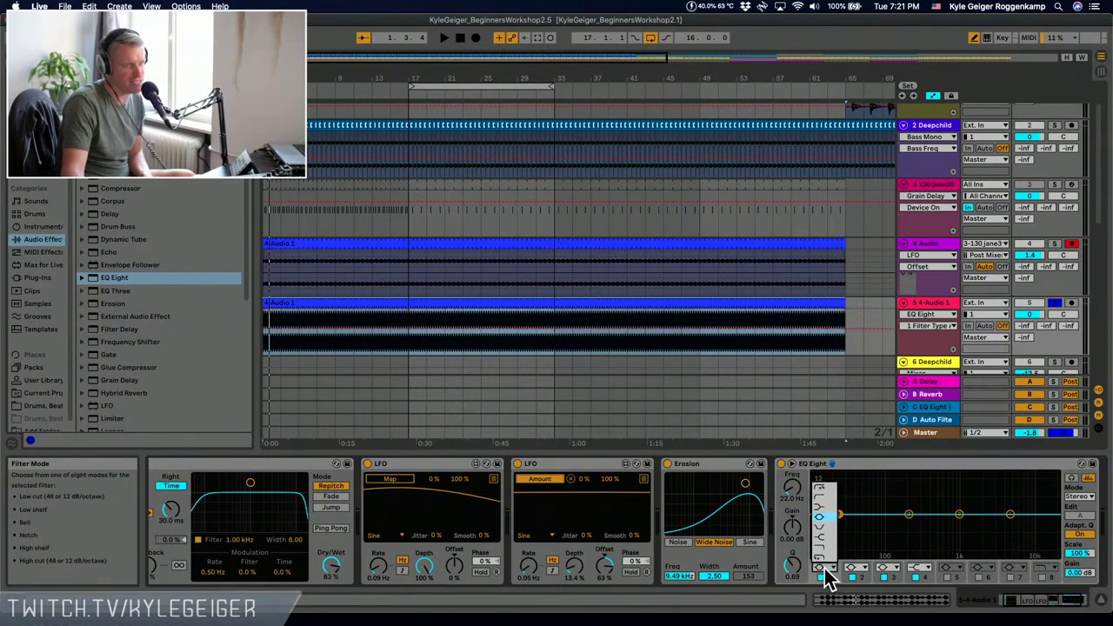
{"action": "left_click", "coordinate": [828, 488]}
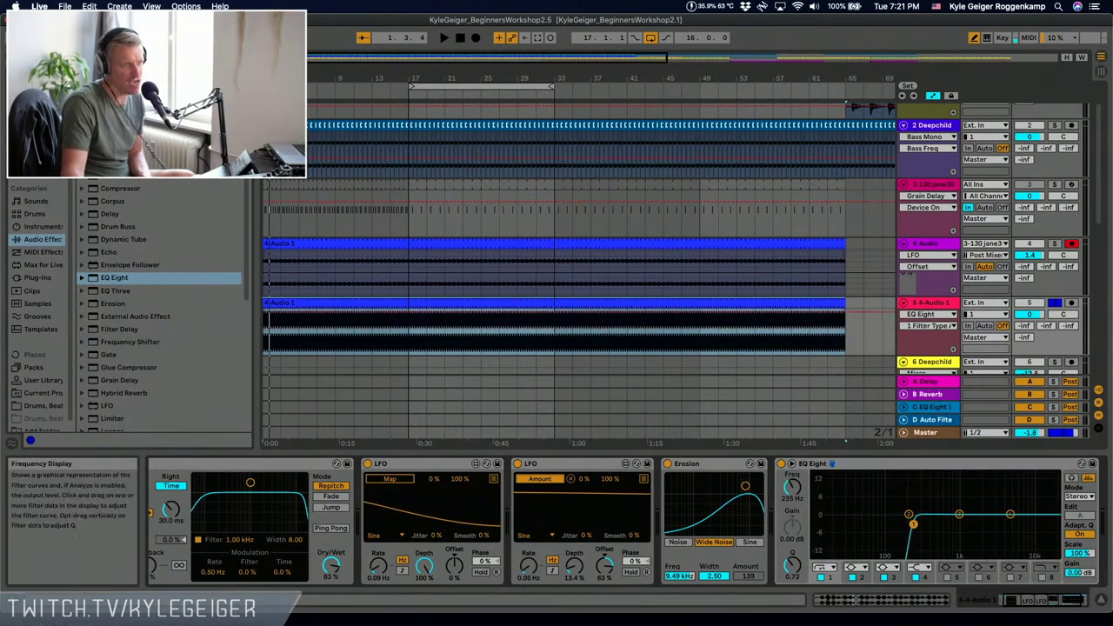
{"action": "left_click_drag", "start_coordinate": [913, 525], "coordinate": [915, 524]}
{"action": "key", "text": "space"}
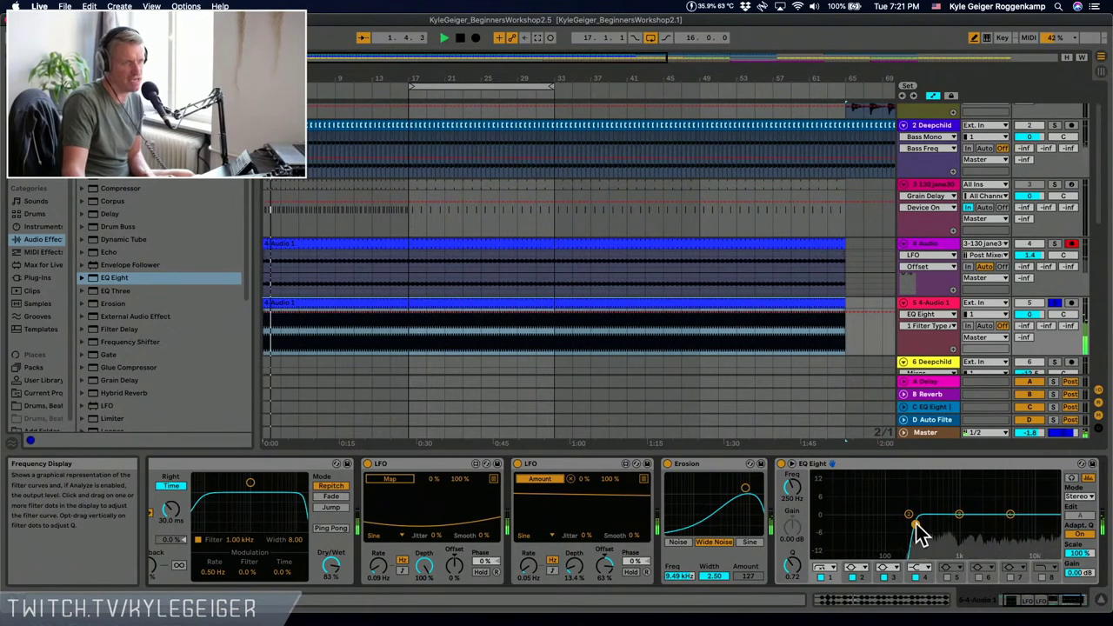
{"action": "left_click", "coordinate": [827, 570]}
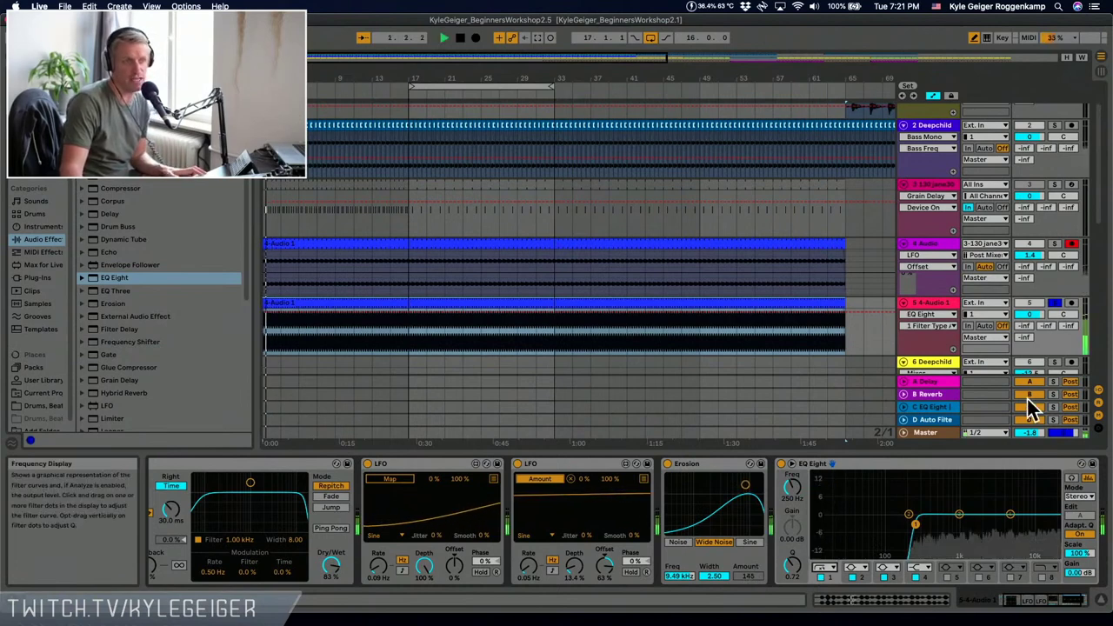
- Unsolo track 5 and try transposing its clip down 12 semitones
{"action": "left_click", "coordinate": [1054, 304]}
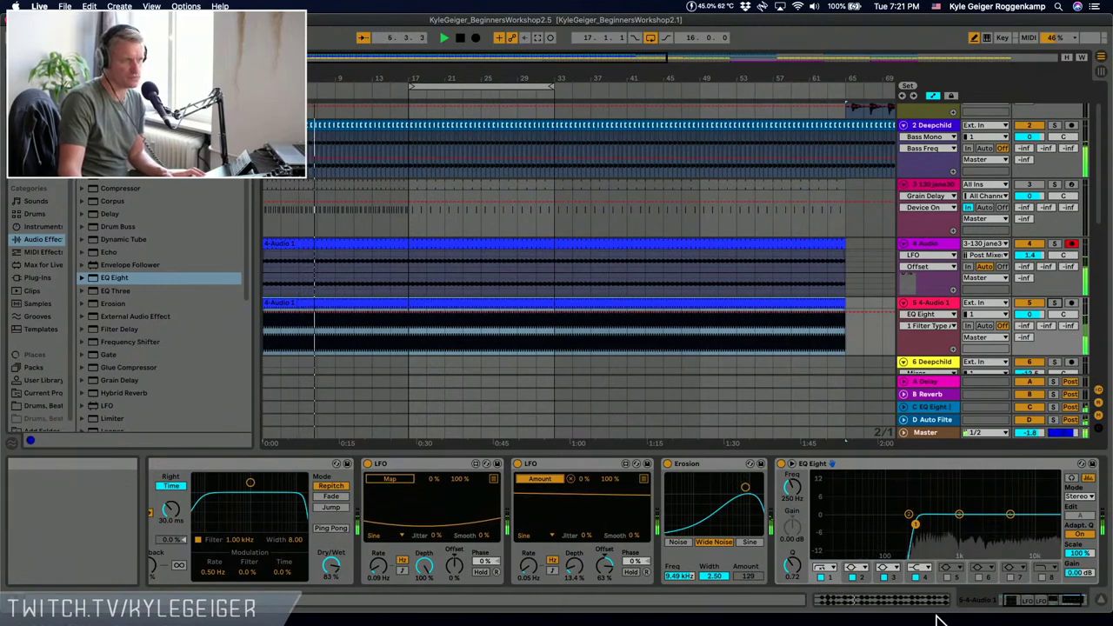
{"action": "left_click", "coordinate": [862, 599]}
{"action": "scroll", "coordinate": [680, 566], "scroll_direction": "left", "scroll_amount": 6}
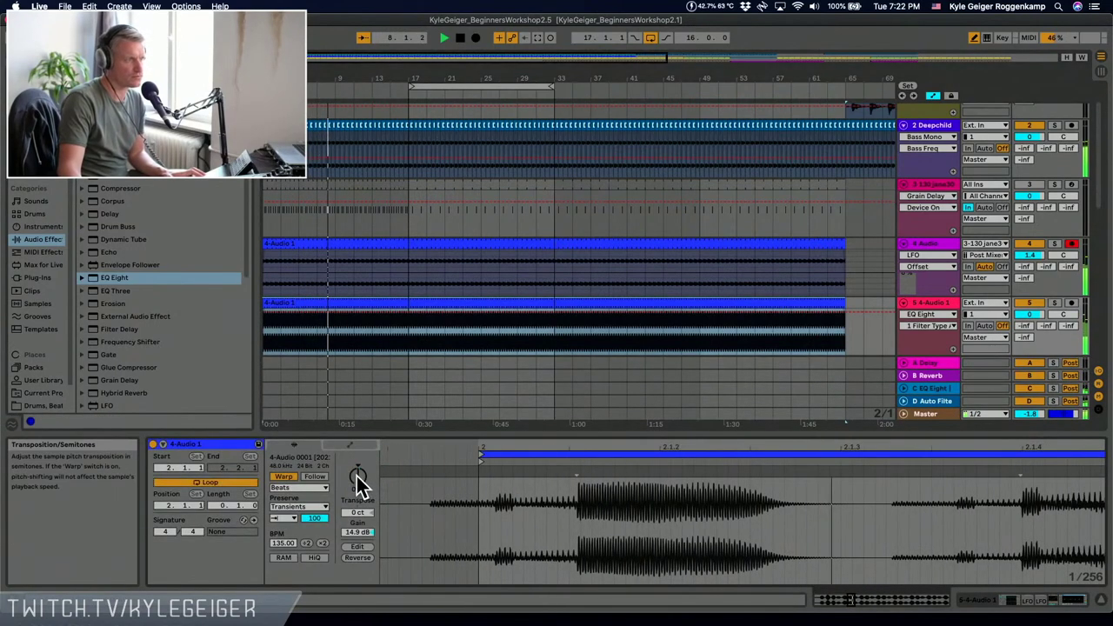
{"action": "left_click_drag", "start_coordinate": [356, 476], "coordinate": [357, 505]}
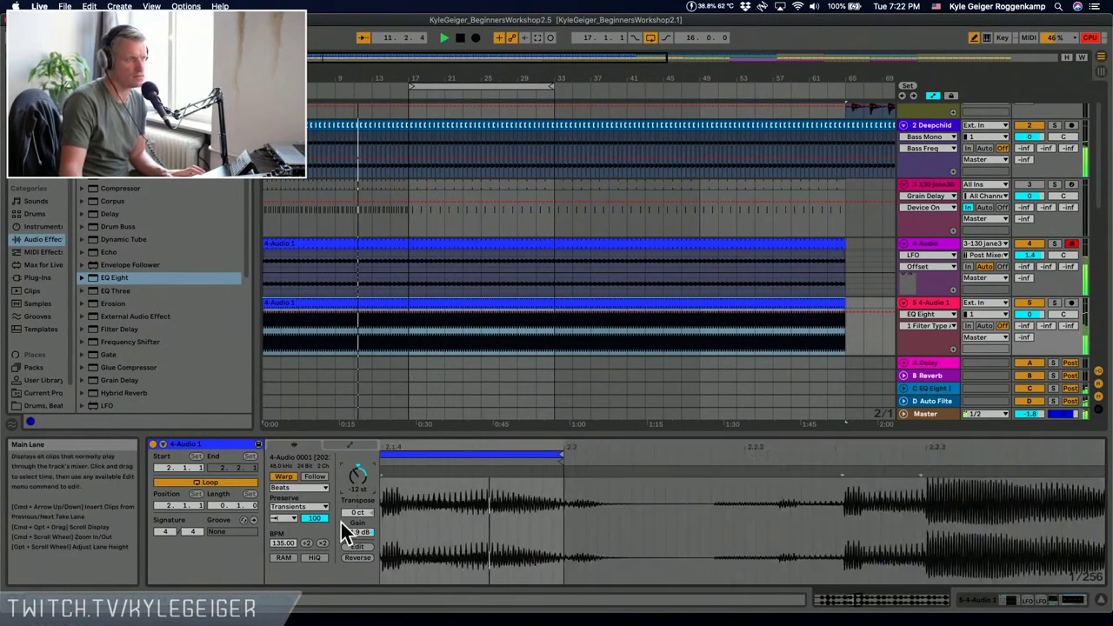
- Raise the Feedback of track 5's Delay to 60%
{"action": "left_click", "coordinate": [1022, 601]}
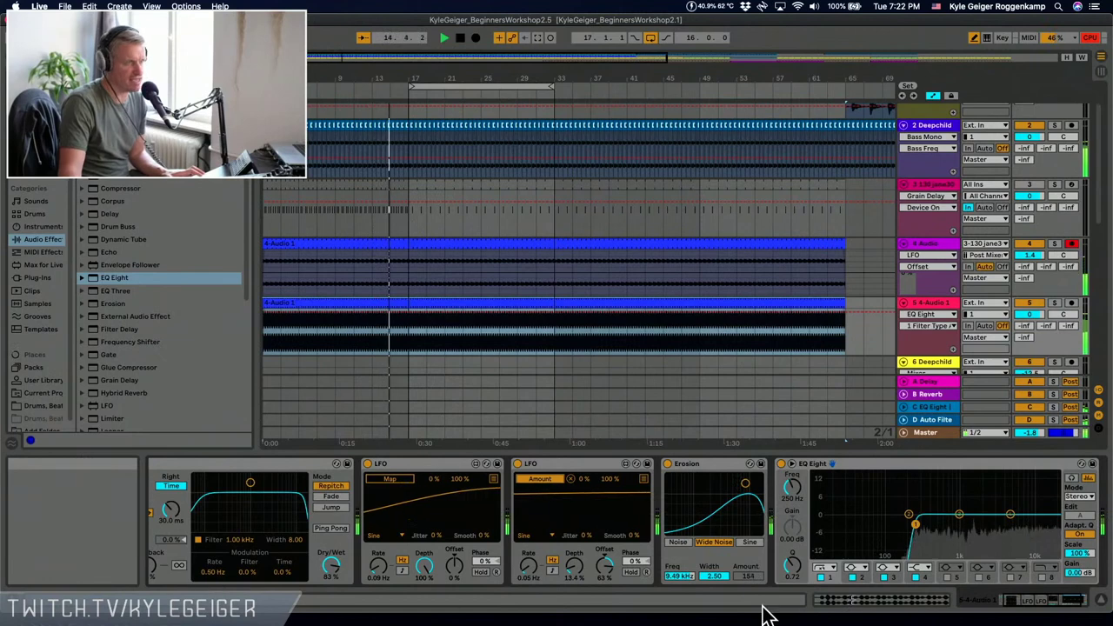
{"action": "scroll", "coordinate": [1012, 609], "scroll_direction": "left", "scroll_amount": 3}
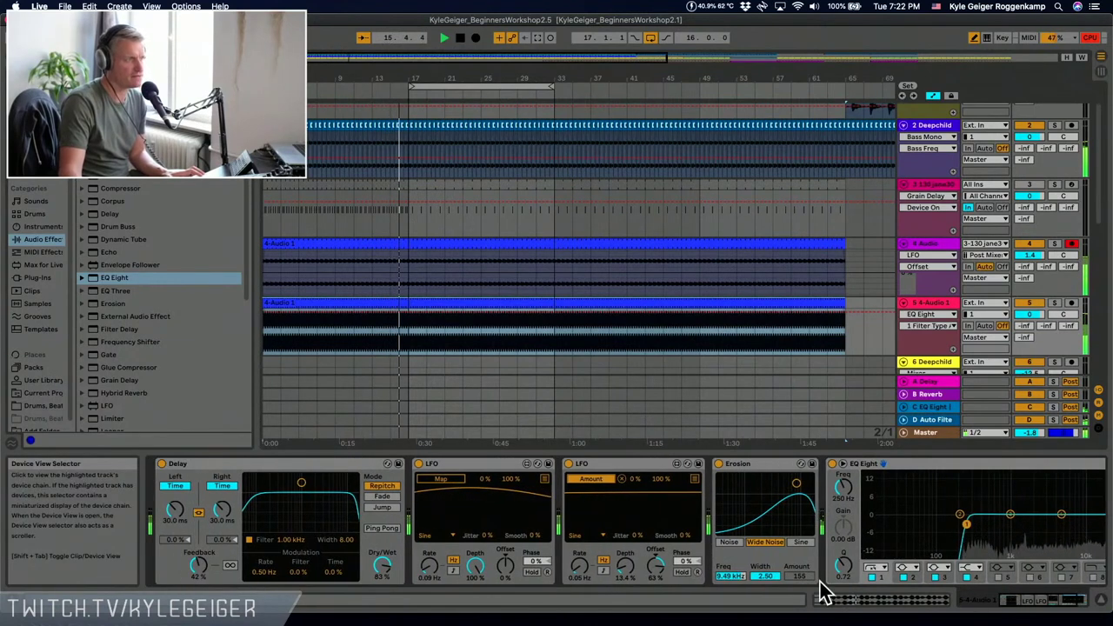
{"action": "left_click_drag", "start_coordinate": [181, 574], "coordinate": [181, 531]}
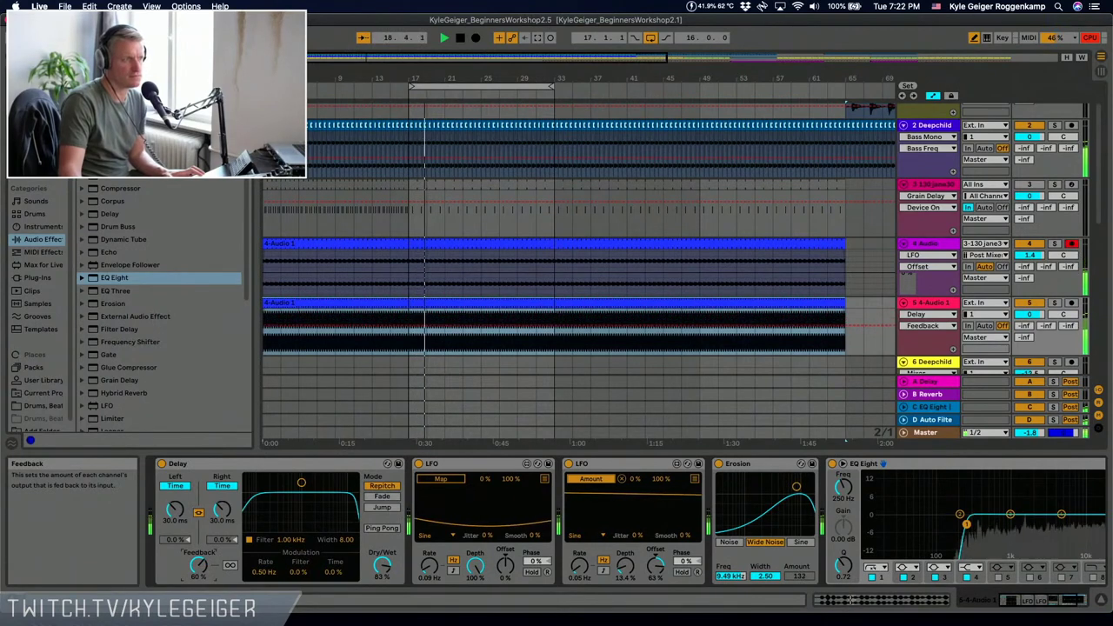
- Unlink the Delay's left and right channels and set the unsynced right time to 33.4 ms
{"action": "left_click", "coordinate": [199, 513]}
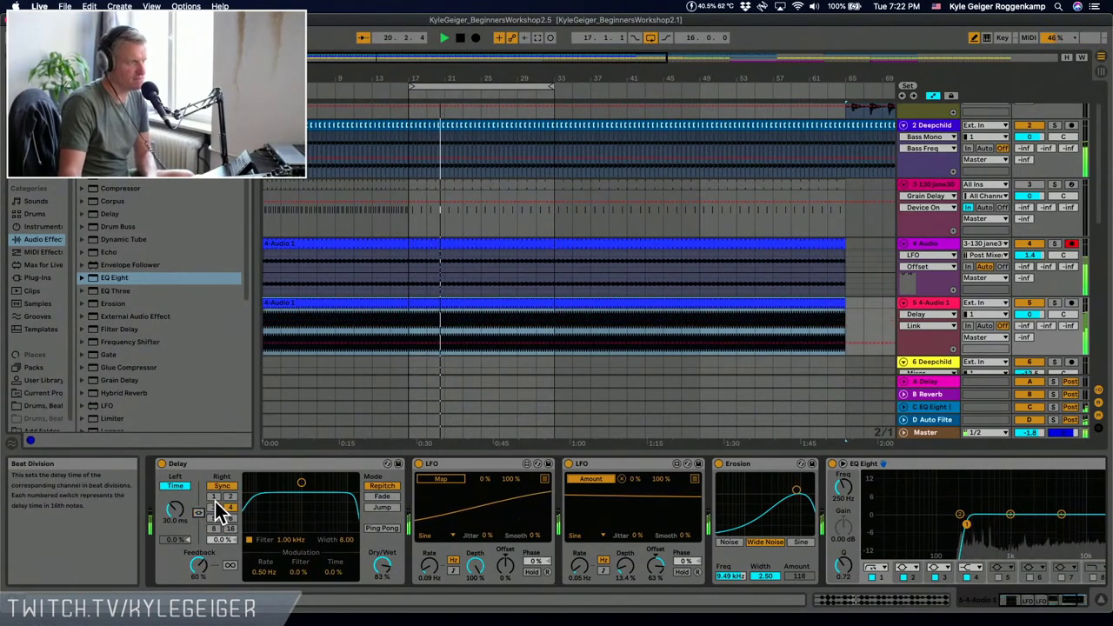
{"action": "left_click", "coordinate": [222, 487]}
{"action": "left_click_drag", "start_coordinate": [223, 511], "coordinate": [222, 560]}
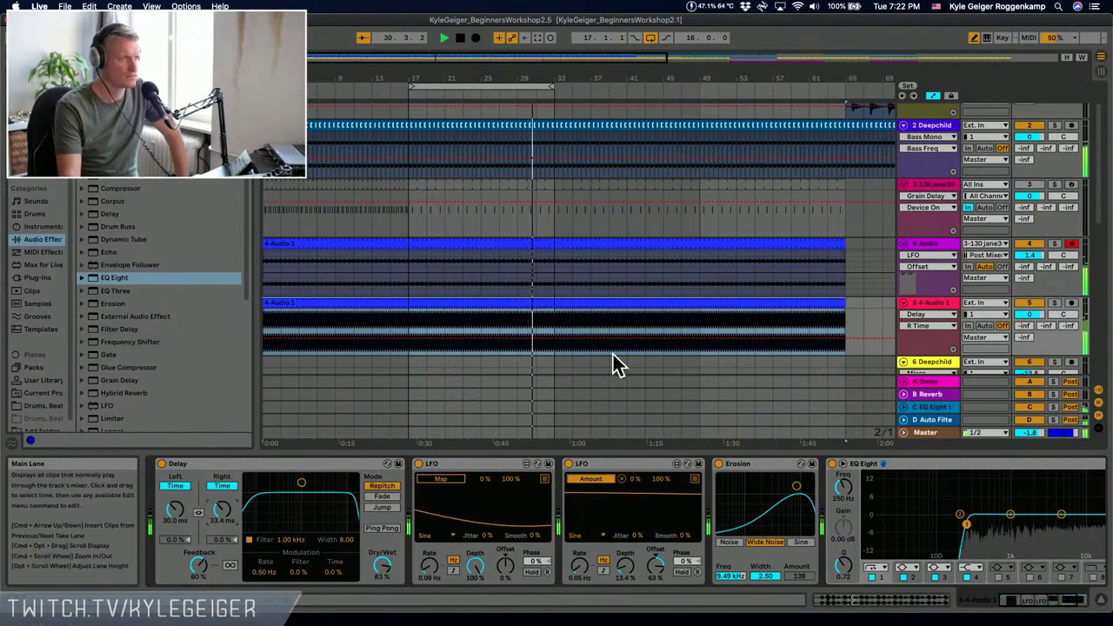
- Select the track 4 clip, solo track 4 and play it
{"action": "left_click", "coordinate": [487, 243]}
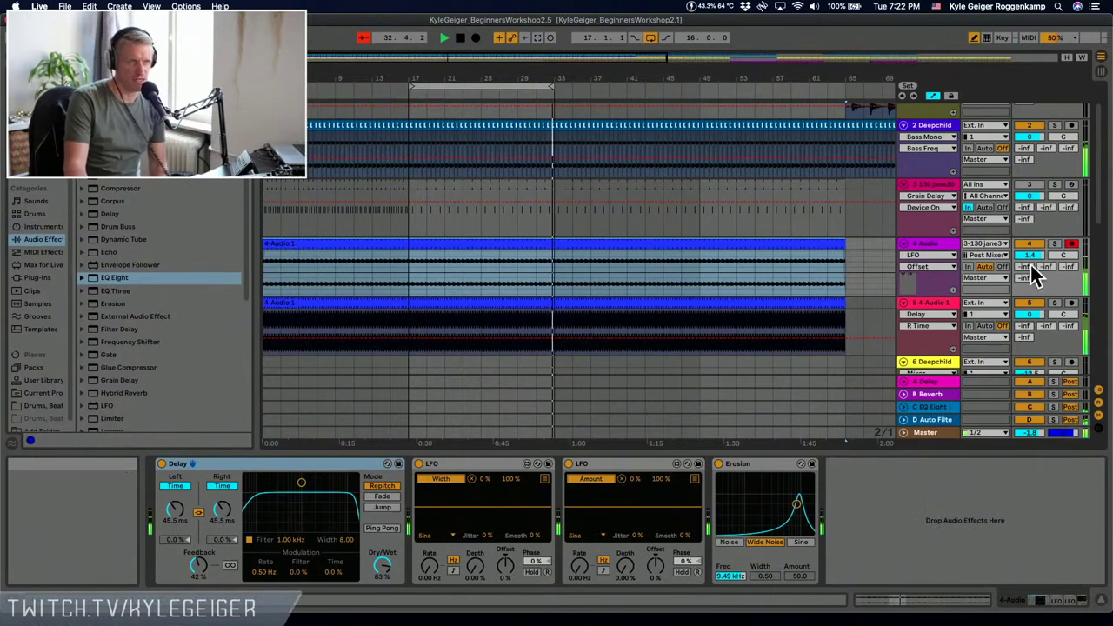
{"action": "left_click", "coordinate": [1054, 244]}
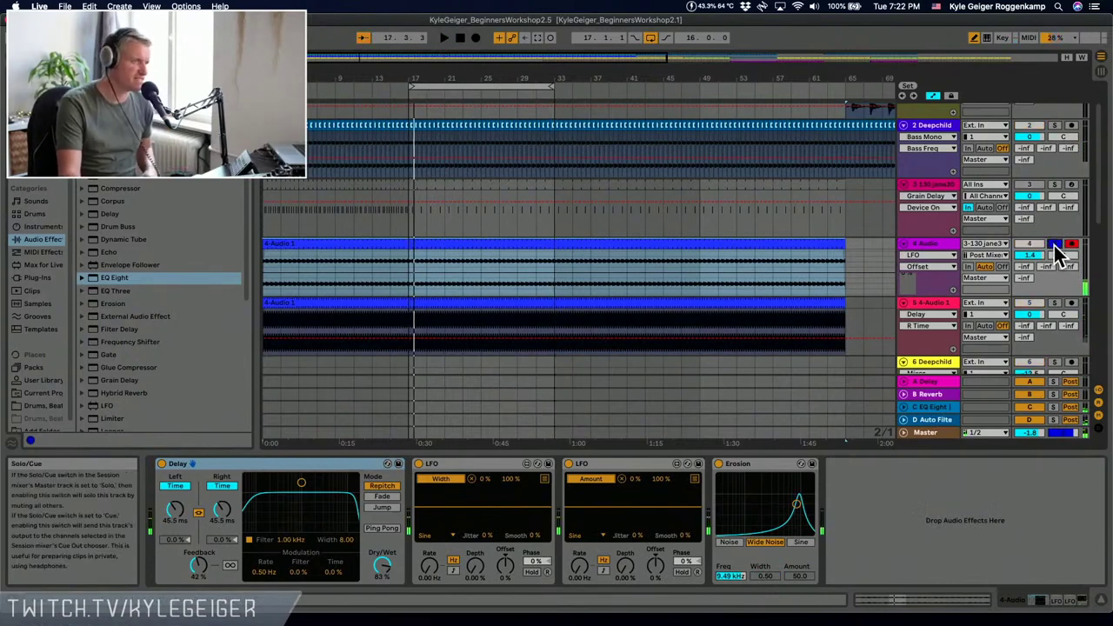
{"action": "key", "text": "space"}
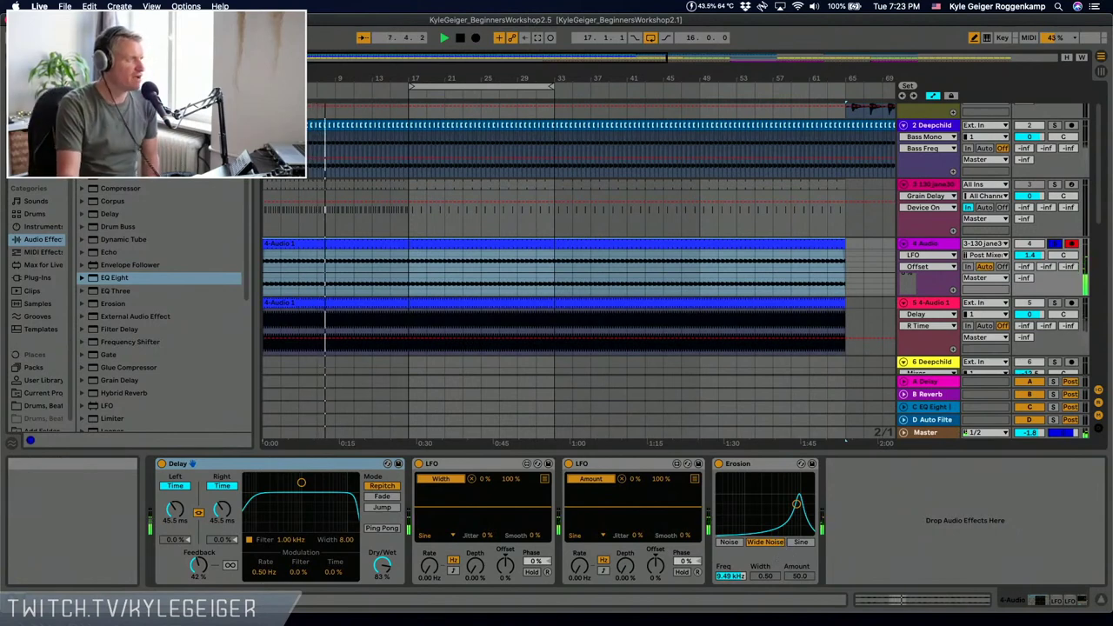
- Add an EQ Eight after Erosion on track 4 and make band 4 a high cut at about 4.74 kHz
{"action": "left_click_drag", "start_coordinate": [106, 277], "coordinate": [948, 518]}
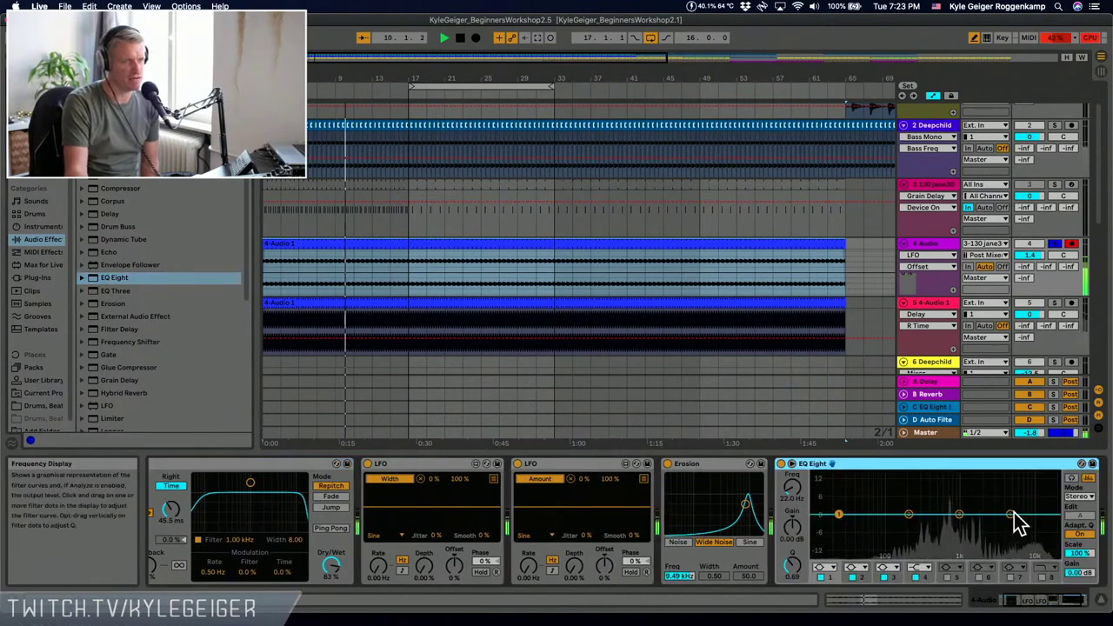
{"action": "left_click", "coordinate": [1011, 519]}
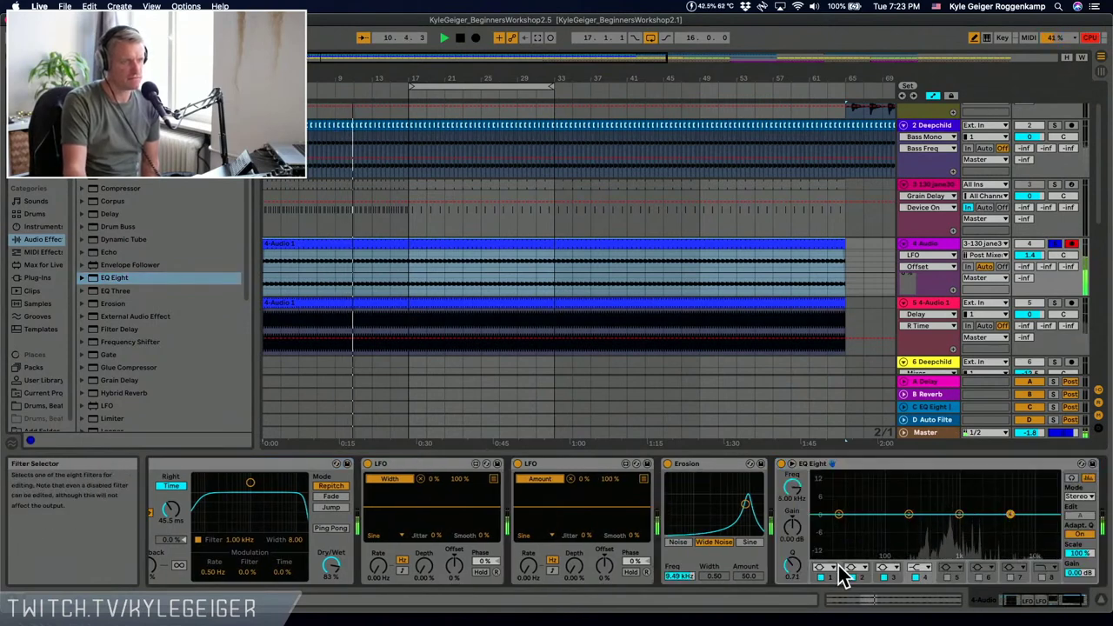
{"action": "left_click", "coordinate": [918, 568]}
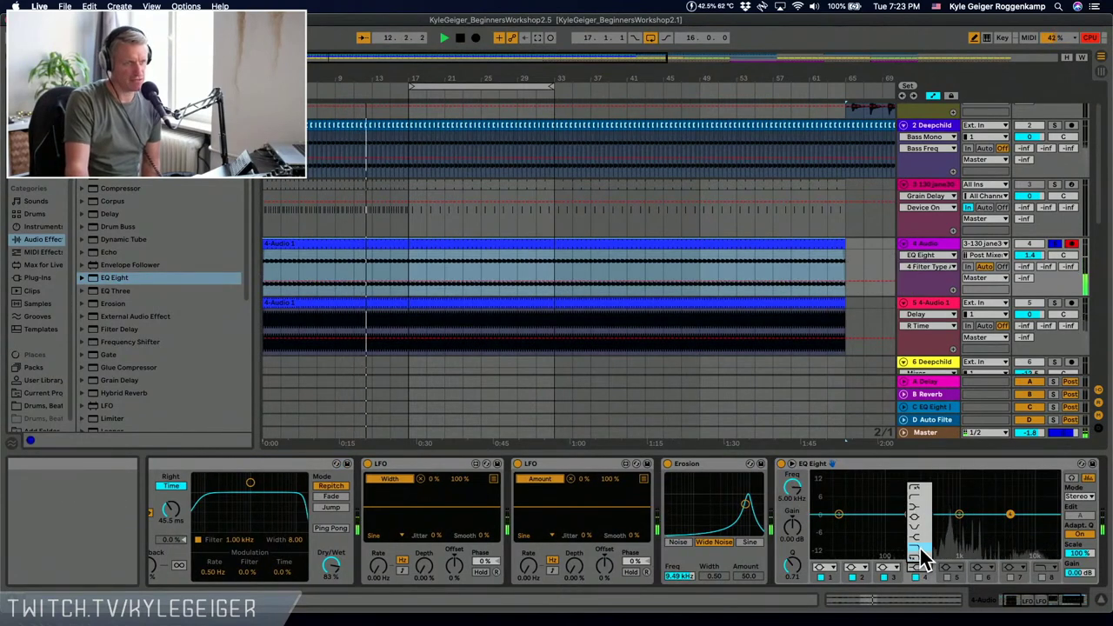
{"action": "left_click", "coordinate": [913, 549]}
{"action": "mouse_move", "coordinate": [1009, 524]}
{"action": "left_mouse_down"}
{"action": "mouse_move", "coordinate": [913, 522]}
{"action": "mouse_move", "coordinate": [1004, 518]}
{"action": "mouse_move", "coordinate": [996, 526]}
{"action": "left_mouse_up"}
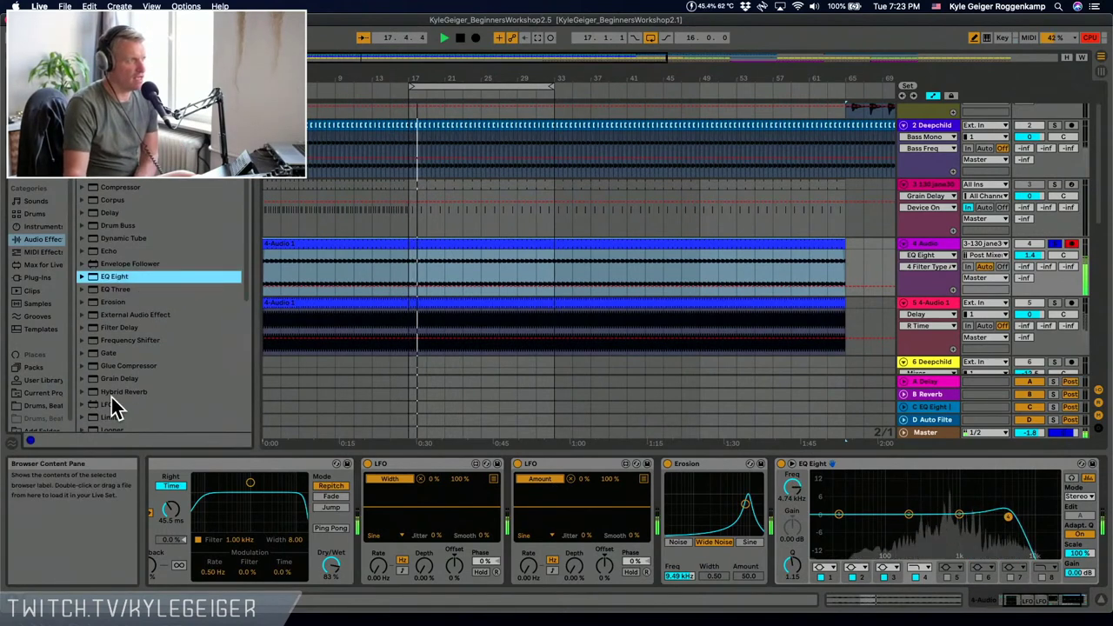
- Insert an LFO between Erosion and EQ Eight on track 4 and map it to EQ Eight's band 4 frequency
{"action": "left_click_drag", "start_coordinate": [110, 404], "coordinate": [772, 485]}
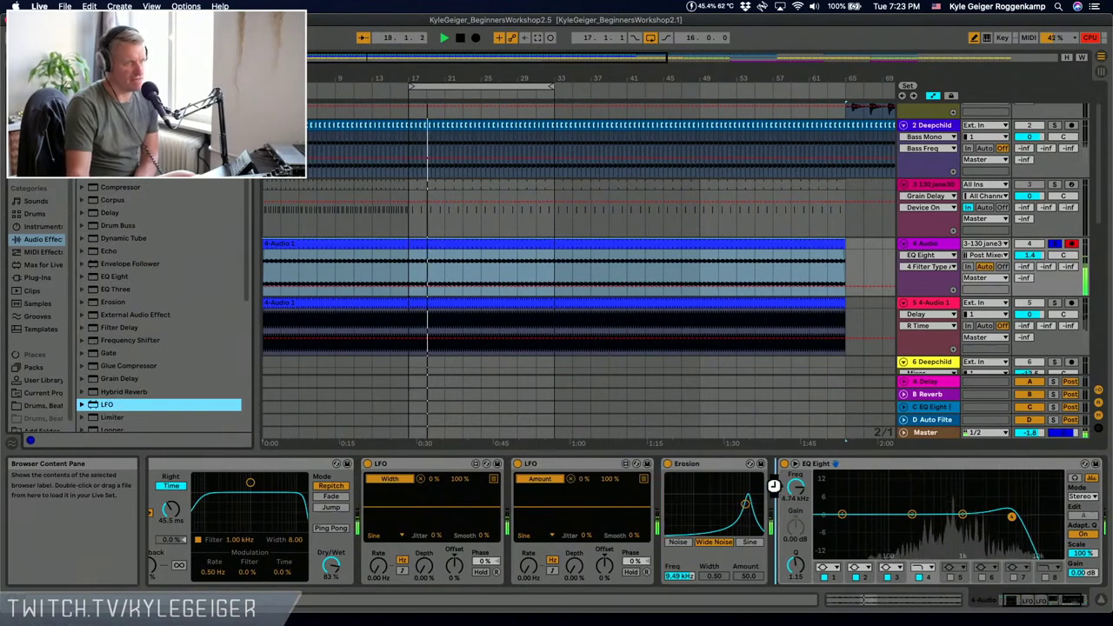
{"action": "left_click_drag", "start_coordinate": [813, 492], "coordinate": [815, 492]}
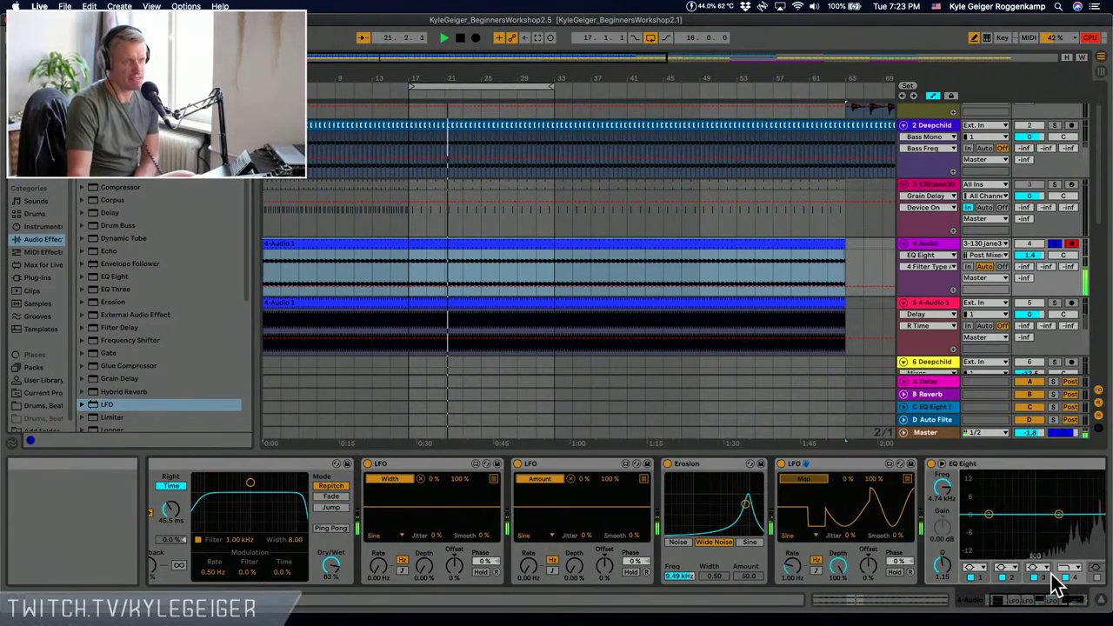
{"action": "left_click", "coordinate": [942, 489]}
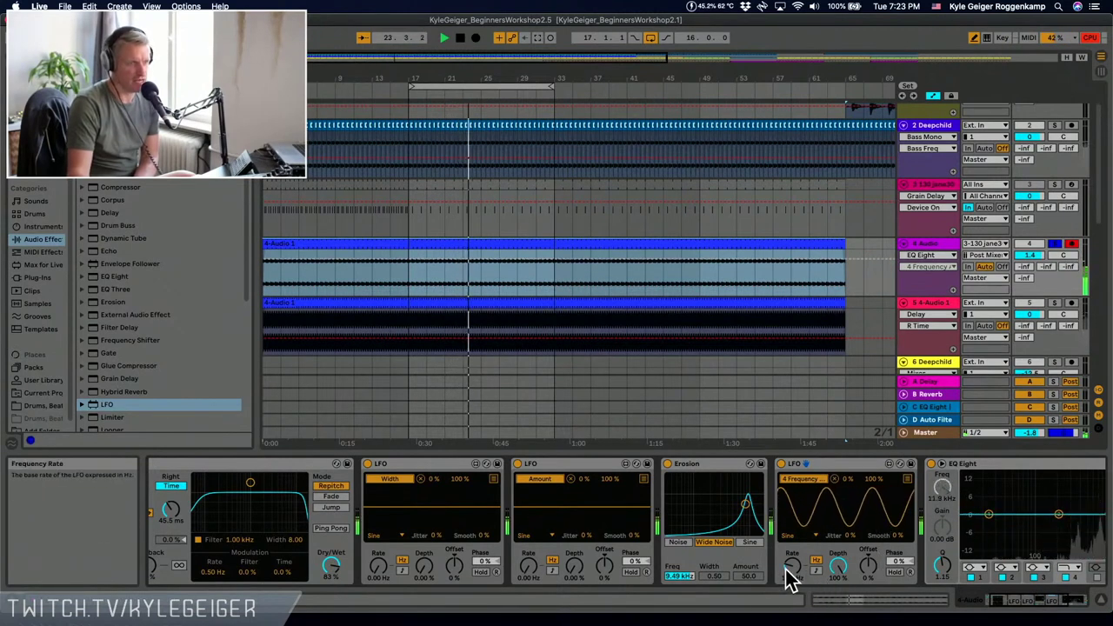
- Set the new LFO's Rate to 0.03 Hz, Depth to 29.9% and Offset to 43%
{"action": "left_click_drag", "start_coordinate": [785, 570], "coordinate": [791, 591]}
{"action": "mouse_move", "coordinate": [865, 565]}
{"action": "left_mouse_down"}
{"action": "mouse_move", "coordinate": [865, 539]}
{"action": "mouse_move", "coordinate": [873, 570]}
{"action": "left_mouse_up"}
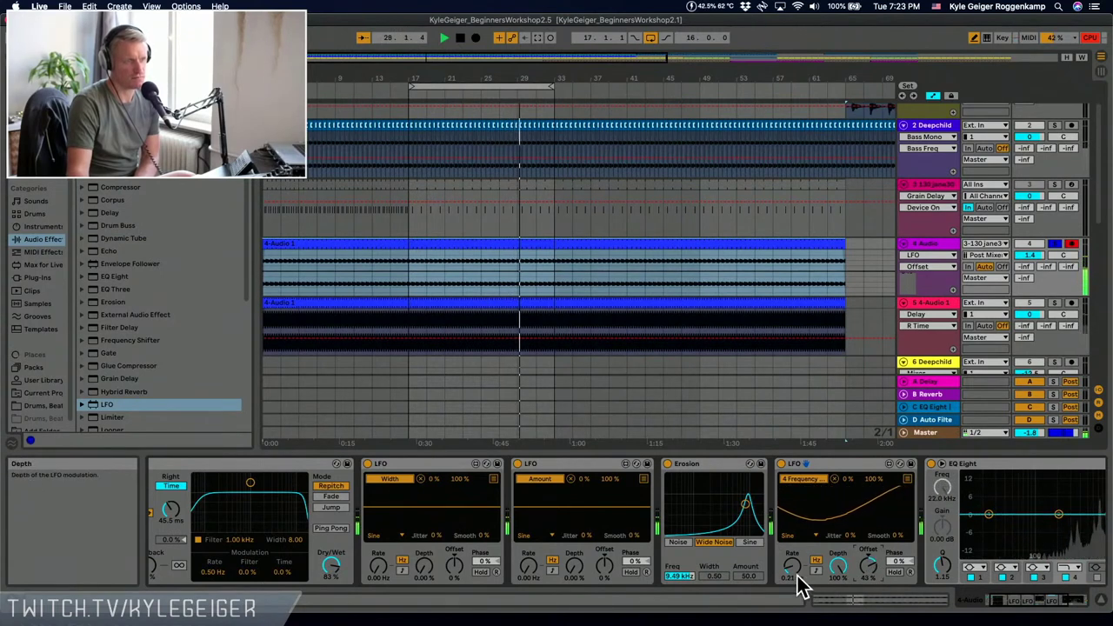
{"action": "left_click_drag", "start_coordinate": [795, 571], "coordinate": [837, 616]}
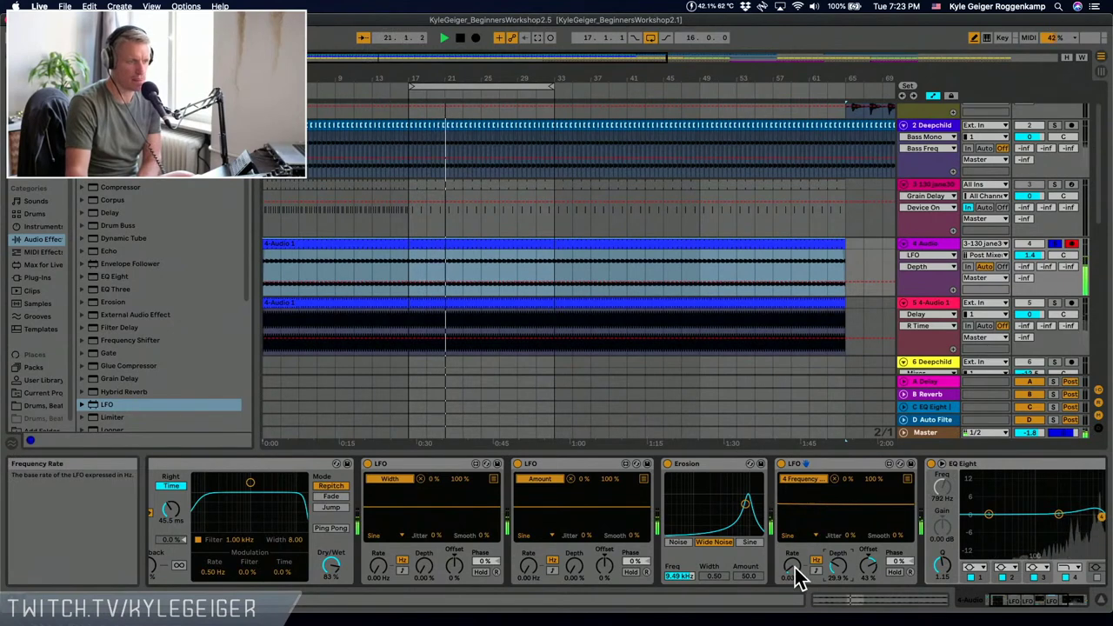
- Check the mapping list of the LFO that modulates EQ Eight, and unsolo track 4
{"action": "left_click", "coordinate": [1035, 602]}
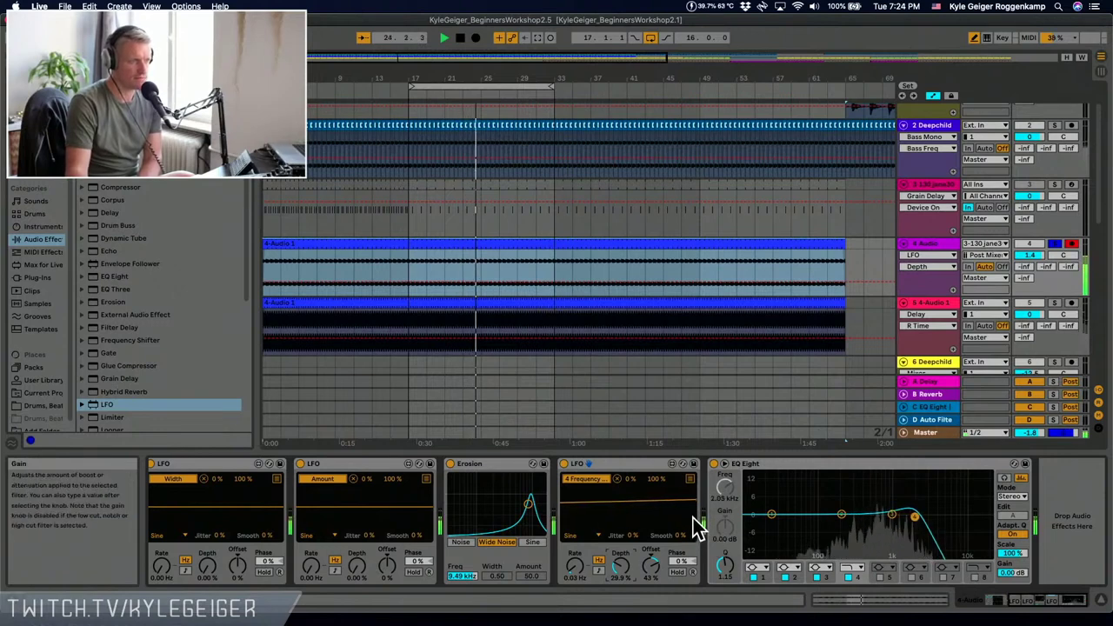
{"action": "left_click", "coordinate": [692, 481]}
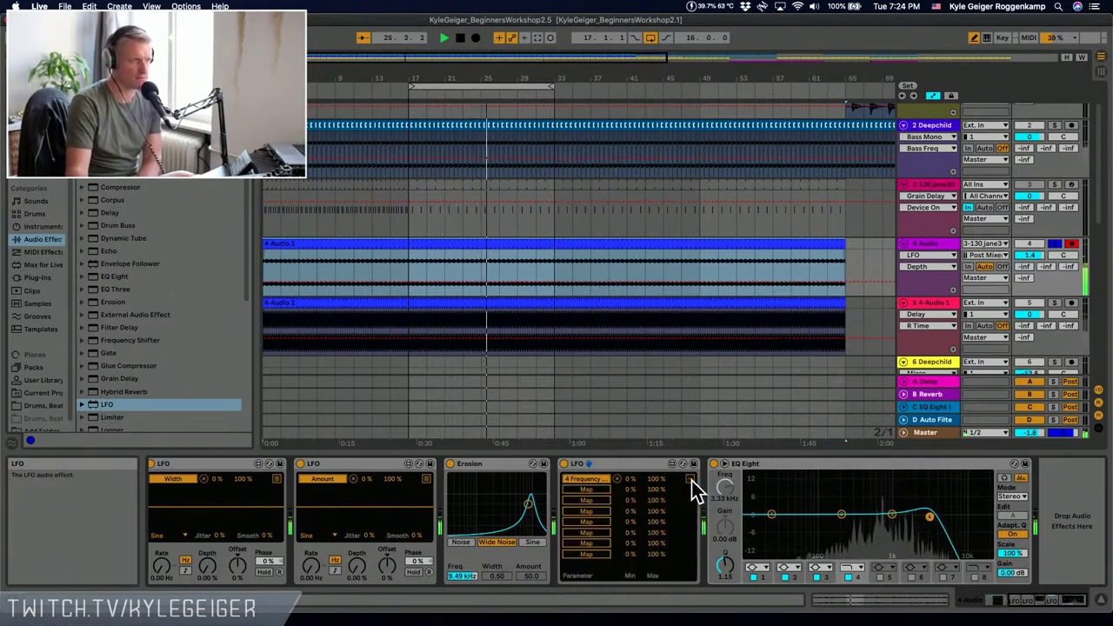
{"action": "left_click", "coordinate": [691, 481]}
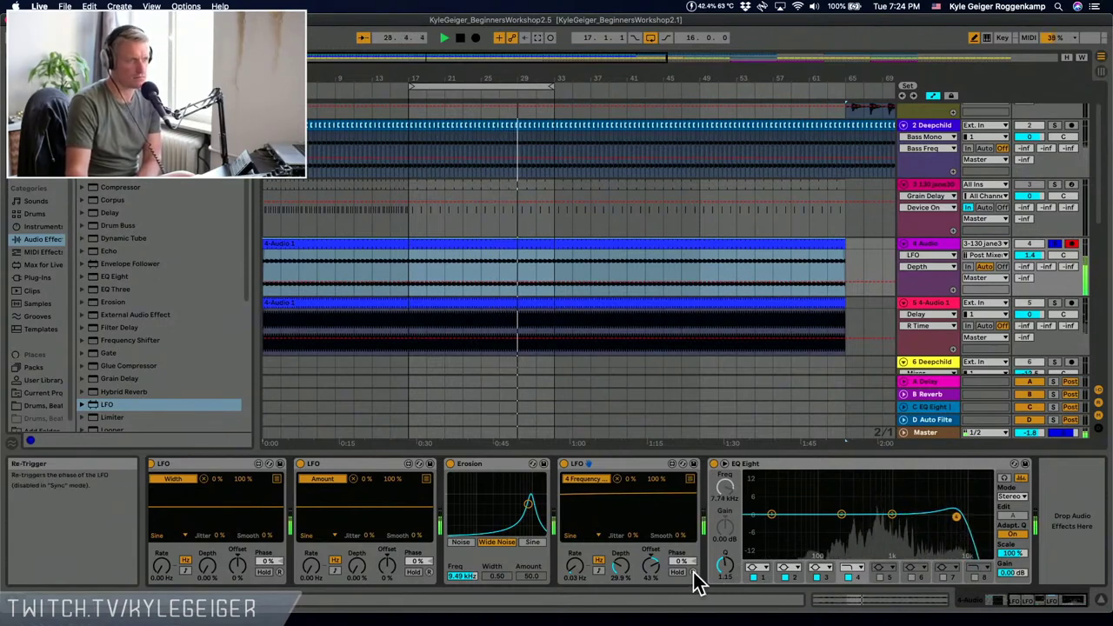
{"action": "left_click", "coordinate": [1054, 245]}
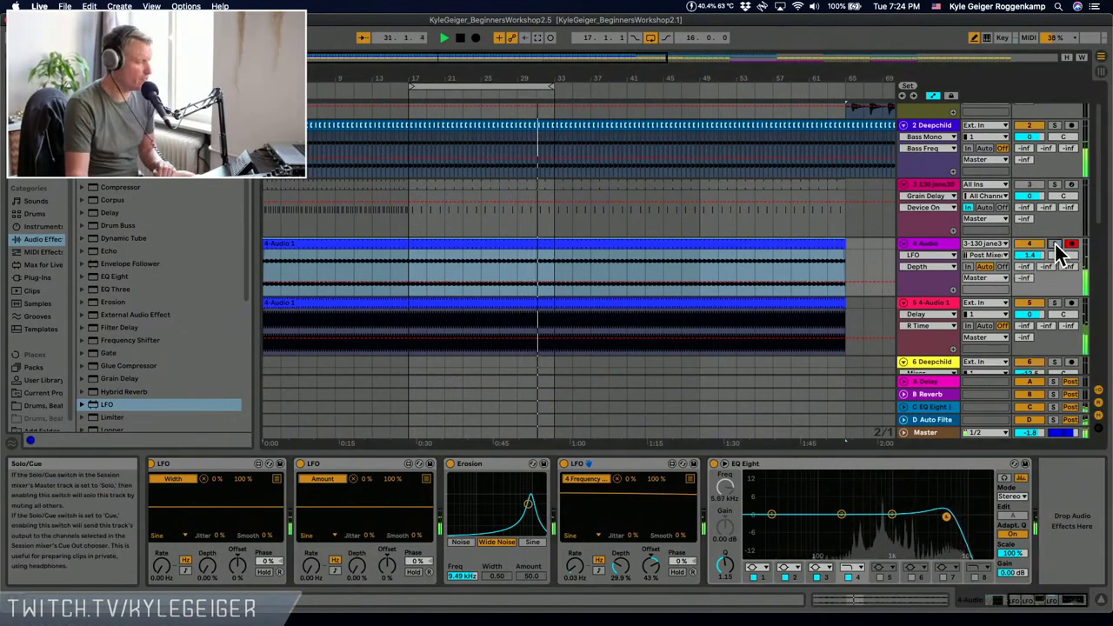
- Select the clip on track 5 and show its waveform in the sample editor
{"action": "left_click", "coordinate": [939, 303]}
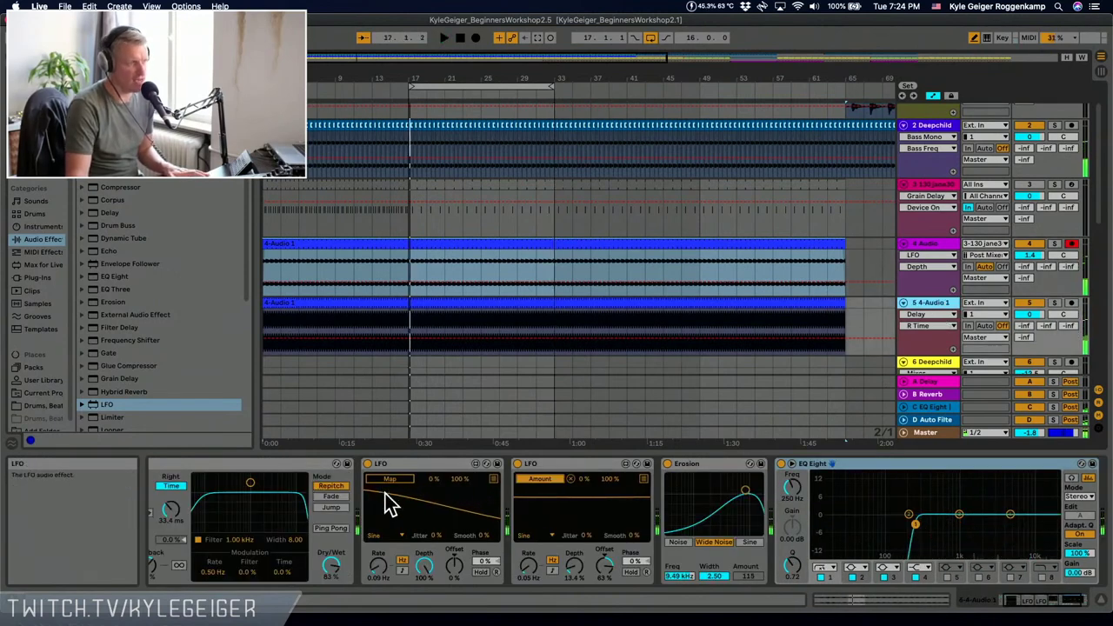
{"action": "left_click", "coordinate": [385, 305]}
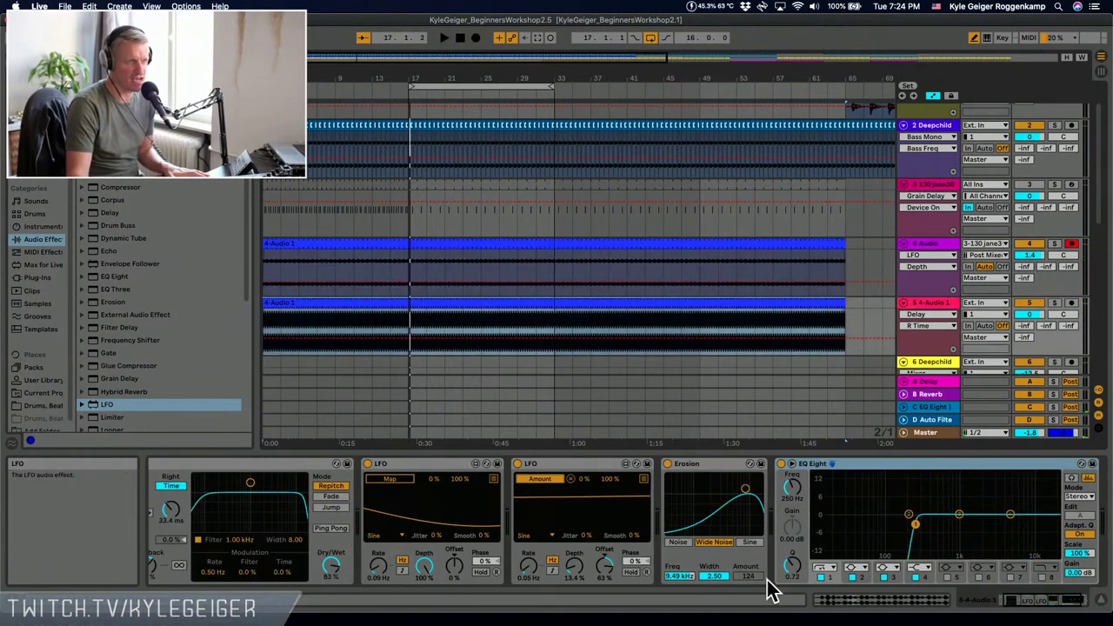
{"action": "key", "text": "shift+Tab"}
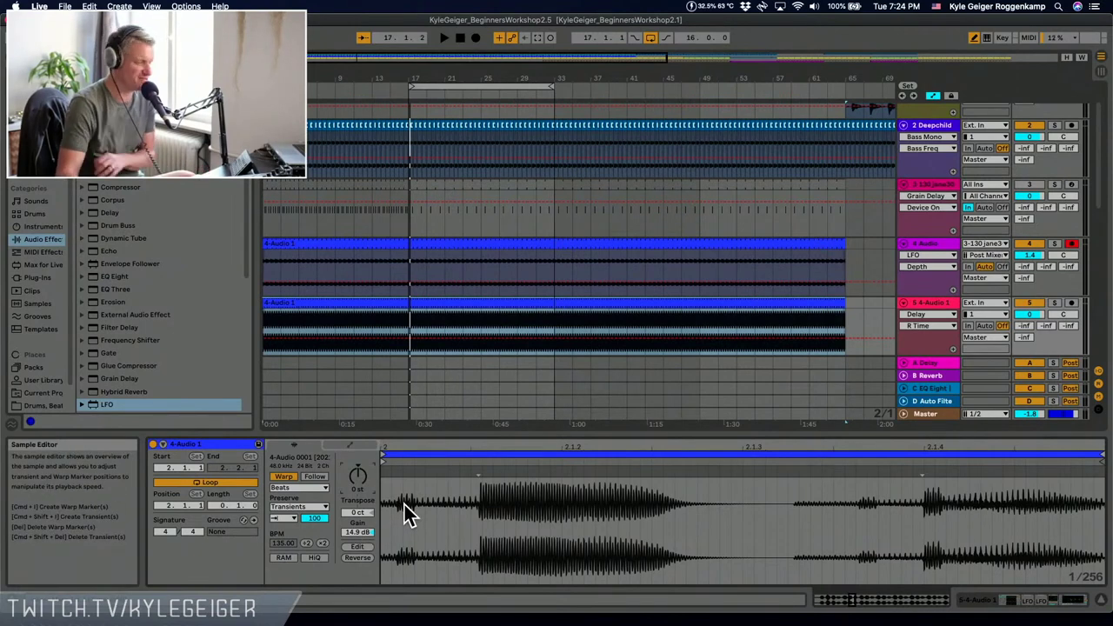
- Set the gain of the clip on track 5 to 13.6 dB while the arrangement plays
{"action": "key", "text": "space"}
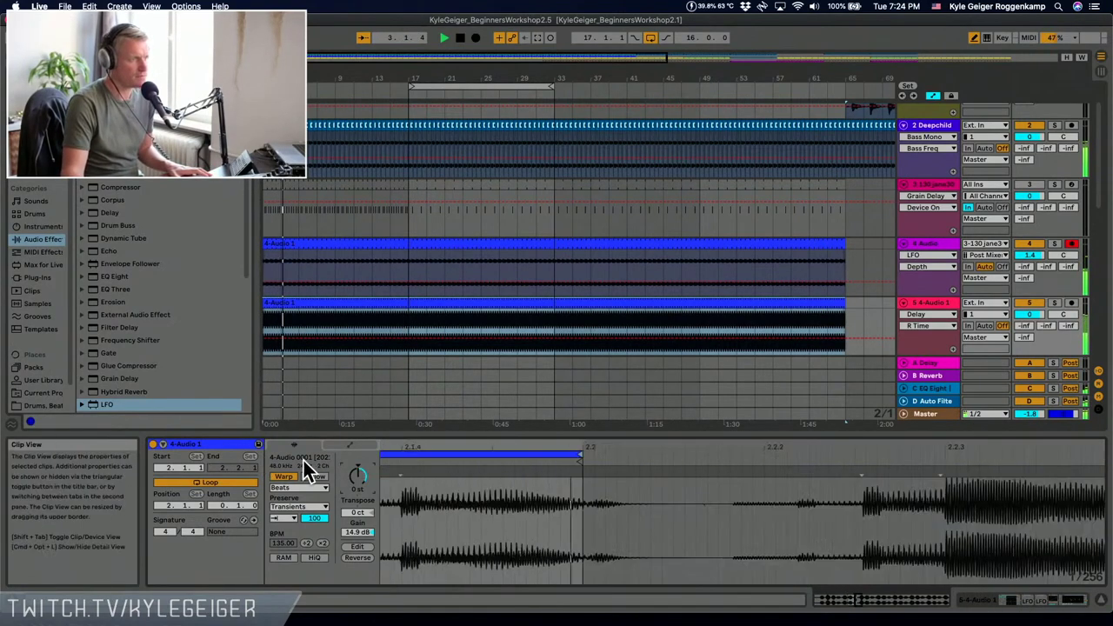
{"action": "left_click_drag", "start_coordinate": [354, 543], "coordinate": [355, 556]}
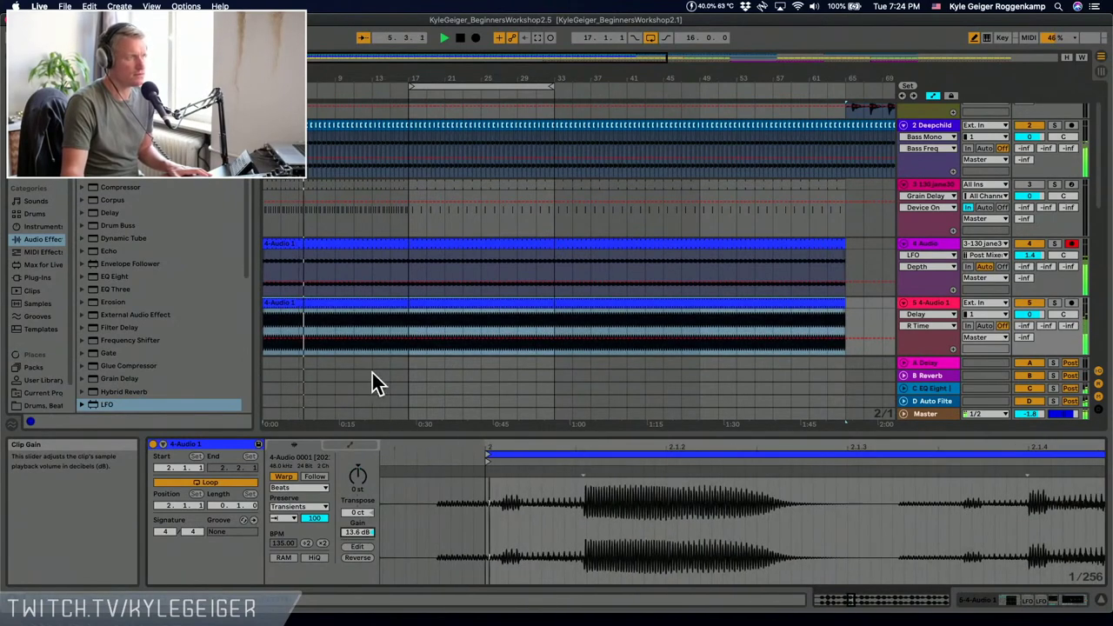
{"action": "key", "text": "space"}
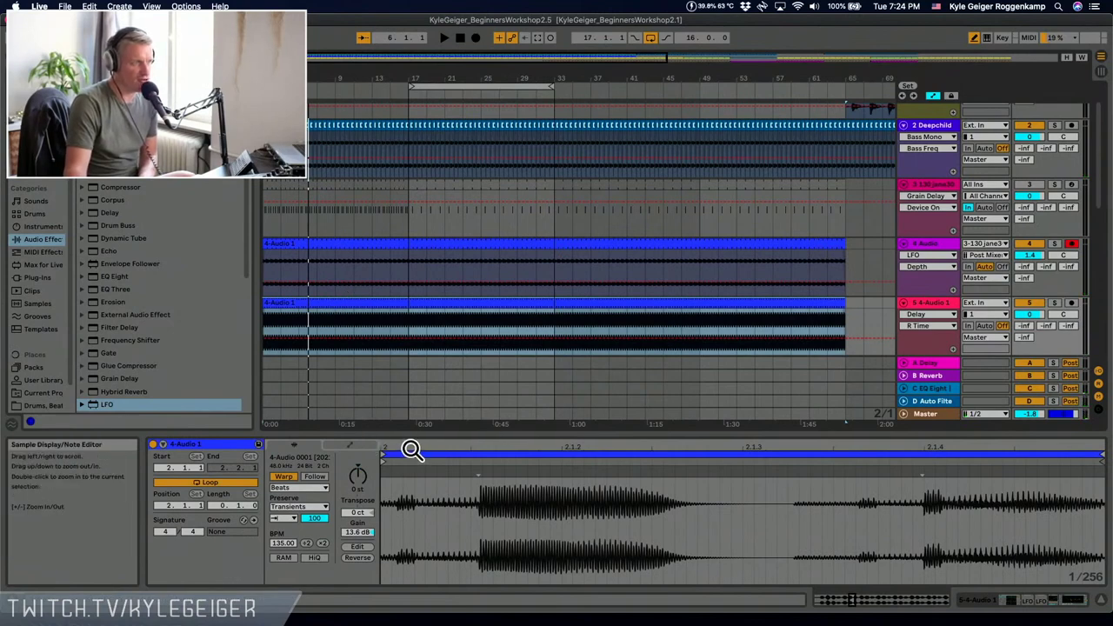
- Look through the sample editor and view options, and examine the Follow Behavior setting in the Look/Feel preferences
{"action": "right_click", "coordinate": [437, 469]}
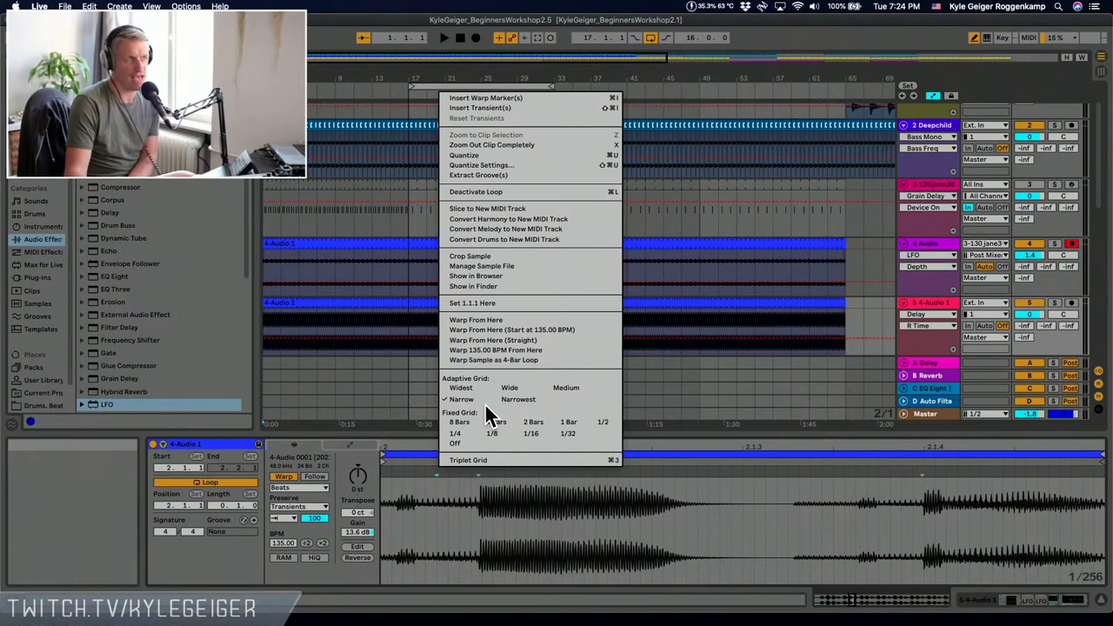
{"action": "left_click", "coordinate": [151, 6]}
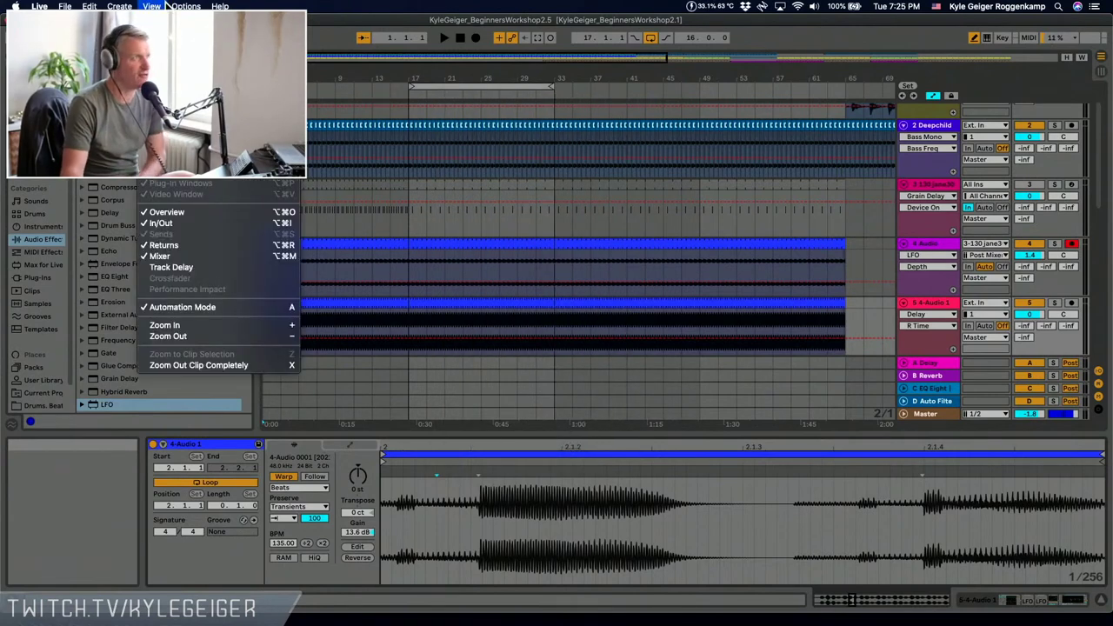
{"action": "mouse_move", "coordinate": [190, 6]}
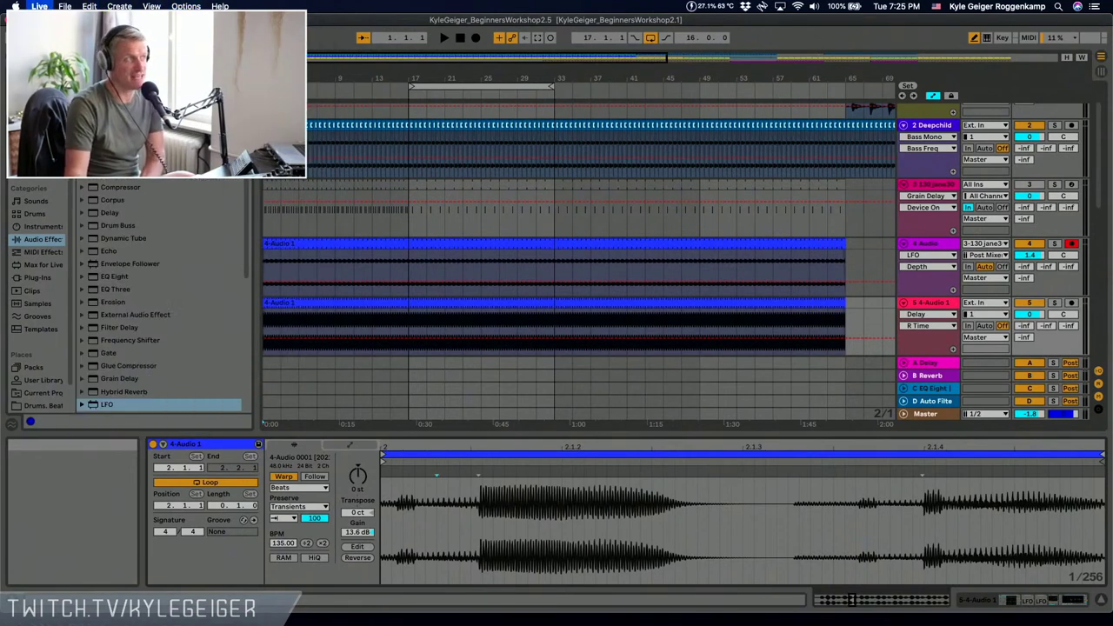
{"action": "key", "text": "super+comma"}
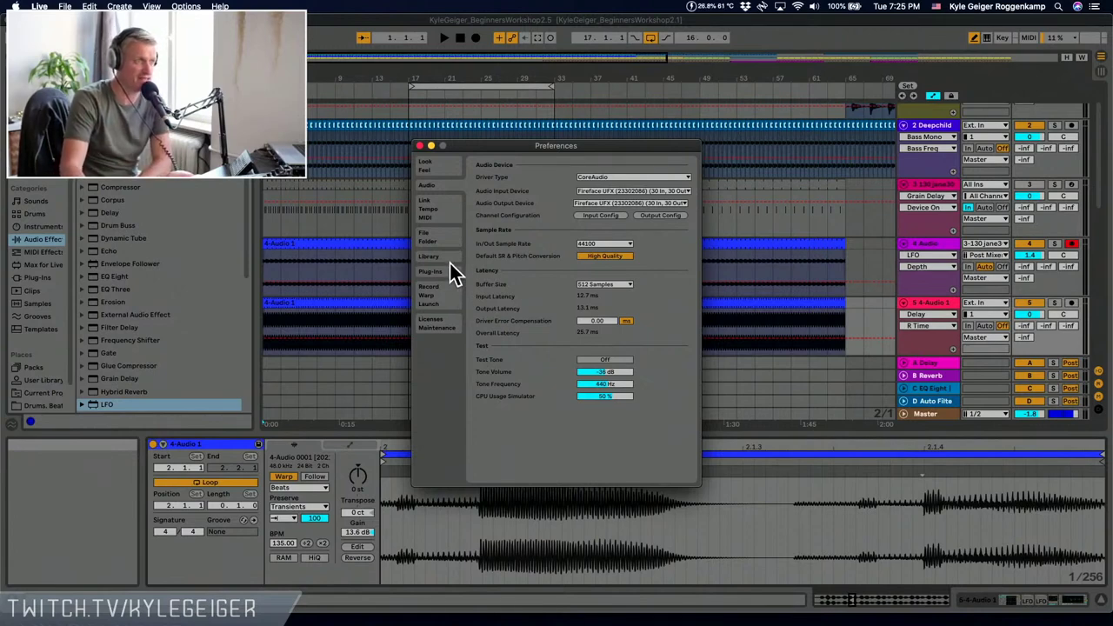
{"action": "left_click", "coordinate": [428, 165]}
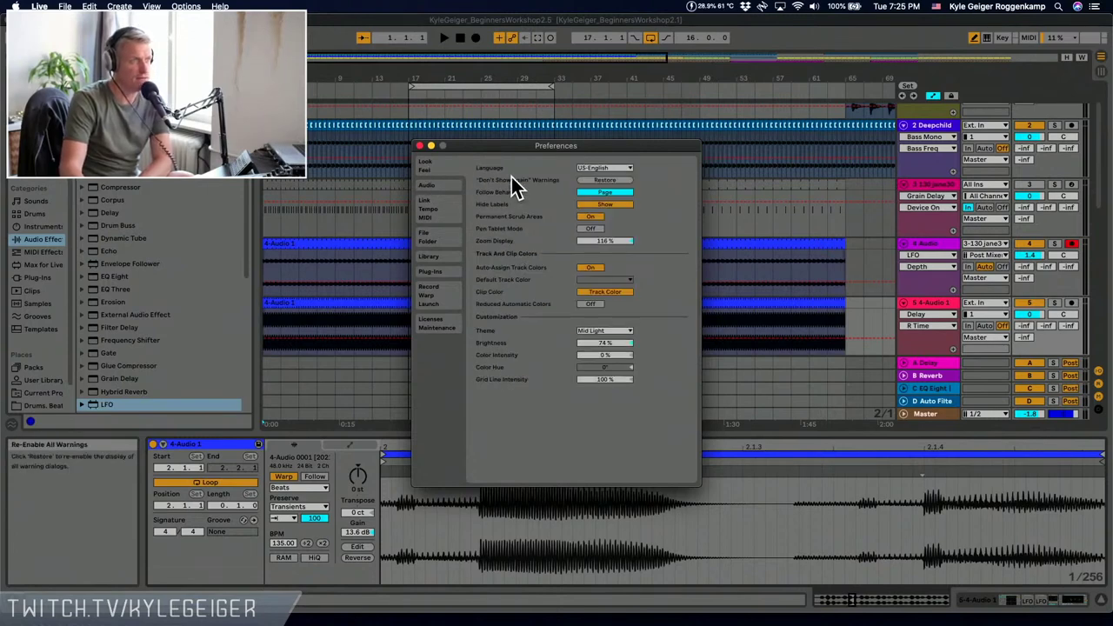
{"action": "left_click", "coordinate": [598, 193]}
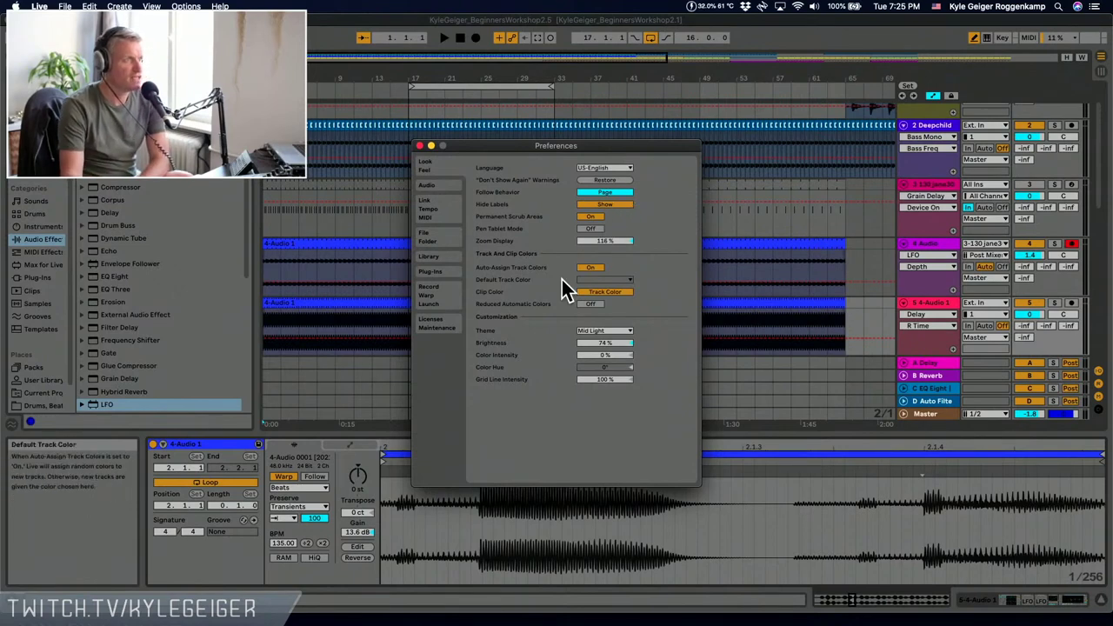
{"action": "key", "text": "Escape"}
- Check the scrub area's options, play the arrangement briefly from around bar 40, and view more of the track 5 clip's waveform
{"action": "right_click", "coordinate": [622, 85]}
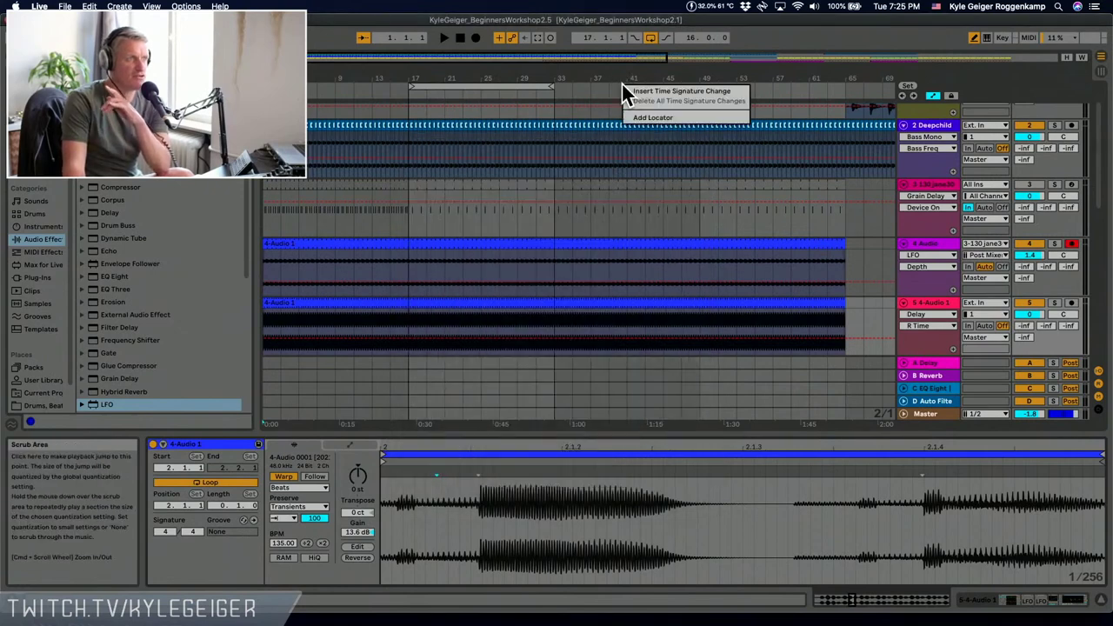
{"action": "left_click", "coordinate": [561, 66]}
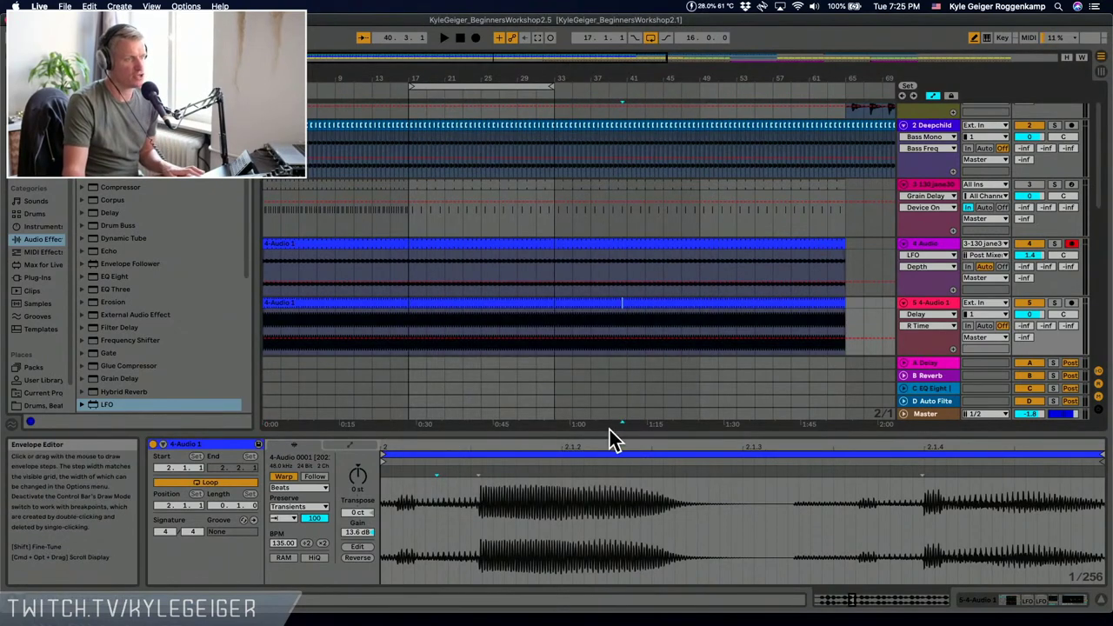
{"action": "key", "text": "space"}
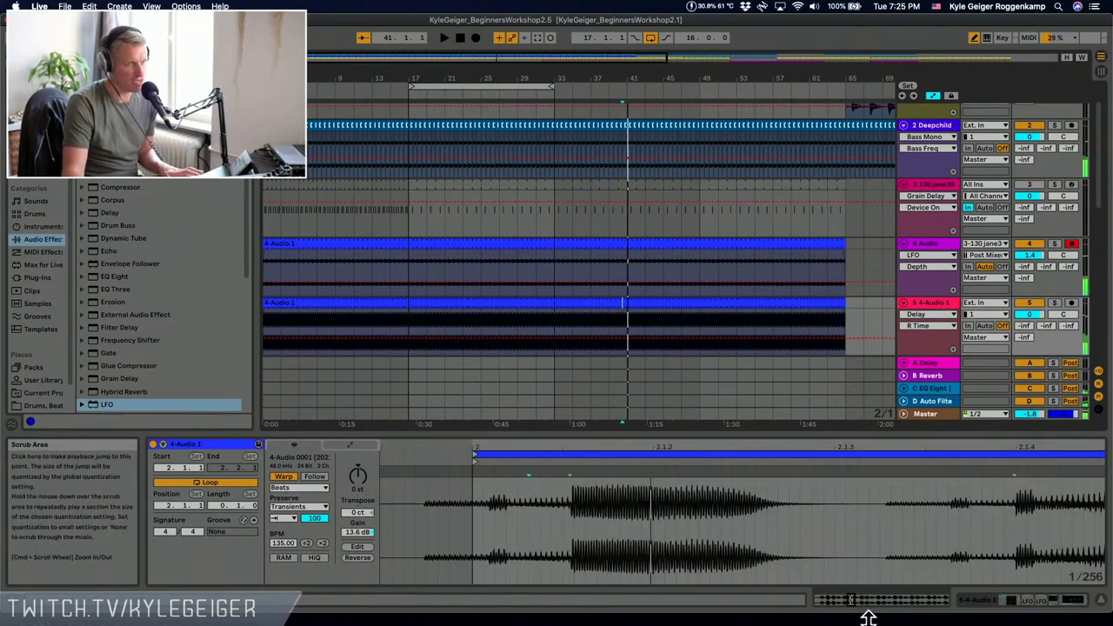
{"action": "left_click_drag", "start_coordinate": [847, 600], "coordinate": [851, 601]}
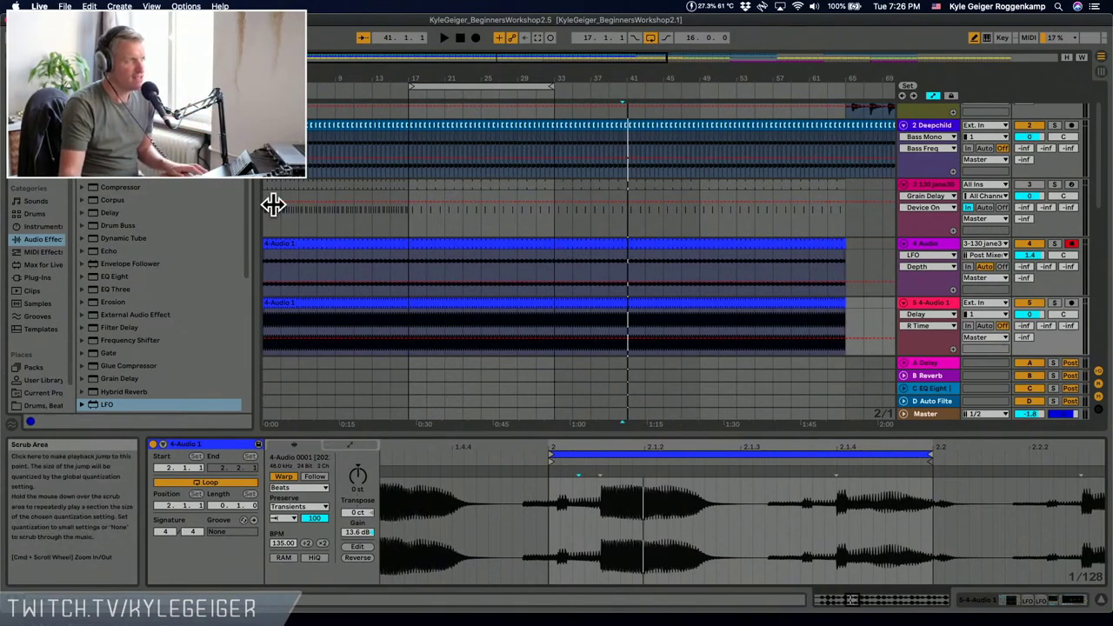
- Examine the Audio preferences and the list of available audio output devices
{"action": "left_click", "coordinate": [39, 6]}
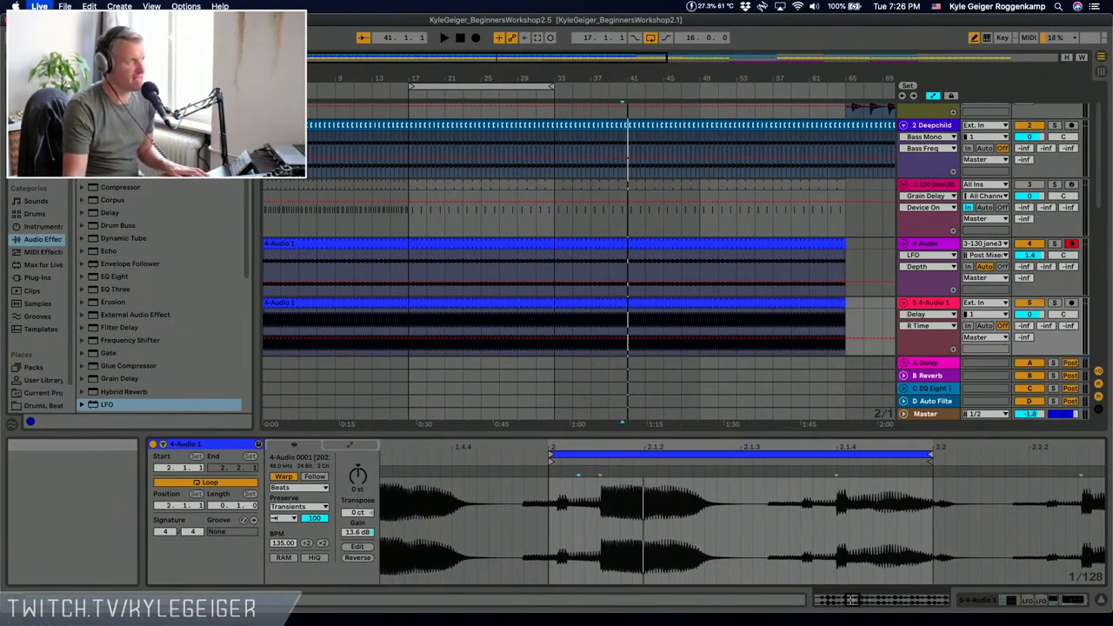
{"action": "left_click", "coordinate": [62, 33]}
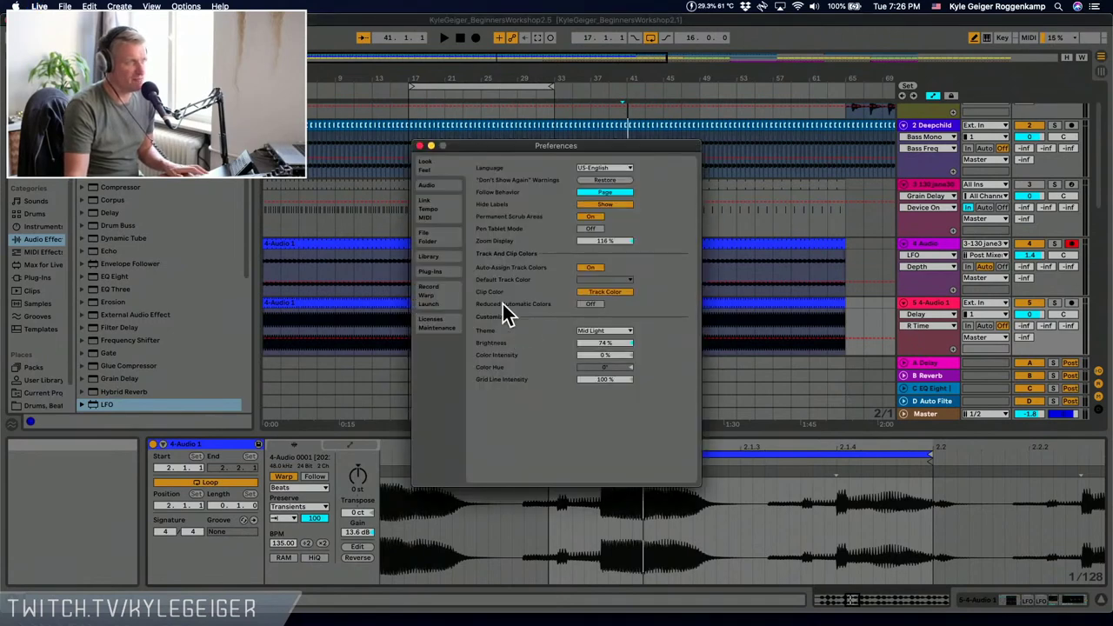
{"action": "left_click", "coordinate": [441, 186]}
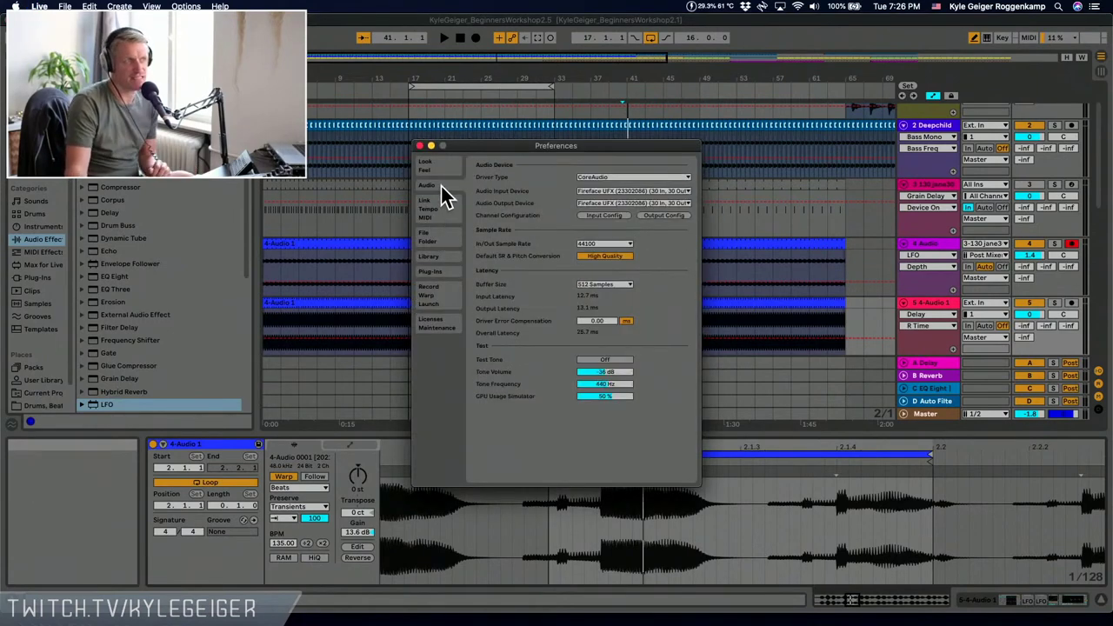
{"action": "left_click", "coordinate": [668, 205]}
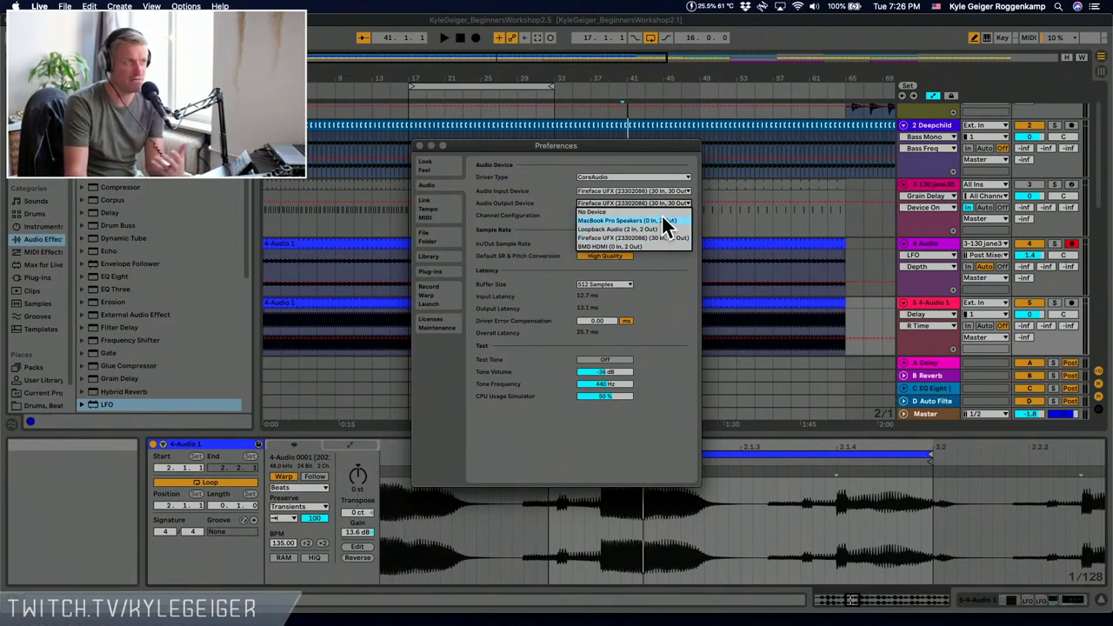
{"action": "left_click", "coordinate": [672, 249]}
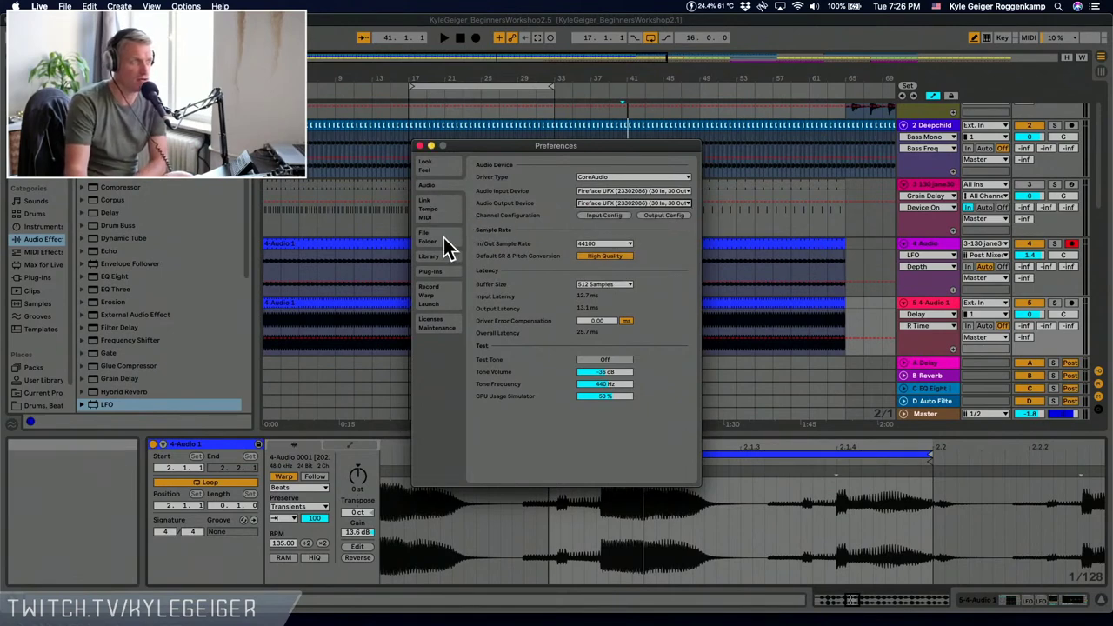
- Examine the Link/Tempo/MIDI preferences and browse the available models for the second control surface slot
{"action": "left_click", "coordinate": [434, 209]}
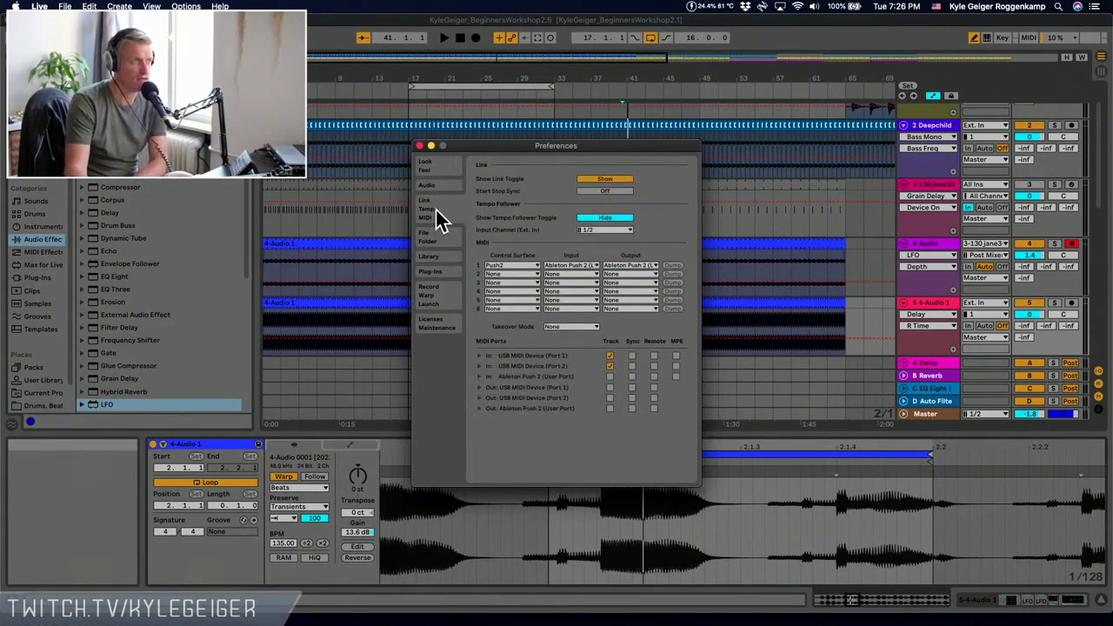
{"action": "left_click", "coordinate": [516, 272]}
{"action": "scroll", "coordinate": [530, 365], "scroll_direction": "down", "scroll_amount": 5}
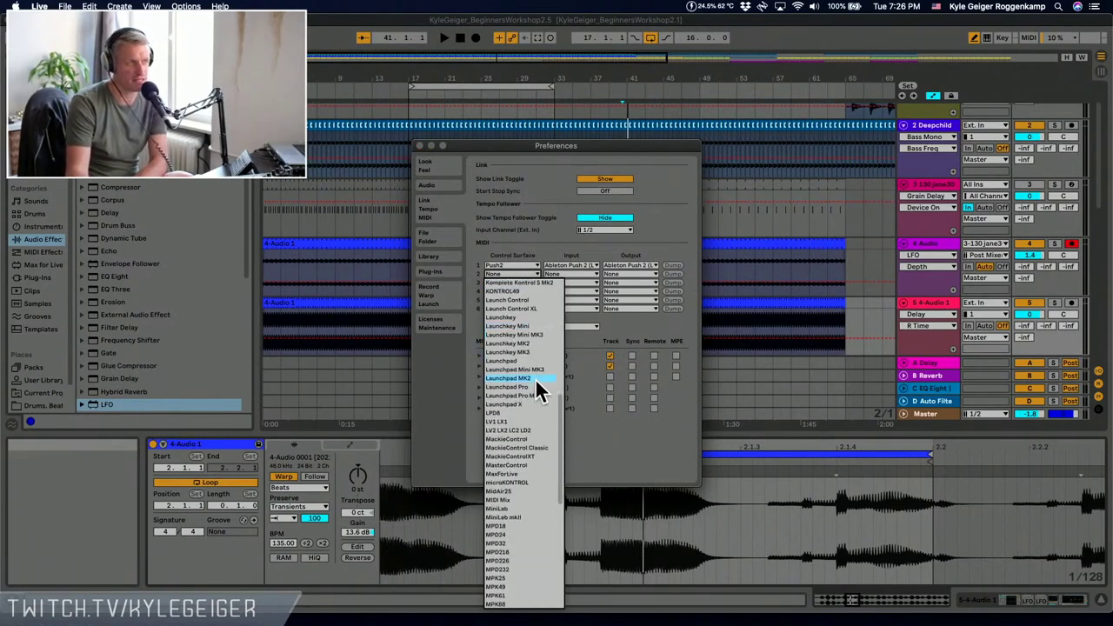
{"action": "scroll", "coordinate": [534, 393], "scroll_direction": "down", "scroll_amount": 6}
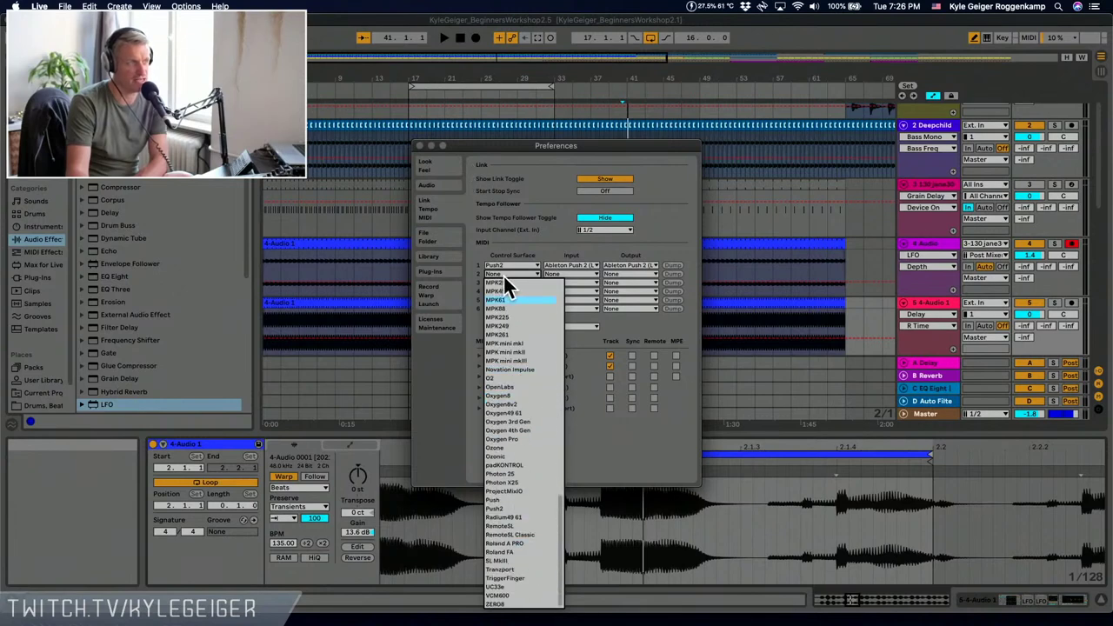
{"action": "left_click", "coordinate": [546, 233]}
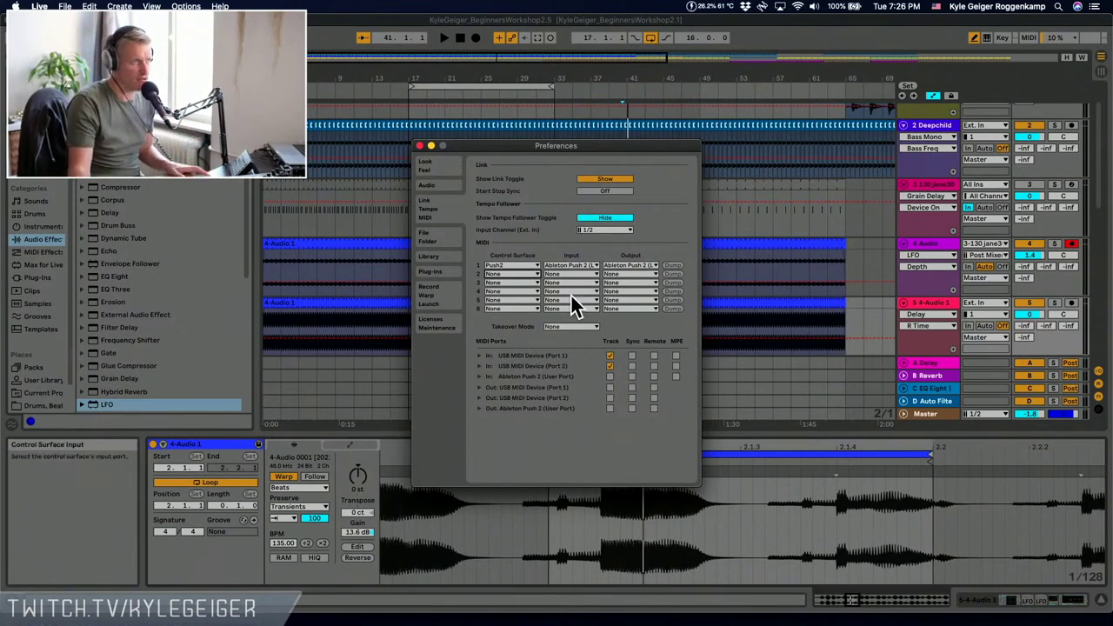
- Review the Library content locations and the plug-in sources, including the VST3 custom folder setting, and close the preferences
{"action": "left_click", "coordinate": [442, 257]}
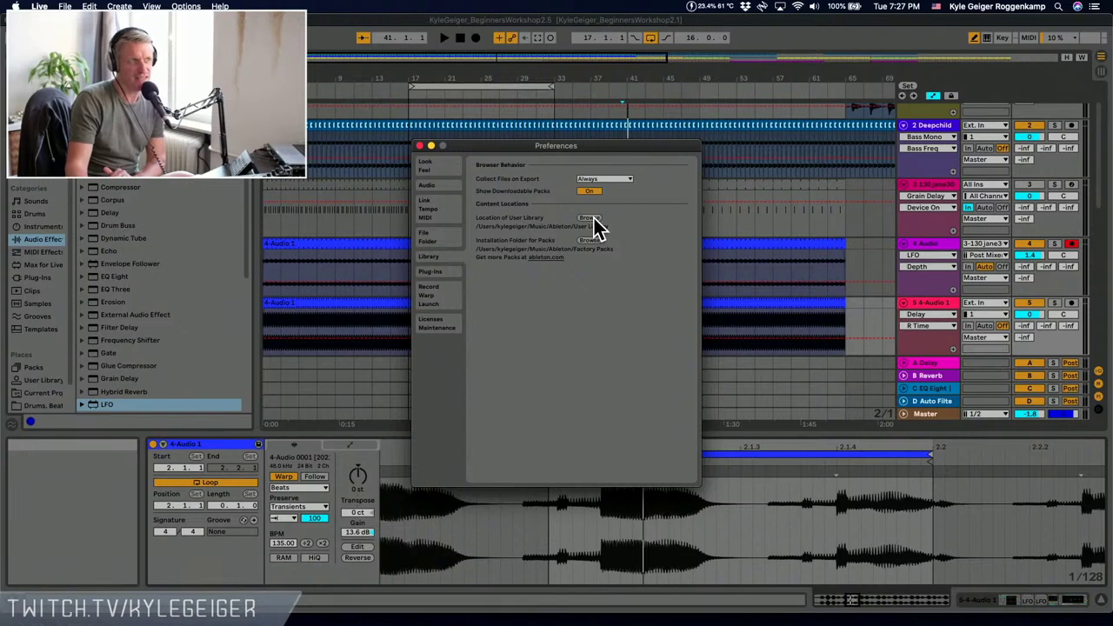
{"action": "left_click", "coordinate": [429, 271]}
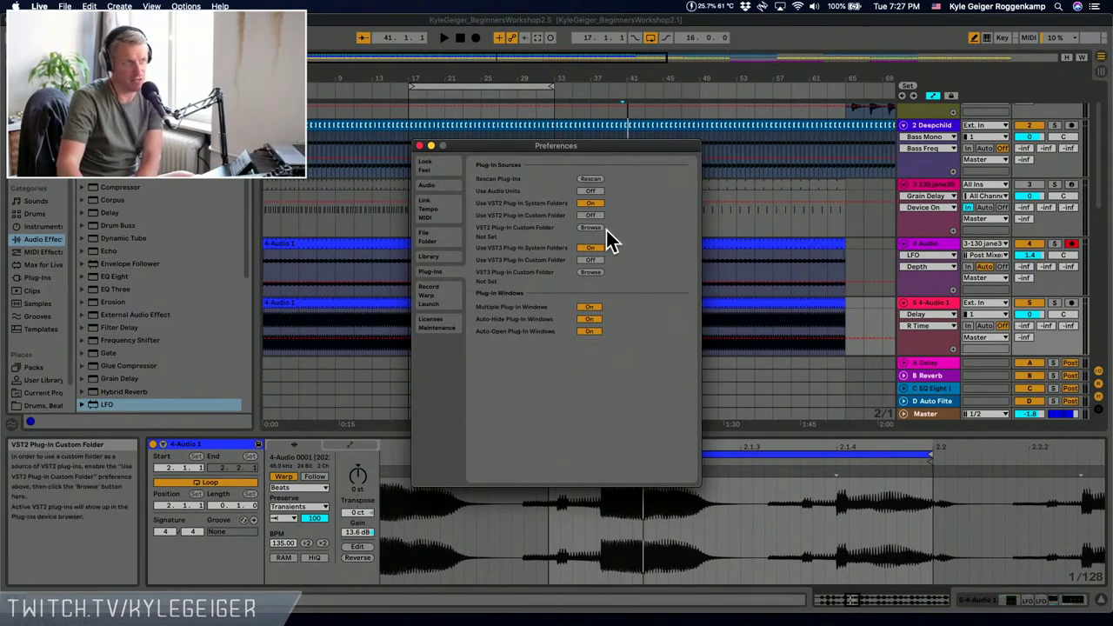
{"action": "left_click", "coordinate": [594, 273]}
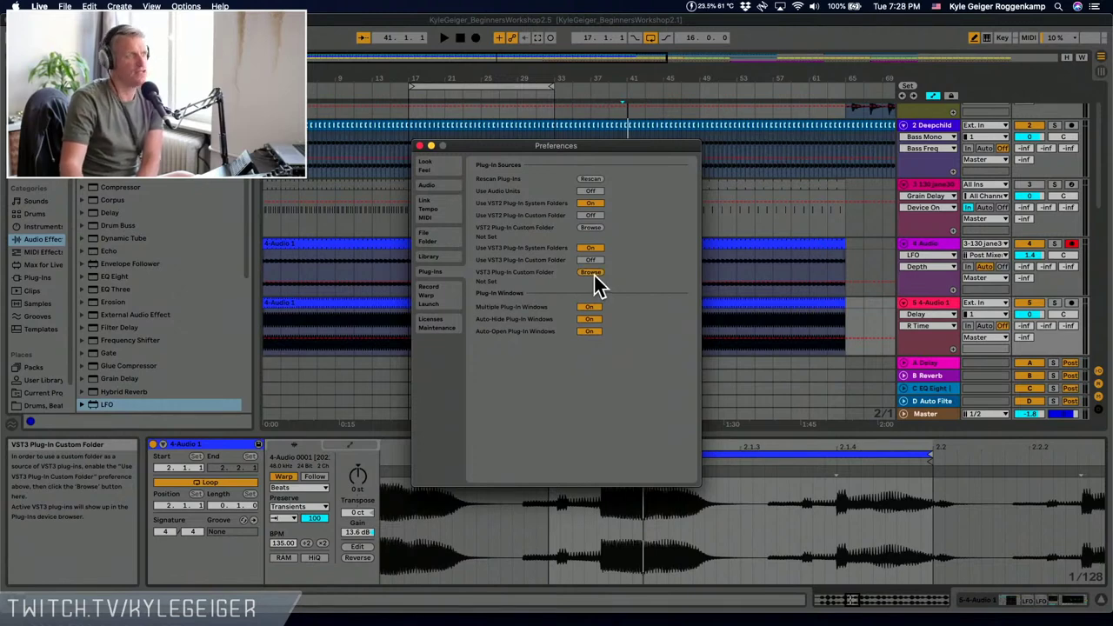
{"action": "left_click", "coordinate": [705, 352]}
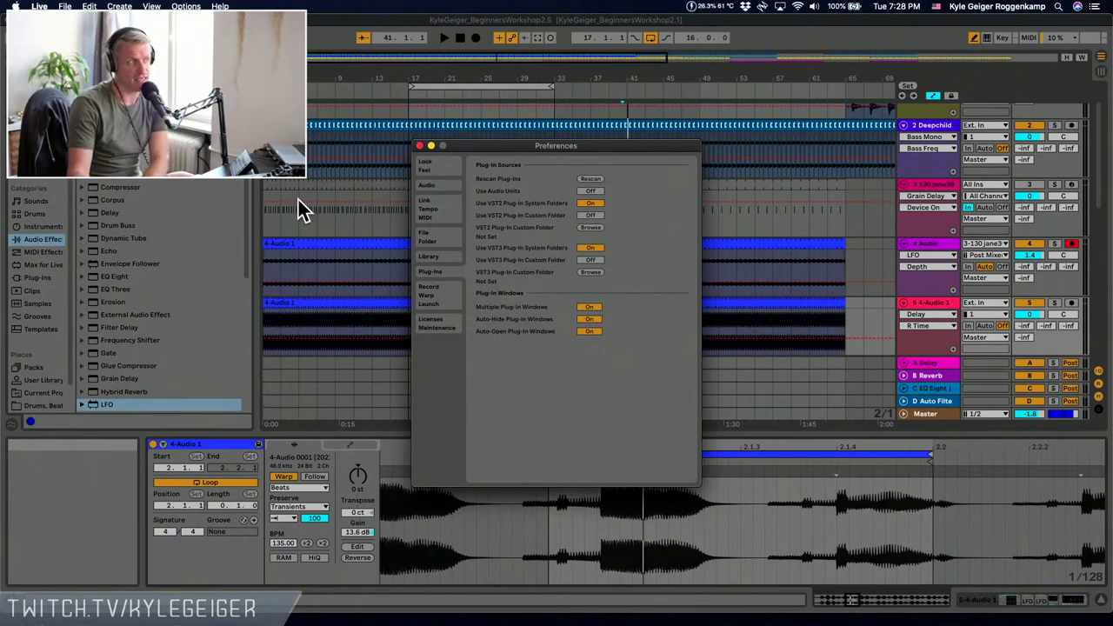
{"action": "key", "text": "Escape"}
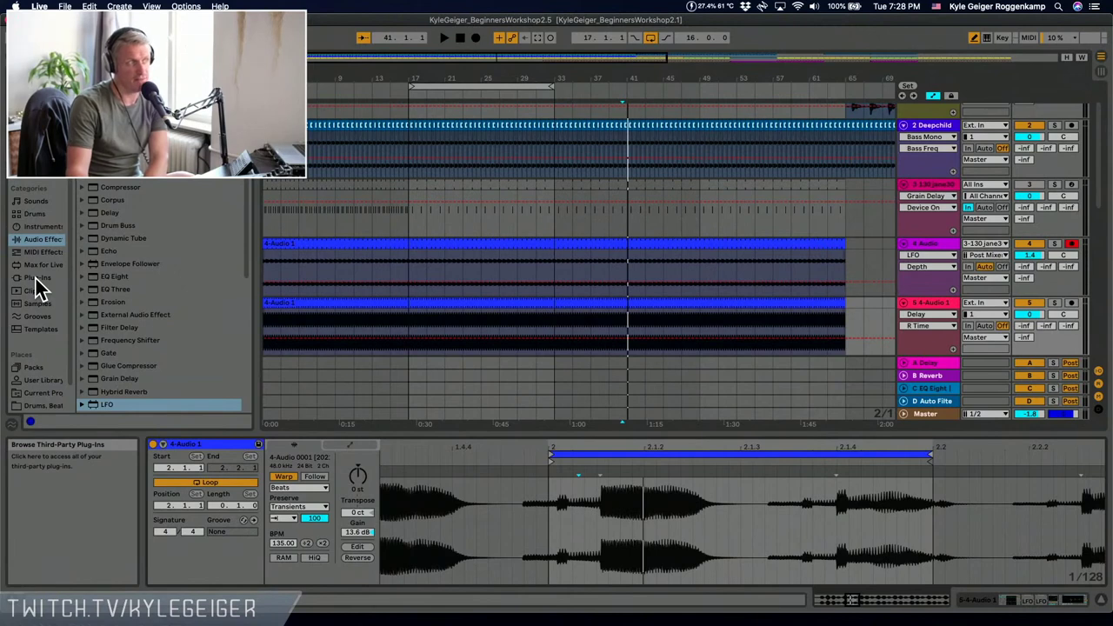
- Browse the third-party plug-ins, expand the vendor folder that contains Saturn 2, and select track 2
{"action": "left_click", "coordinate": [35, 278]}
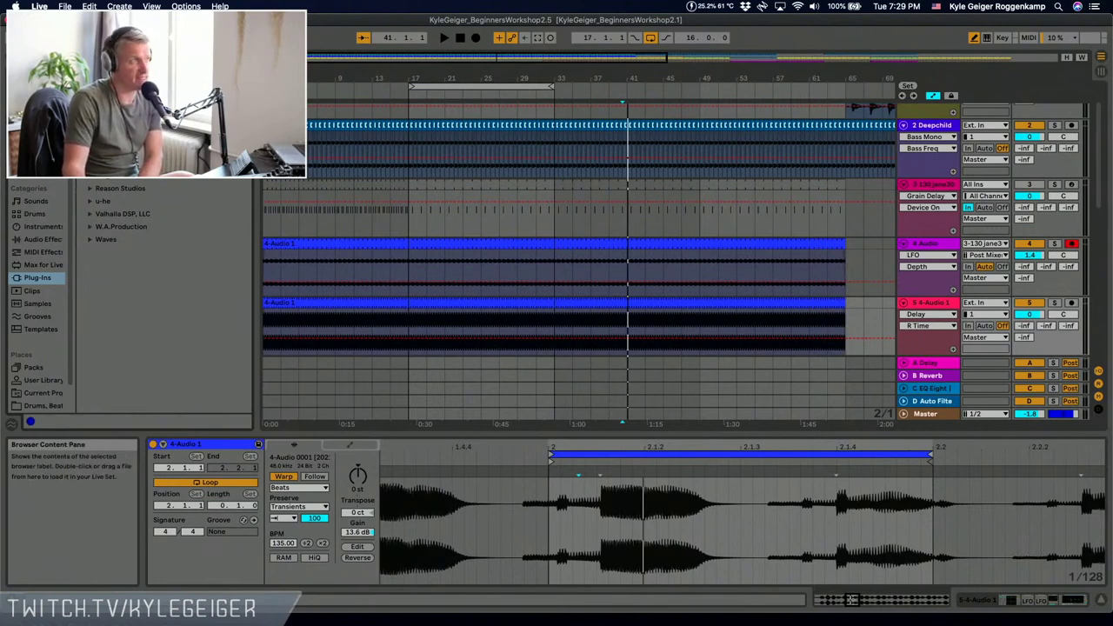
{"action": "left_click", "coordinate": [90, 112]}
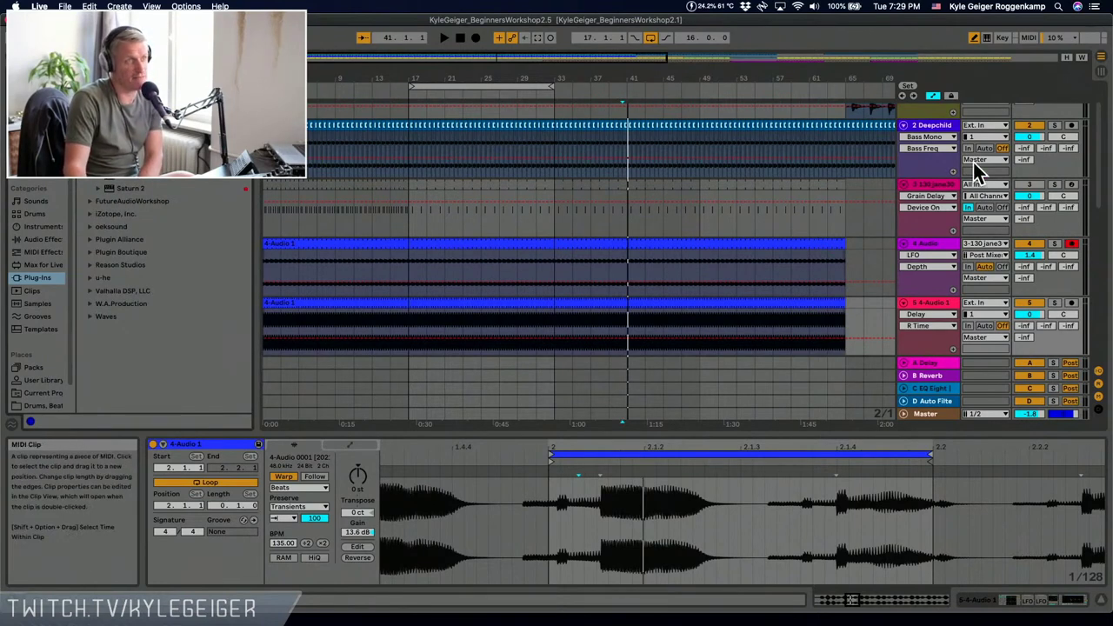
{"action": "left_click", "coordinate": [939, 131]}
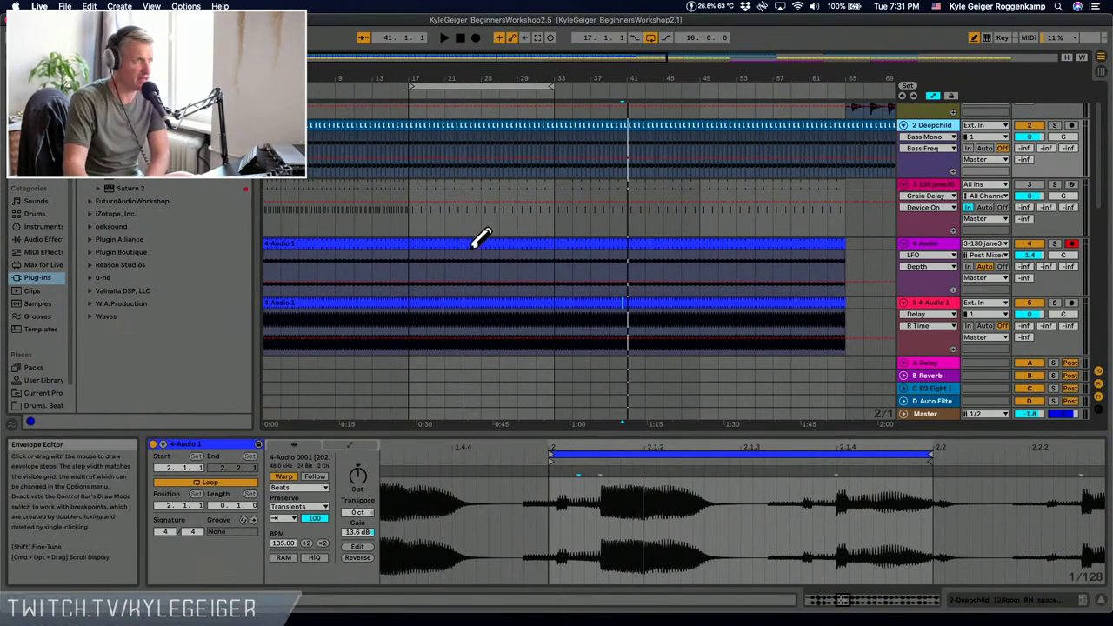
- Play the looped section from bar 17 and try adjusting the transposition of the clip on track 5
{"action": "left_click", "coordinate": [454, 87]}
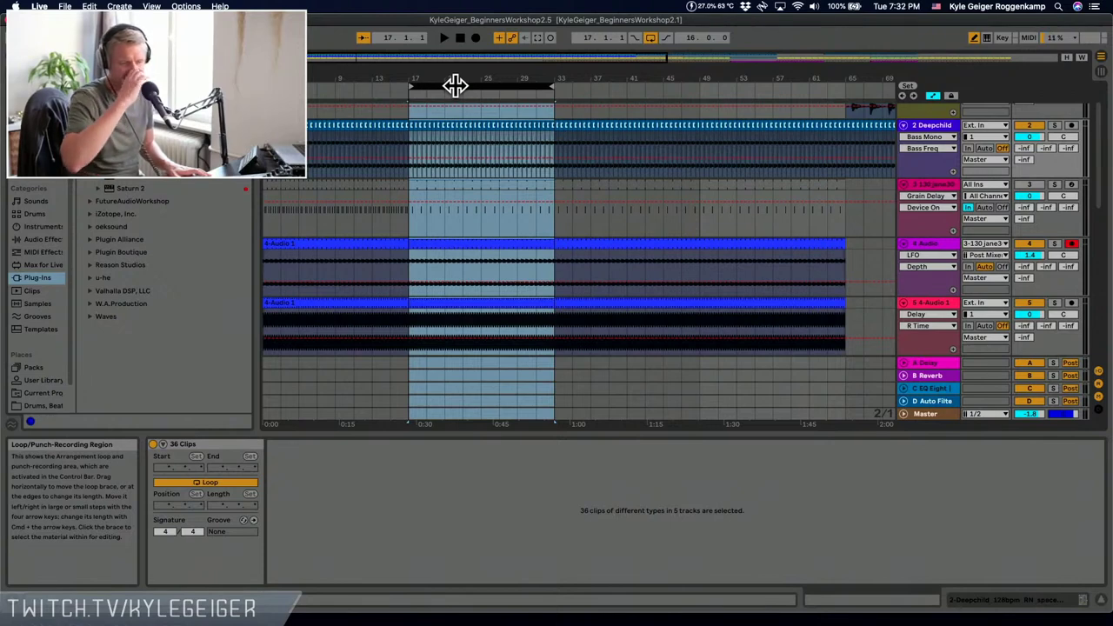
{"action": "key", "text": "space"}
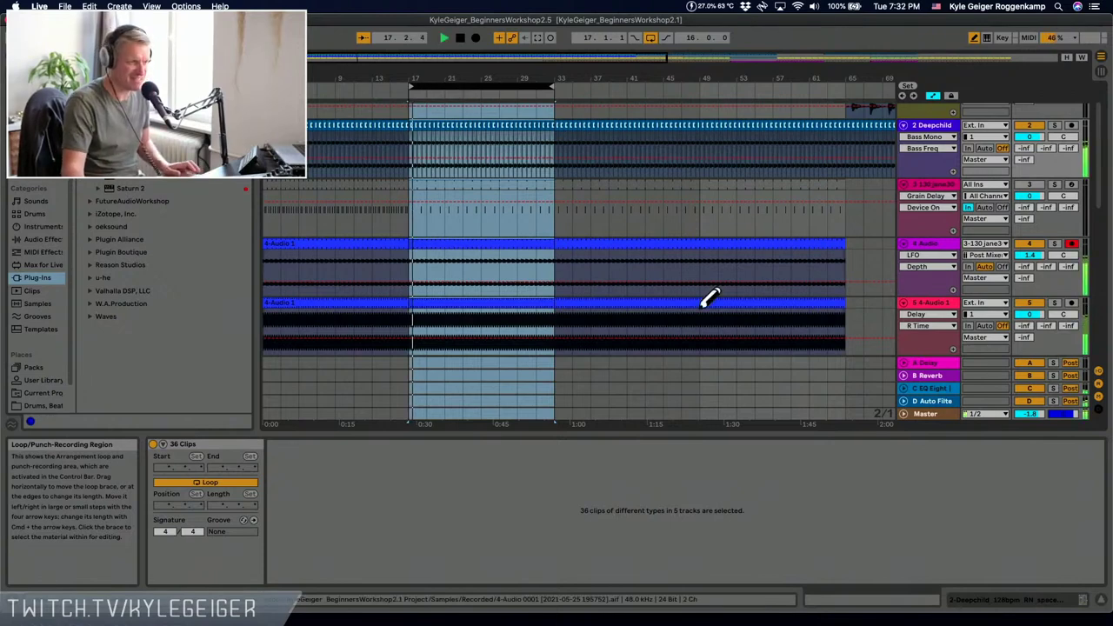
{"action": "left_click", "coordinate": [465, 304]}
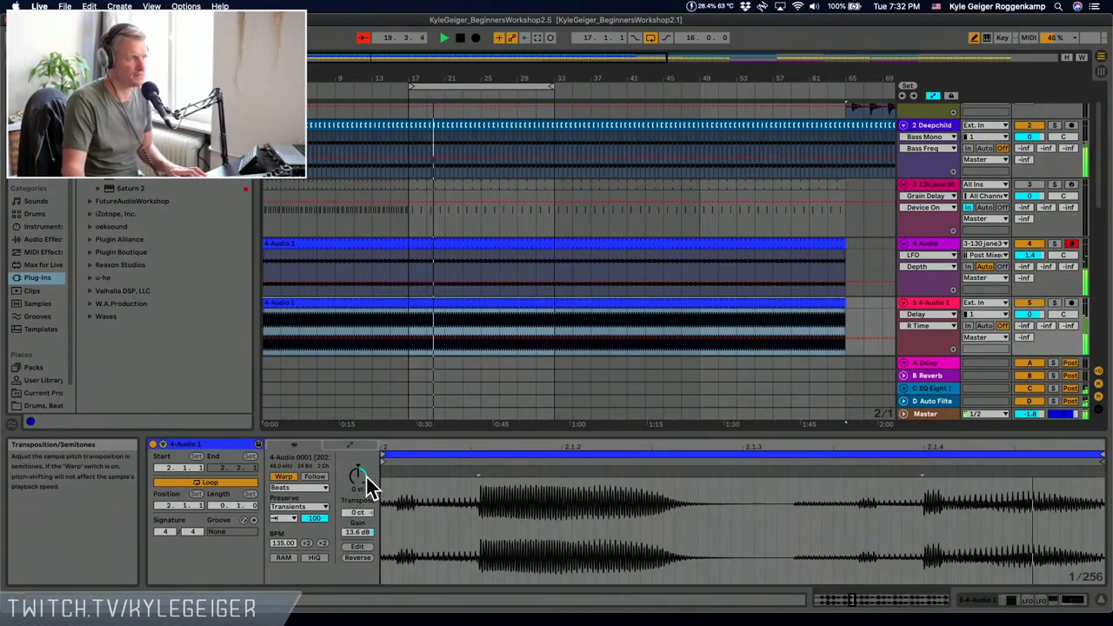
{"action": "mouse_move", "coordinate": [366, 475]}
{"action": "left_mouse_down"}
{"action": "mouse_move", "coordinate": [366, 418]}
{"action": "mouse_move", "coordinate": [366, 475]}
{"action": "left_mouse_up"}
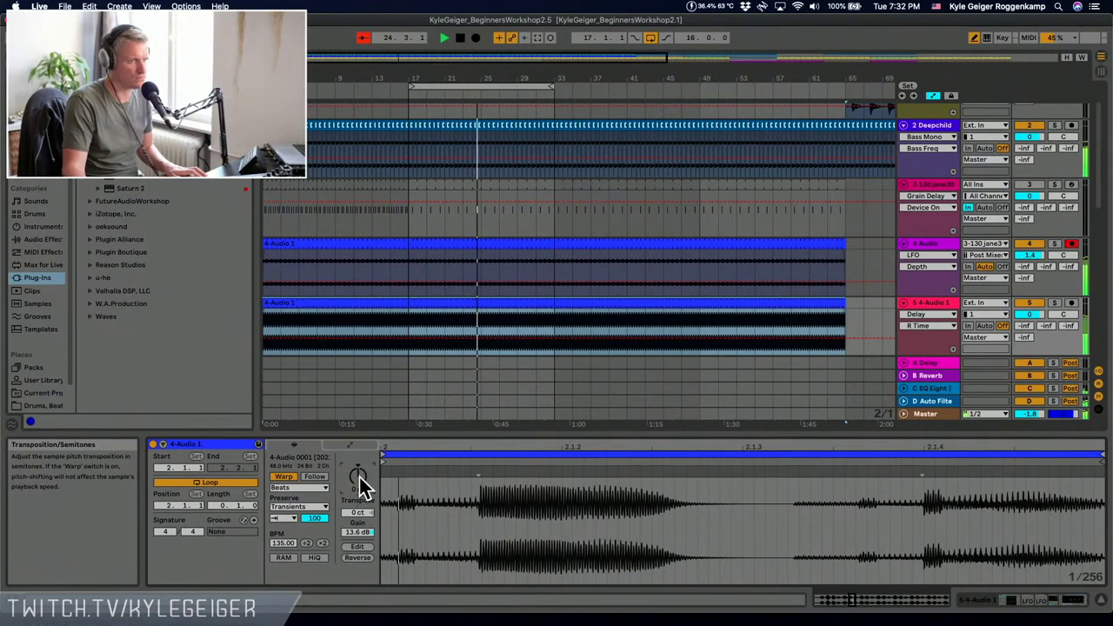
- Show the device chain of track 5 and move EQ Eight's low-cut filter to about 1.29 kHz
{"action": "left_click", "coordinate": [1043, 599]}
{"action": "left_click_drag", "start_coordinate": [911, 518], "coordinate": [967, 525]}
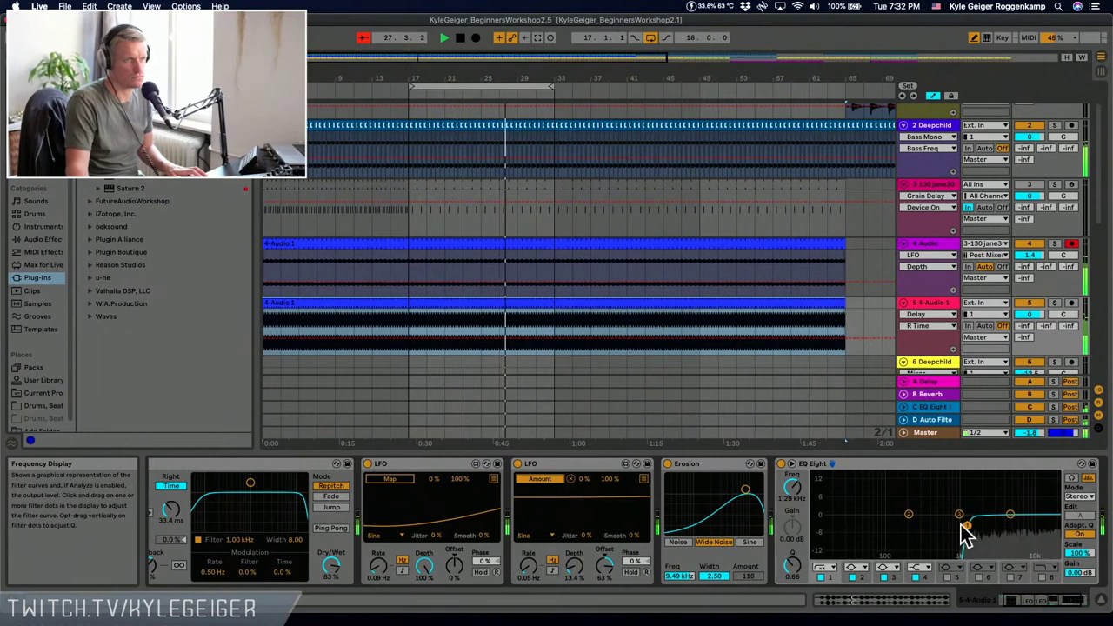
- Solo track 5 while raising EQ Eight's low-cut filter to about 2.67 kHz, and take the track out of solo
{"action": "left_click", "coordinate": [1055, 303]}
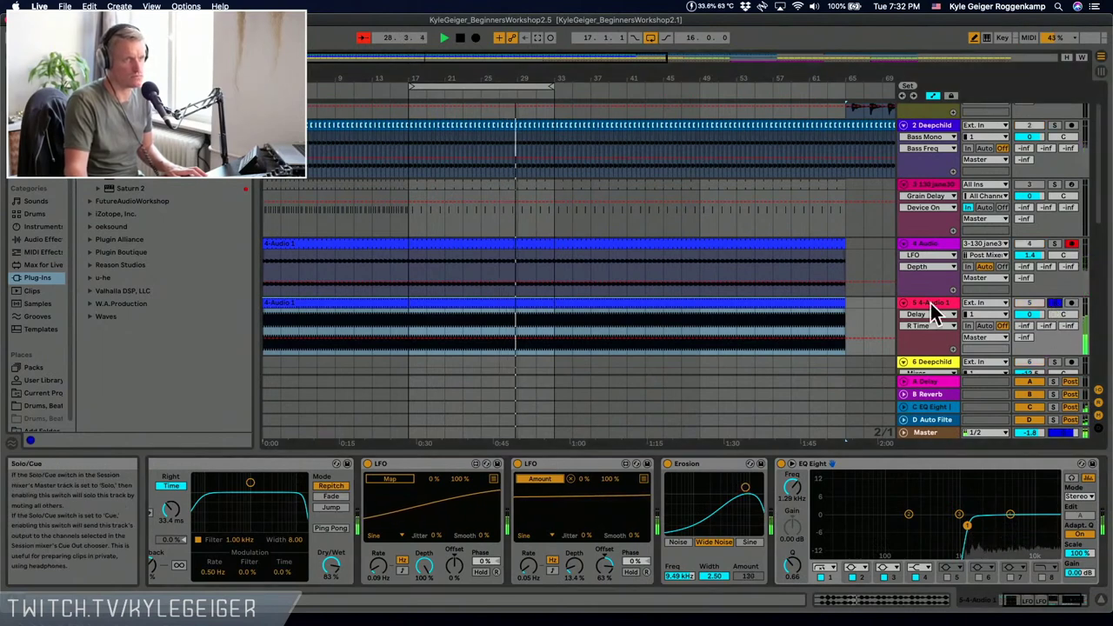
{"action": "left_click_drag", "start_coordinate": [965, 526], "coordinate": [989, 525]}
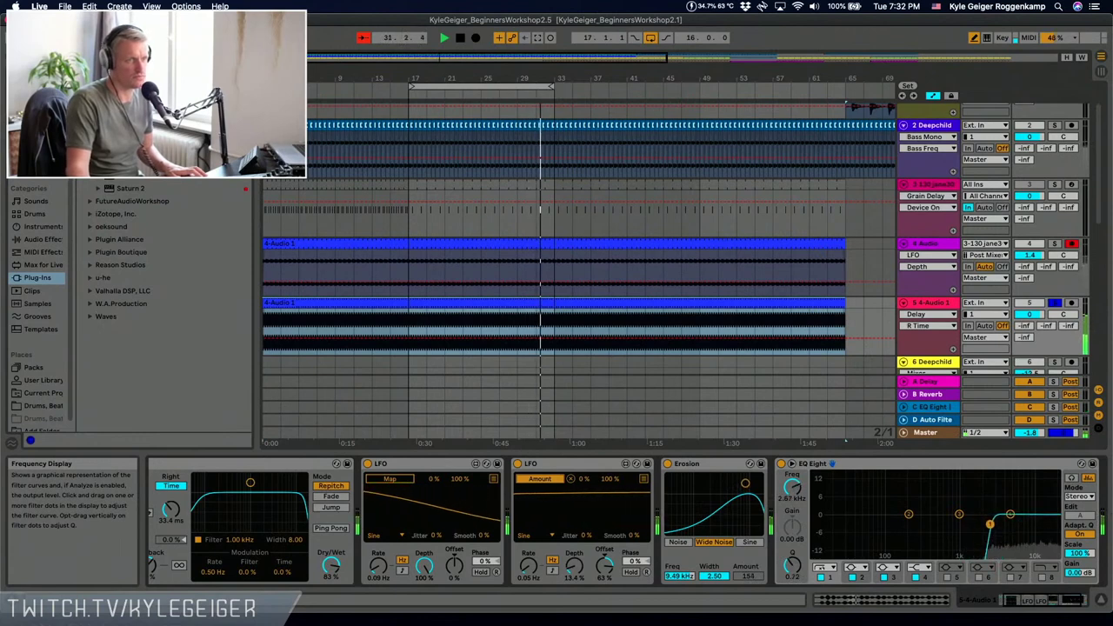
{"action": "left_click", "coordinate": [1055, 303]}
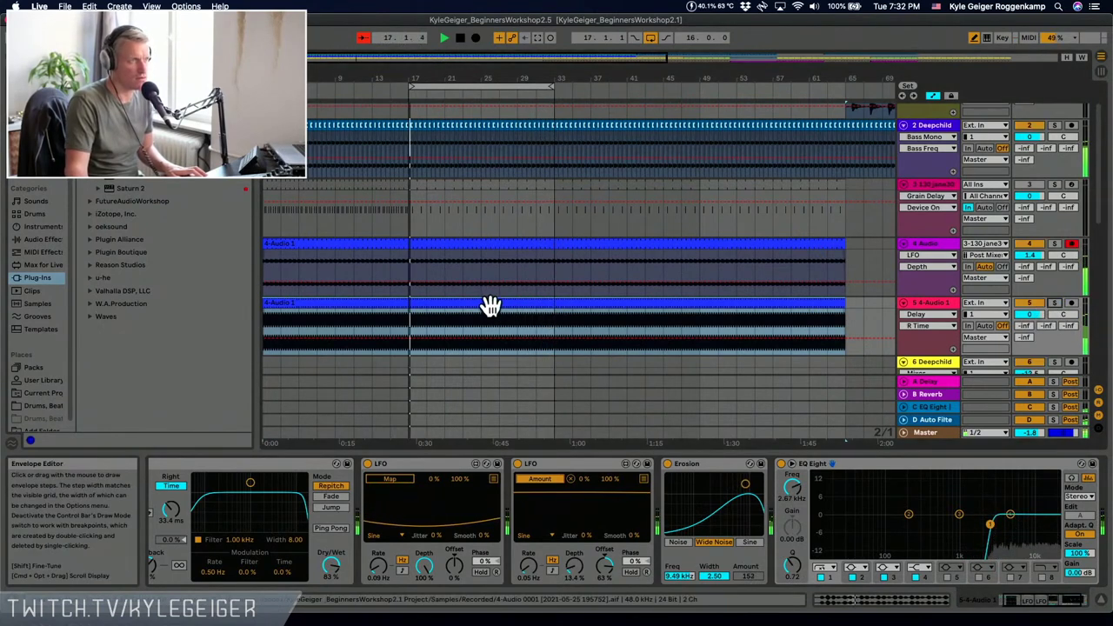
- Transpose the track 5 clip to -18 semitones and check its transposition envelope
{"action": "key", "text": "shift+Tab"}
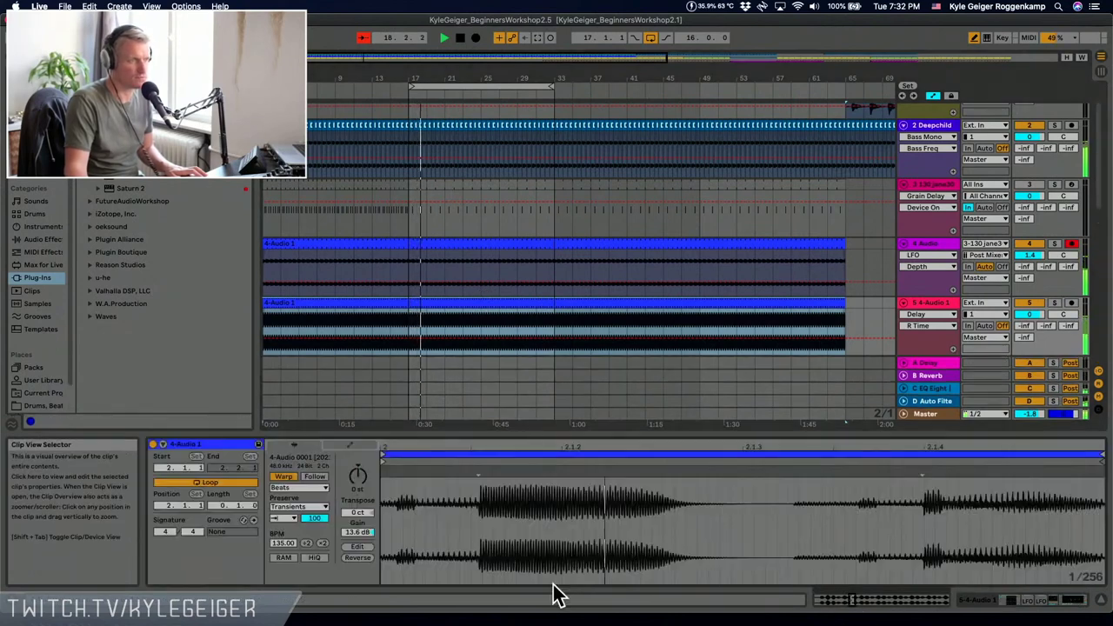
{"action": "left_click_drag", "start_coordinate": [355, 481], "coordinate": [354, 514]}
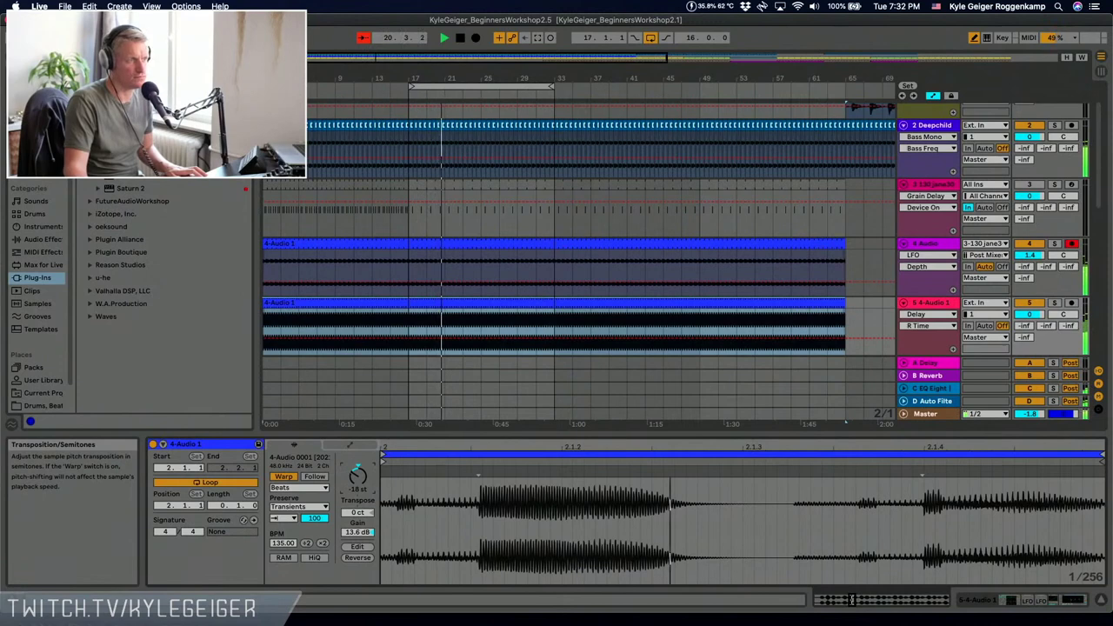
{"action": "left_click", "coordinate": [351, 446]}
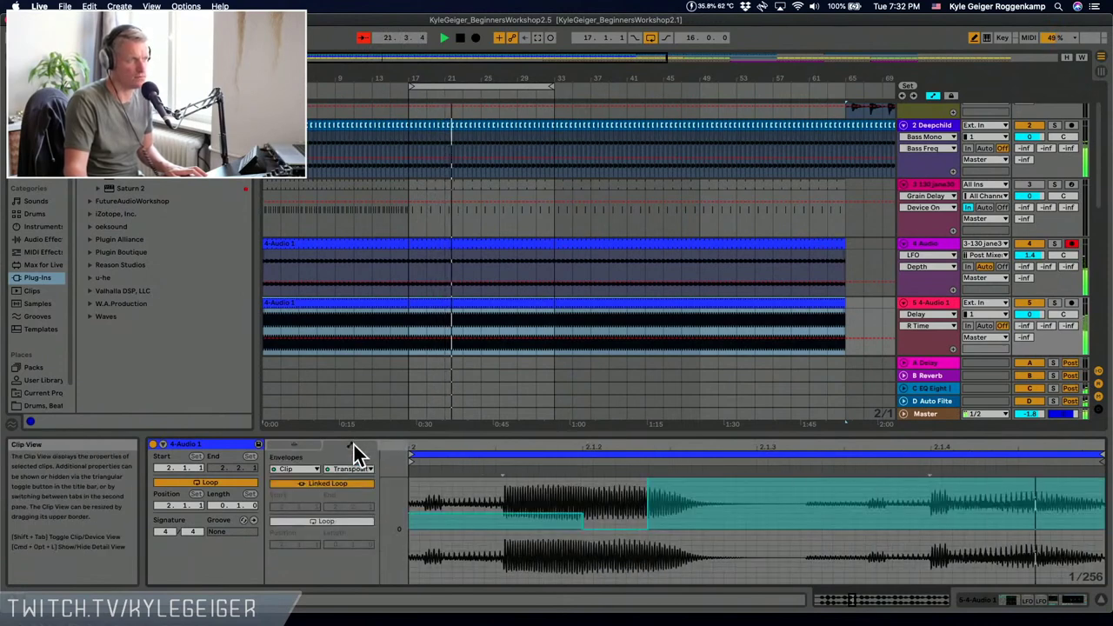
{"action": "left_click", "coordinate": [293, 444]}
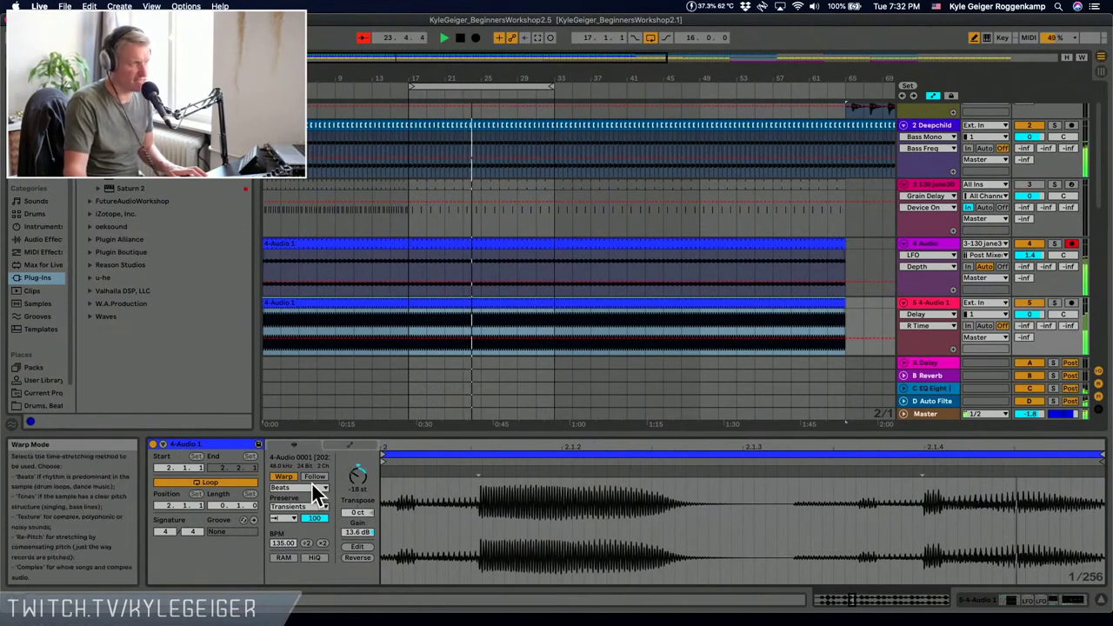
- Draw a nearly level gain envelope in the track 5 clip from just before beat 2.1.3 to the end, and leave draw mode
{"action": "left_click", "coordinate": [359, 446]}
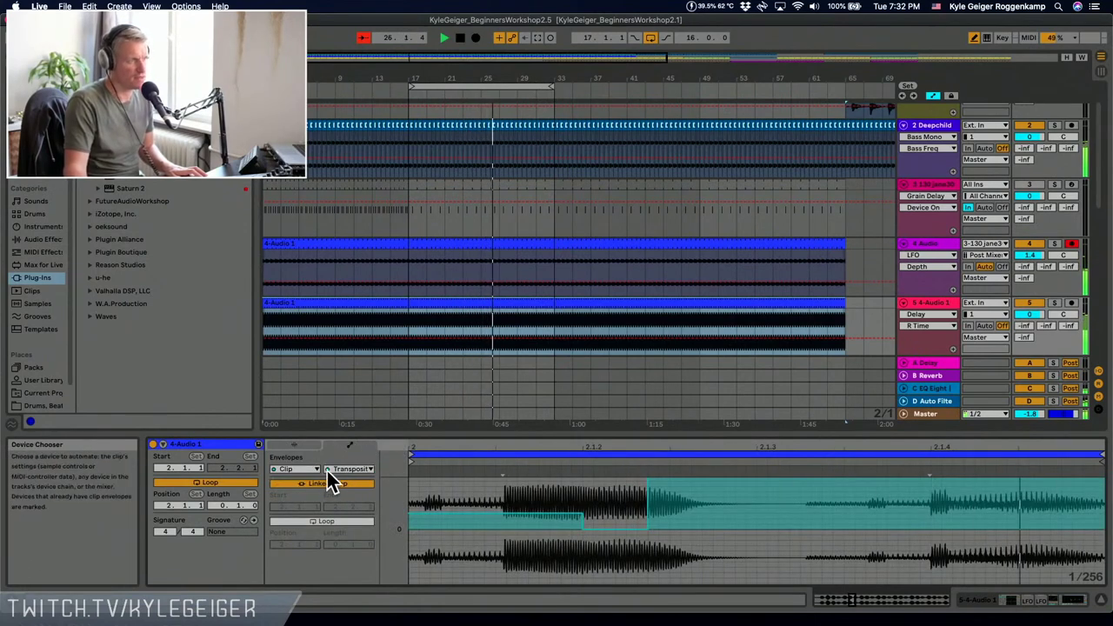
{"action": "left_click", "coordinate": [337, 470]}
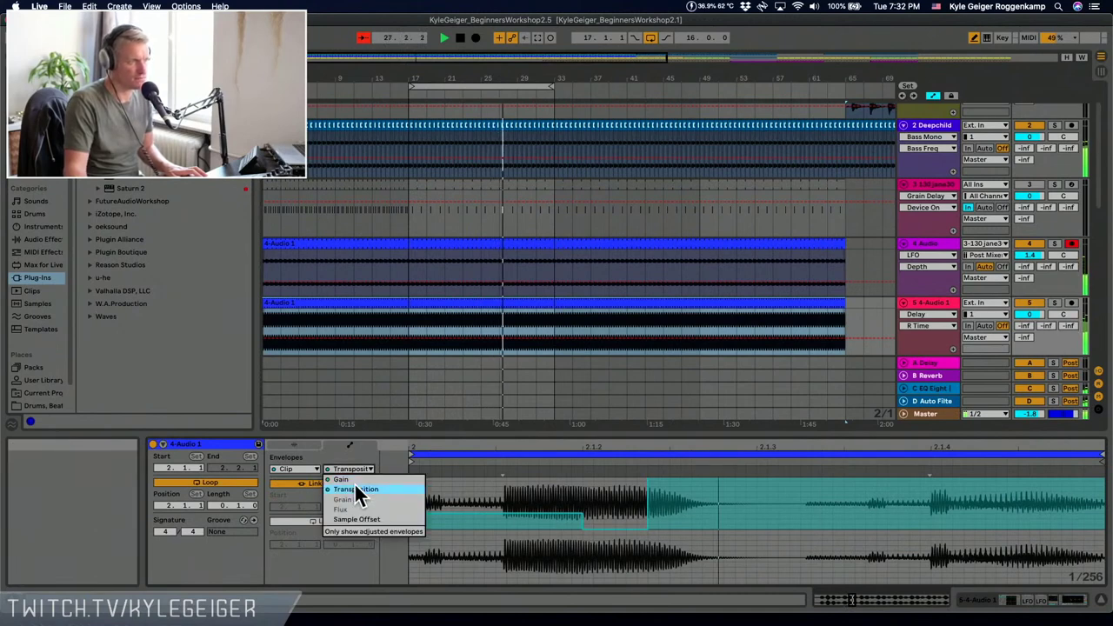
{"action": "left_click", "coordinate": [354, 490]}
{"action": "mouse_move", "coordinate": [899, 525]}
{"action": "left_mouse_down"}
{"action": "mouse_move", "coordinate": [899, 554]}
{"action": "mouse_move", "coordinate": [924, 592]}
{"action": "mouse_move", "coordinate": [844, 601]}
{"action": "mouse_move", "coordinate": [758, 487]}
{"action": "mouse_move", "coordinate": [927, 489]}
{"action": "left_mouse_up"}
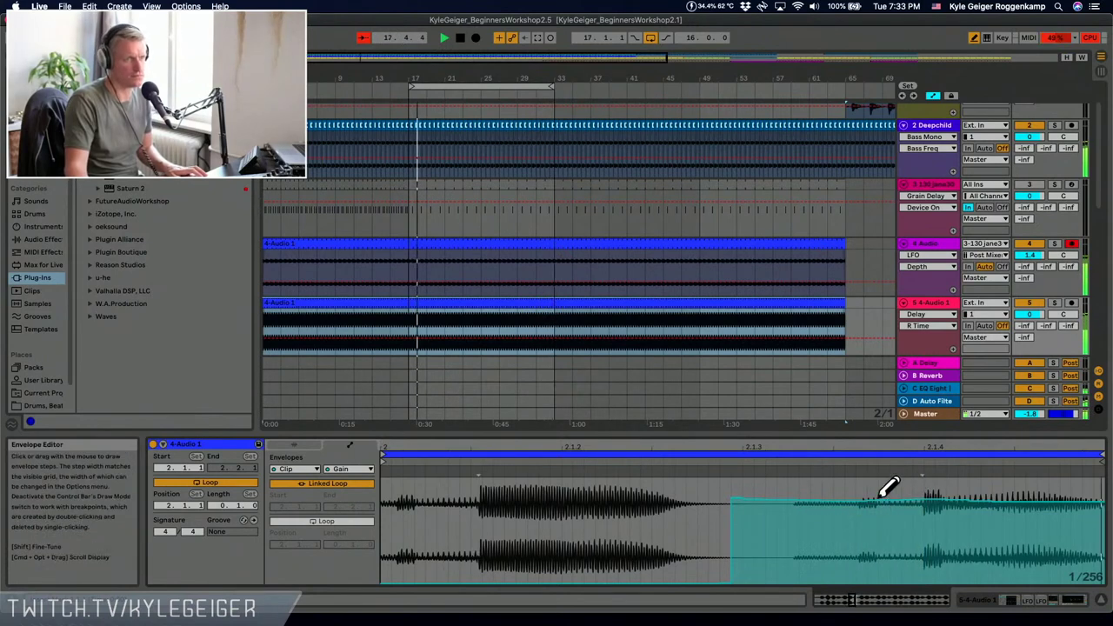
{"action": "key", "text": "b"}
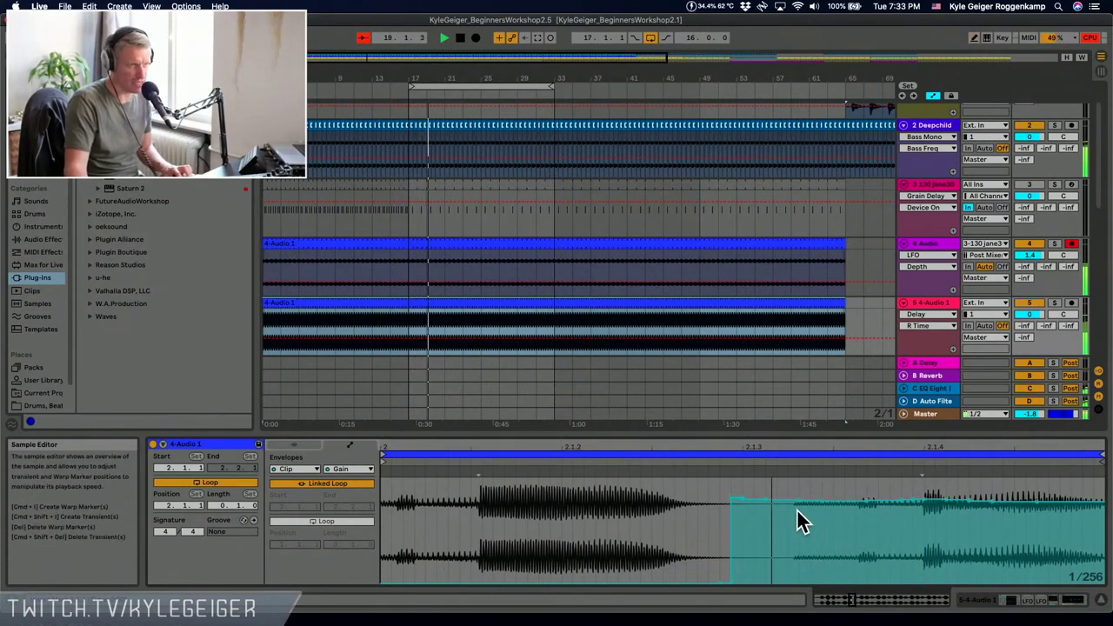
- Warp the track 5 sample so that its second sound starts at about beat 2.1.3, and mute track 4
{"action": "left_click", "coordinate": [301, 444]}
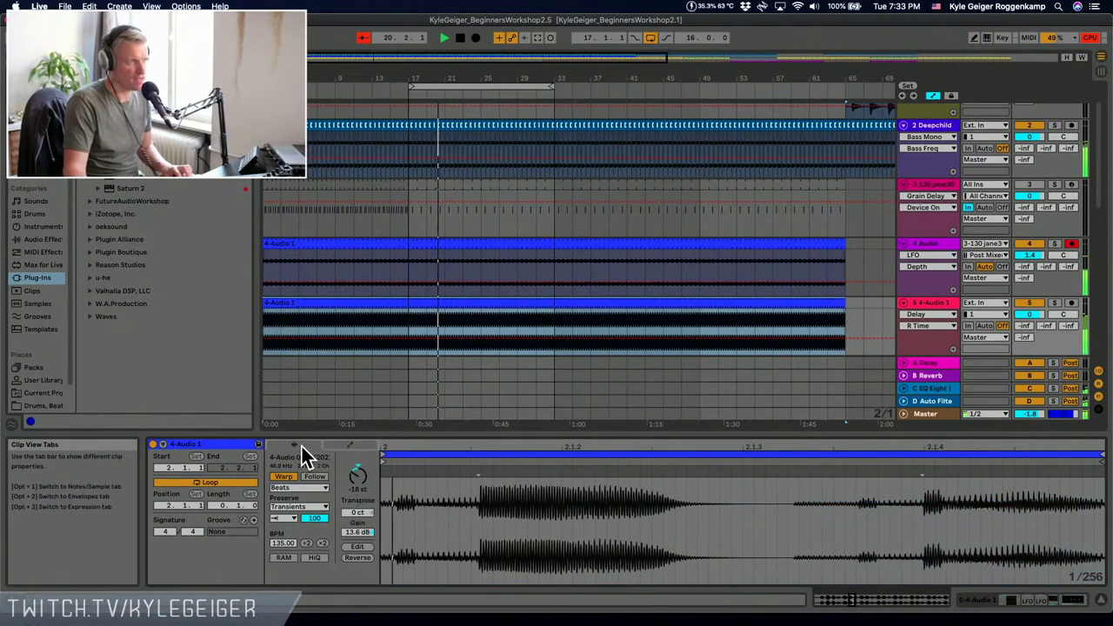
{"action": "left_click", "coordinate": [349, 445]}
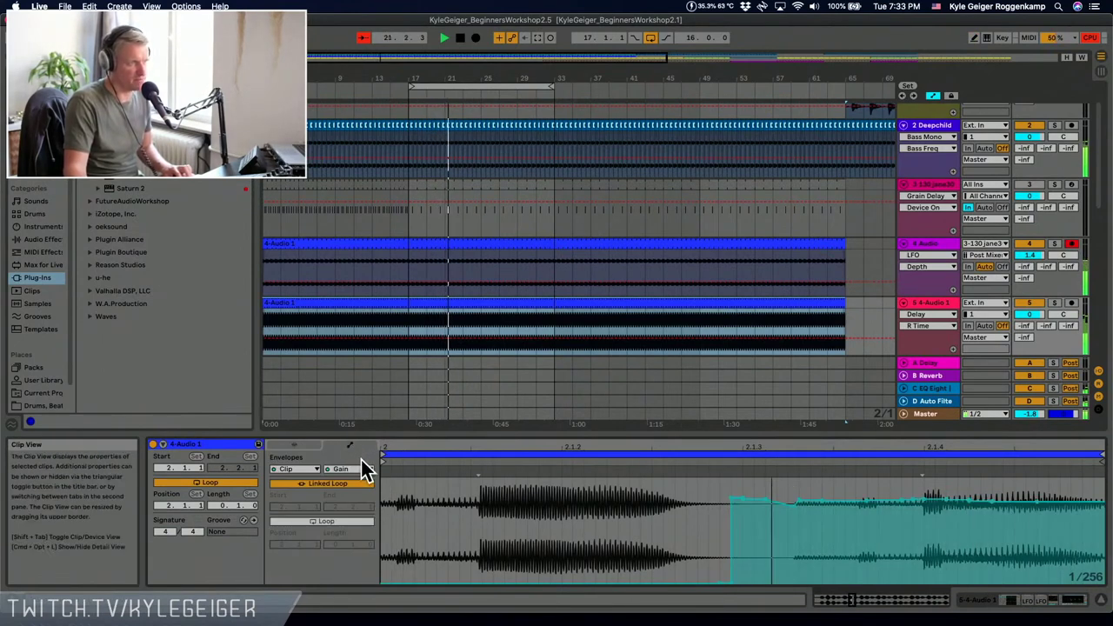
{"action": "left_click", "coordinate": [301, 445]}
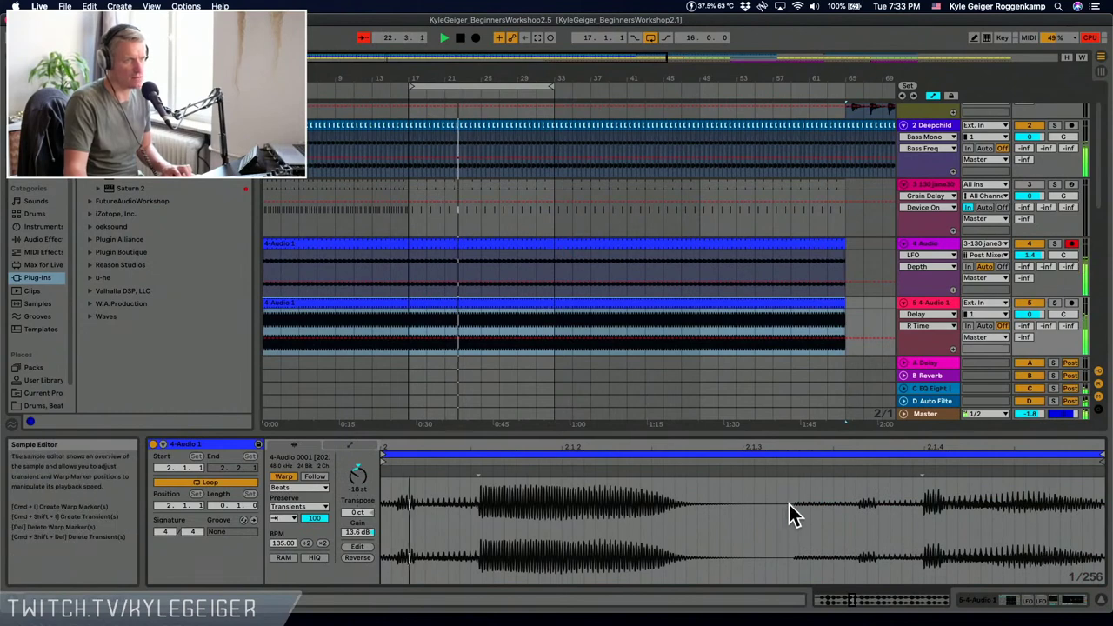
{"action": "mouse_move", "coordinate": [795, 475]}
{"action": "left_mouse_down"}
{"action": "mouse_move", "coordinate": [717, 477]}
{"action": "mouse_move", "coordinate": [751, 477]}
{"action": "left_mouse_up"}
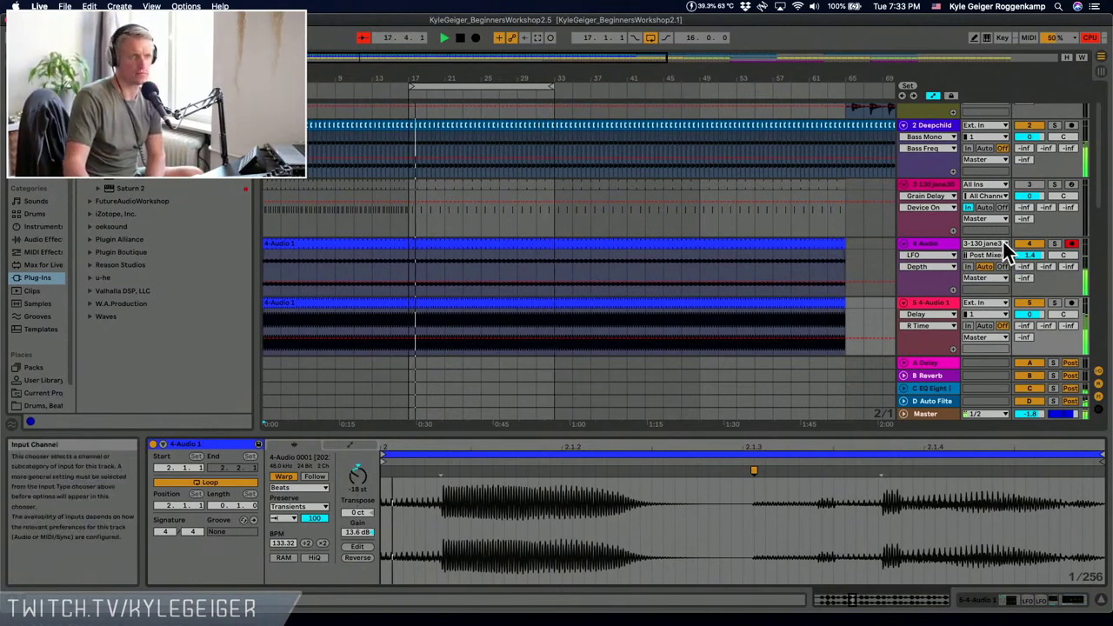
{"action": "left_click", "coordinate": [1029, 244]}
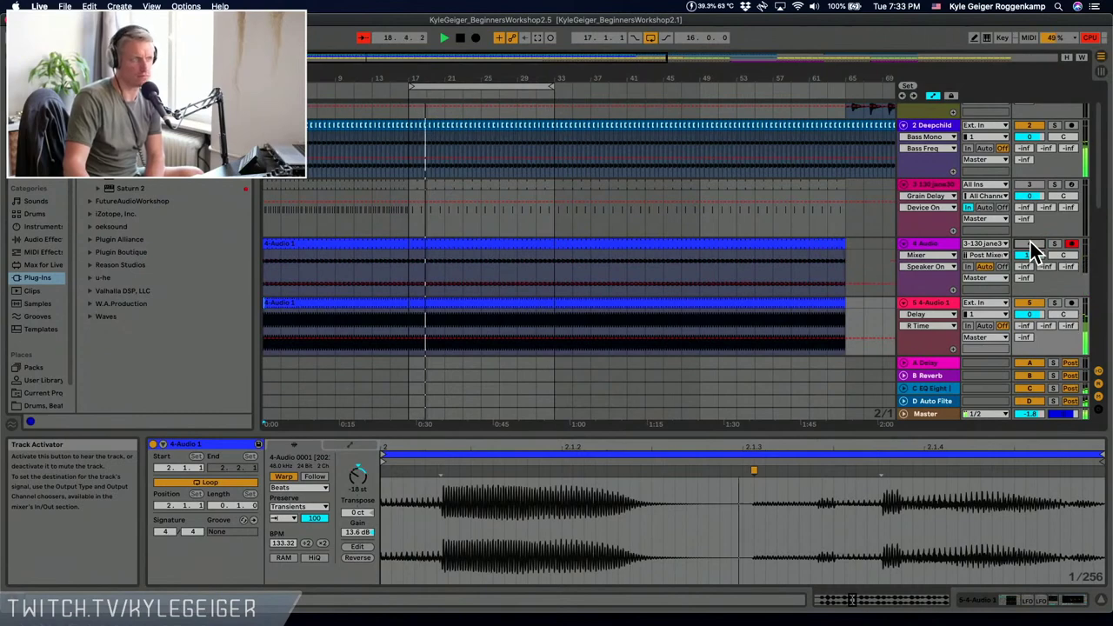
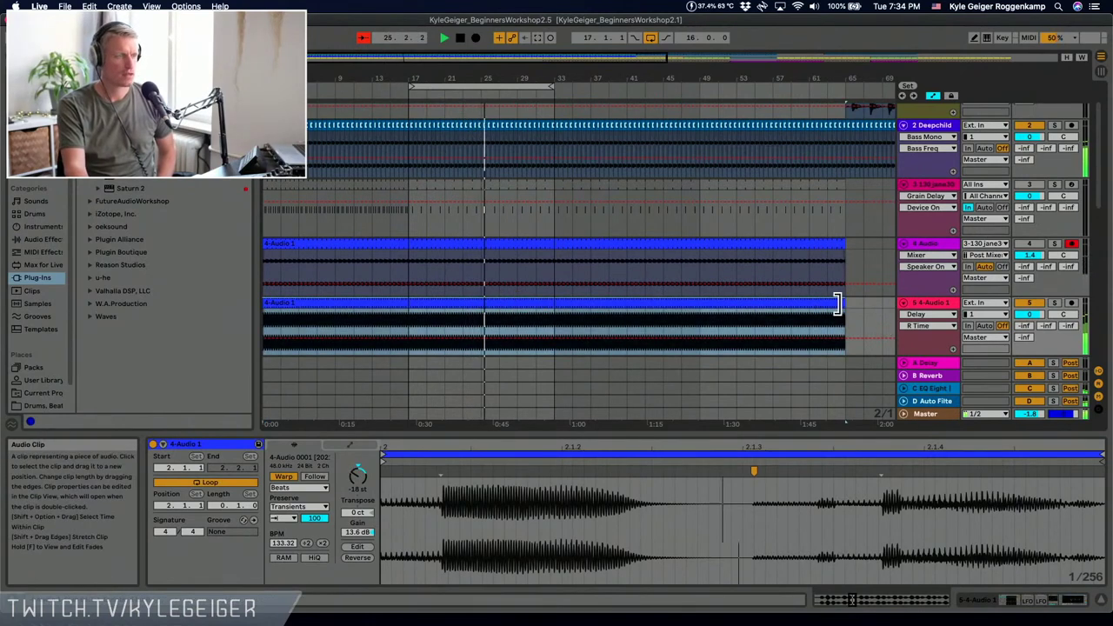
- Show the device chain of the 909 Core Kit on track 7 and select its Hand Clap pad
{"action": "scroll", "coordinate": [491, 235], "scroll_direction": "up", "scroll_amount": 2}
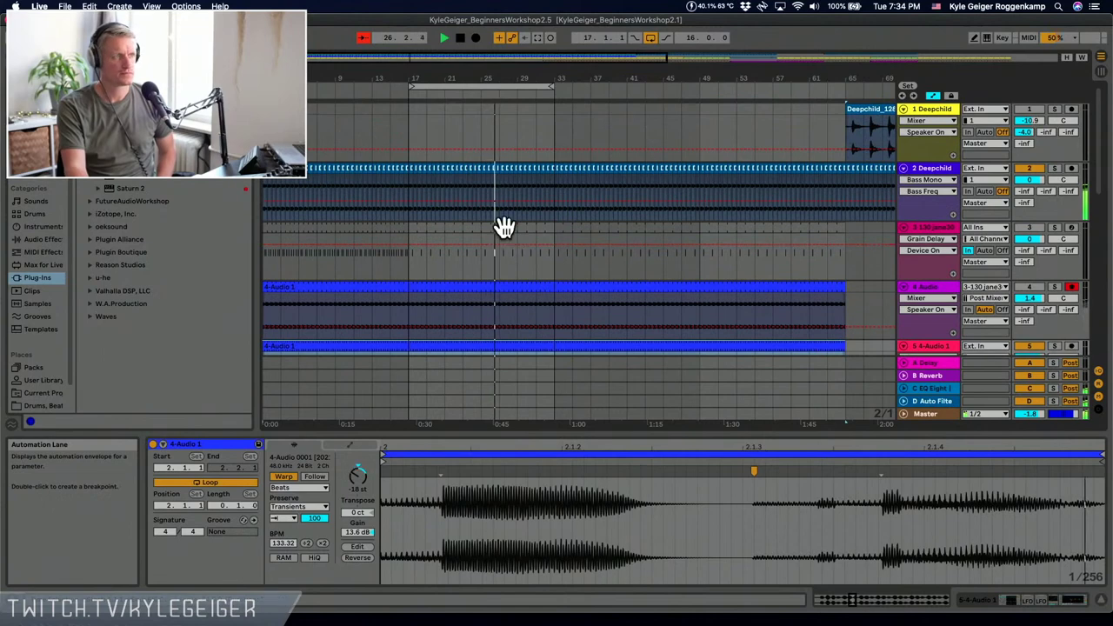
{"action": "scroll", "coordinate": [934, 269], "scroll_direction": "down", "scroll_amount": 10}
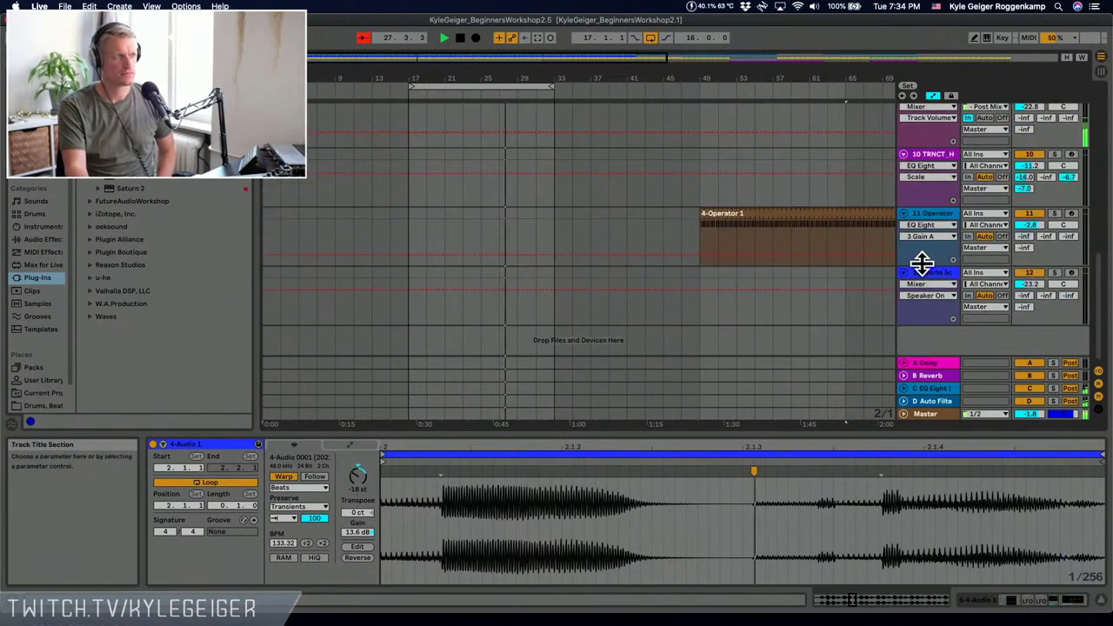
{"action": "scroll", "coordinate": [927, 261], "scroll_direction": "up", "scroll_amount": 2}
{"action": "scroll", "coordinate": [929, 252], "scroll_direction": "up", "scroll_amount": 6}
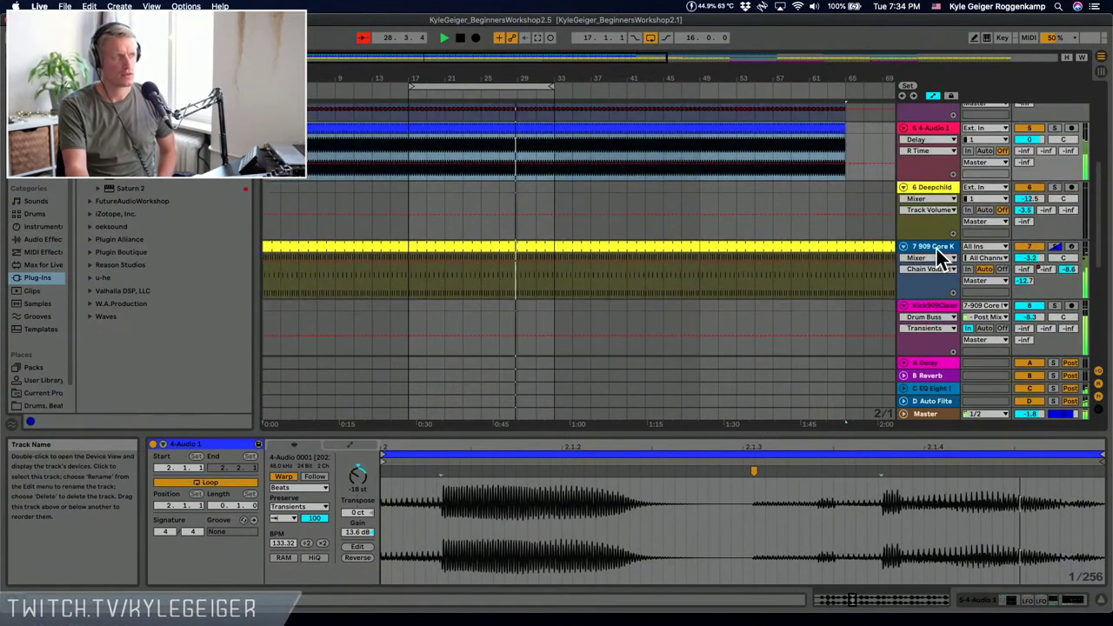
{"action": "left_click", "coordinate": [941, 247]}
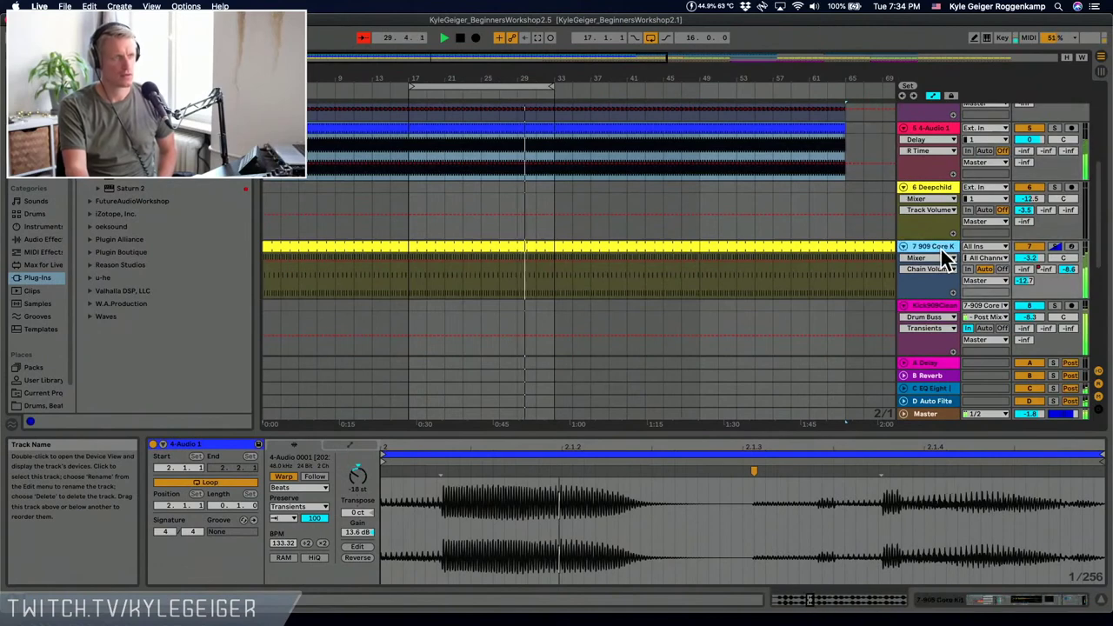
{"action": "left_click", "coordinate": [976, 600]}
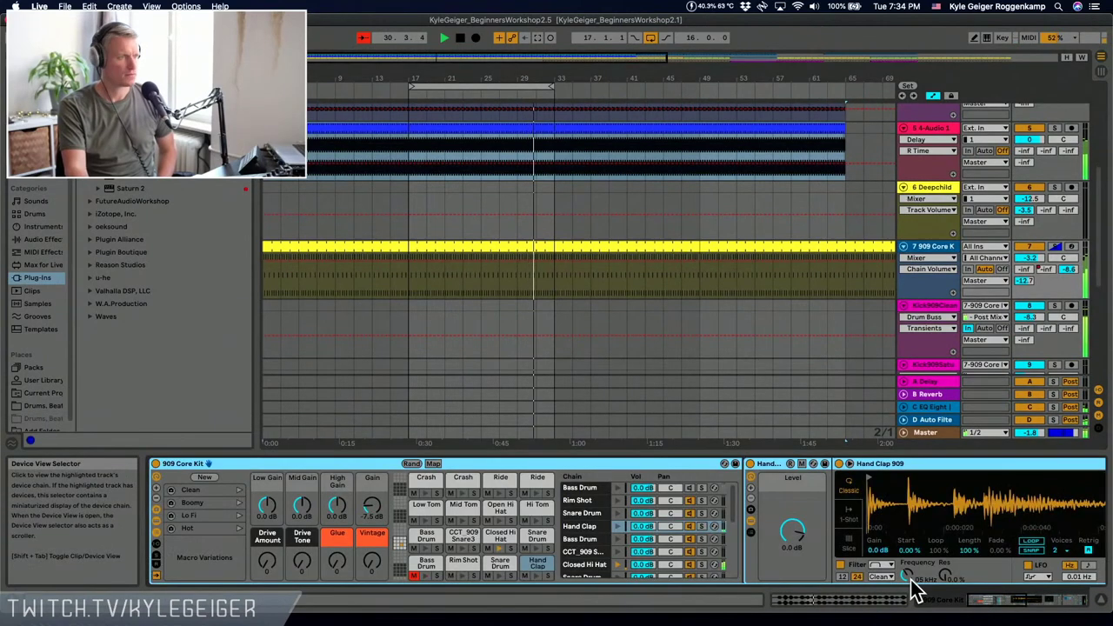
{"action": "left_click", "coordinate": [541, 567]}
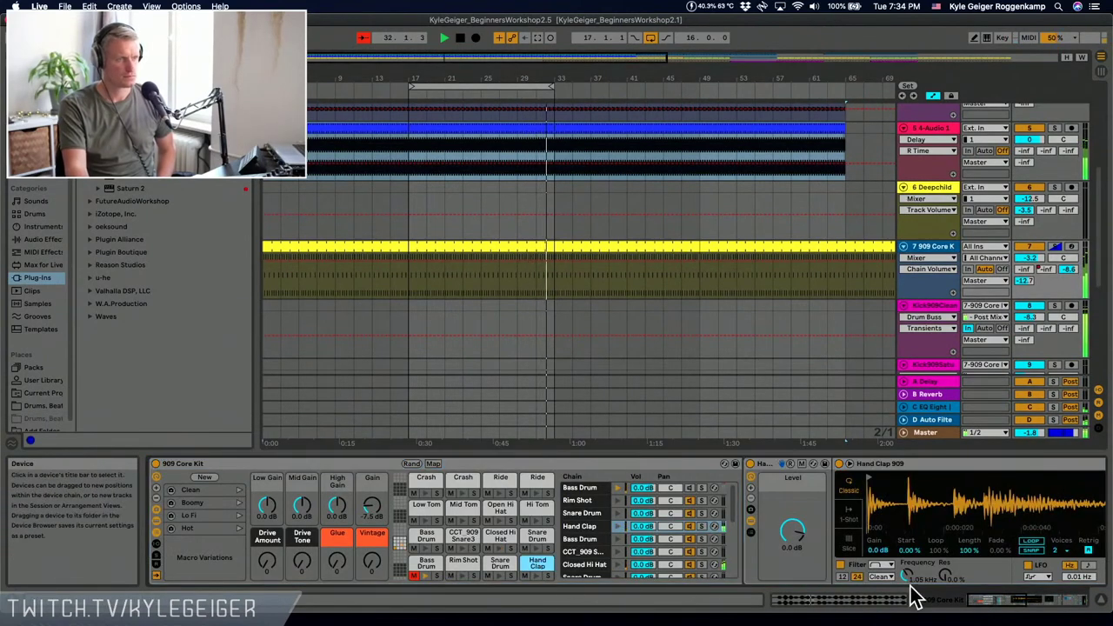
- Lower the hand clap's filter frequency to about 244 Hz, set its LFO rate to 30 Hz, and show the sampler's controls
{"action": "left_click_drag", "start_coordinate": [914, 585], "coordinate": [915, 604]}
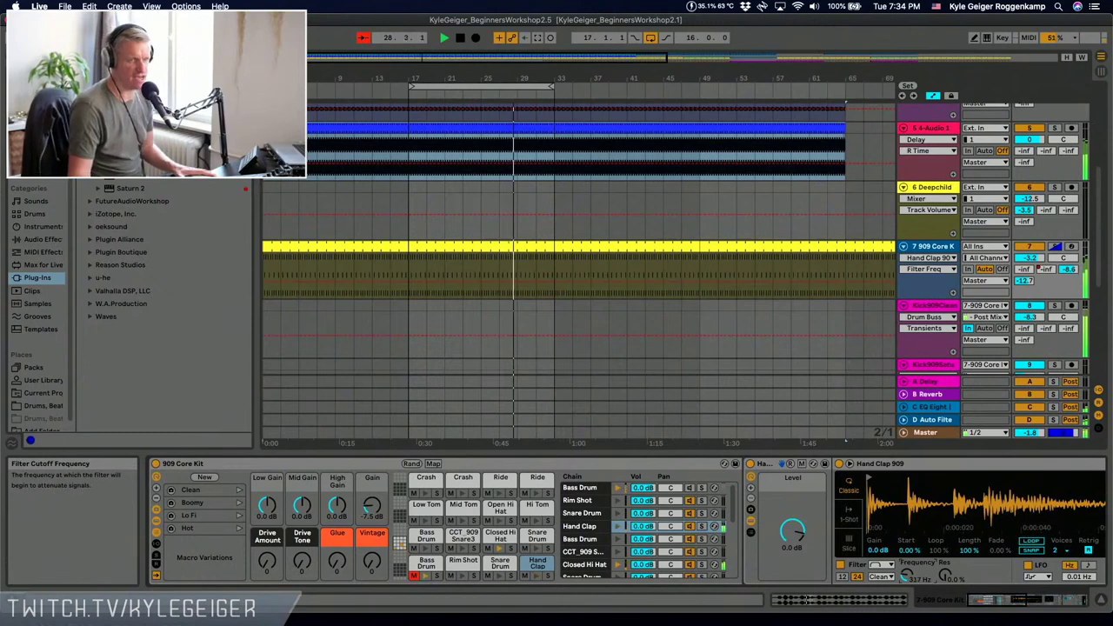
{"action": "left_click", "coordinate": [1071, 577]}
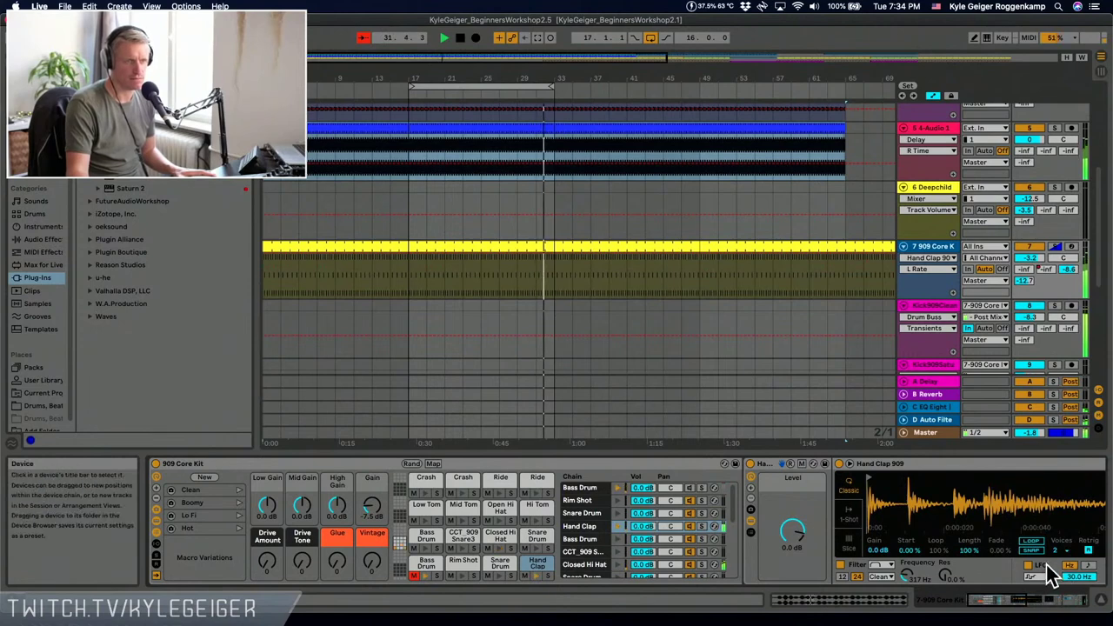
{"action": "scroll", "coordinate": [1038, 602], "scroll_direction": "right", "scroll_amount": 5}
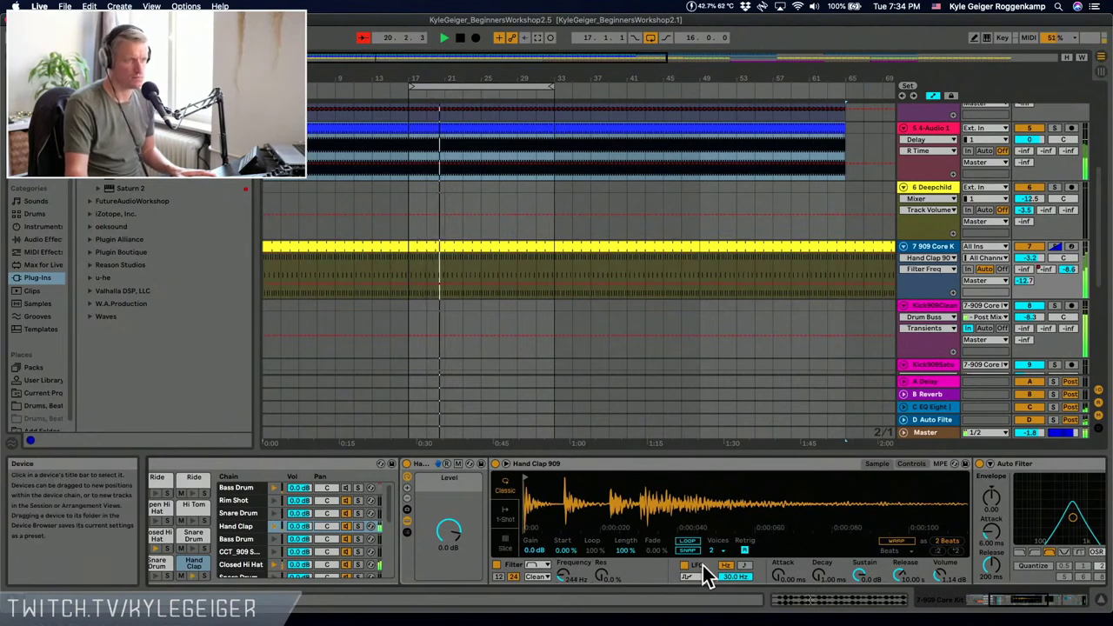
{"action": "left_click", "coordinate": [911, 464]}
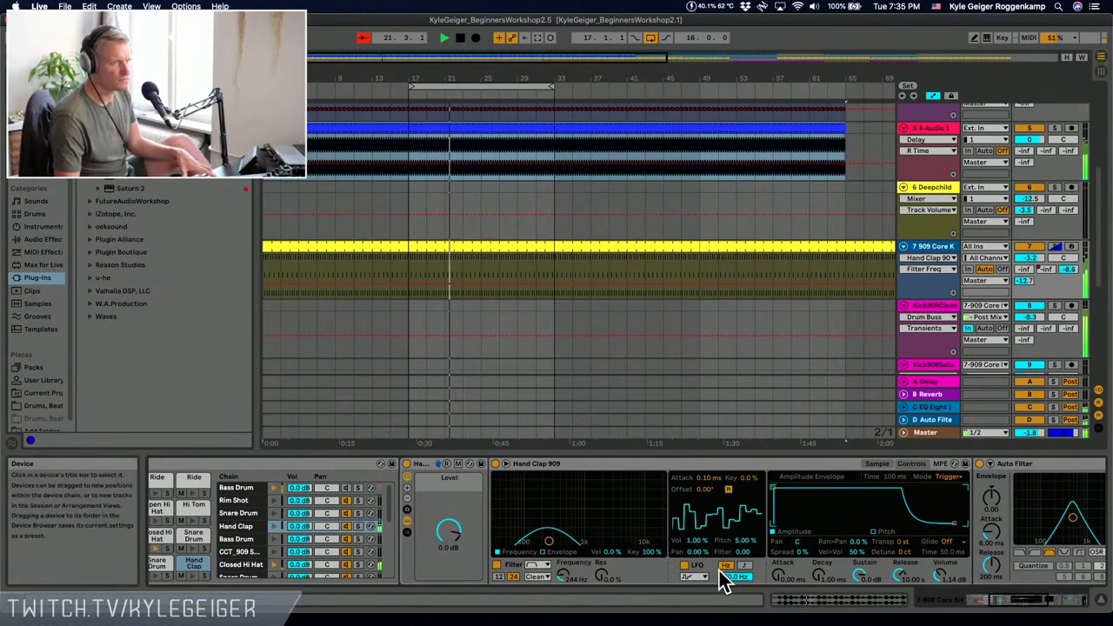
- Try the LFO's filter modulation amount on the hand clap and raise the filter frequency to about 433 Hz
{"action": "left_click_drag", "start_coordinate": [741, 553], "coordinate": [741, 547]}
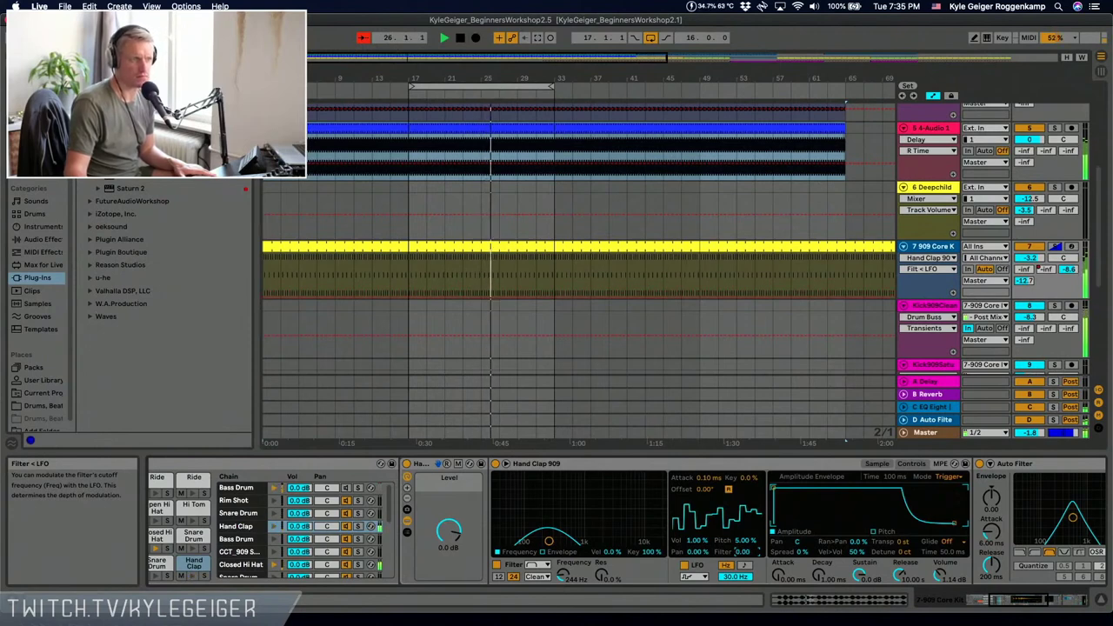
{"action": "left_click", "coordinate": [547, 576]}
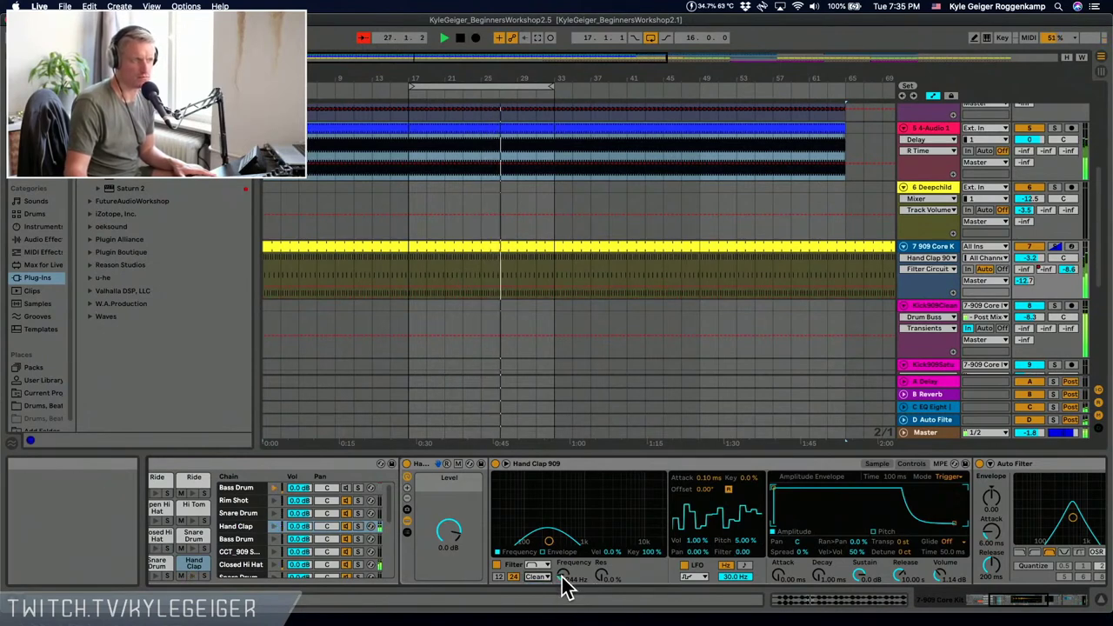
{"action": "left_click_drag", "start_coordinate": [563, 576], "coordinate": [564, 562]}
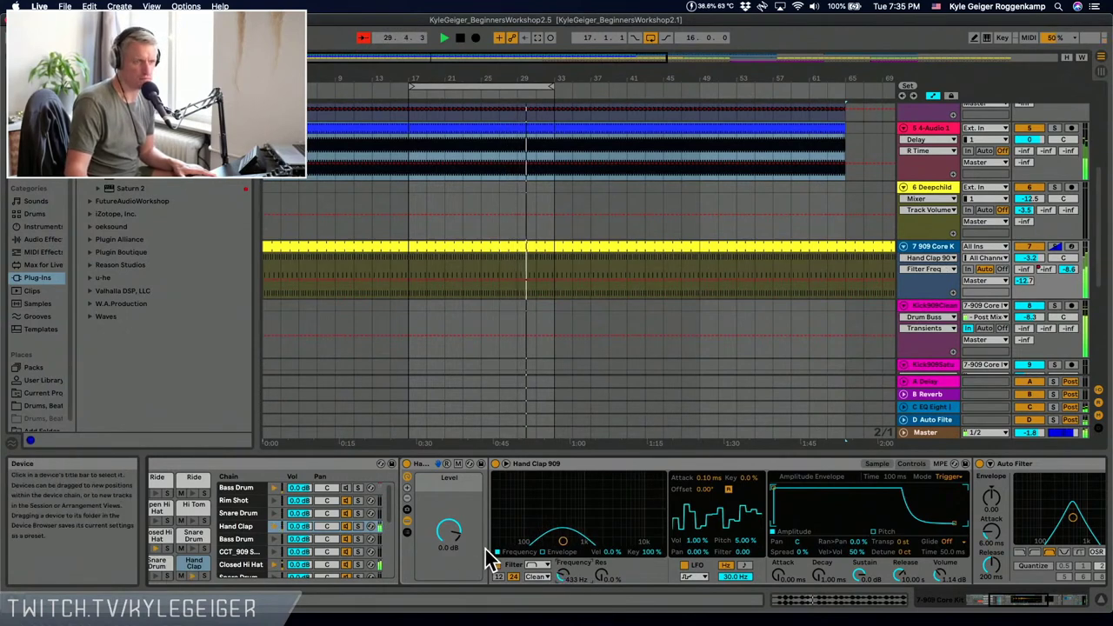
- Set the hand clap's envelope to about -7.5 dB sustain and 2.82 s release, and raise Auto Filter's drive to about 21.3 dB
{"action": "left_click", "coordinate": [1040, 600]}
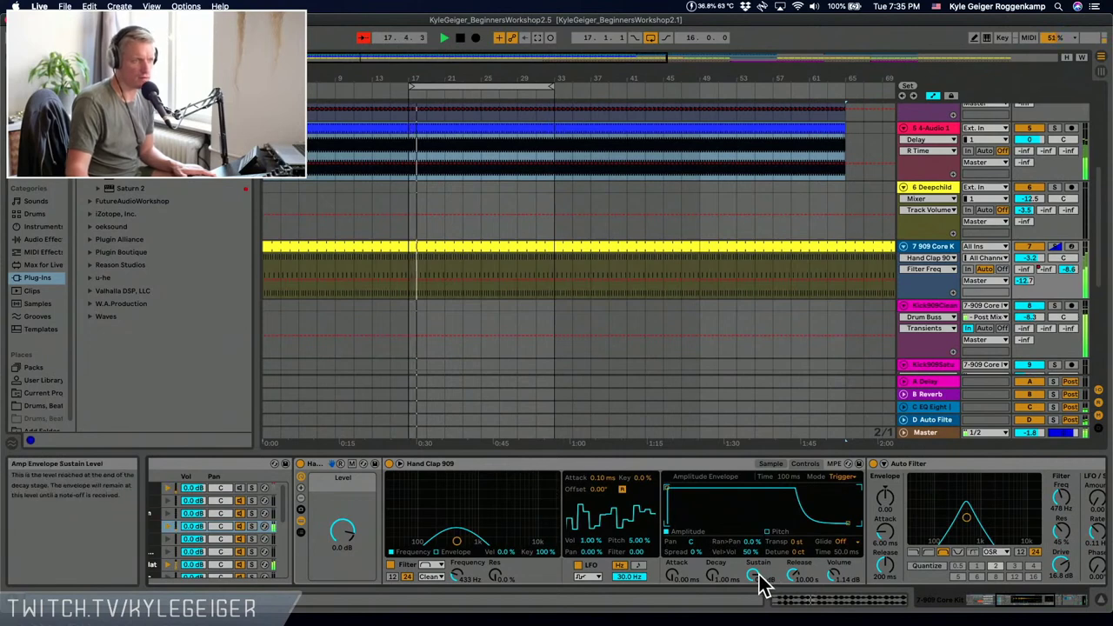
{"action": "left_click_drag", "start_coordinate": [758, 581], "coordinate": [759, 603]}
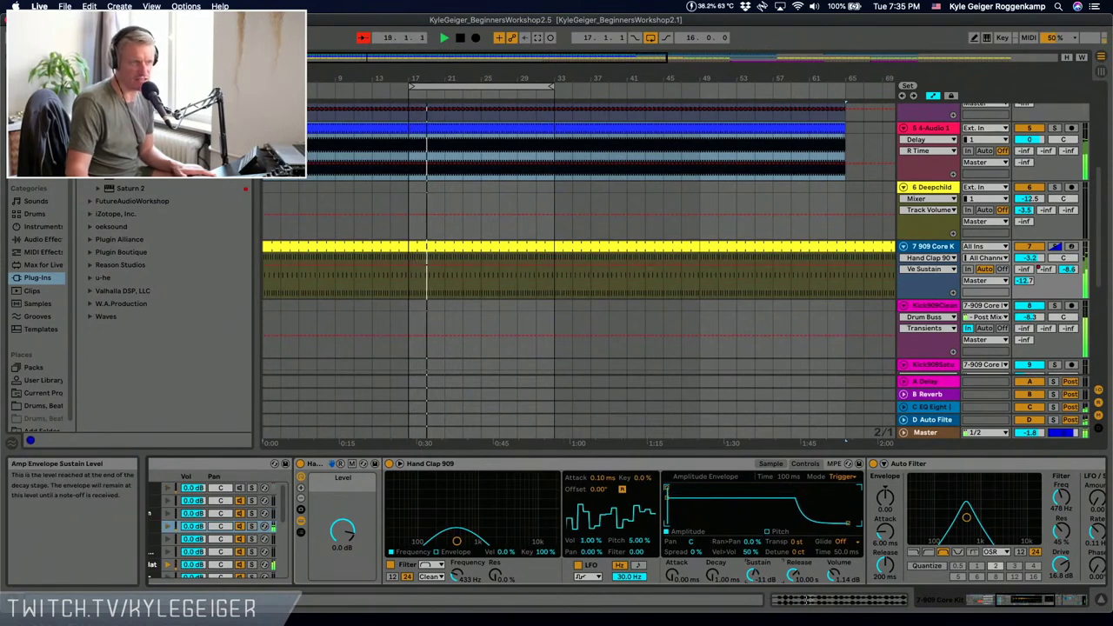
{"action": "left_click_drag", "start_coordinate": [781, 567], "coordinate": [781, 577]}
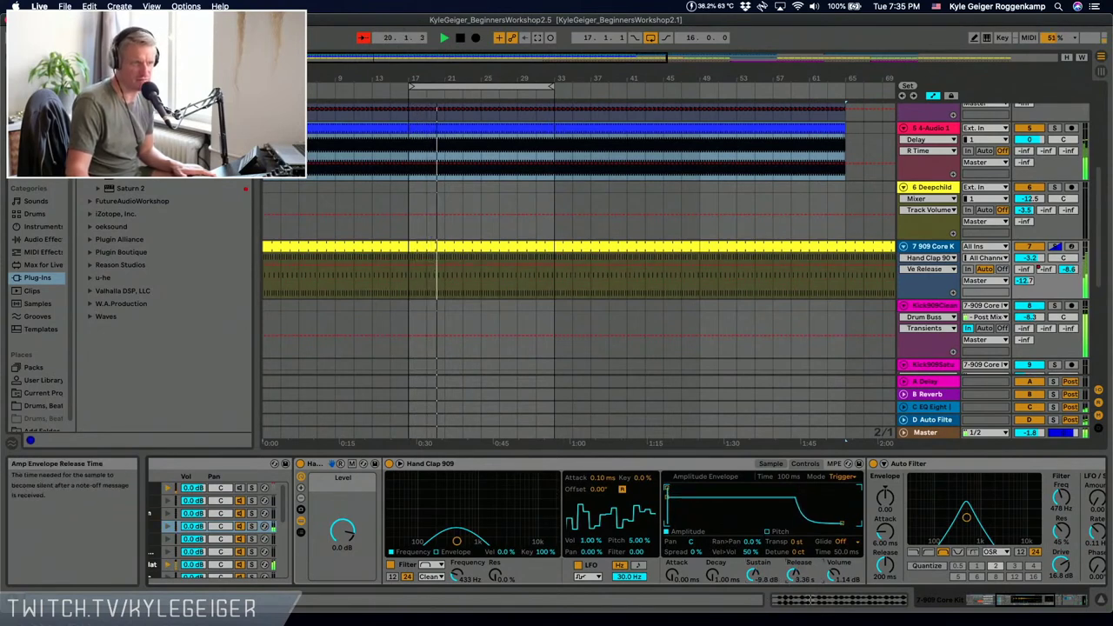
{"action": "left_click_drag", "start_coordinate": [753, 586], "coordinate": [753, 576]}
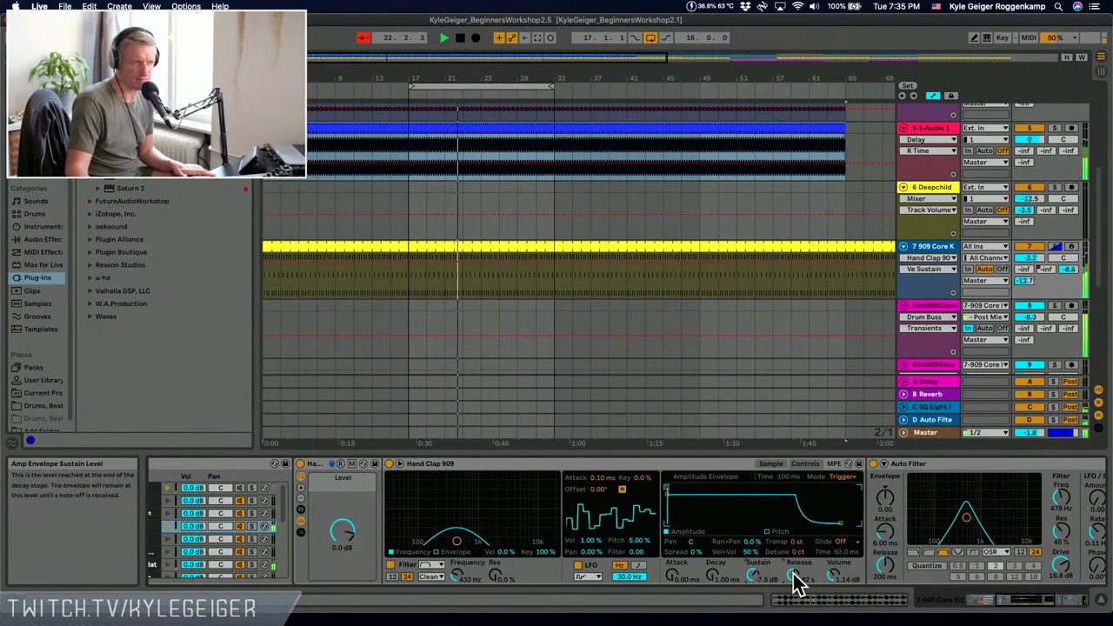
{"action": "left_click_drag", "start_coordinate": [1059, 567], "coordinate": [1059, 575]}
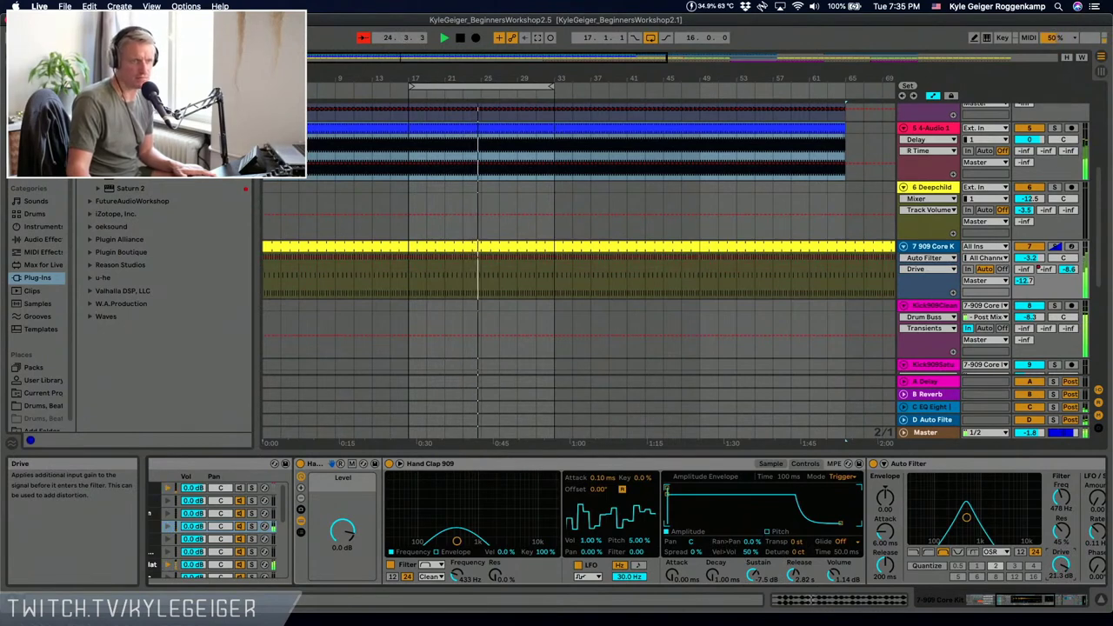
- Lower Auto Filter's drive to about 20.8 dB and show the hand clap's sample waveform
{"action": "left_click", "coordinate": [1047, 604]}
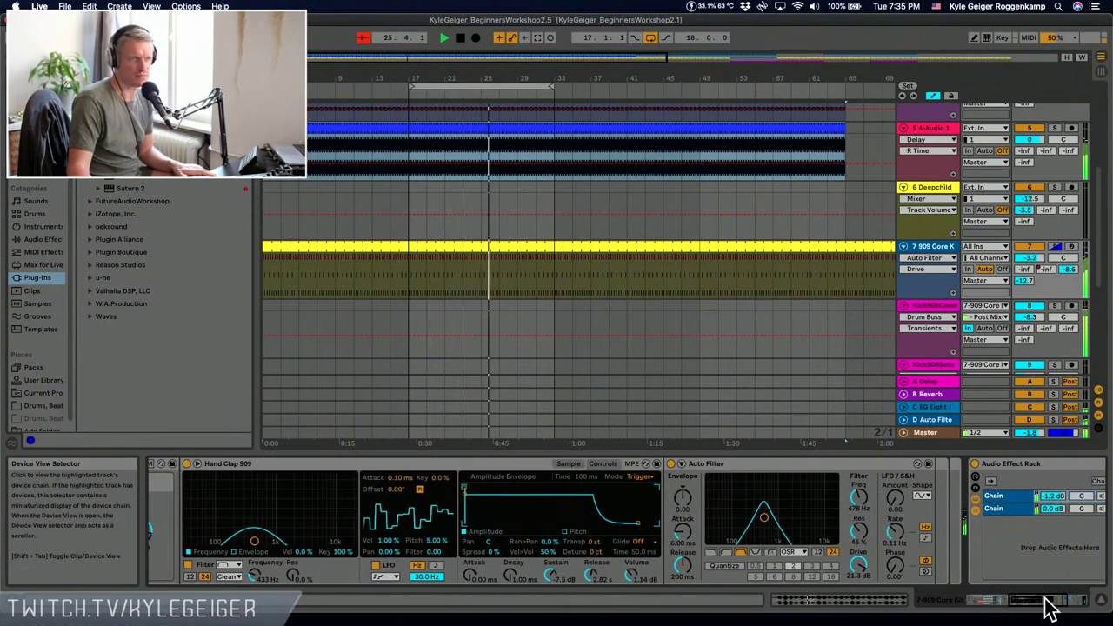
{"action": "left_click", "coordinate": [1047, 605]}
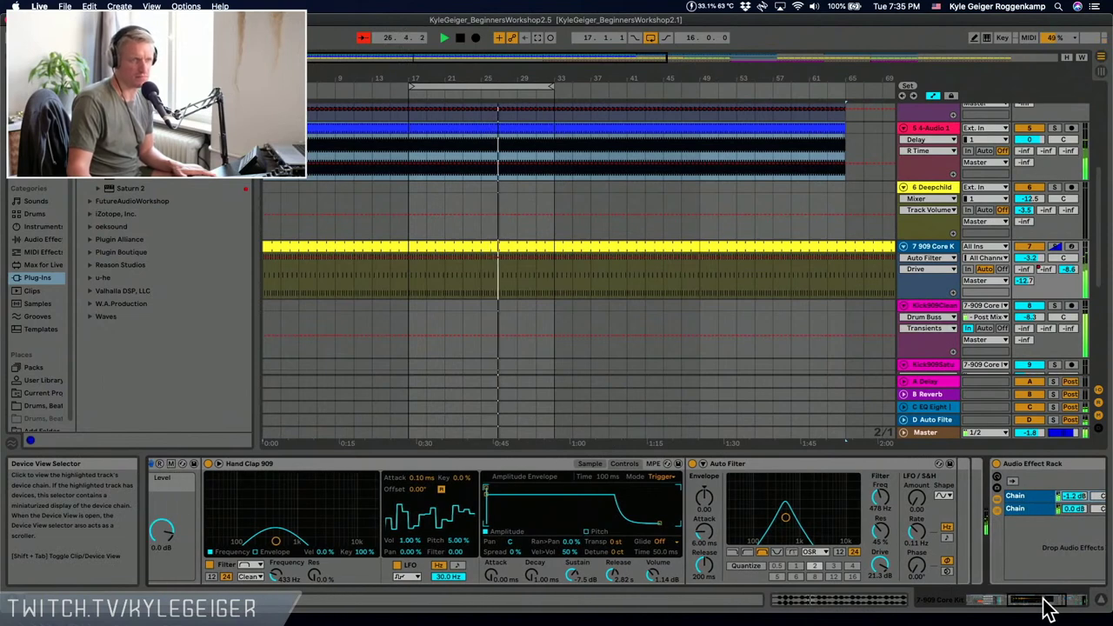
{"action": "left_click", "coordinate": [1048, 606]}
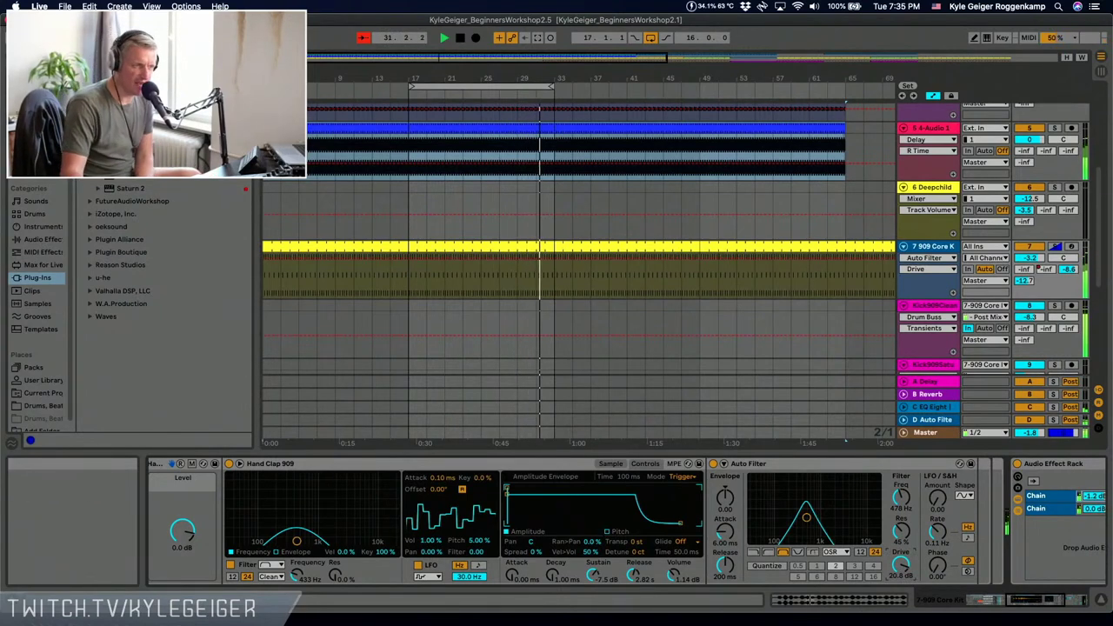
{"action": "left_click", "coordinate": [608, 465]}
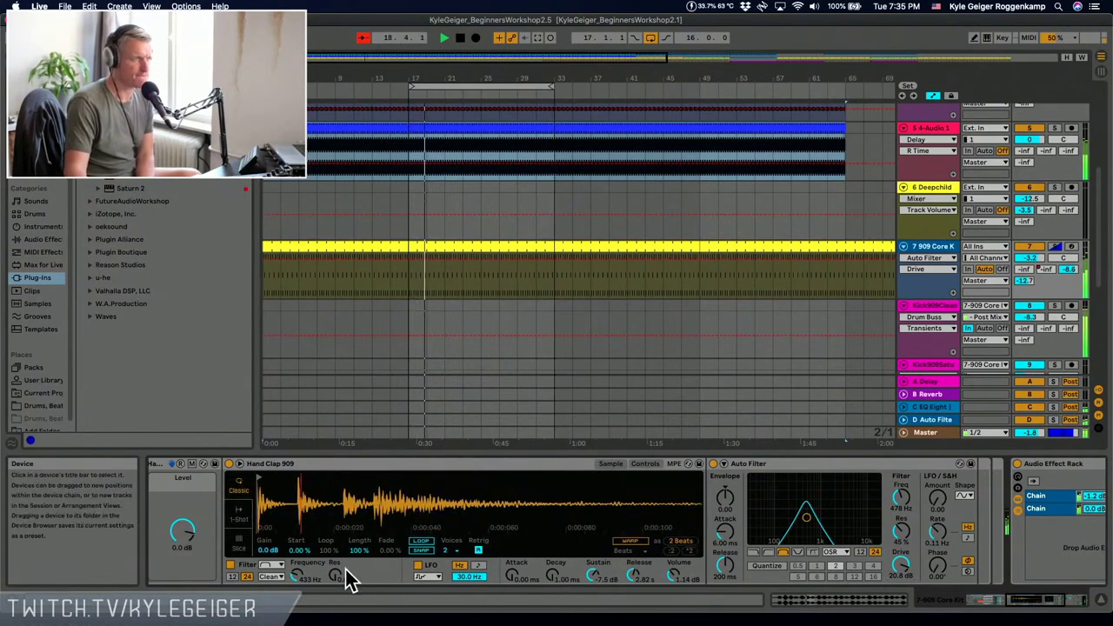
- Review track 7's device chain through Drum Buss, select its clip between bars 17 and 33, and select the Audio Effect Rack's first chain
{"action": "left_click", "coordinate": [996, 601]}
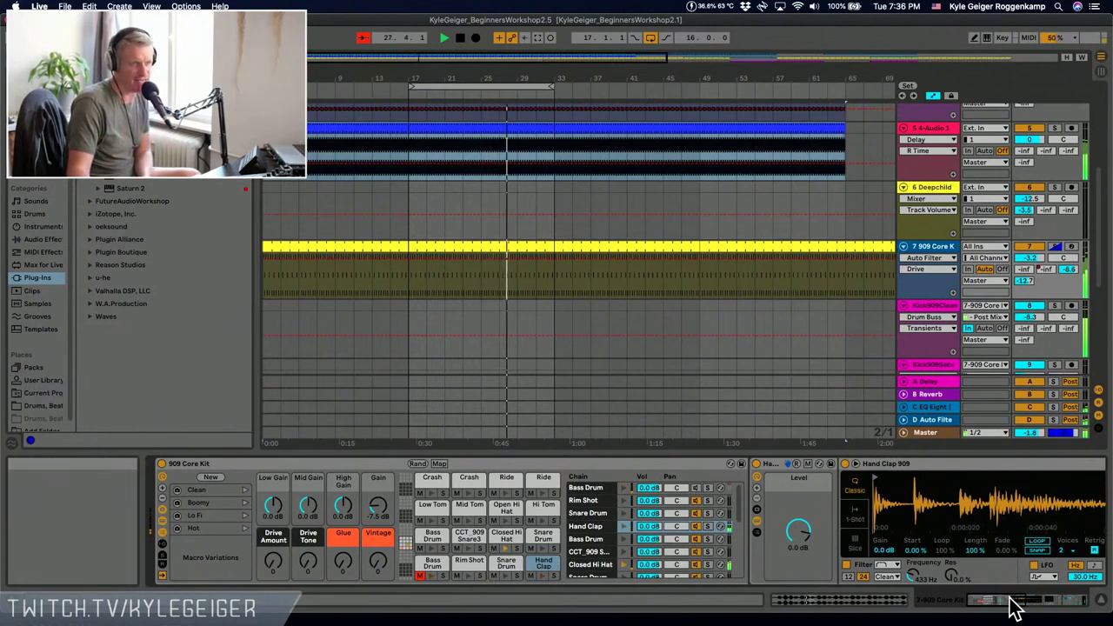
{"action": "left_click_drag", "start_coordinate": [1013, 606], "coordinate": [1074, 608]}
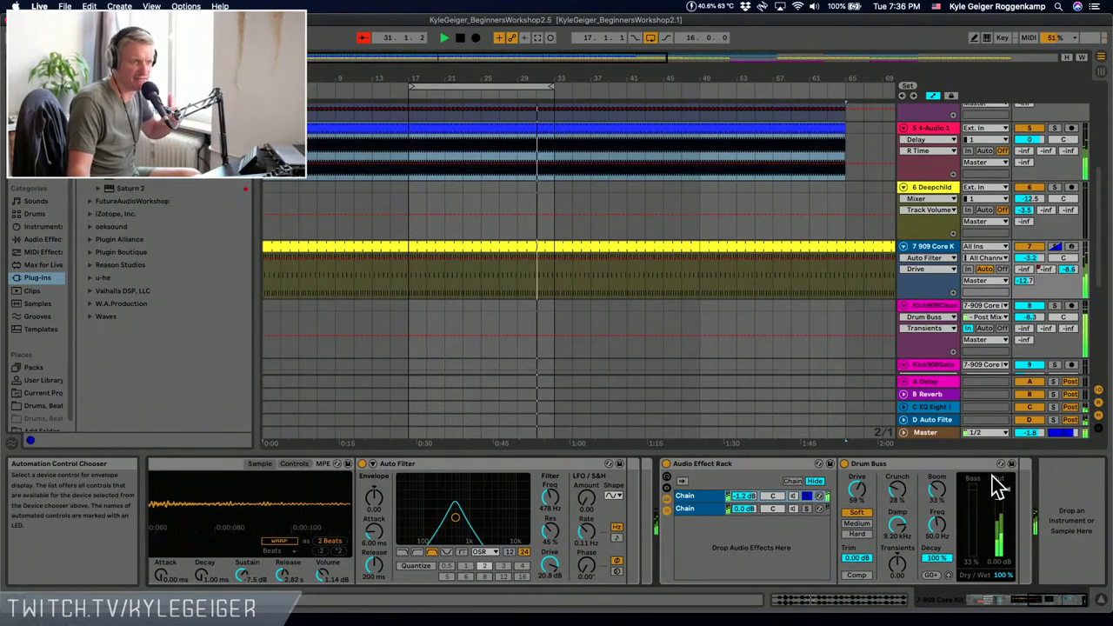
{"action": "left_click", "coordinate": [480, 246]}
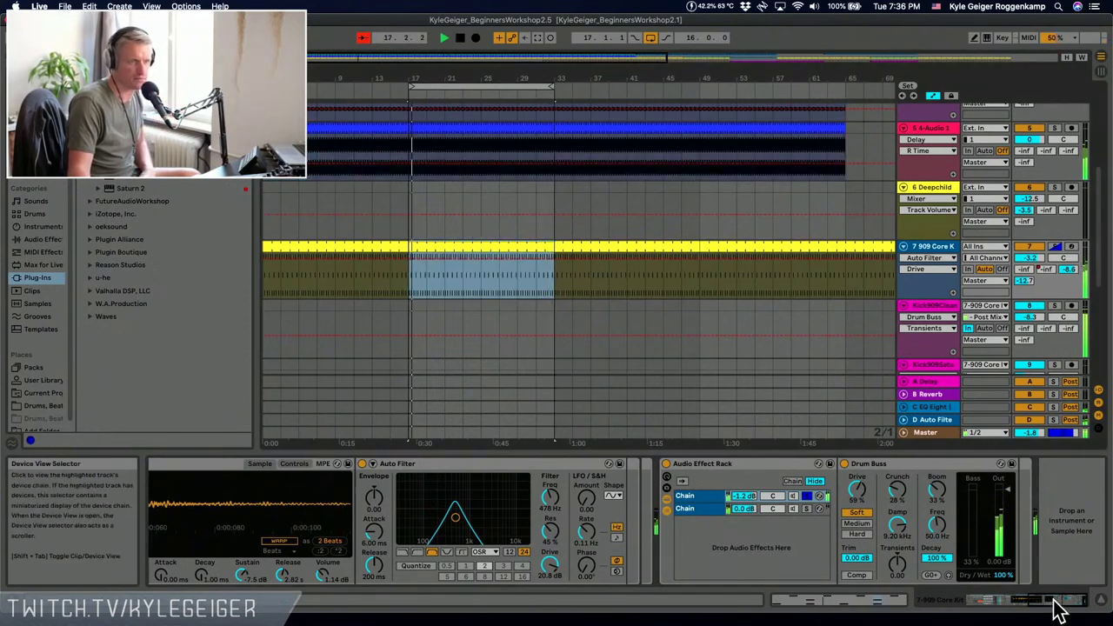
{"action": "left_click", "coordinate": [686, 507]}
{"action": "left_click", "coordinate": [688, 498]}
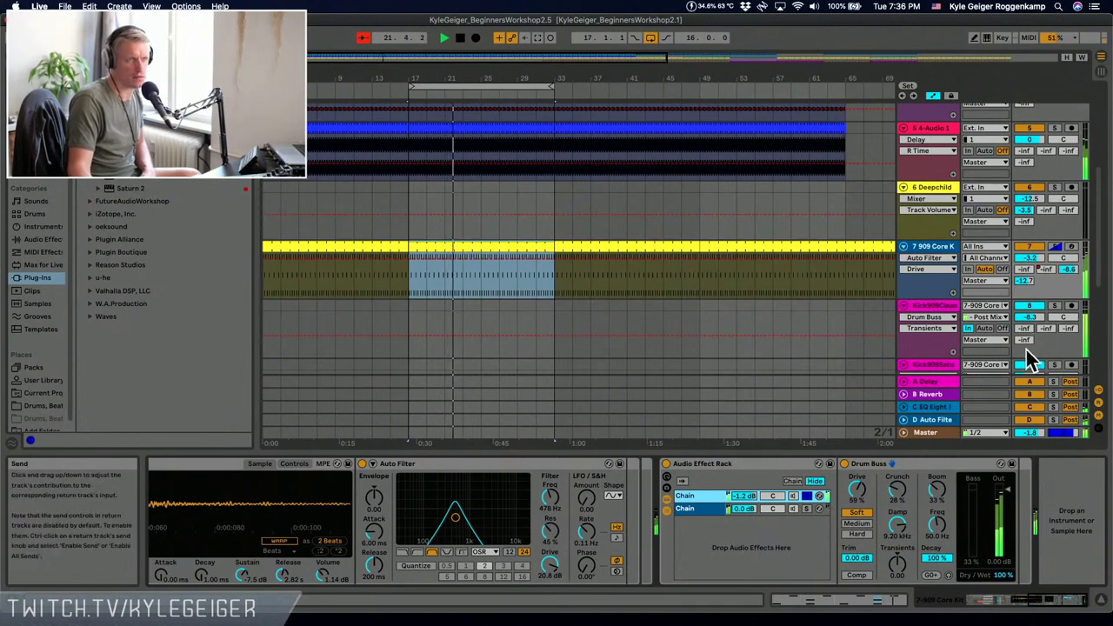
- Show the device chain of return track C, starting with EQ Eight, and switch to the Session View mixer
{"action": "left_click", "coordinate": [943, 406]}
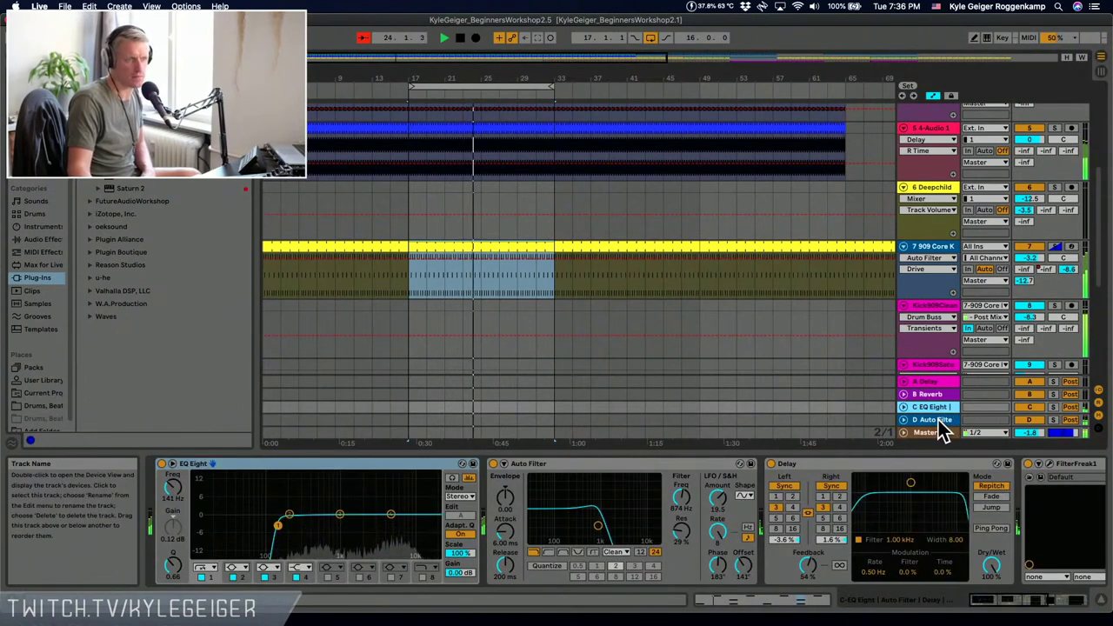
{"action": "left_click", "coordinate": [939, 421]}
{"action": "left_click", "coordinate": [932, 408]}
{"action": "key", "text": "Tab"}
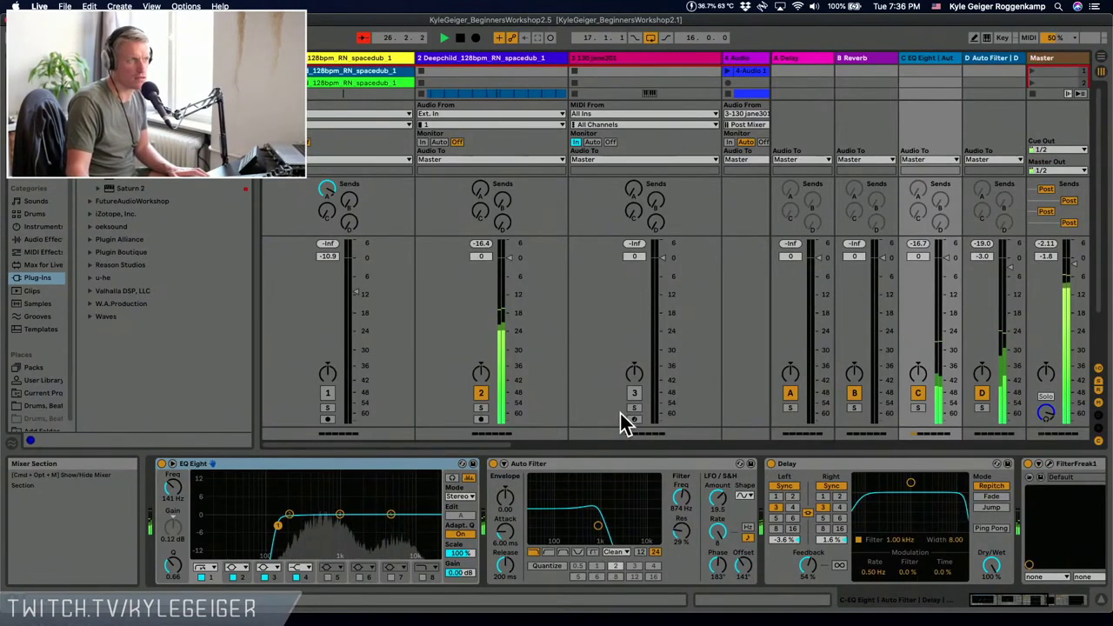
- Insert an audio track after the 909 Core Kit track and take its input from return C (EQ Eight | Auto Filter | Delay | FilterFreak1 | Compressor)
{"action": "left_click_drag", "start_coordinate": [500, 444], "coordinate": [674, 409]}
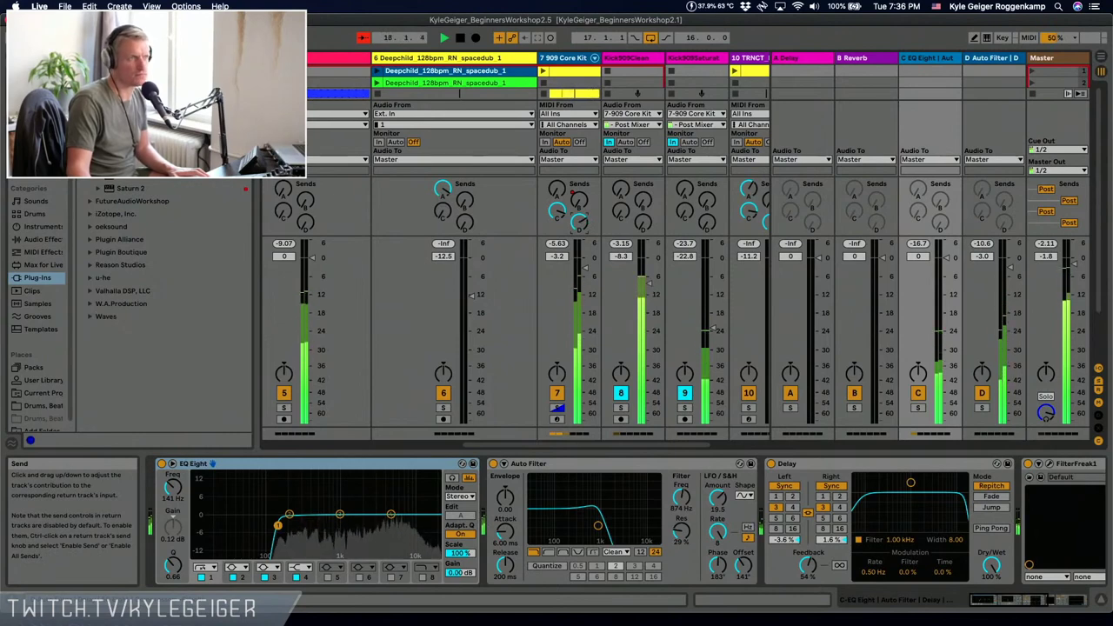
{"action": "left_click", "coordinate": [557, 57]}
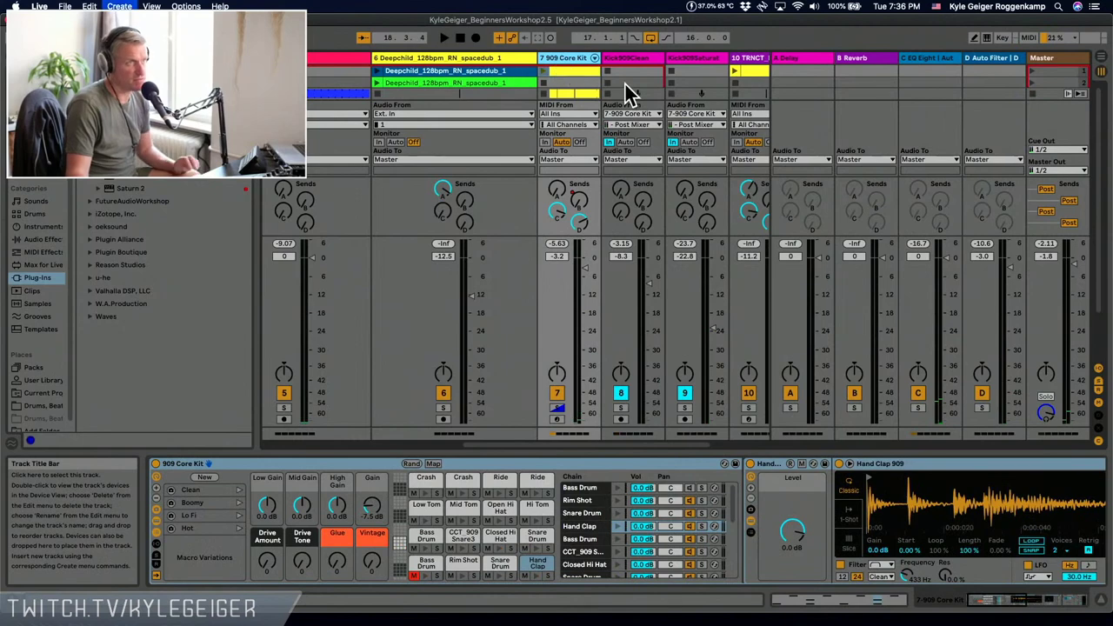
{"action": "key", "text": "super+t"}
{"action": "left_click", "coordinate": [642, 113]}
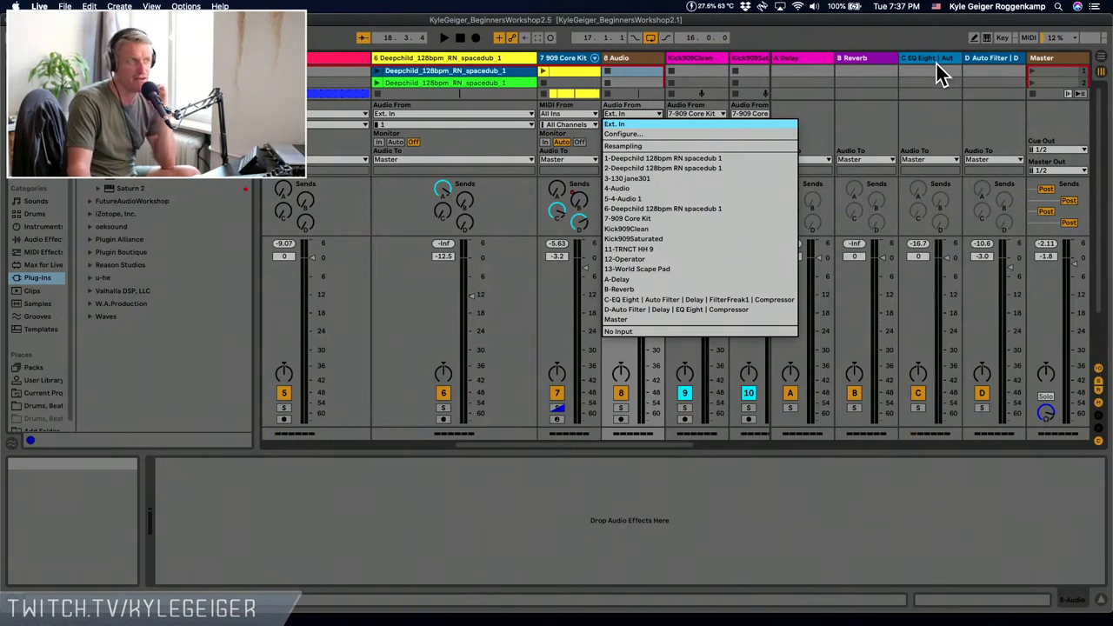
{"action": "left_click", "coordinate": [693, 299]}
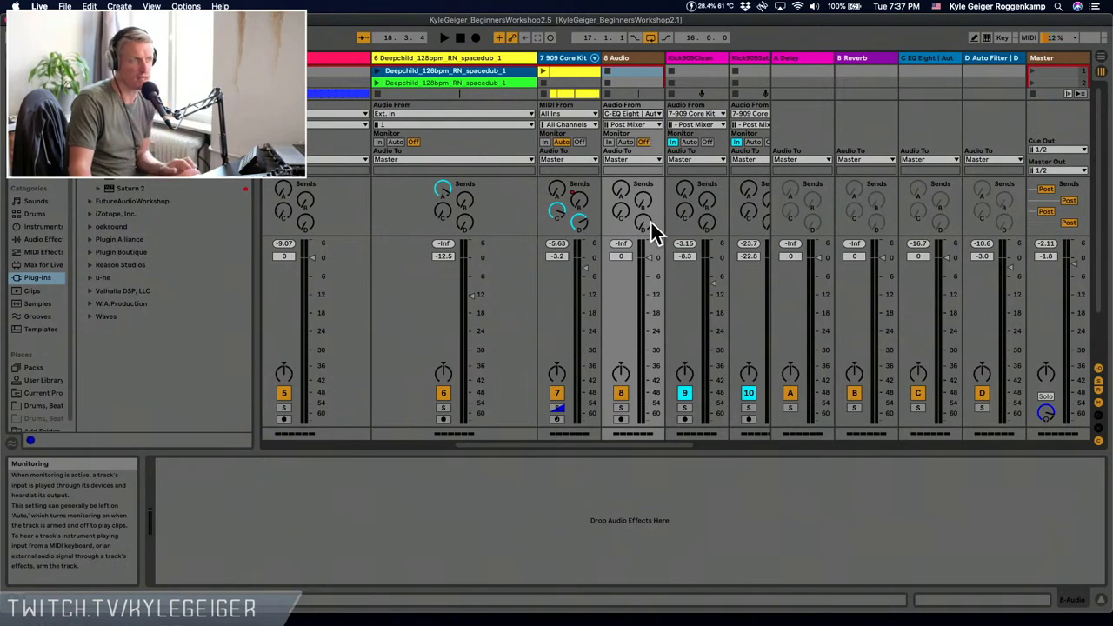
- Set the new audio track's monitoring to In and arm it for recording, keeping return C as its input
{"action": "key", "text": "space"}
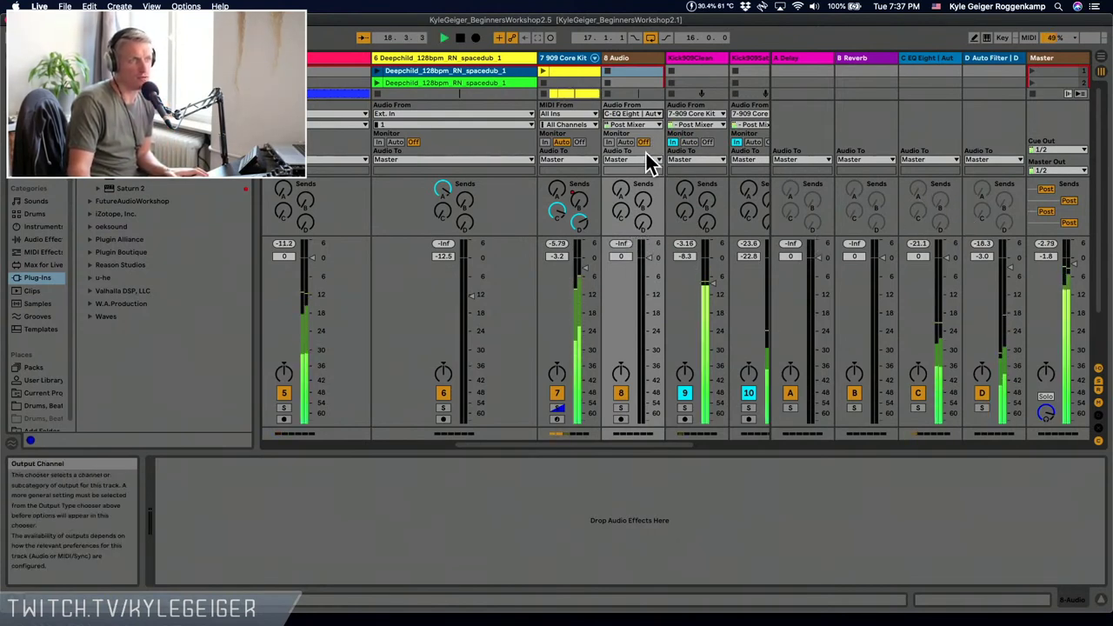
{"action": "left_click", "coordinate": [629, 113]}
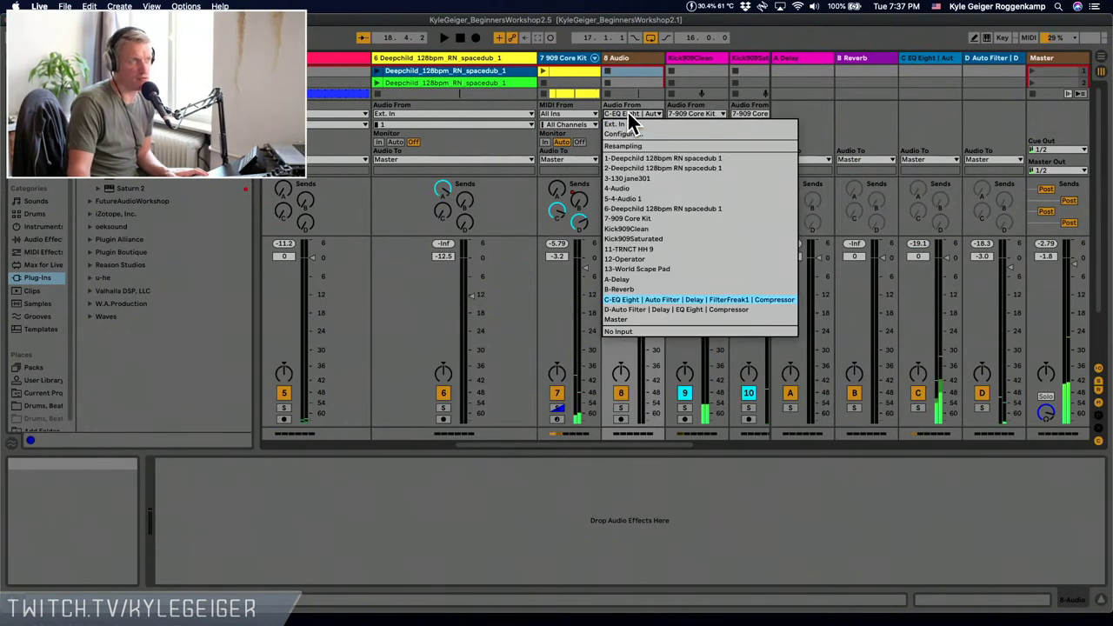
{"action": "left_click", "coordinate": [629, 113]}
{"action": "left_click", "coordinate": [609, 142]}
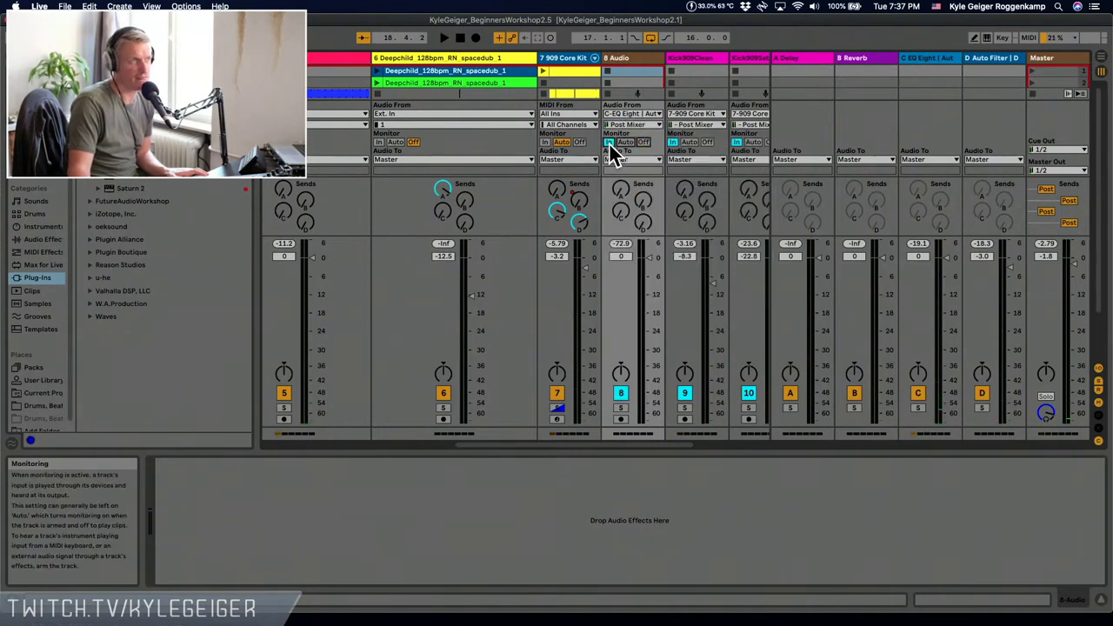
{"action": "left_click", "coordinate": [620, 419]}
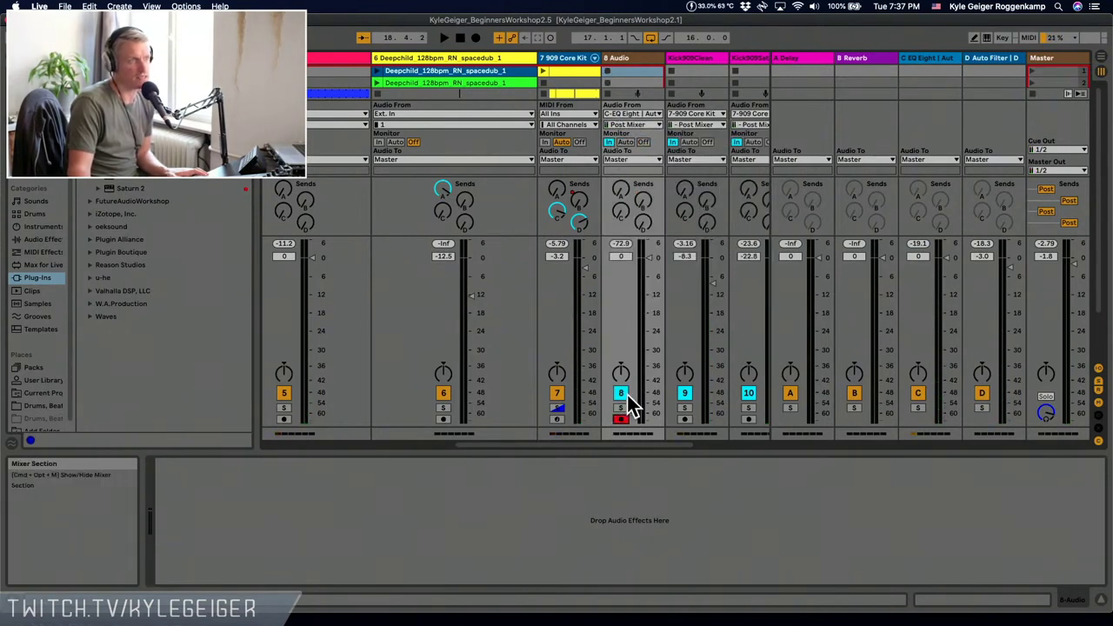
- Record an eight-bar clip of the return into the new track's first slot, set its monitoring to Off and play back the recording
{"action": "left_click", "coordinate": [608, 72]}
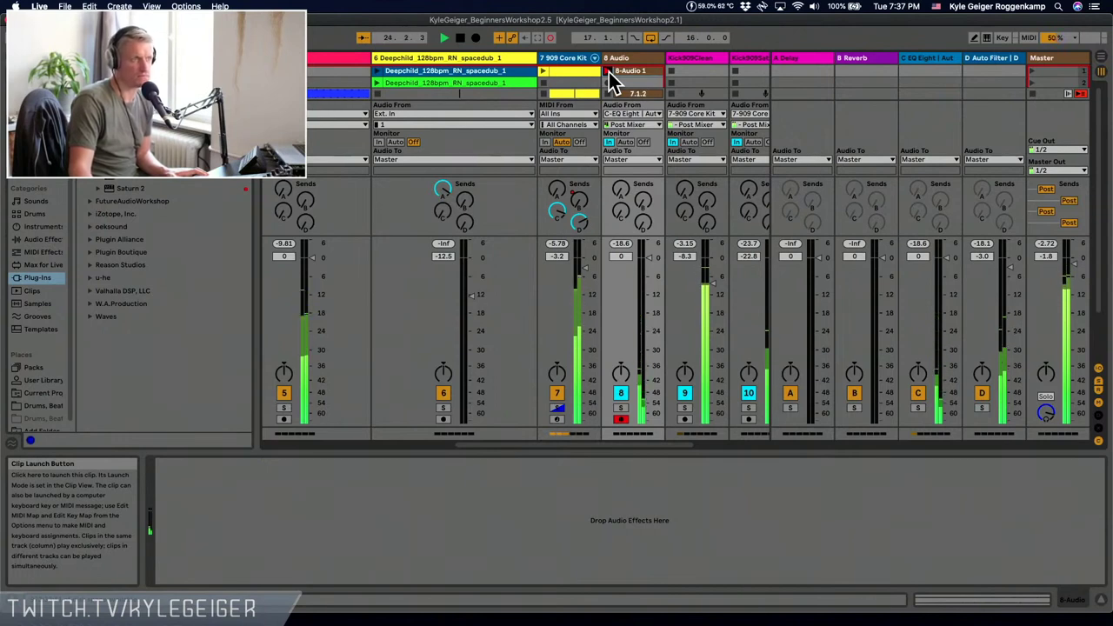
{"action": "left_click", "coordinate": [611, 75]}
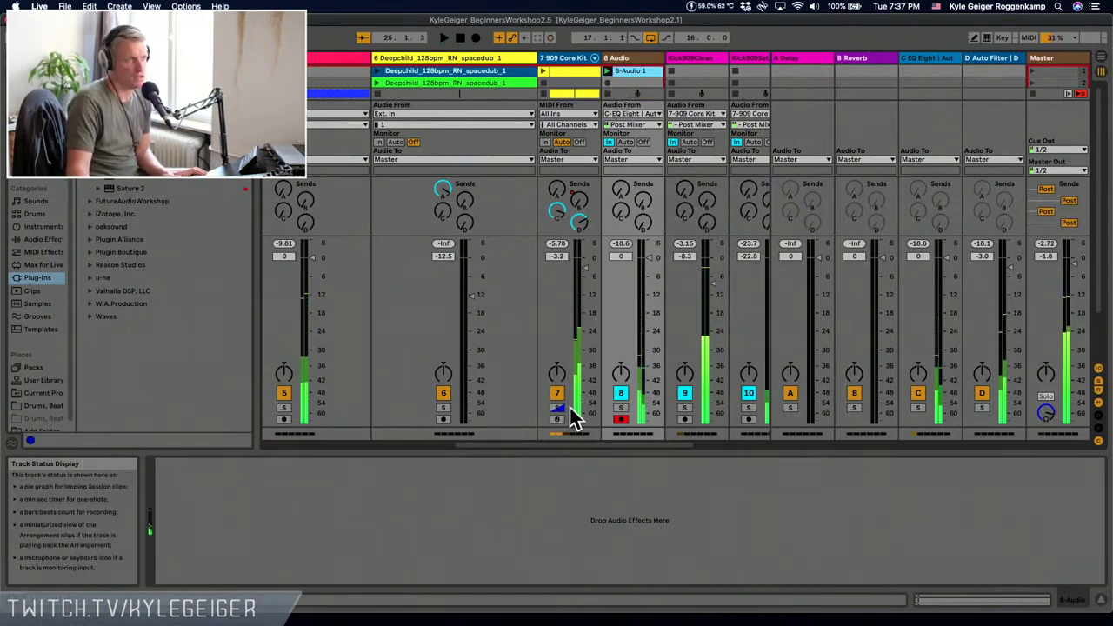
{"action": "left_click", "coordinate": [644, 142]}
{"action": "key", "text": "space"}
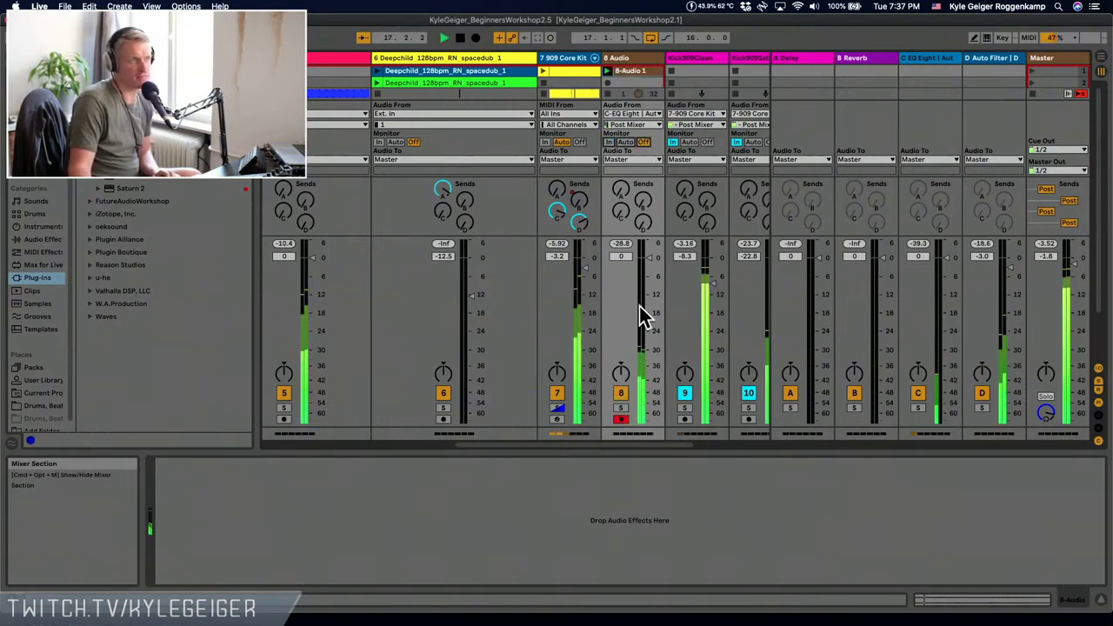
- Loop two bars of the recorded clip, from 3.1.1 to 5.1.1
{"action": "left_click", "coordinate": [625, 72]}
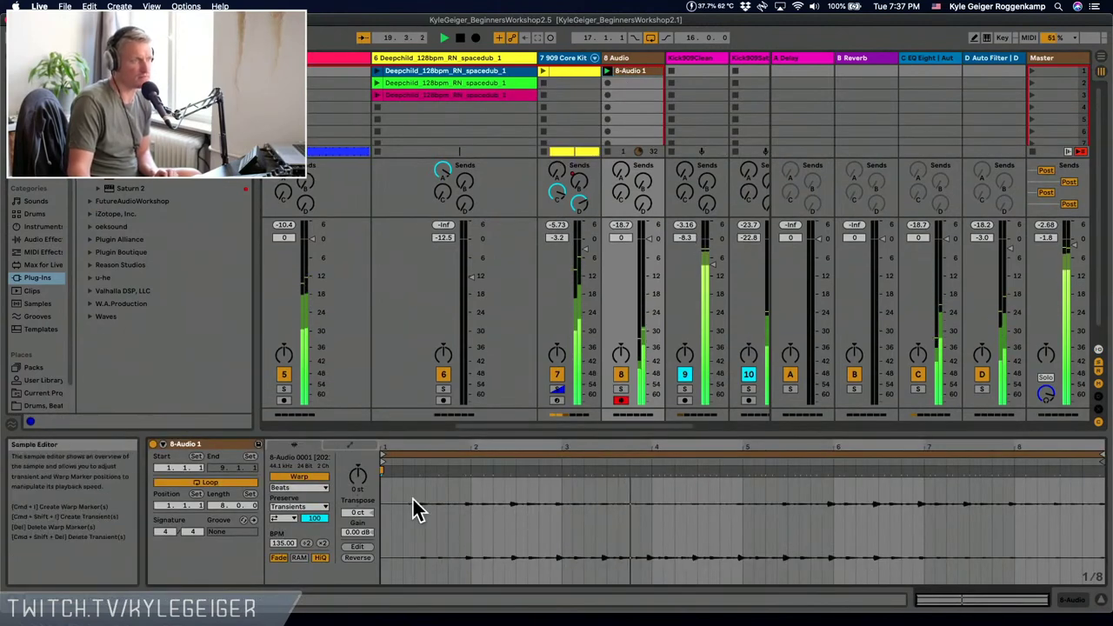
{"action": "mouse_move", "coordinate": [384, 458]}
{"action": "left_mouse_down"}
{"action": "mouse_move", "coordinate": [579, 461]}
{"action": "mouse_move", "coordinate": [565, 460]}
{"action": "left_mouse_up"}
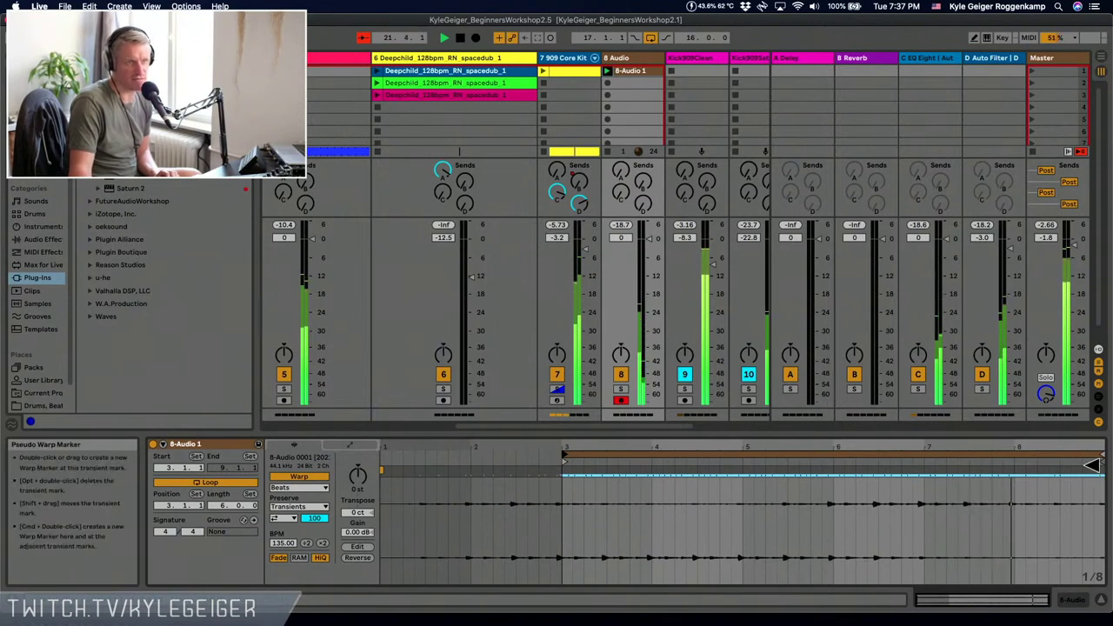
{"action": "left_click_drag", "start_coordinate": [1096, 456], "coordinate": [738, 467]}
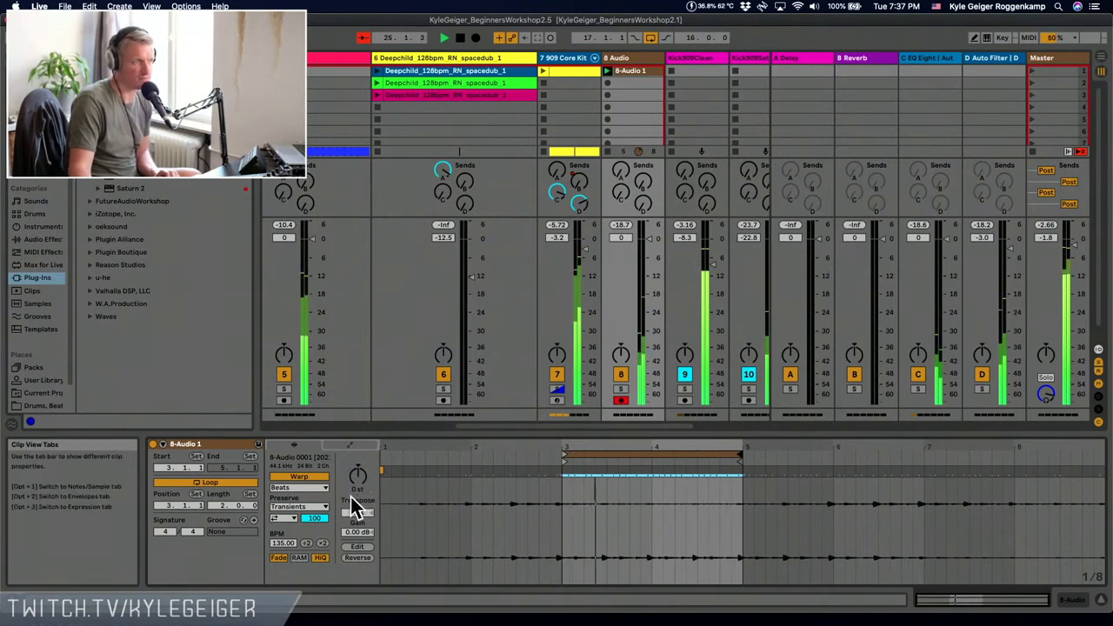
- Raise the recorded clip's gain to 8.31 dB and solo its track during playback
{"action": "left_click_drag", "start_coordinate": [359, 533], "coordinate": [358, 503]}
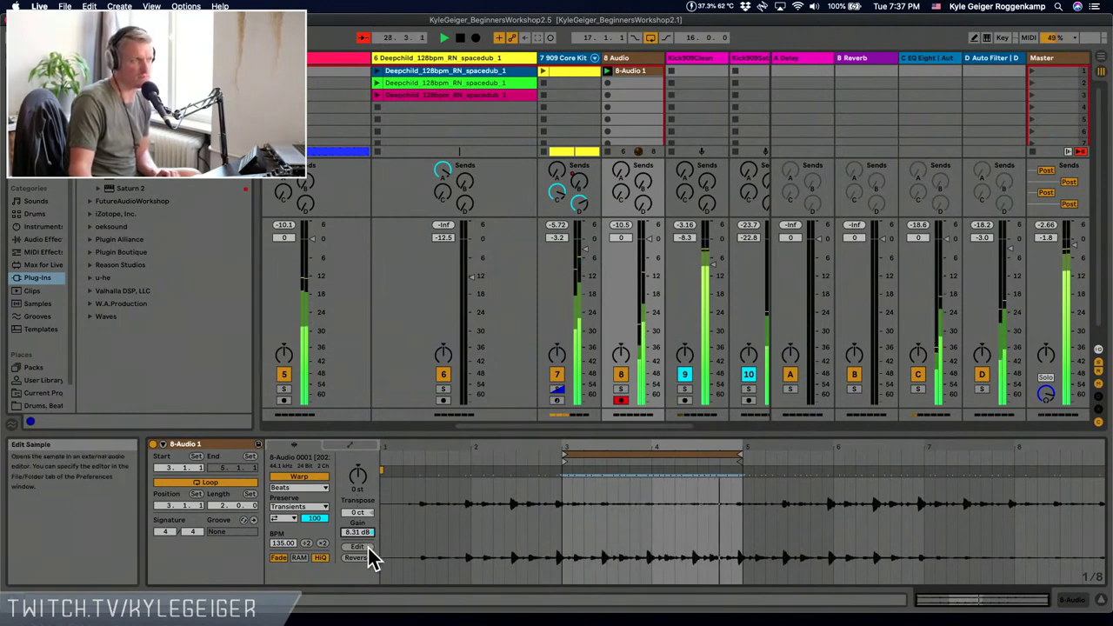
{"action": "left_click", "coordinate": [620, 390]}
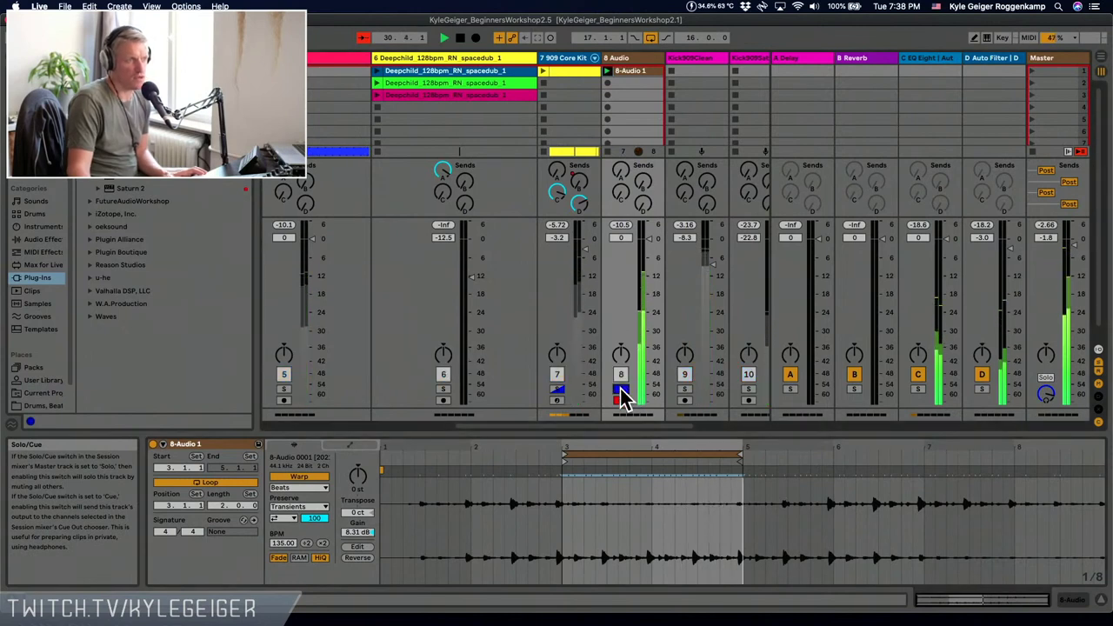
{"action": "key", "text": "space"}
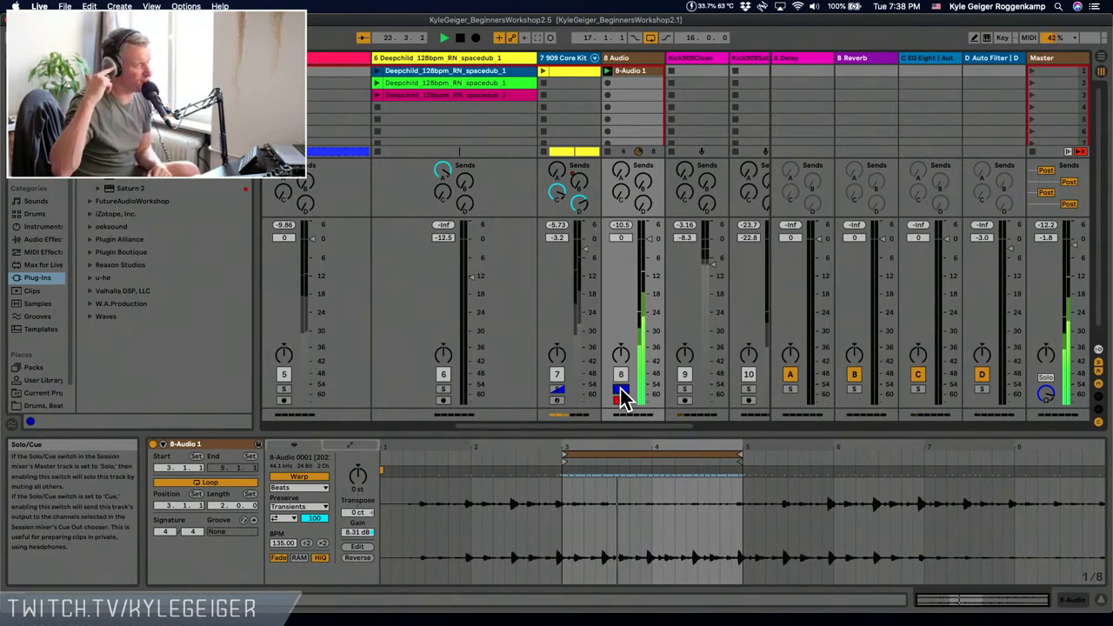
- Add a Utility with its balance at 50R to the recorded track, followed by a second Utility set to Mono
{"action": "left_click", "coordinate": [1078, 603]}
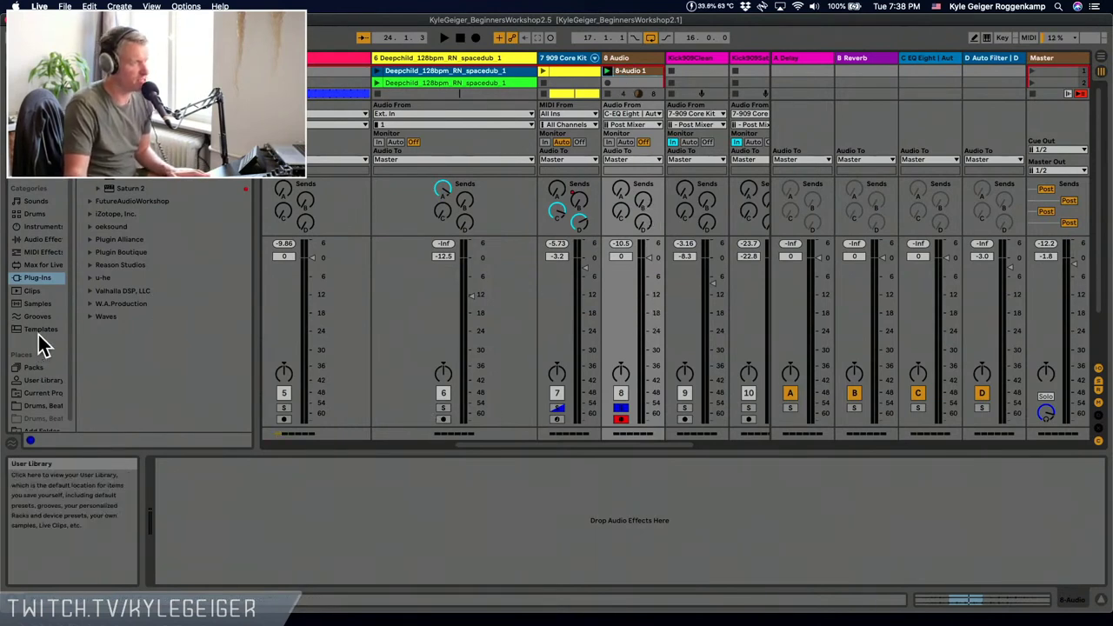
{"action": "left_click", "coordinate": [41, 238]}
{"action": "scroll", "coordinate": [105, 409], "scroll_direction": "down", "scroll_amount": 5}
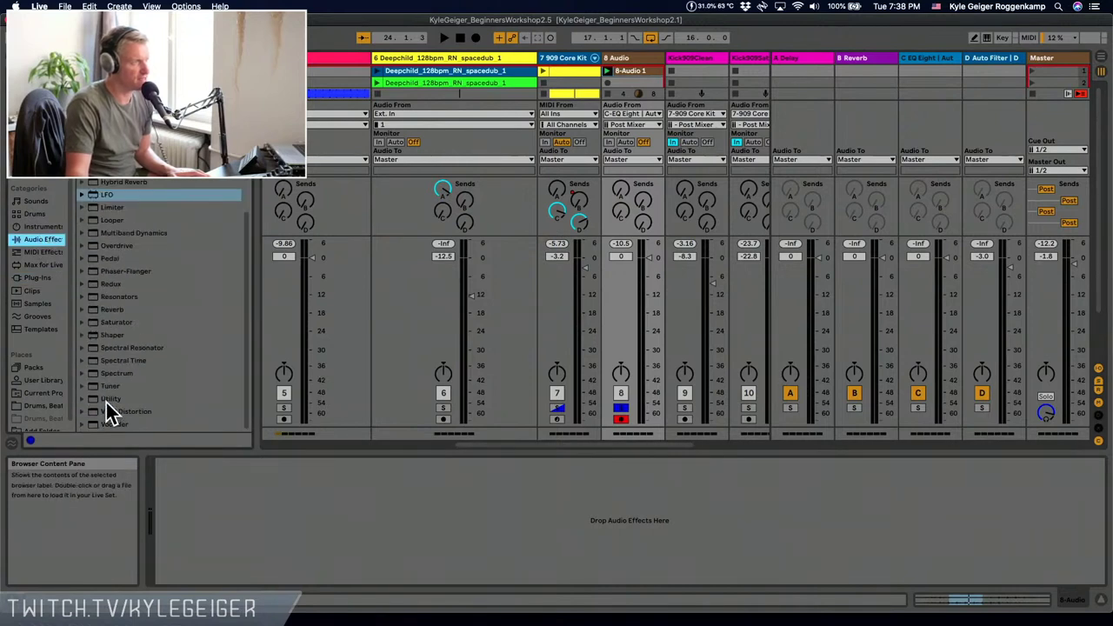
{"action": "left_click", "coordinate": [106, 400]}
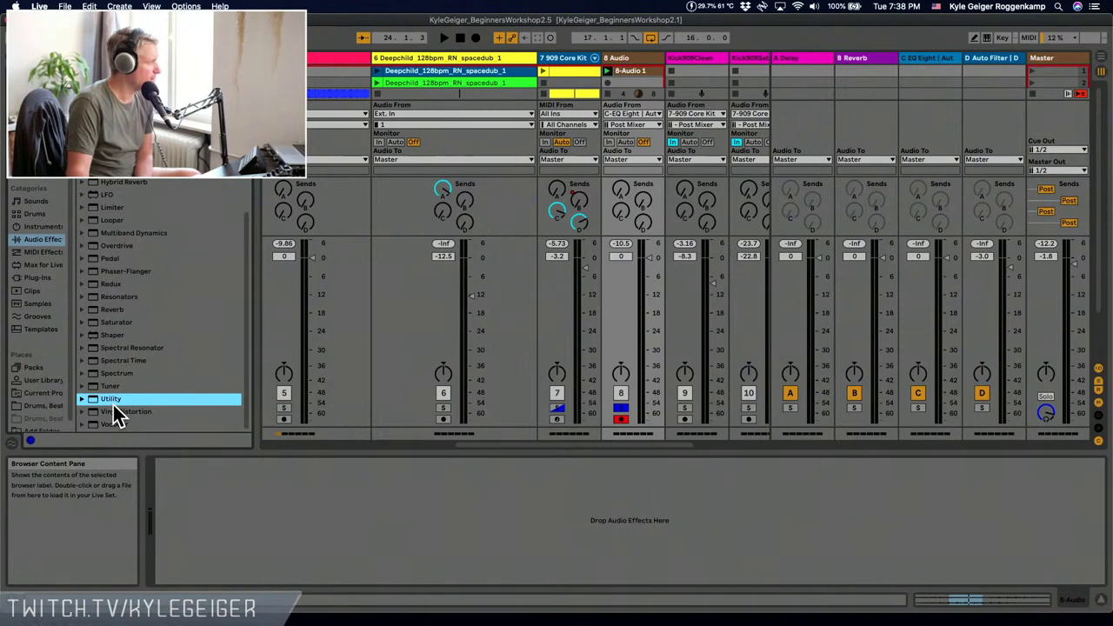
{"action": "left_click_drag", "start_coordinate": [119, 409], "coordinate": [229, 513]}
{"action": "key", "text": "space"}
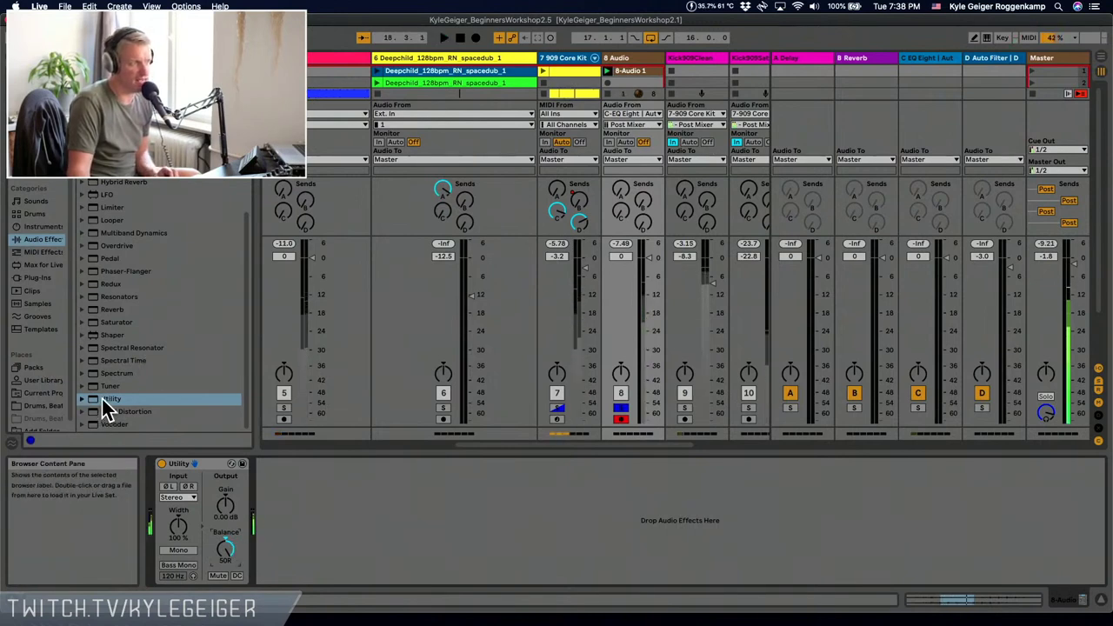
{"action": "left_click_drag", "start_coordinate": [104, 399], "coordinate": [330, 504]}
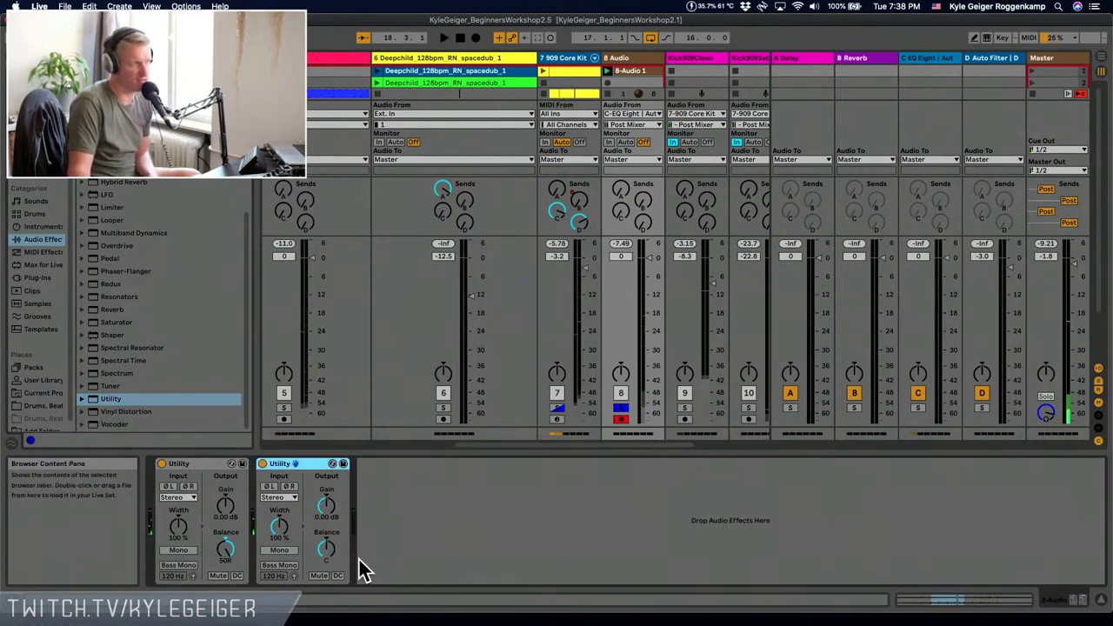
{"action": "left_click", "coordinate": [273, 551]}
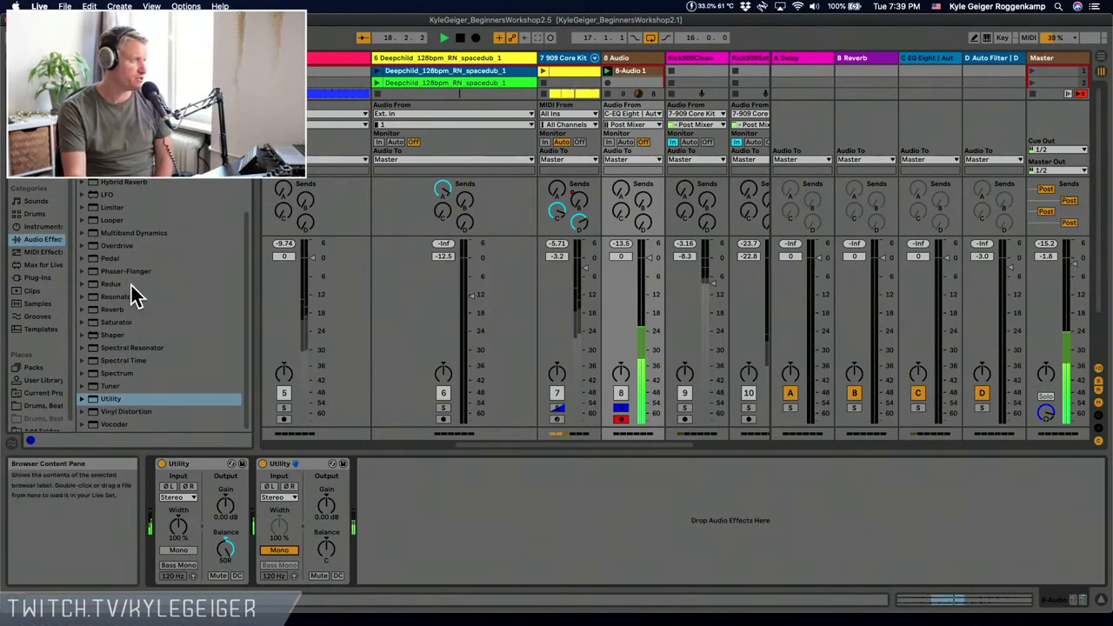
- Add an EQ Eight after the two Utility devices and set its mode to M/S
{"action": "scroll", "coordinate": [151, 233], "scroll_direction": "up", "scroll_amount": 2}
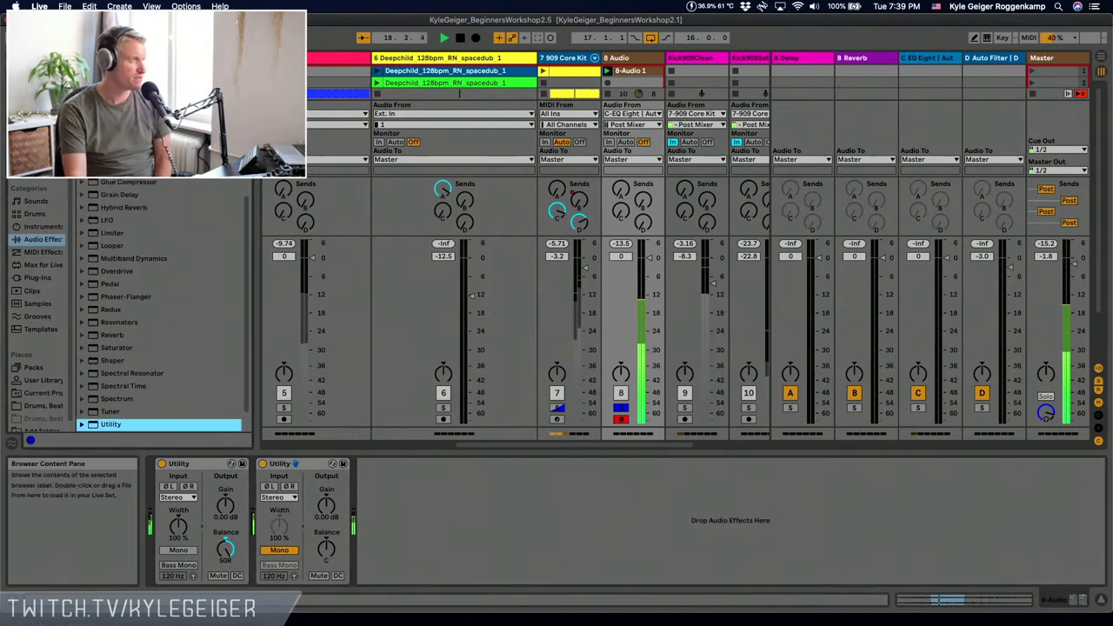
{"action": "left_click_drag", "start_coordinate": [128, 109], "coordinate": [484, 536]}
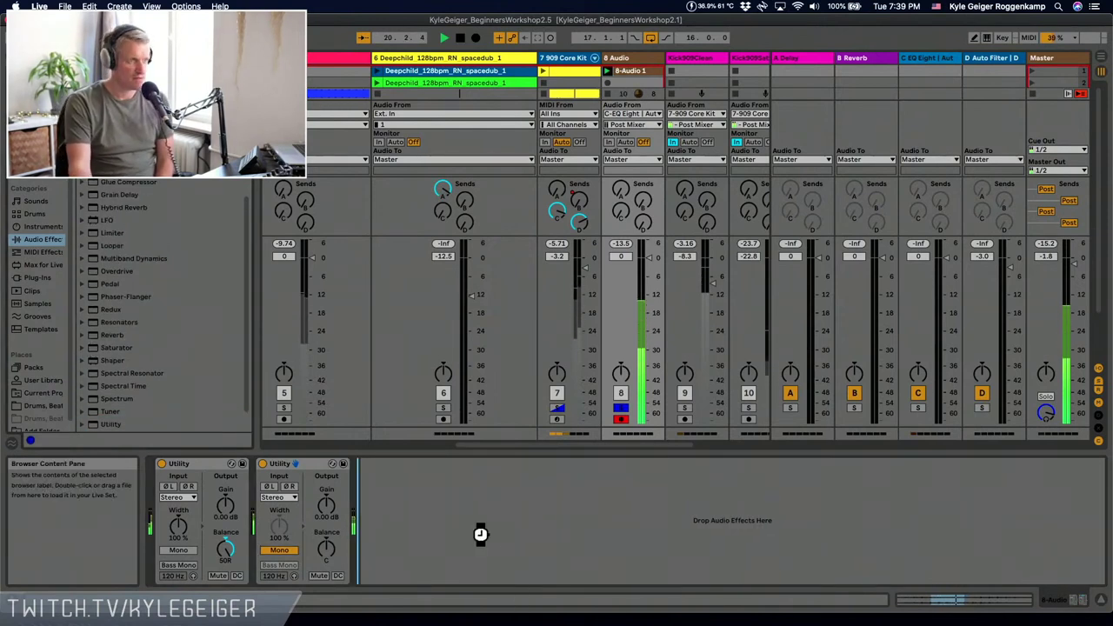
{"action": "left_click_drag", "start_coordinate": [706, 591], "coordinate": [690, 561]}
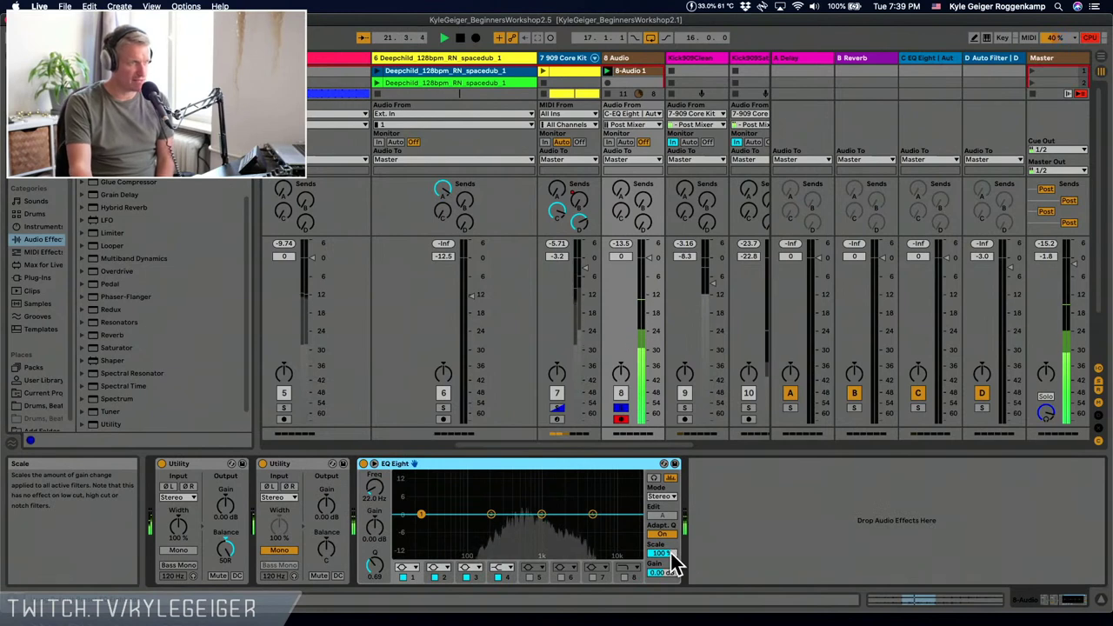
{"action": "left_click", "coordinate": [669, 497]}
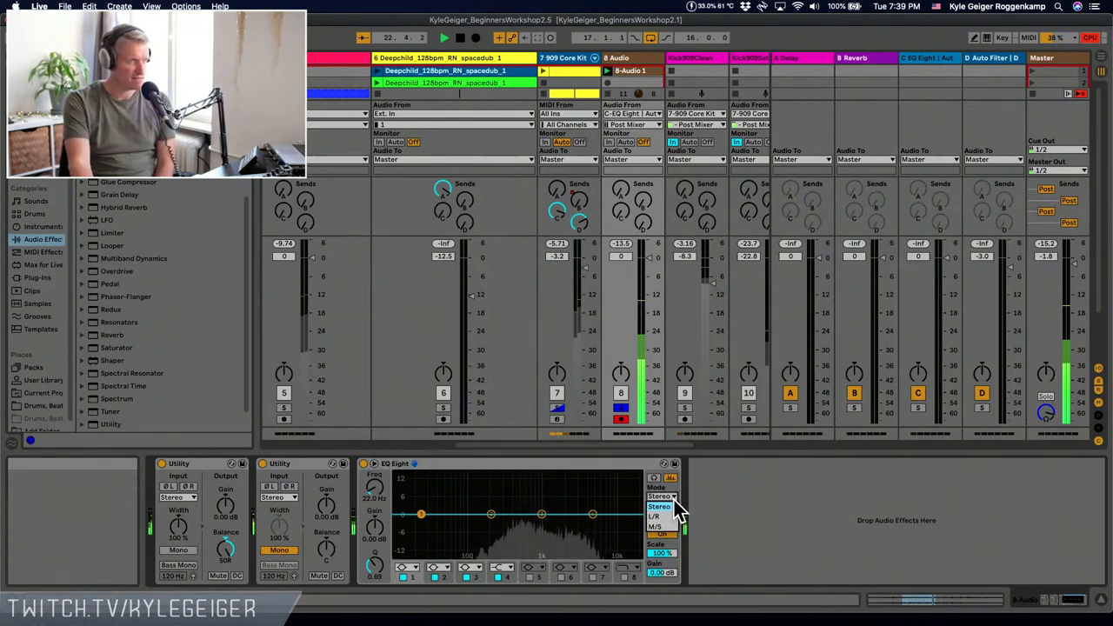
{"action": "left_click", "coordinate": [665, 525]}
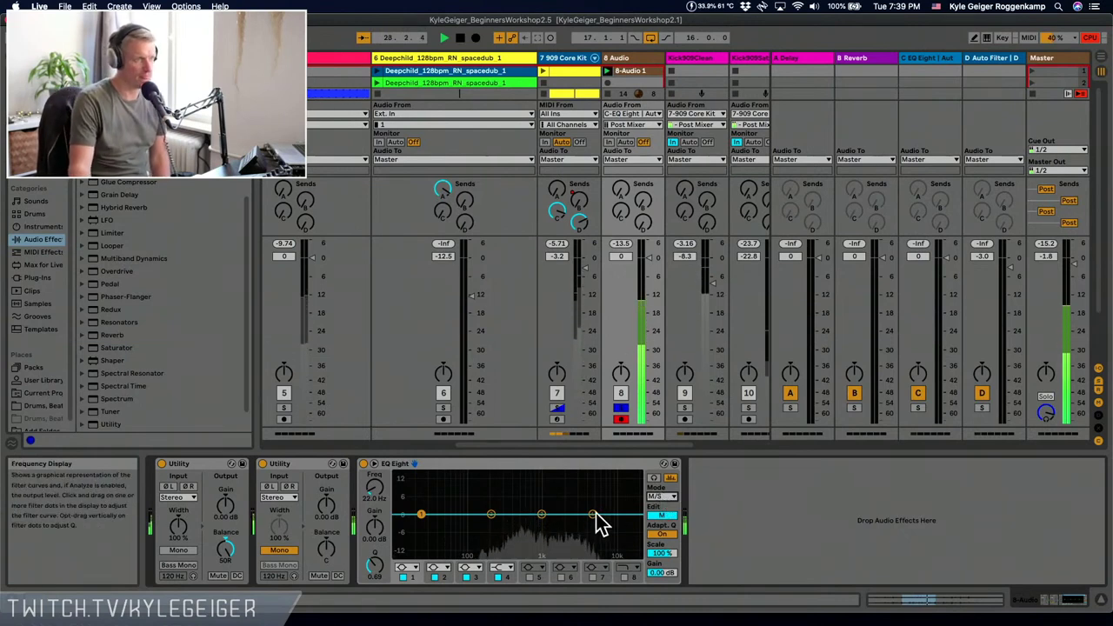
- Boost three bands of EQ Eight's side curve, one to 9.30 dB at 435 Hz, and return to editing the mid curve
{"action": "left_click", "coordinate": [664, 514]}
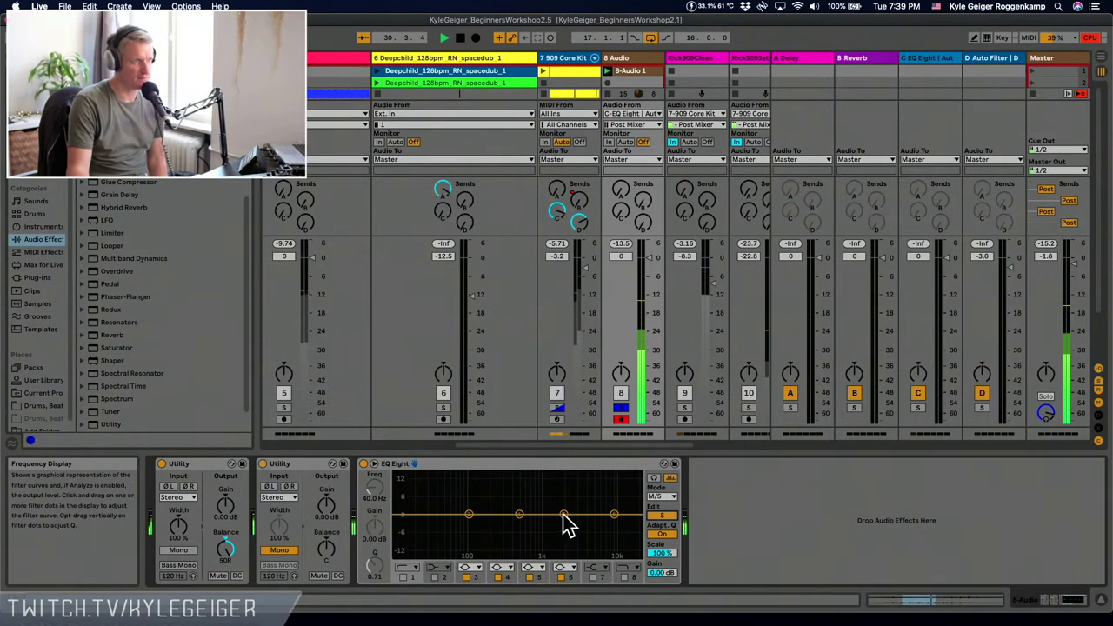
{"action": "left_click_drag", "start_coordinate": [563, 513], "coordinate": [615, 497]}
{"action": "left_click_drag", "start_coordinate": [519, 514], "coordinate": [514, 492]}
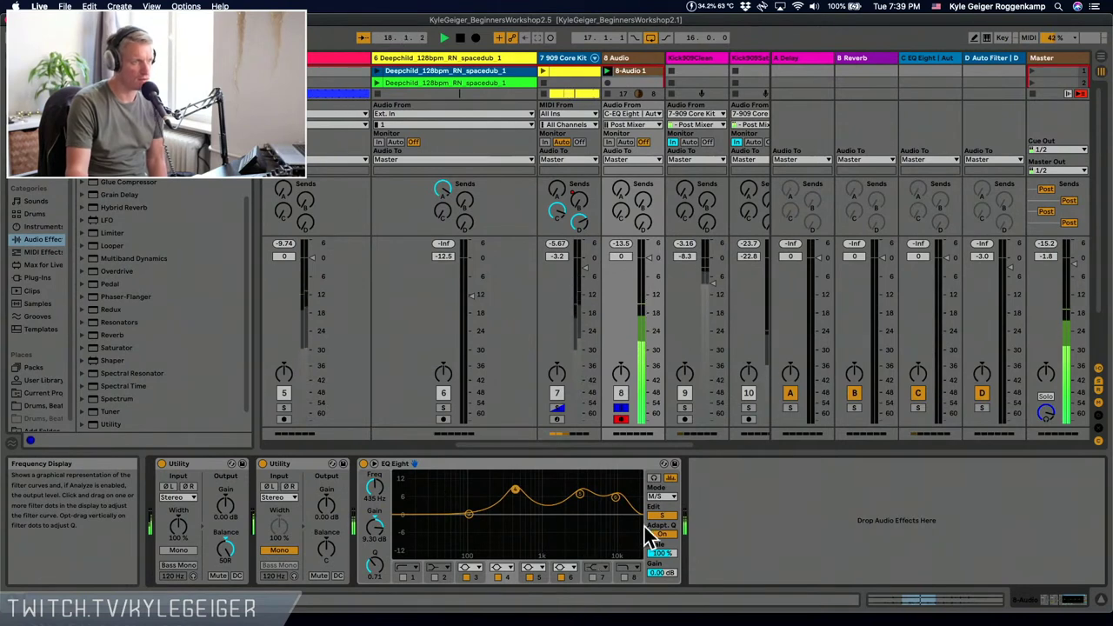
{"action": "left_click", "coordinate": [661, 514]}
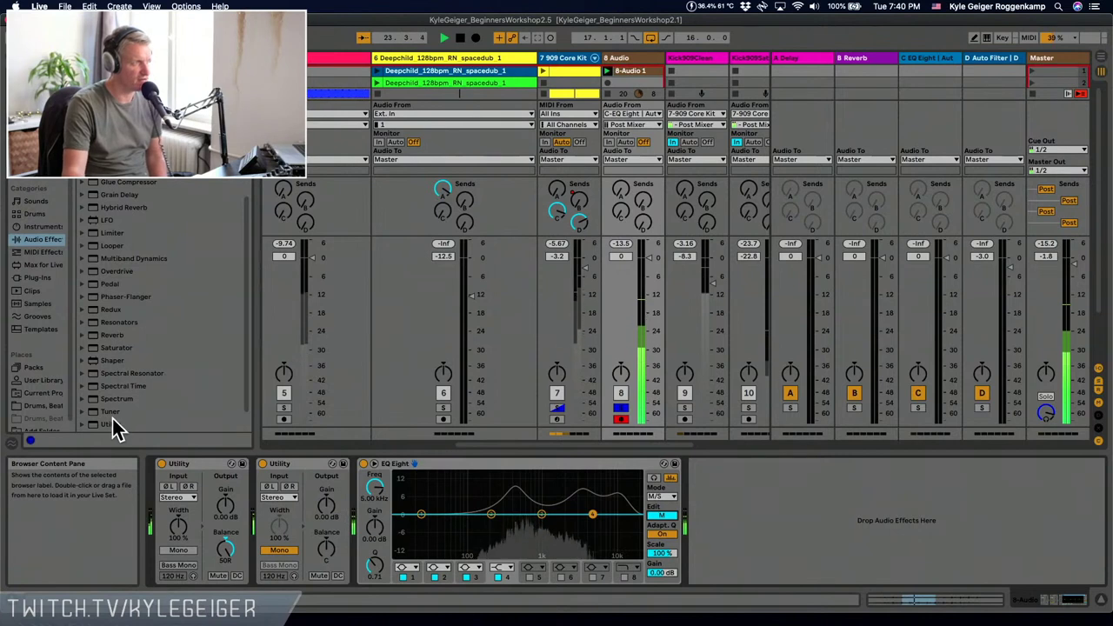
- Insert a third Utility before EQ Eight and set its width to 400%
{"action": "left_click_drag", "start_coordinate": [111, 424], "coordinate": [380, 511]}
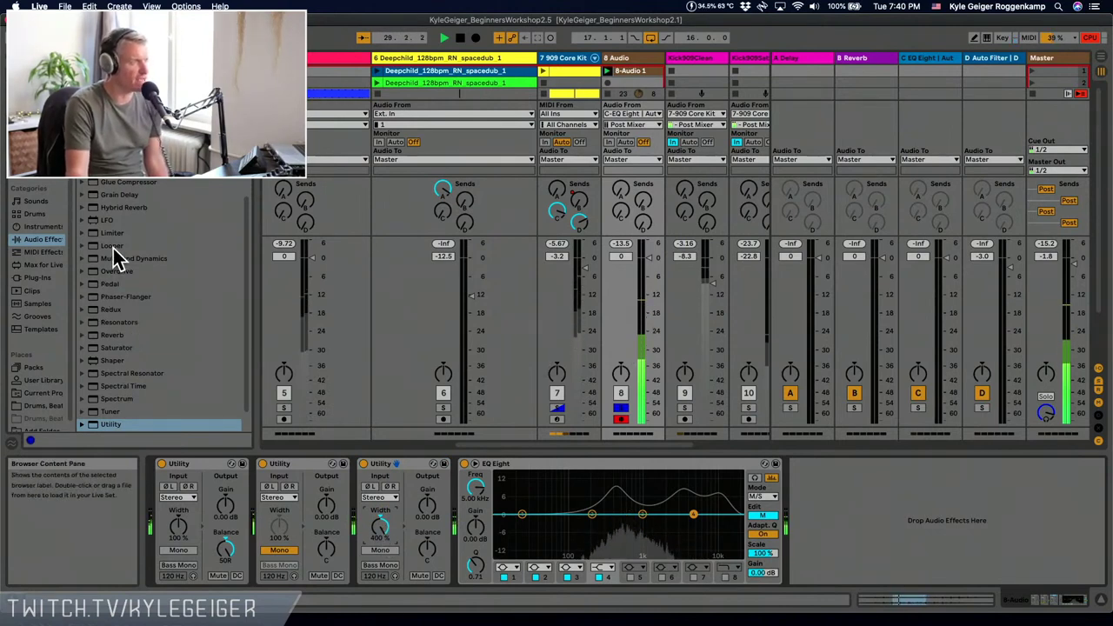
- Insert a Reverb between the third Utility and EQ Eight, and shape its input filter with Lo Cut on at 3.02 kHz and 5.46 width
{"action": "scroll", "coordinate": [117, 287], "scroll_direction": "down", "scroll_amount": 1}
{"action": "left_click", "coordinate": [108, 333]}
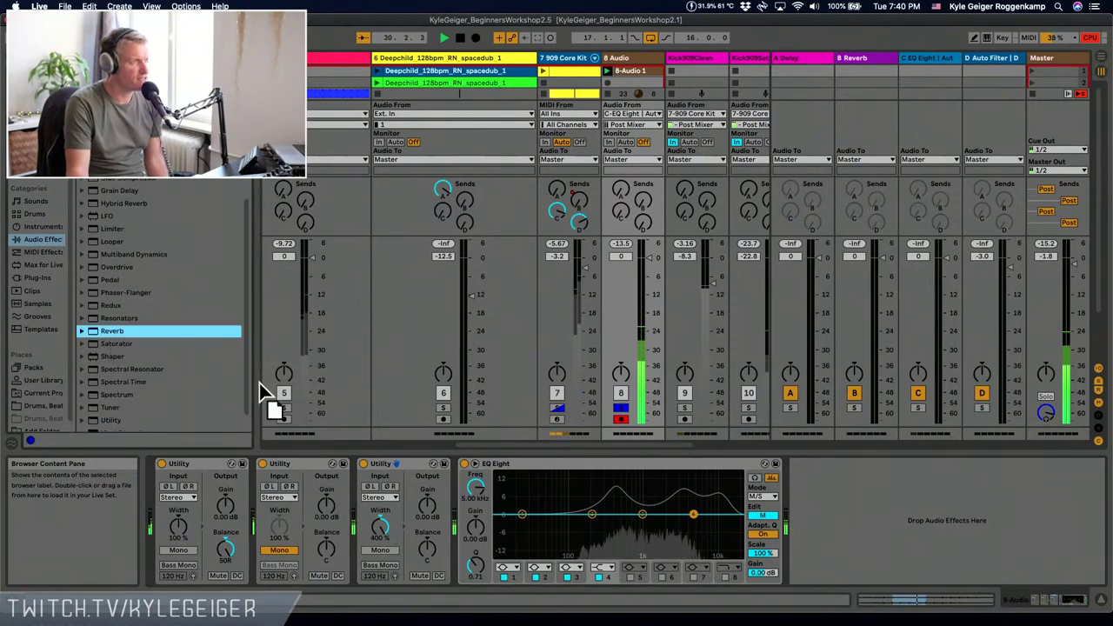
{"action": "left_click_drag", "start_coordinate": [481, 513], "coordinate": [484, 513]}
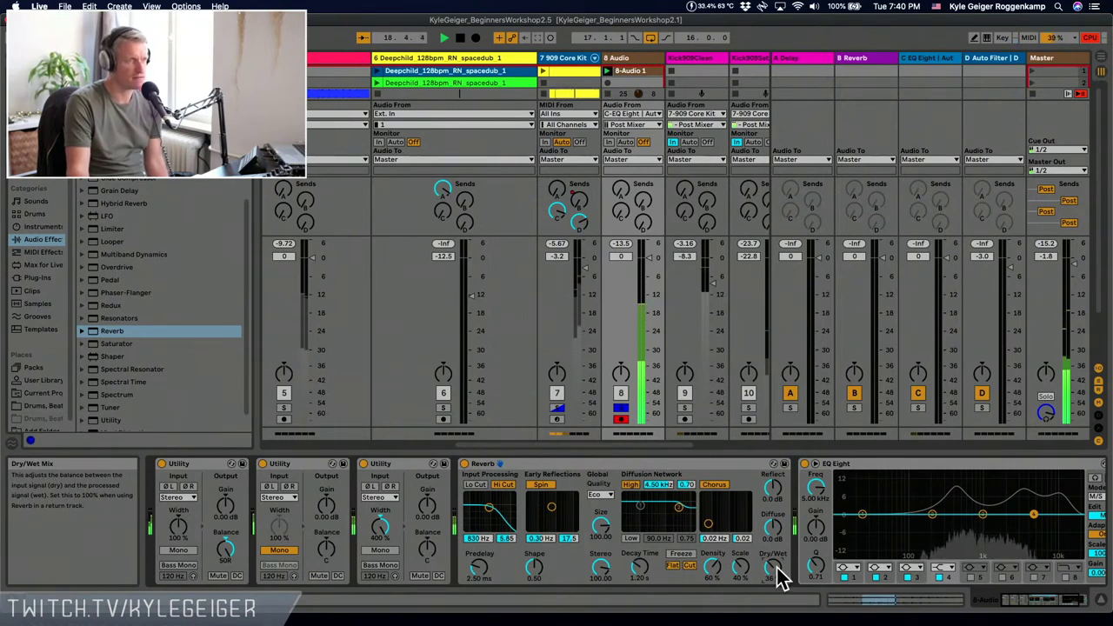
{"action": "left_click_drag", "start_coordinate": [462, 510], "coordinate": [506, 510]}
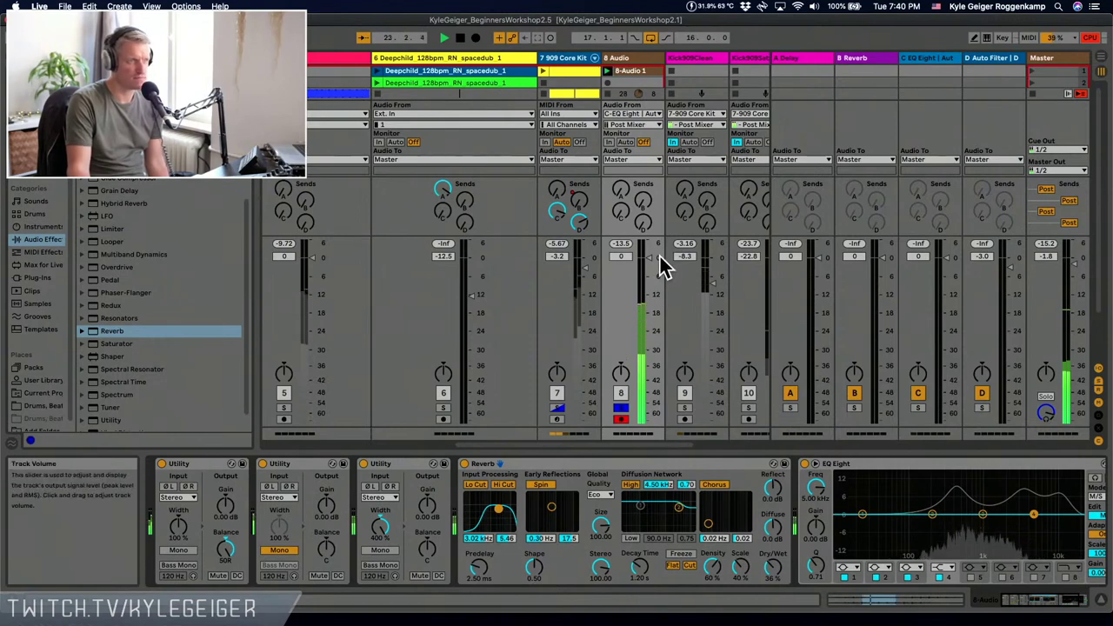
- Raise the 8 Audio track to 3.4 dB, and reshape EQ Eight's two upper side bands, one to 9.79 dB at 4.26 kHz
{"action": "left_click_drag", "start_coordinate": [653, 261], "coordinate": [653, 256]}
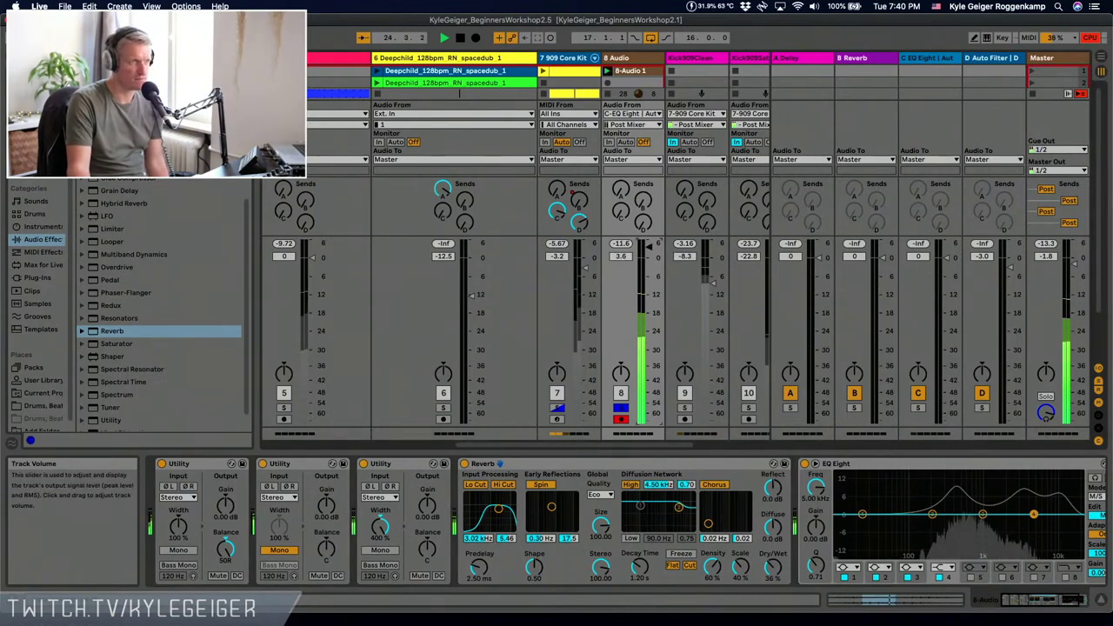
{"action": "left_click", "coordinate": [1095, 515]}
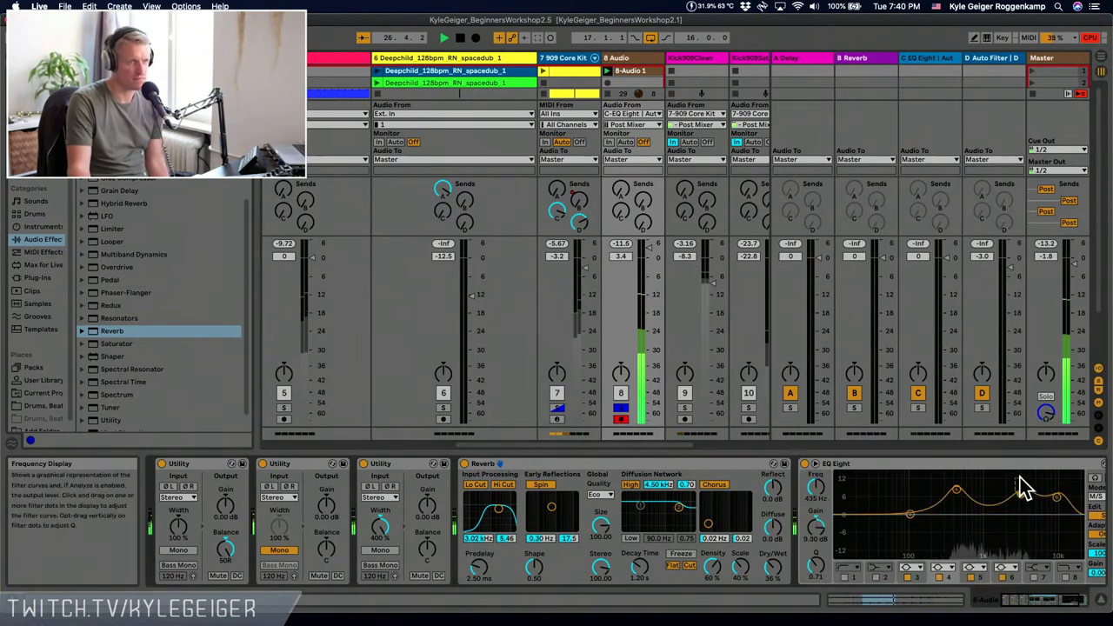
{"action": "left_click_drag", "start_coordinate": [1020, 487], "coordinate": [997, 489]}
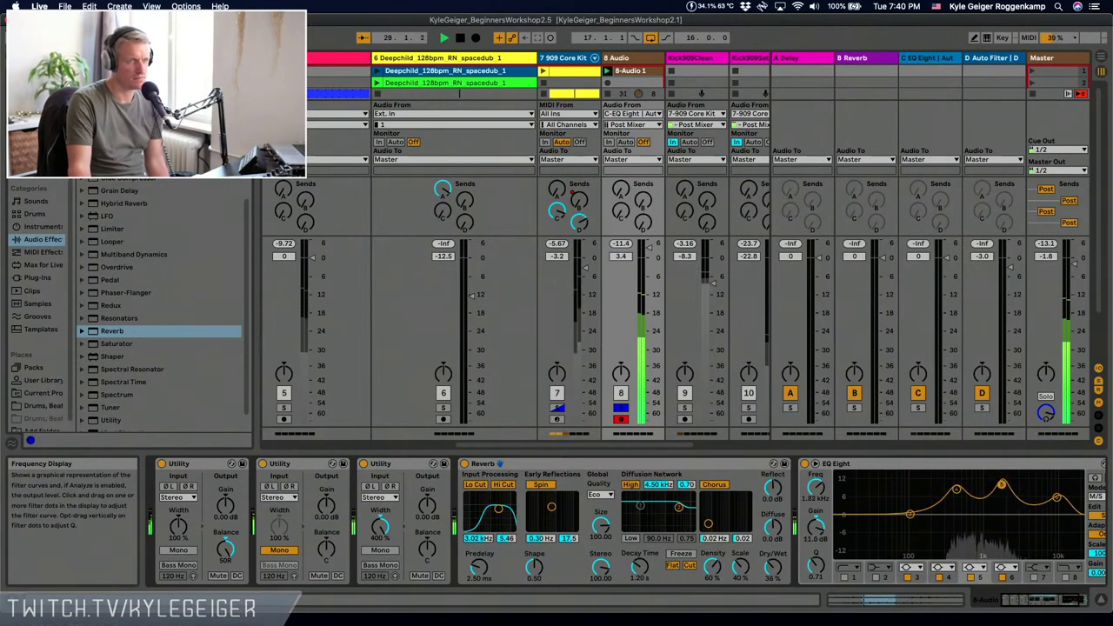
{"action": "left_click", "coordinate": [1056, 499]}
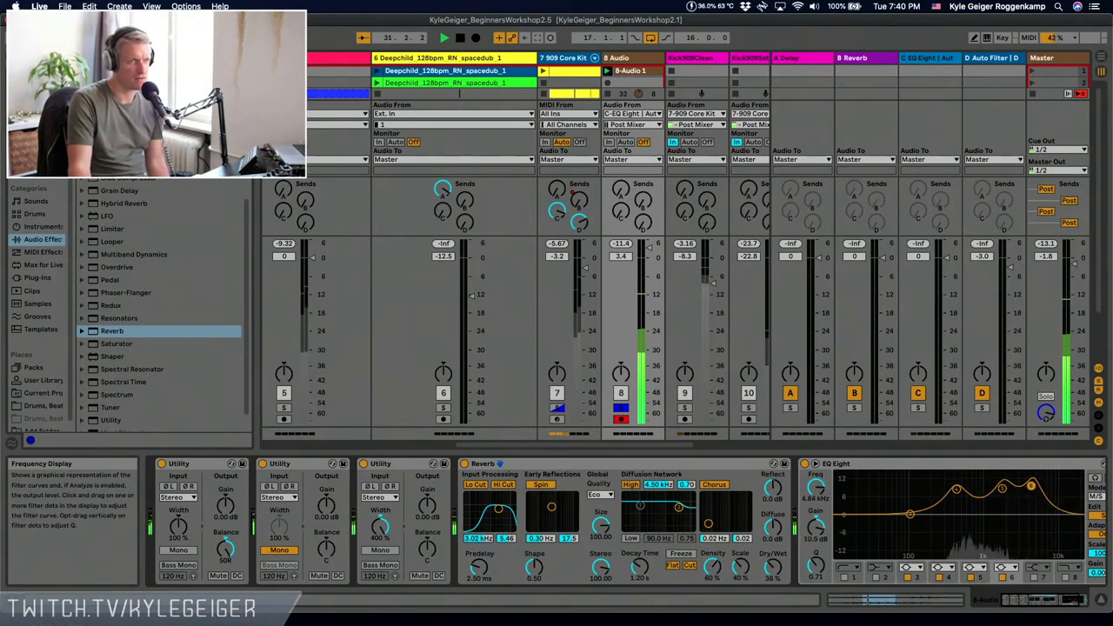
{"action": "left_click", "coordinate": [619, 408]}
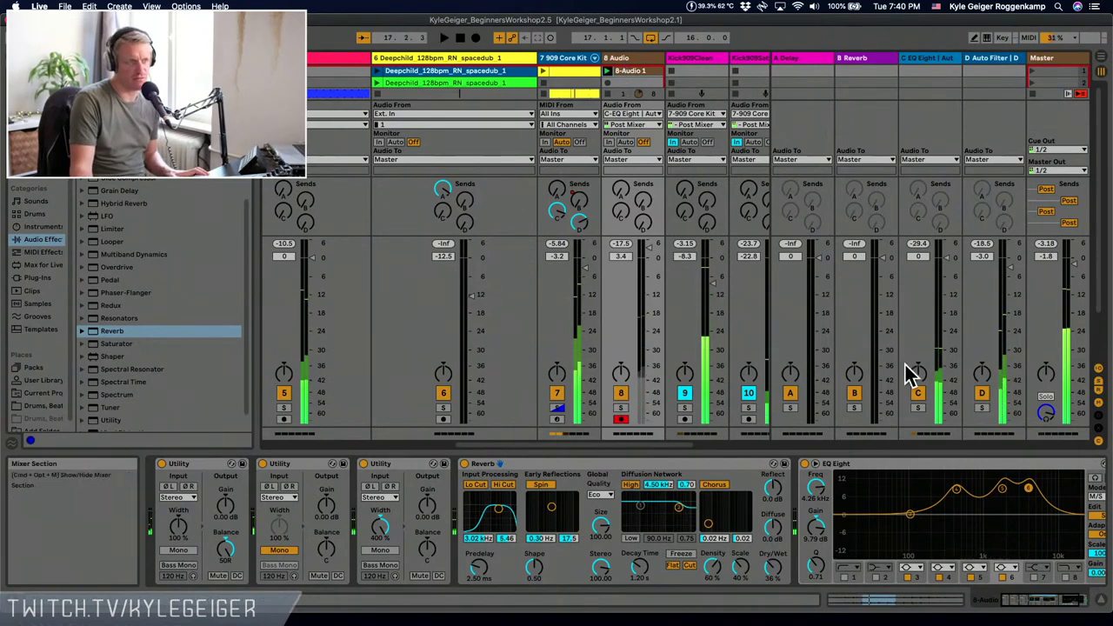
- Move the 8-Audio 1 clip's start marker to 3.2.3 and transpose the clip to 12 st
{"action": "left_click", "coordinate": [886, 600]}
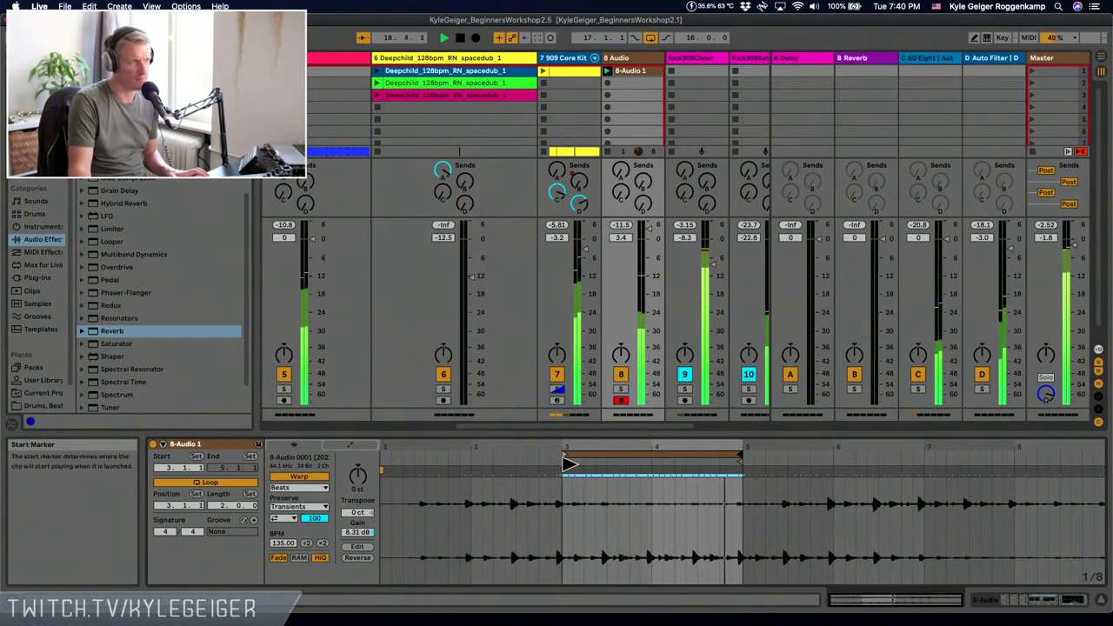
{"action": "left_click_drag", "start_coordinate": [565, 461], "coordinate": [573, 463]}
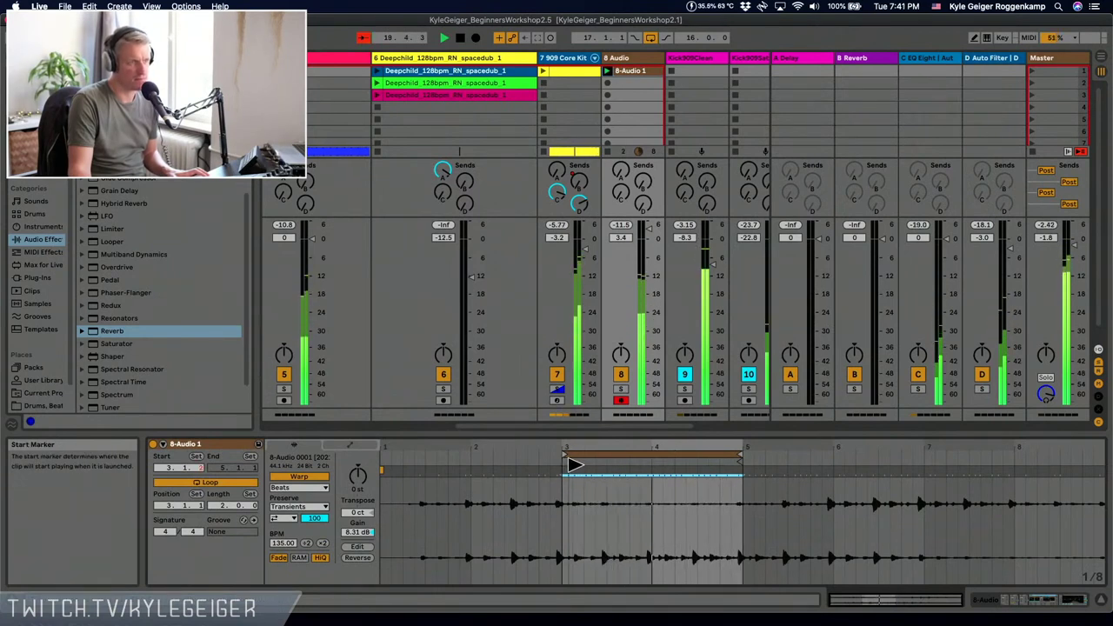
{"action": "left_click_drag", "start_coordinate": [574, 464], "coordinate": [582, 466]}
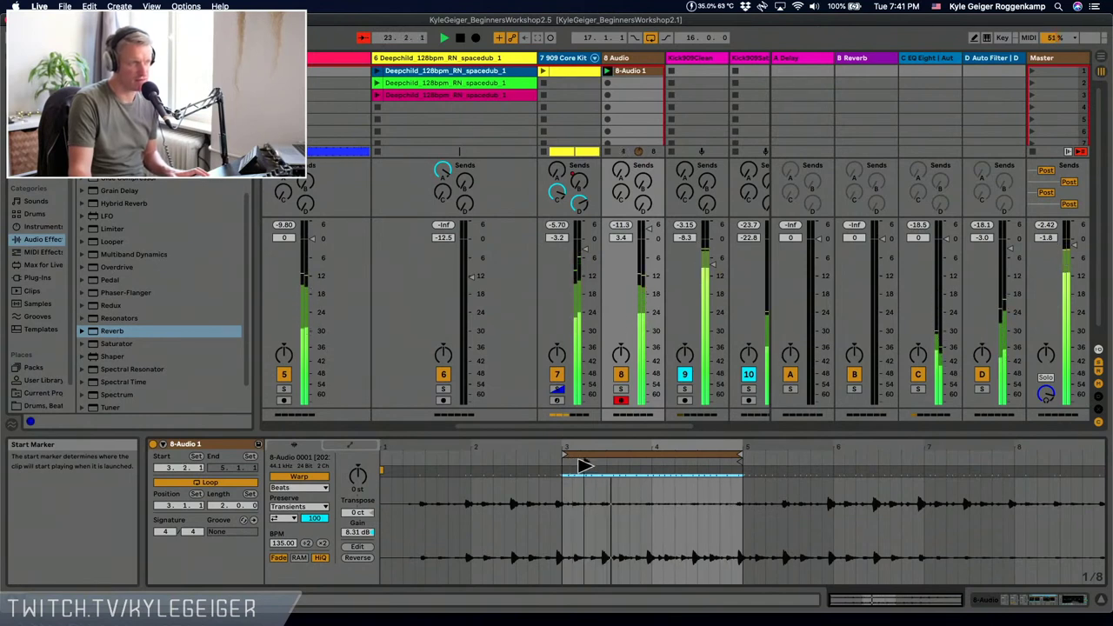
{"action": "scroll", "coordinate": [583, 470], "scroll_direction": "up", "scroll_amount": 5}
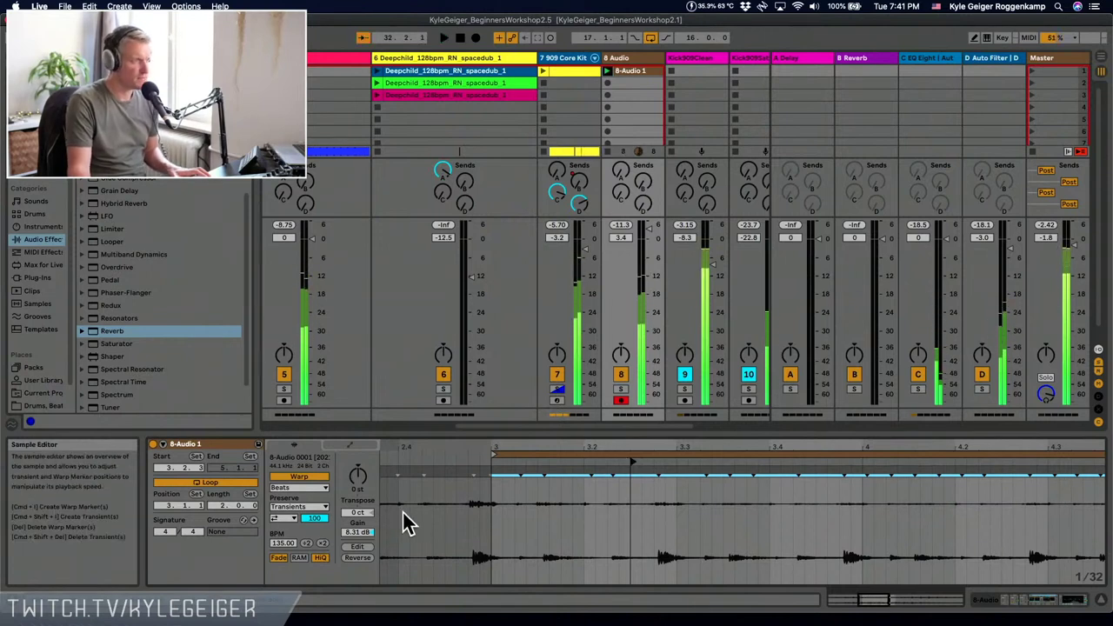
{"action": "left_click_drag", "start_coordinate": [356, 479], "coordinate": [356, 453]}
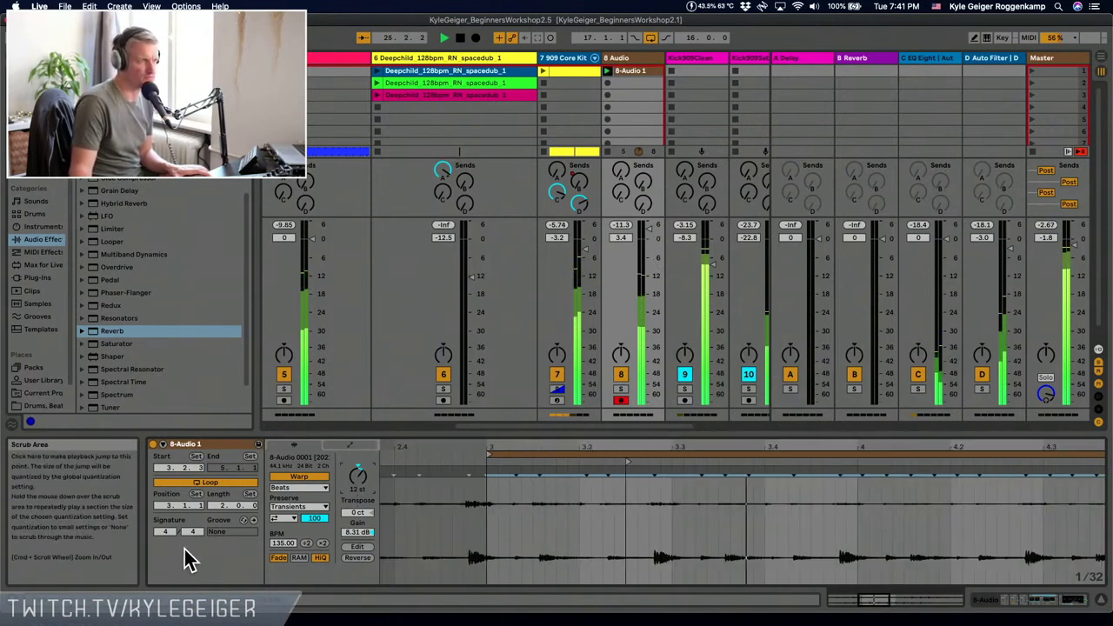
- Duplicate the 8-Audio 1 clip into the second slot of its track and launch the copy
{"action": "left_click", "coordinate": [632, 59]}
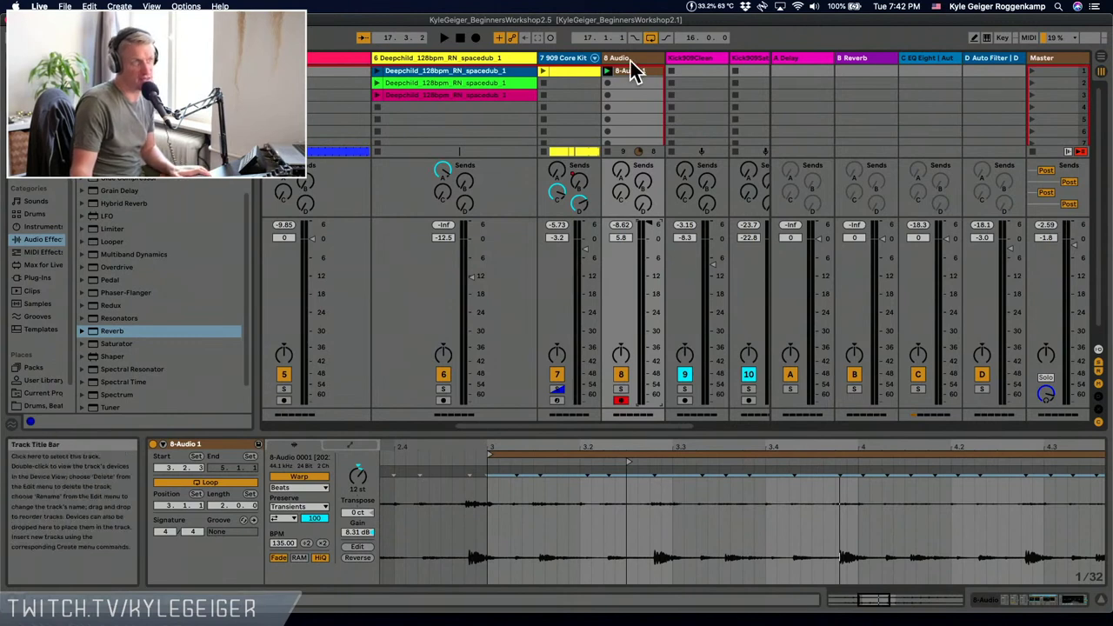
{"action": "key", "text": "super+d"}
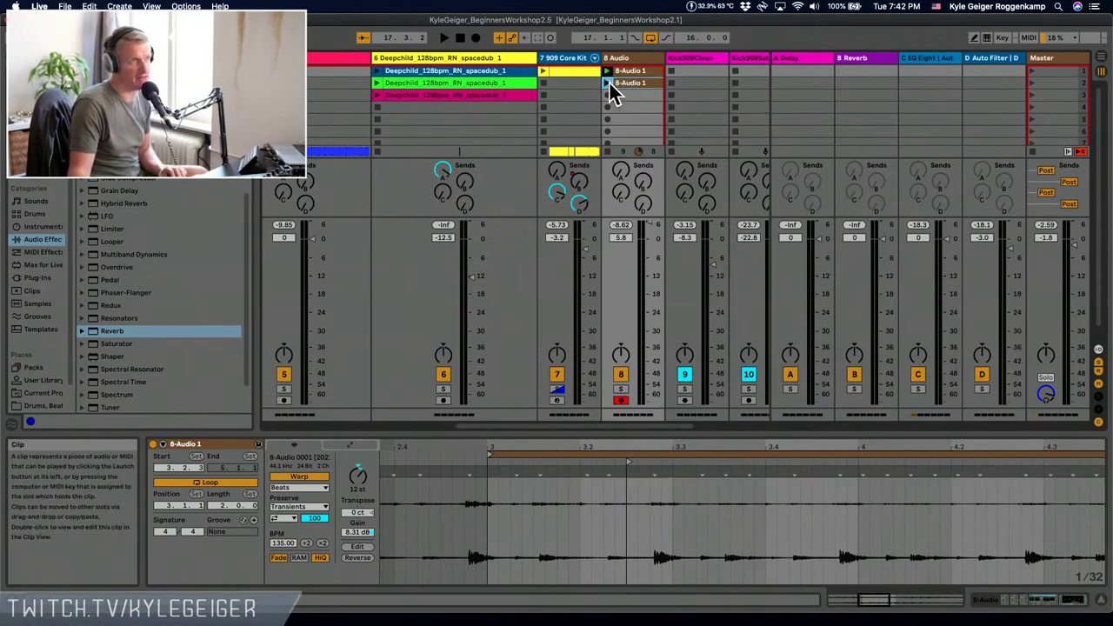
{"action": "left_click", "coordinate": [609, 82]}
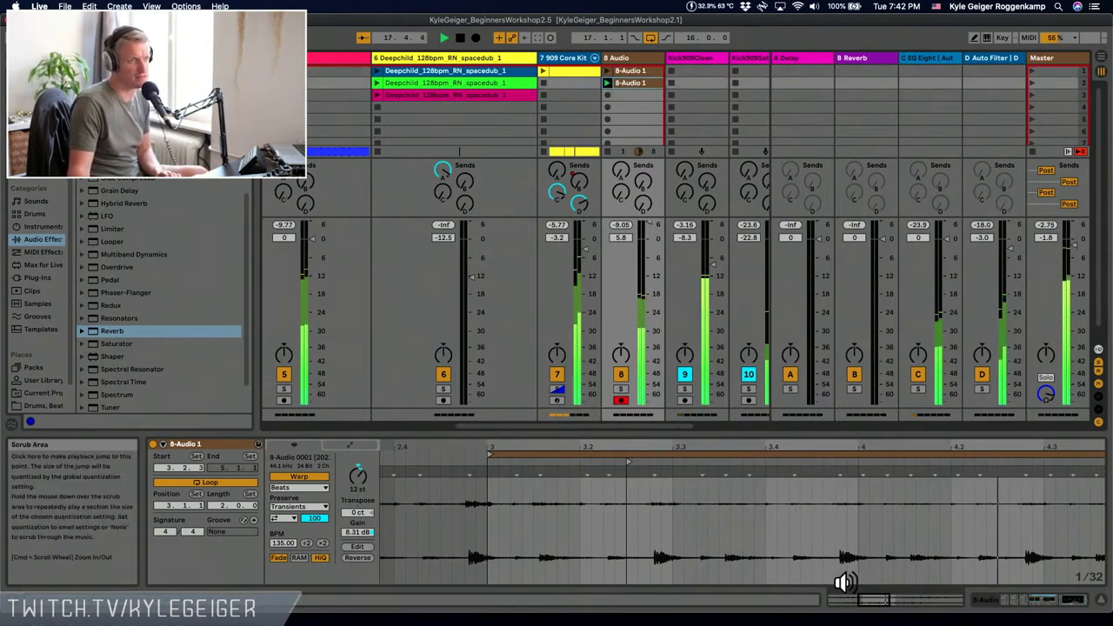
- Duplicate the whole 8 Audio track and launch the second clip on the new track
{"action": "left_click", "coordinate": [623, 58]}
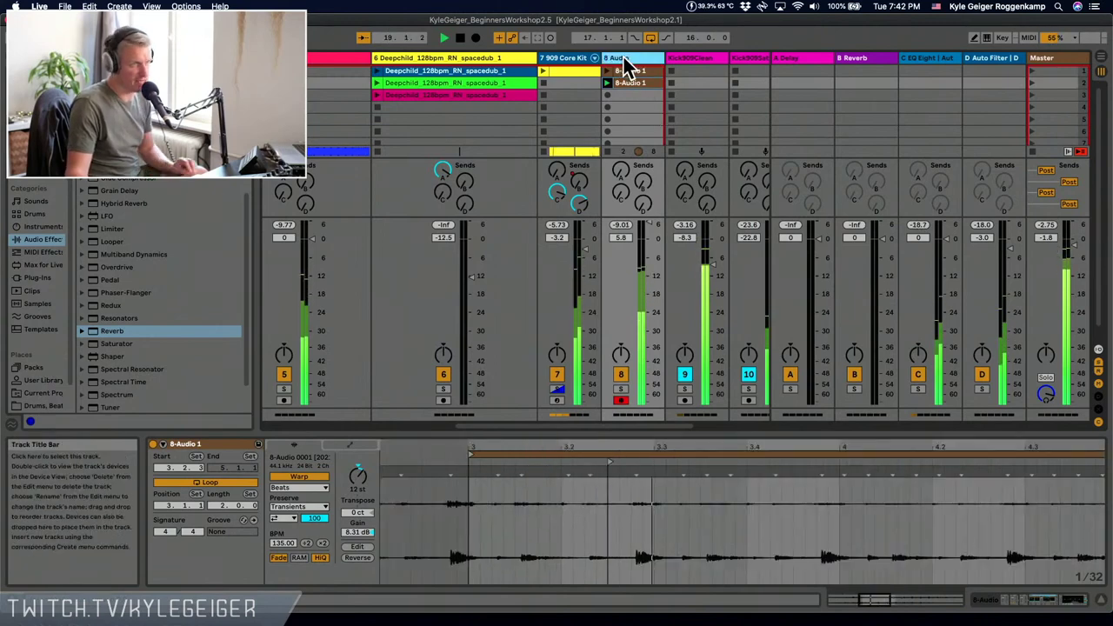
{"action": "key", "text": "super+d"}
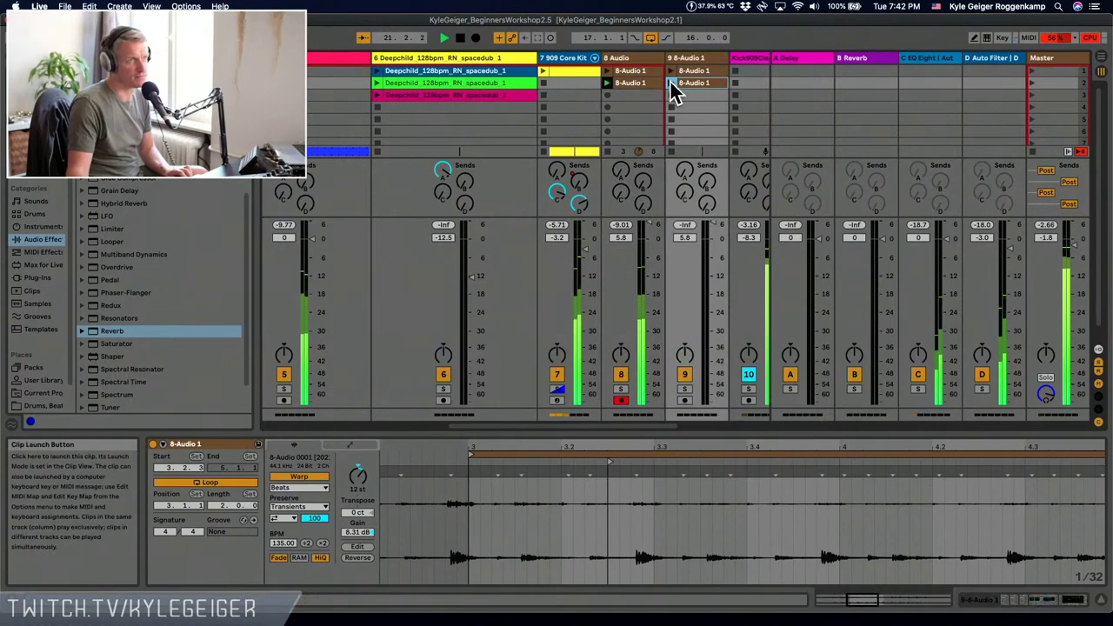
{"action": "left_click", "coordinate": [671, 83]}
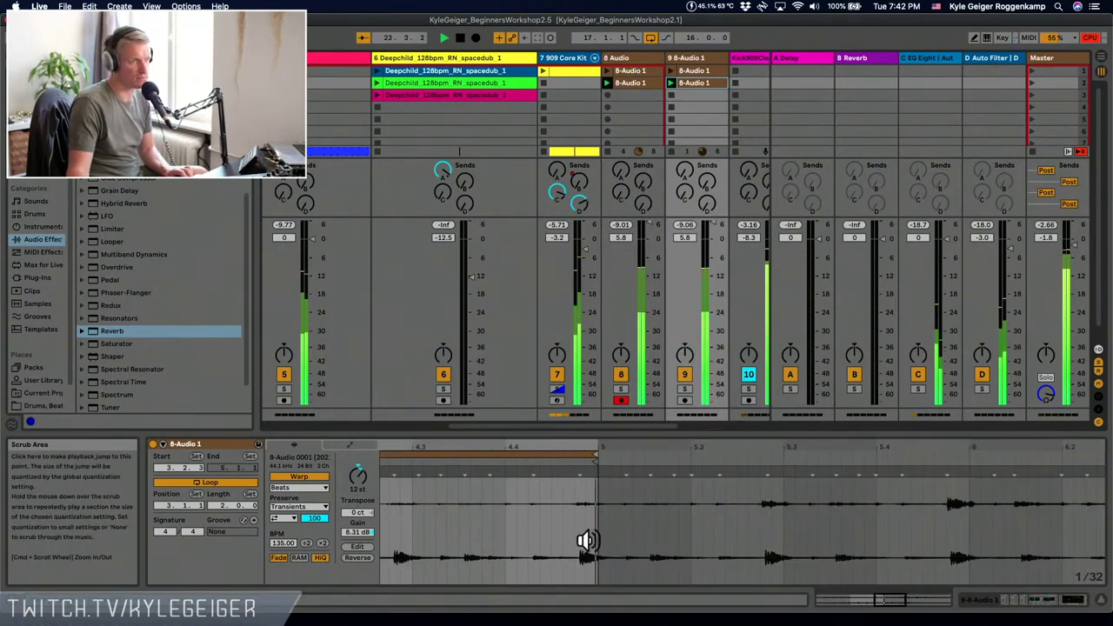
- Shorten the new track's clip loop to one bar and add a warp marker on a transient at about beat 3.3
{"action": "left_click_drag", "start_coordinate": [1093, 454], "coordinate": [850, 468]}
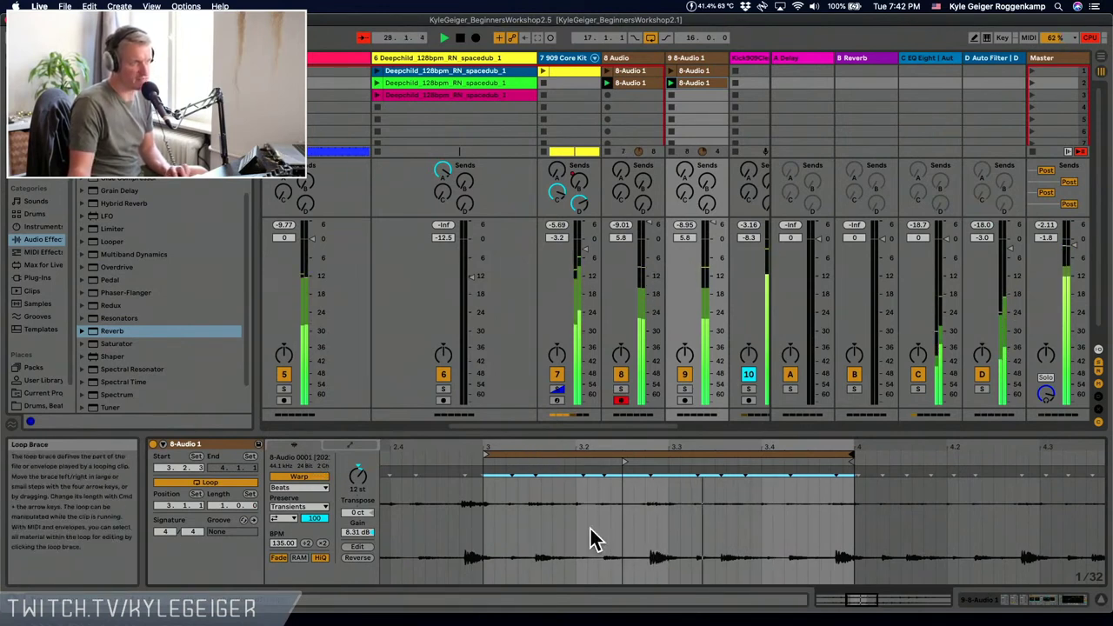
{"action": "left_click", "coordinate": [650, 513]}
{"action": "left_click_drag", "start_coordinate": [646, 472], "coordinate": [665, 471]}
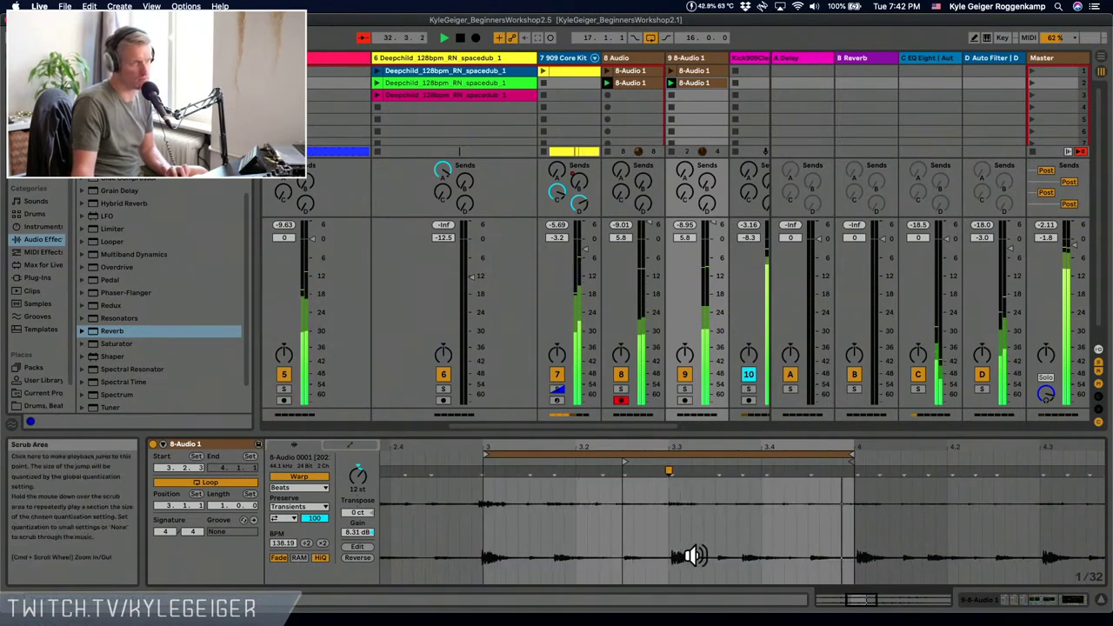
{"action": "double_click", "coordinate": [688, 478]}
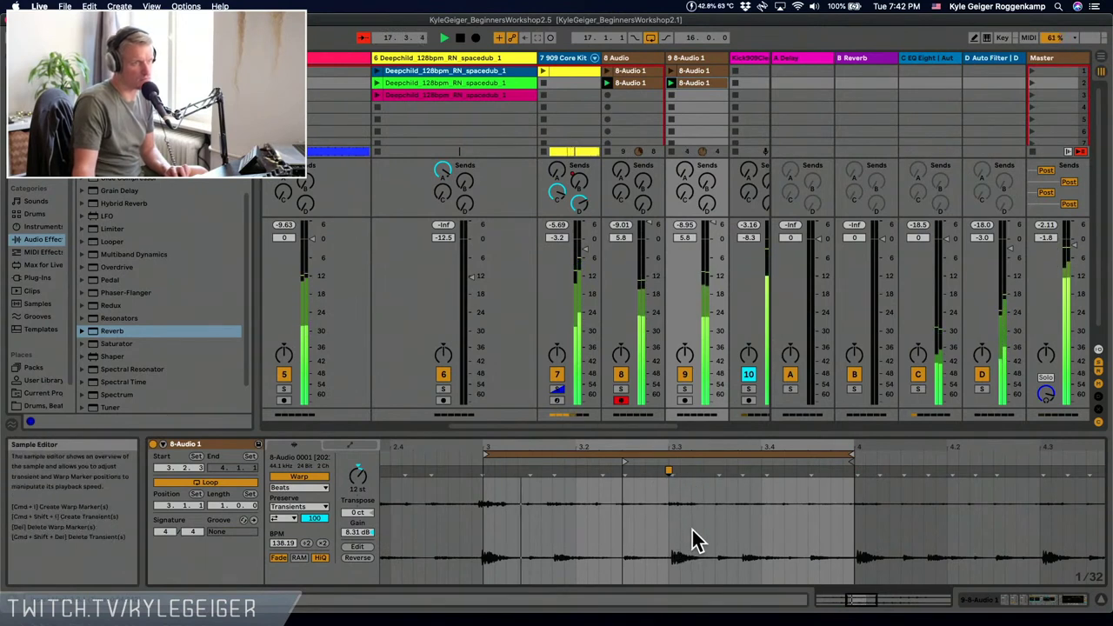
- Add a second warp marker at about 3.3.3 and pull the first one back to about 3.2.2
{"action": "left_click_drag", "start_coordinate": [692, 470], "coordinate": [870, 470]}
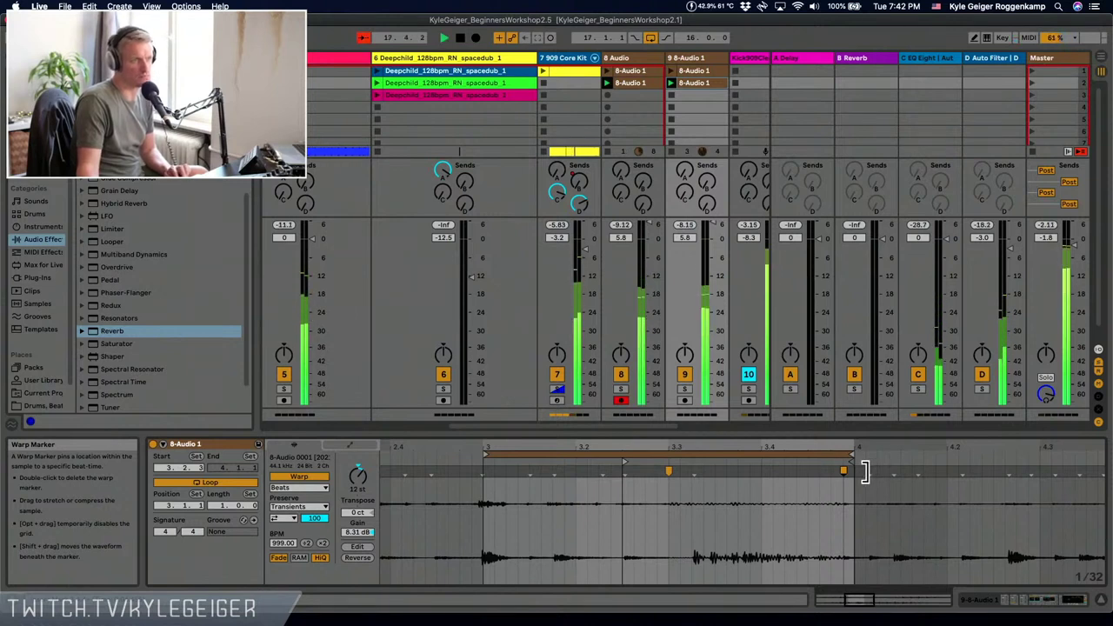
{"action": "left_click_drag", "start_coordinate": [857, 474], "coordinate": [724, 510]}
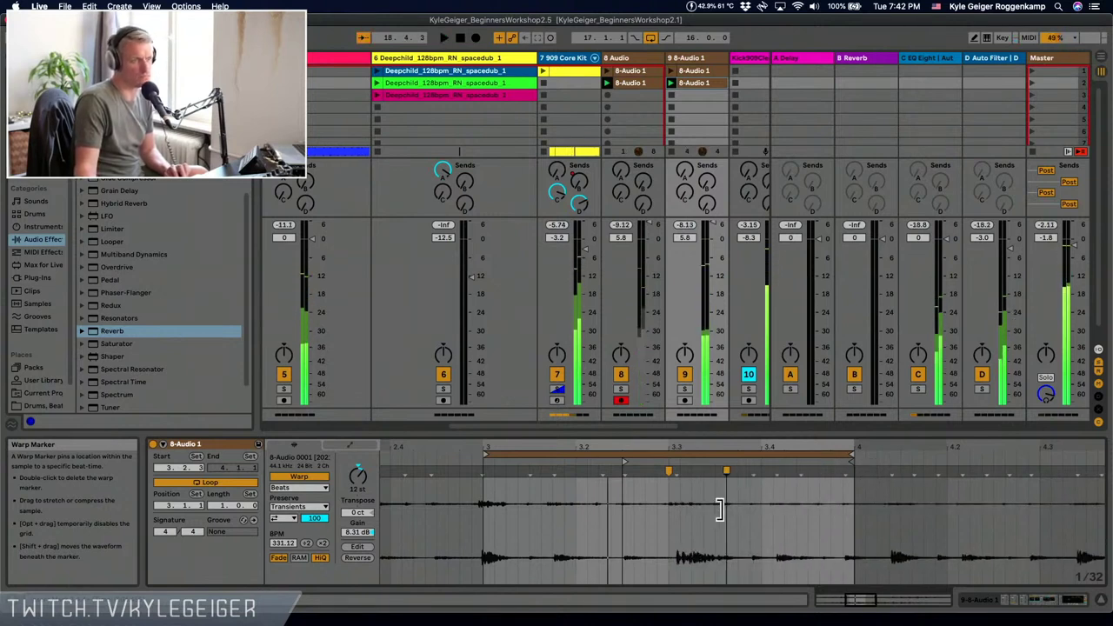
{"action": "left_click_drag", "start_coordinate": [666, 472], "coordinate": [611, 482]}
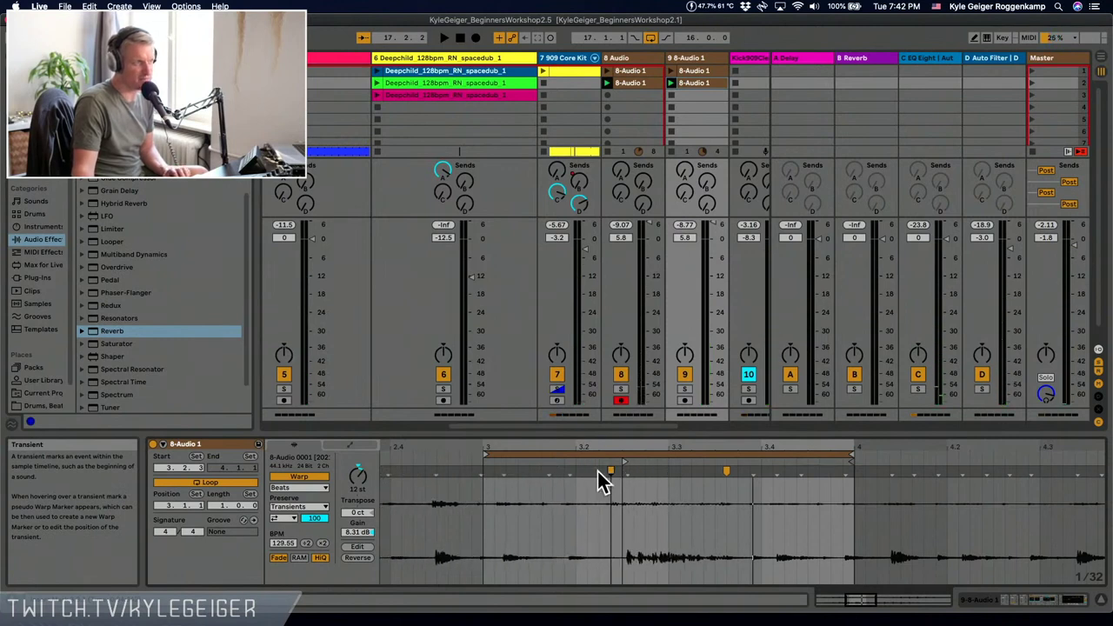
- Transpose the clip to -12 st and stretch its second warp marker out to about 3.4.2
{"action": "key", "text": "space"}
{"action": "mouse_move", "coordinate": [353, 487]}
{"action": "left_mouse_down"}
{"action": "mouse_move", "coordinate": [352, 522]}
{"action": "mouse_move", "coordinate": [354, 484]}
{"action": "left_mouse_up"}
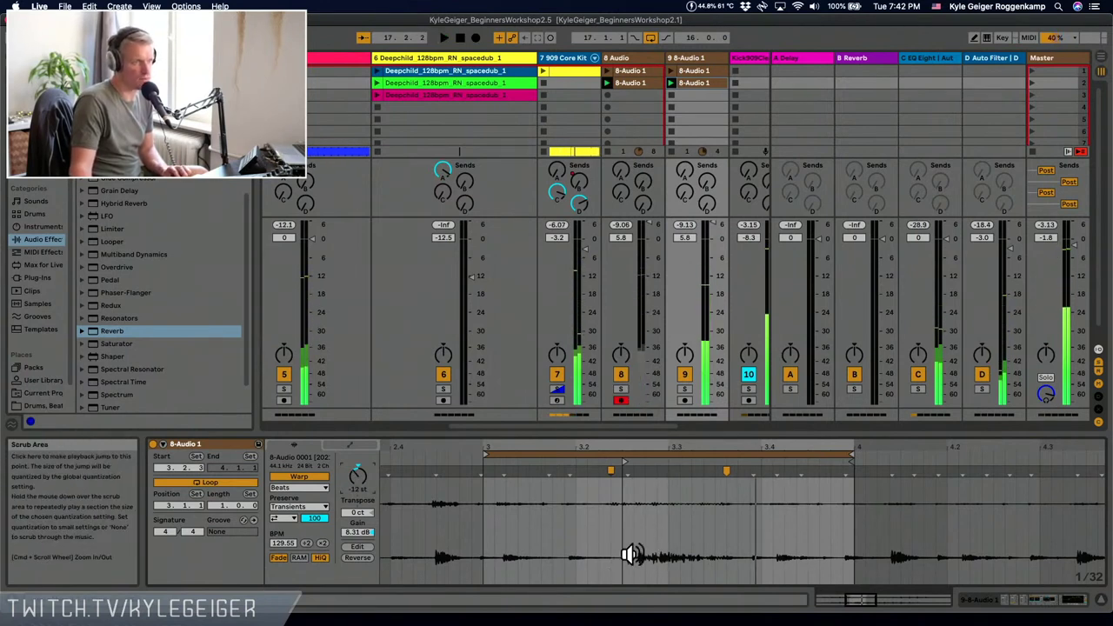
{"action": "double_click", "coordinate": [726, 470]}
{"action": "left_click_drag", "start_coordinate": [726, 470], "coordinate": [831, 471]}
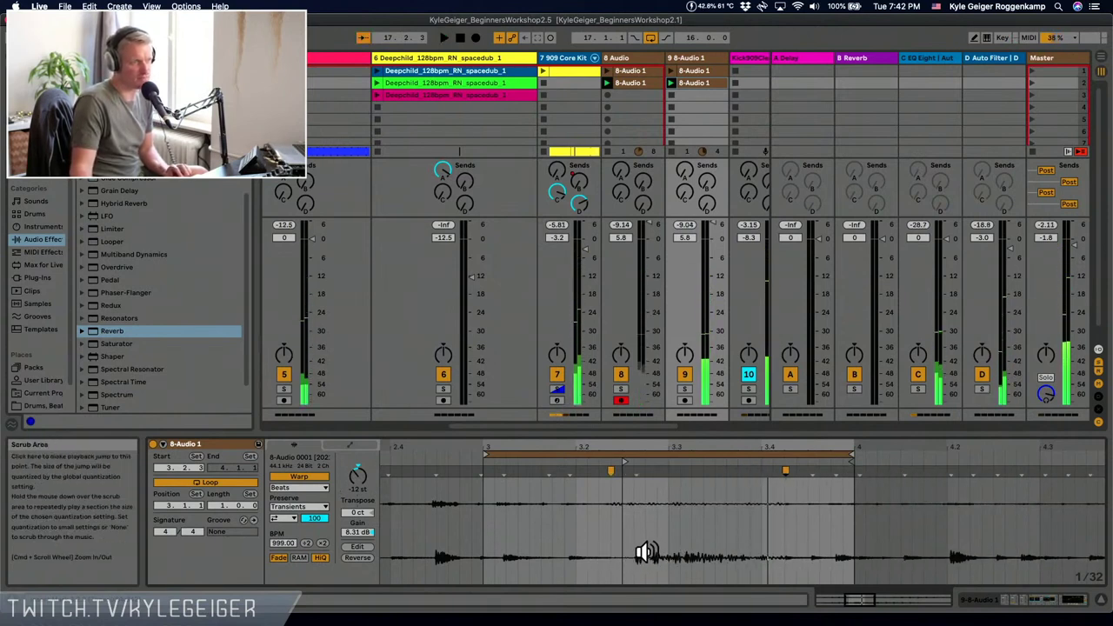
- Remove the earlier warp markers, keeping only the one after beat 3.4, and restart playback to hear the result
{"action": "double_click", "coordinate": [635, 471]}
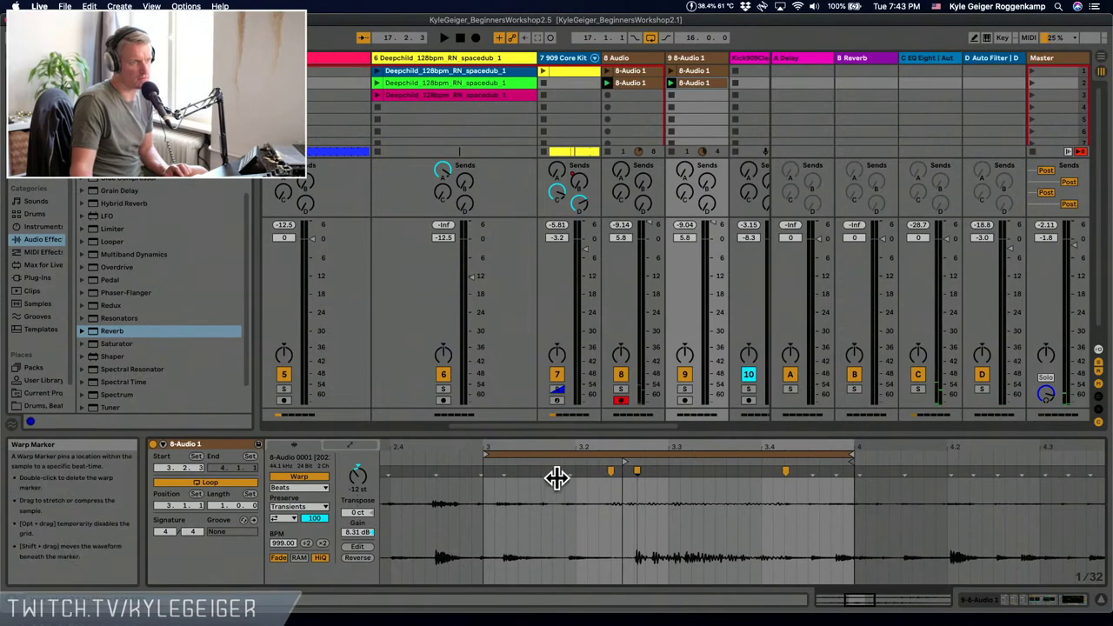
{"action": "double_click", "coordinate": [611, 471]}
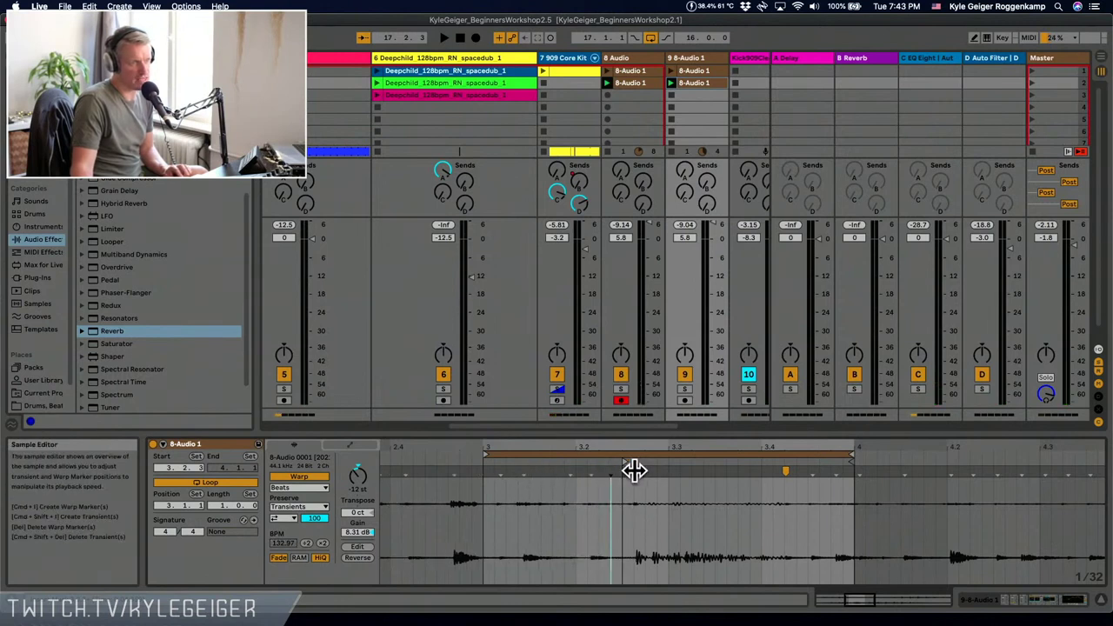
{"action": "double_click", "coordinate": [636, 470]}
{"action": "left_click", "coordinate": [534, 487]}
{"action": "key", "text": "space"}
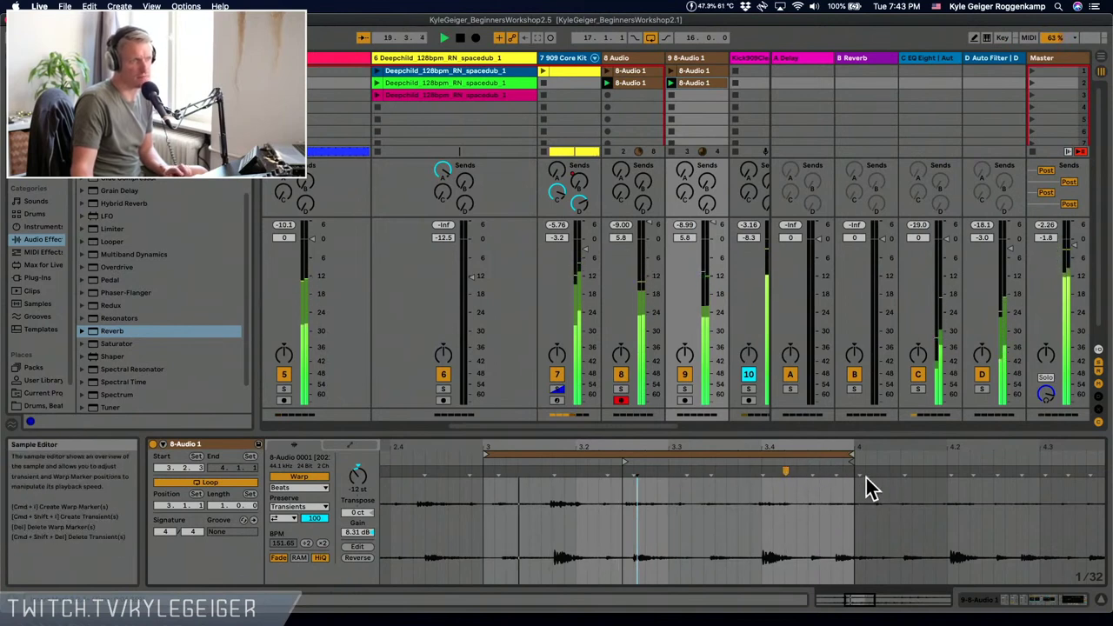
- Shift the remaining warp marker slightly earlier, add another on the transient at beat 3.4, and play the clip
{"action": "mouse_move", "coordinate": [780, 470]}
{"action": "left_mouse_down"}
{"action": "mouse_move", "coordinate": [794, 470]}
{"action": "mouse_move", "coordinate": [768, 474]}
{"action": "left_mouse_up"}
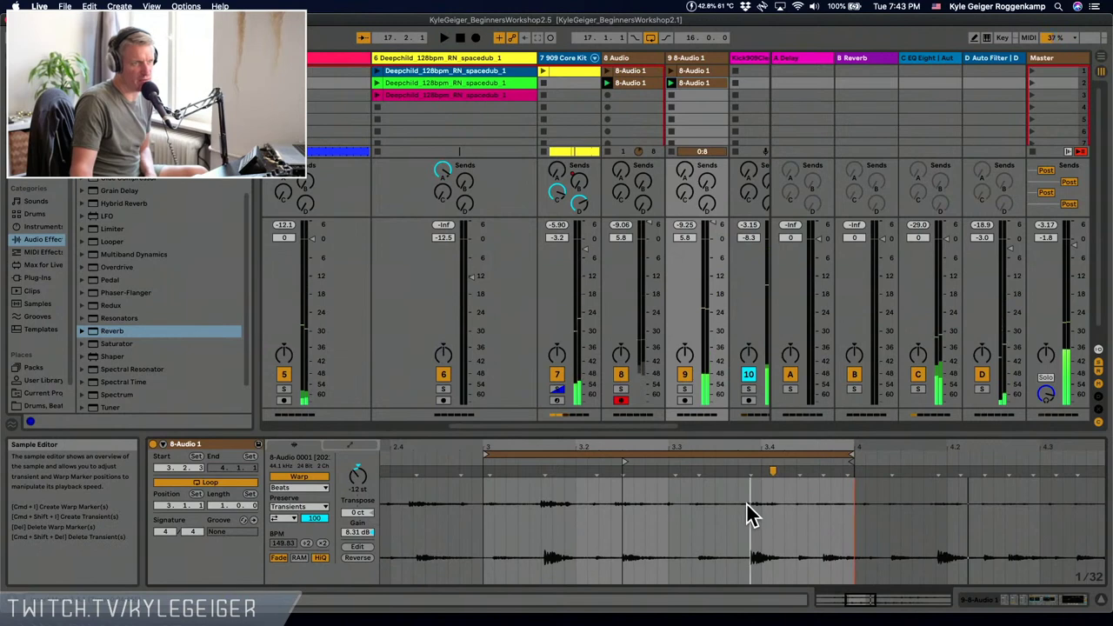
{"action": "left_click_drag", "start_coordinate": [748, 472], "coordinate": [759, 474]}
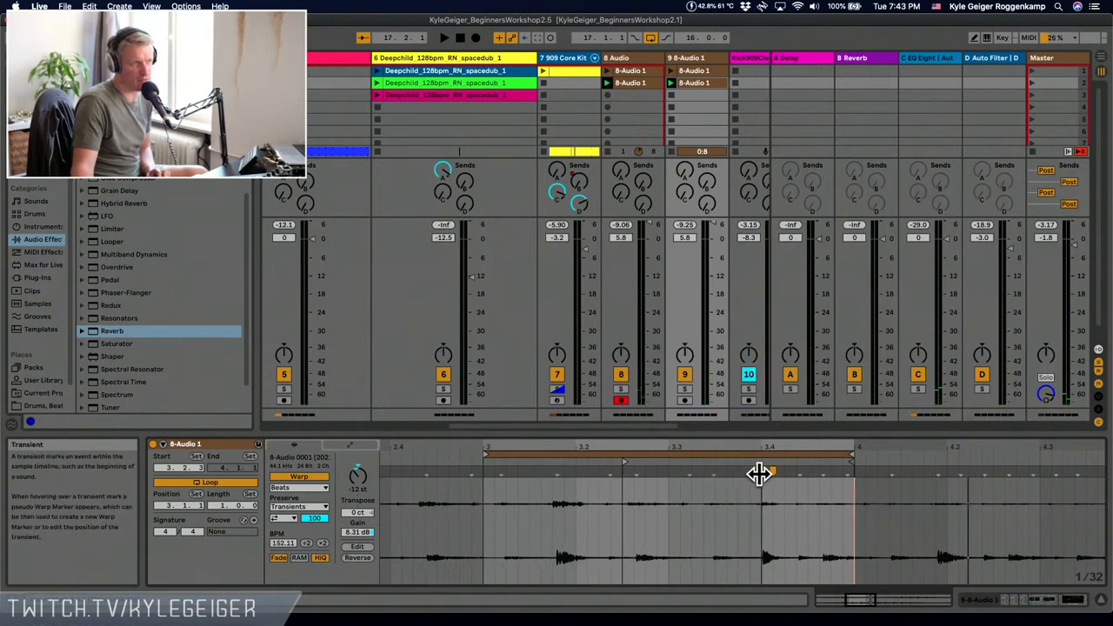
{"action": "key", "text": "space"}
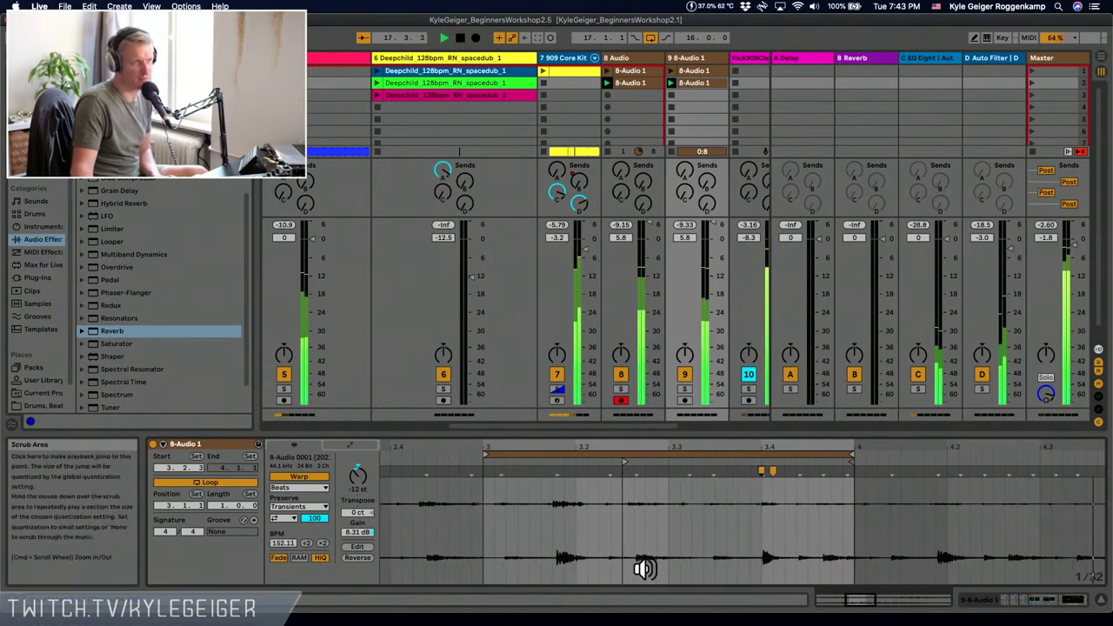
- Add a warp marker on the transient by the start marker, pull it back to 3.2.3, and play the loop
{"action": "left_click", "coordinate": [865, 600]}
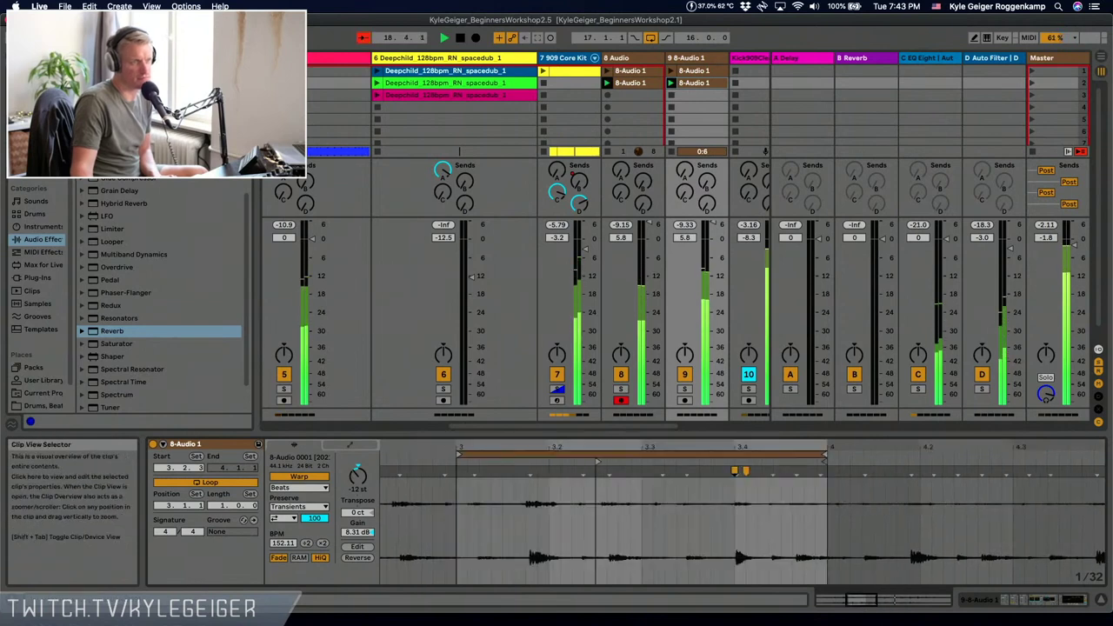
{"action": "double_click", "coordinate": [605, 507]}
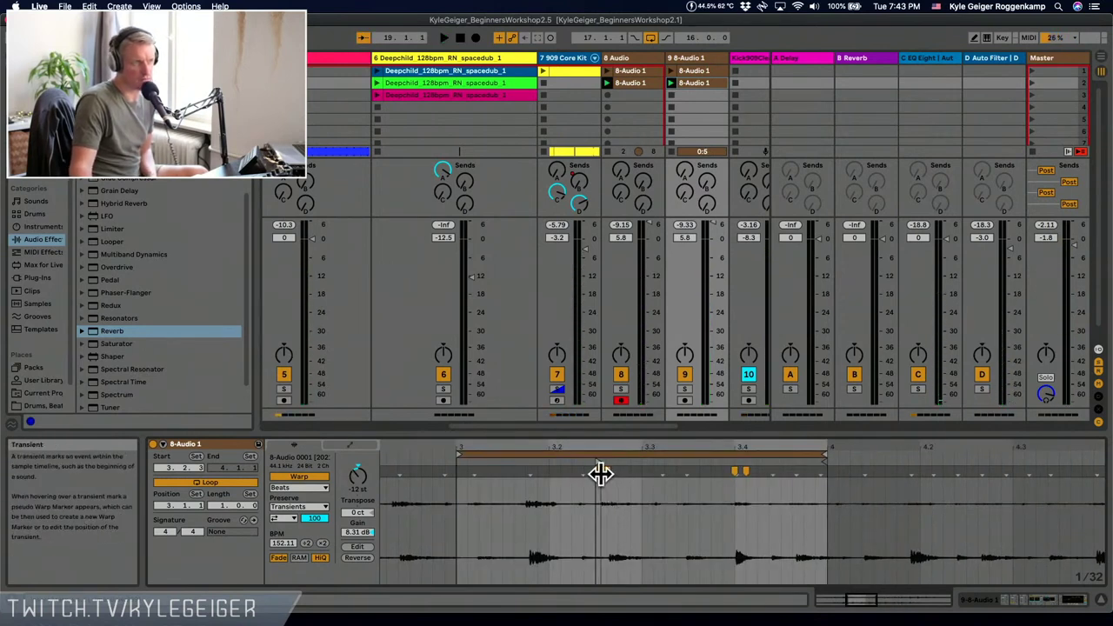
{"action": "left_click_drag", "start_coordinate": [603, 471], "coordinate": [590, 472]}
{"action": "key", "text": "space"}
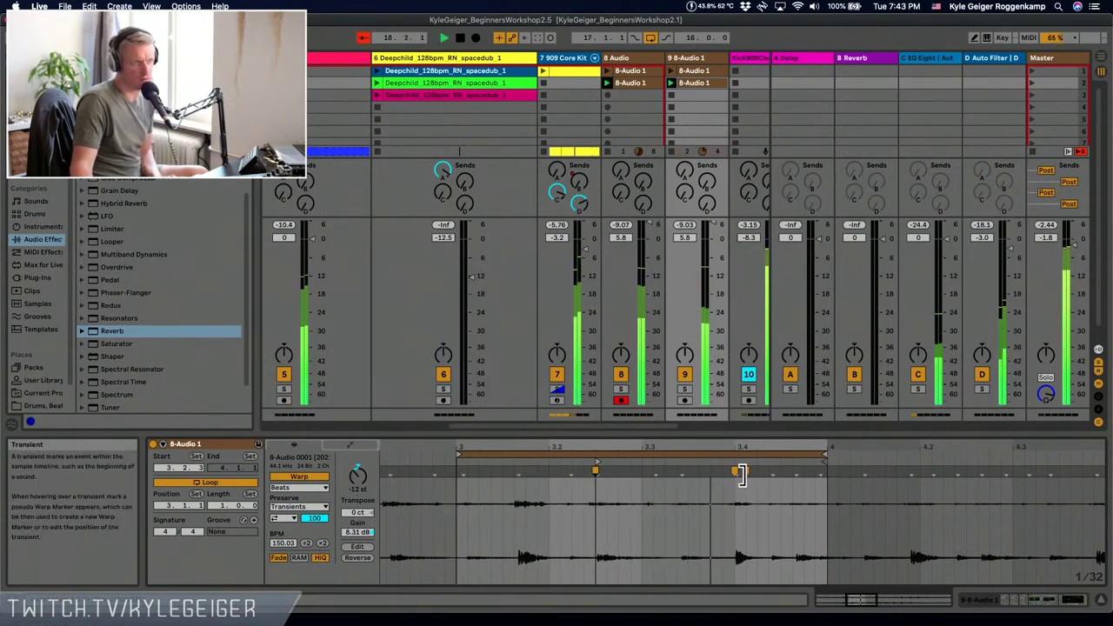
- Stop playback, stretch the last warp marker to about 3.4.4, and add another at about 3.3.2
{"action": "key", "text": "space"}
{"action": "left_click_drag", "start_coordinate": [747, 471], "coordinate": [803, 473]}
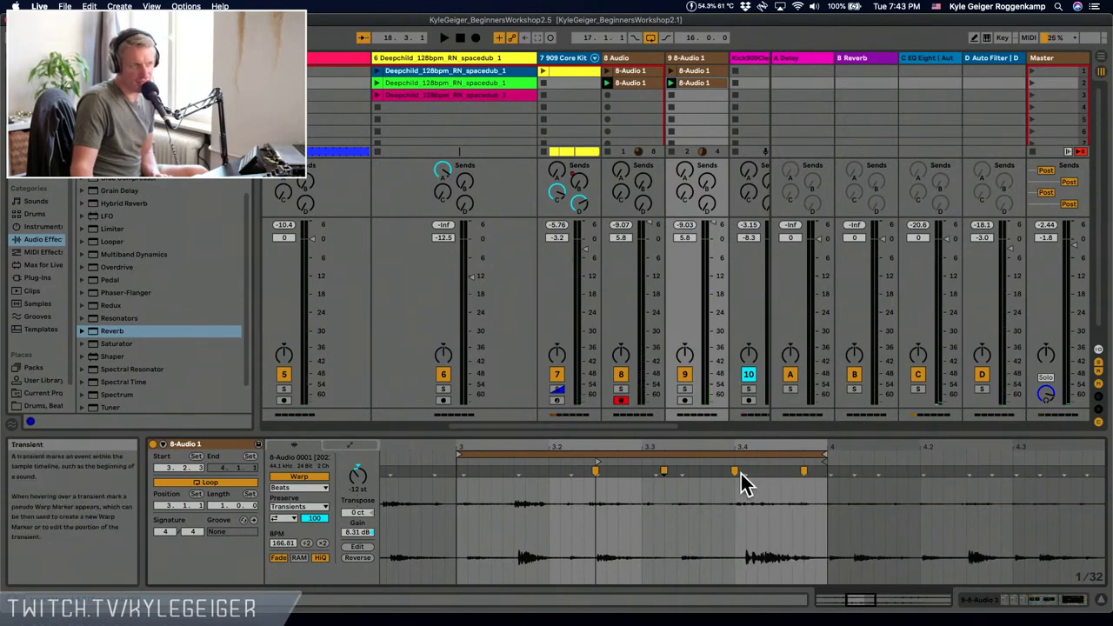
{"action": "left_click_drag", "start_coordinate": [734, 473], "coordinate": [734, 472]}
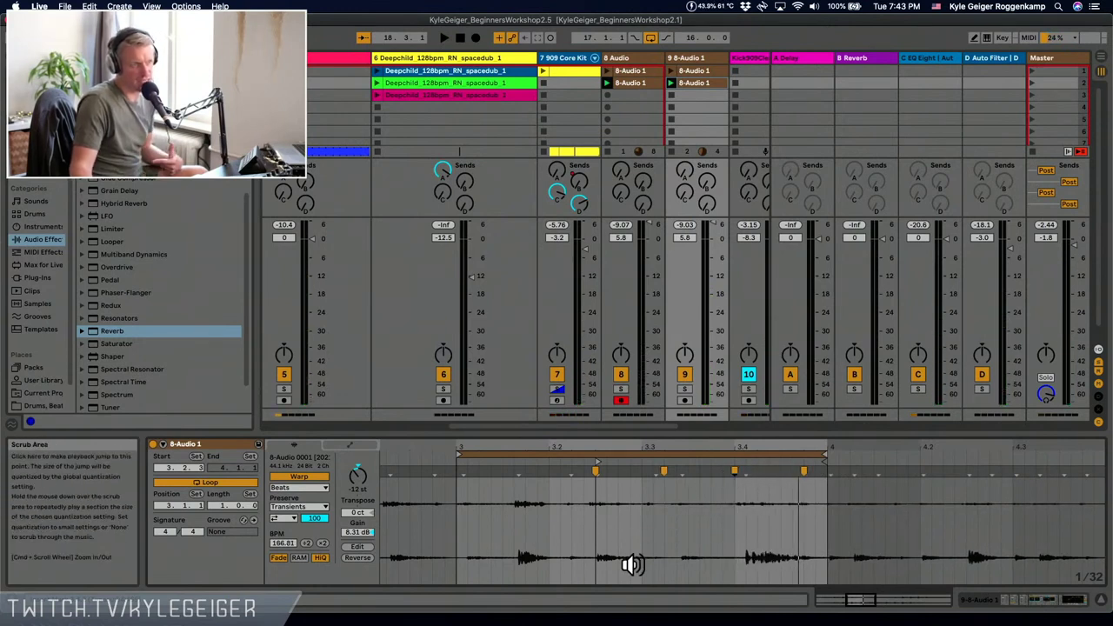
- Add a warp marker at beat 3.3, shift the following marker to about 3.3.4, and play the clip
{"action": "double_click", "coordinate": [640, 493]}
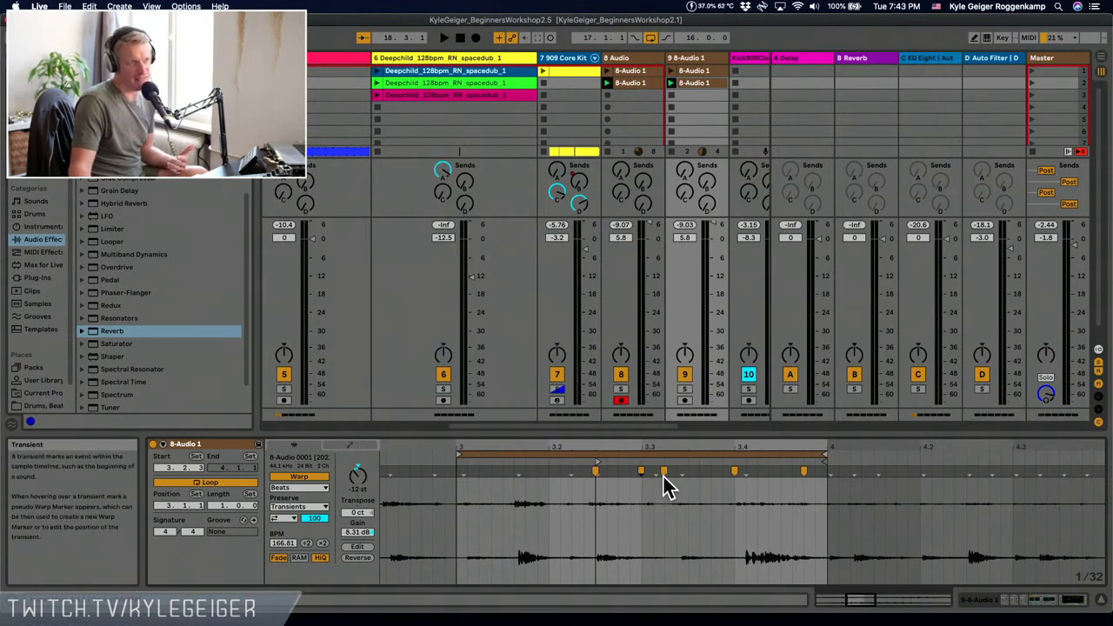
{"action": "mouse_move", "coordinate": [661, 473]}
{"action": "left_mouse_down"}
{"action": "mouse_move", "coordinate": [738, 472]}
{"action": "mouse_move", "coordinate": [713, 475]}
{"action": "left_mouse_up"}
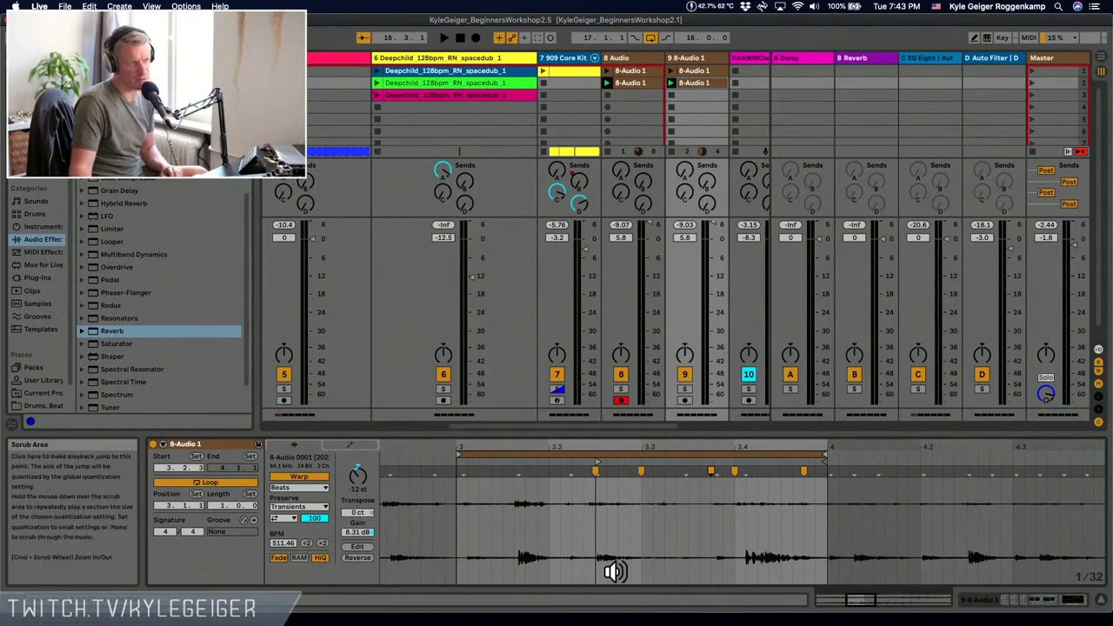
{"action": "key", "text": "space"}
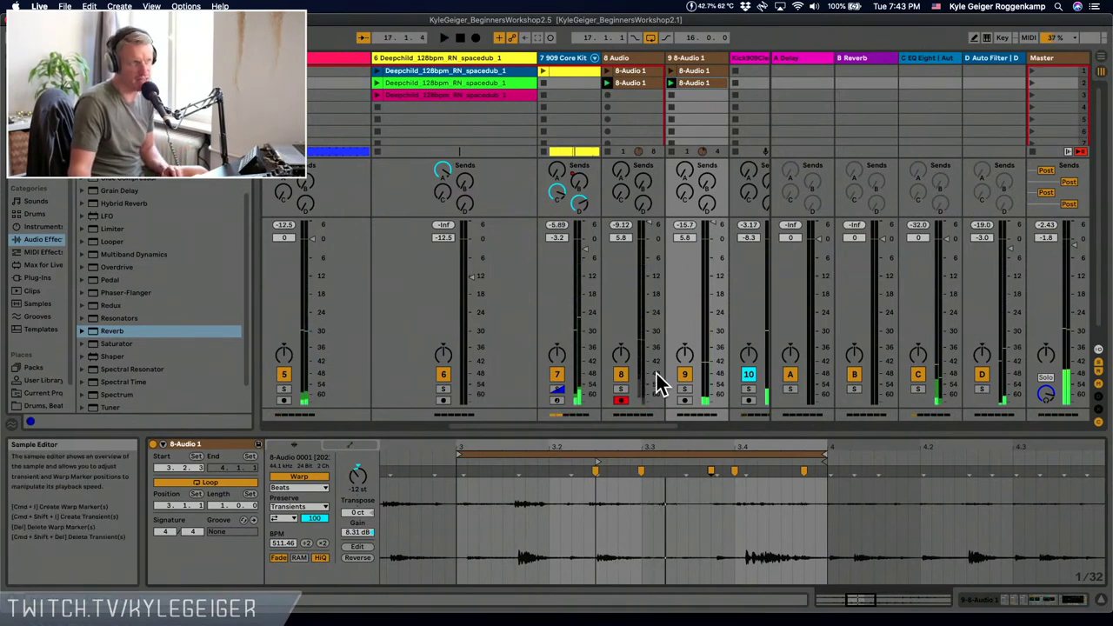
- With track 9 temporarily soloed, remove the warp marker at 3.3.4 and align the loud transient's marker to beat 3.4
{"action": "left_click", "coordinate": [685, 390]}
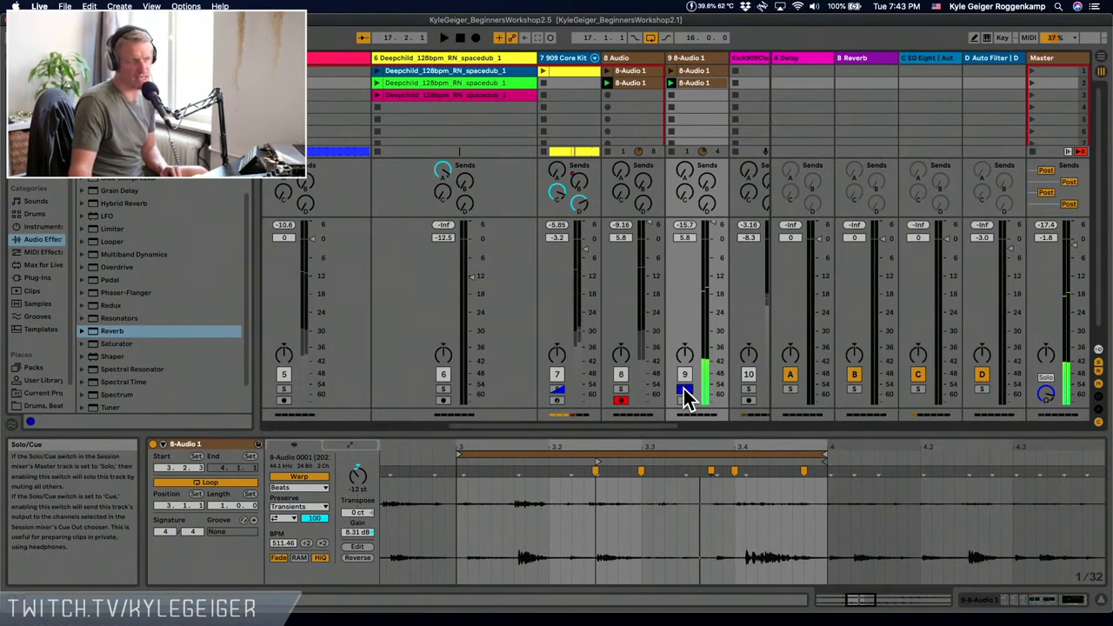
{"action": "double_click", "coordinate": [735, 467]}
{"action": "double_click", "coordinate": [713, 470]}
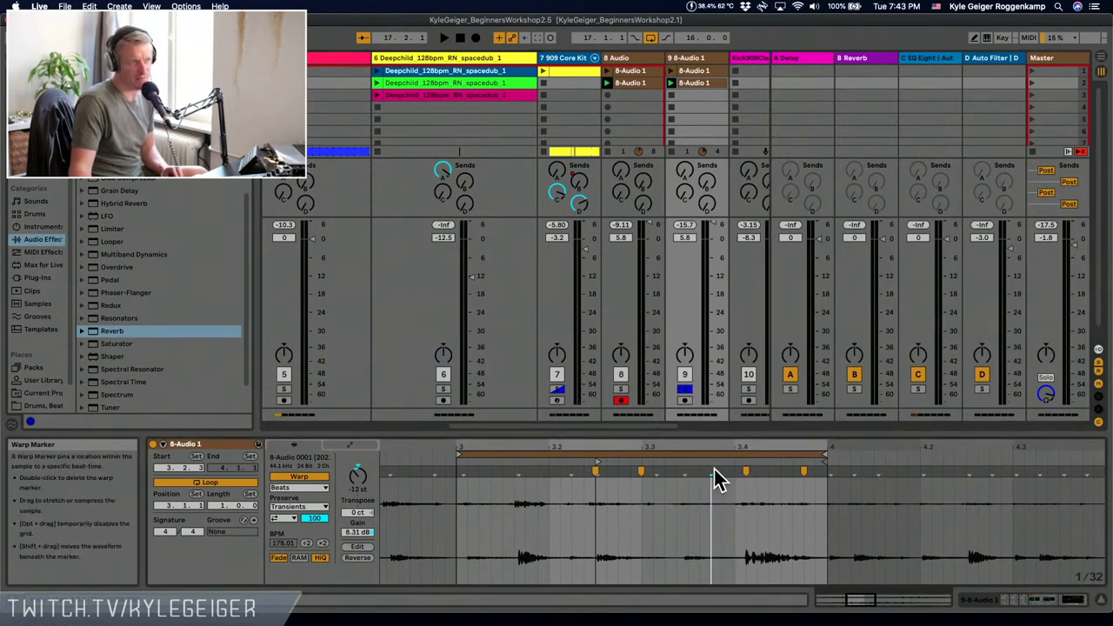
{"action": "key", "text": "space"}
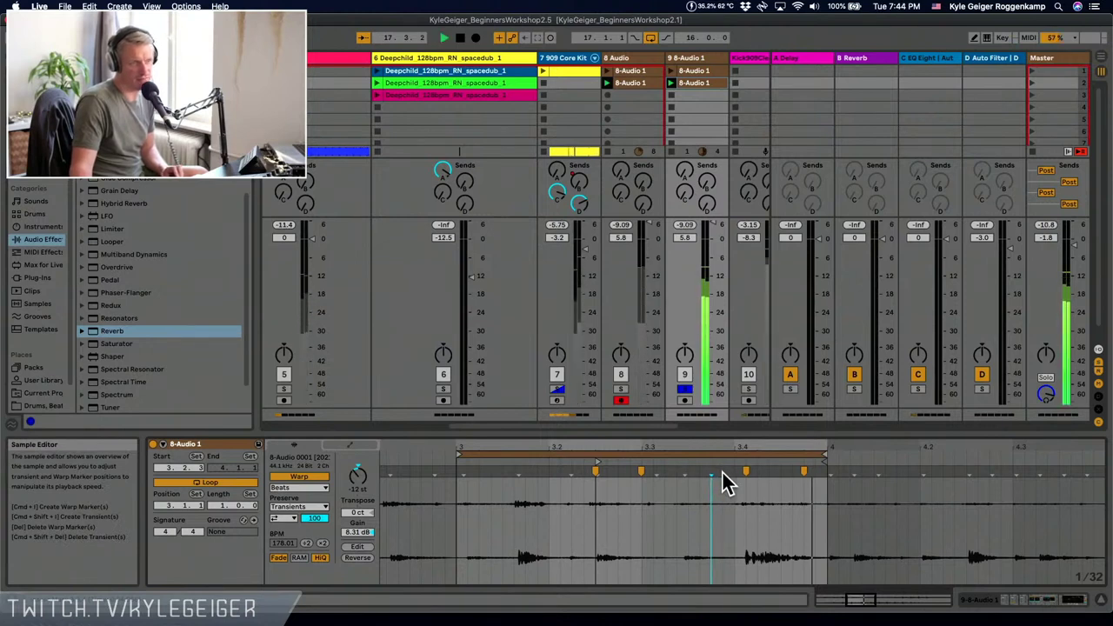
{"action": "left_click_drag", "start_coordinate": [740, 467], "coordinate": [728, 472]}
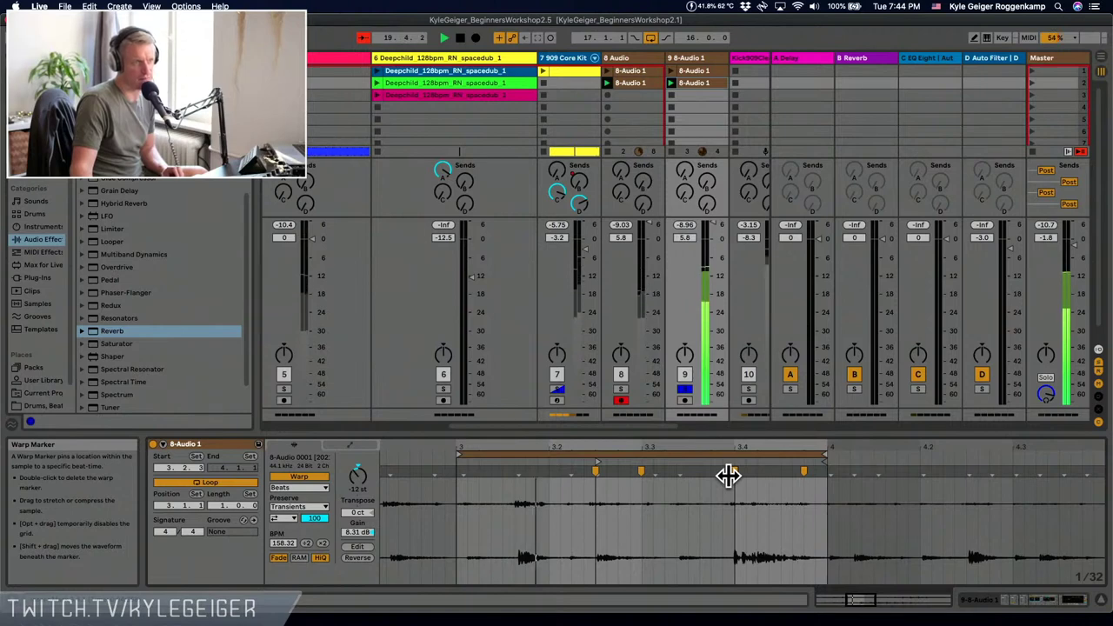
{"action": "left_click", "coordinate": [686, 389]}
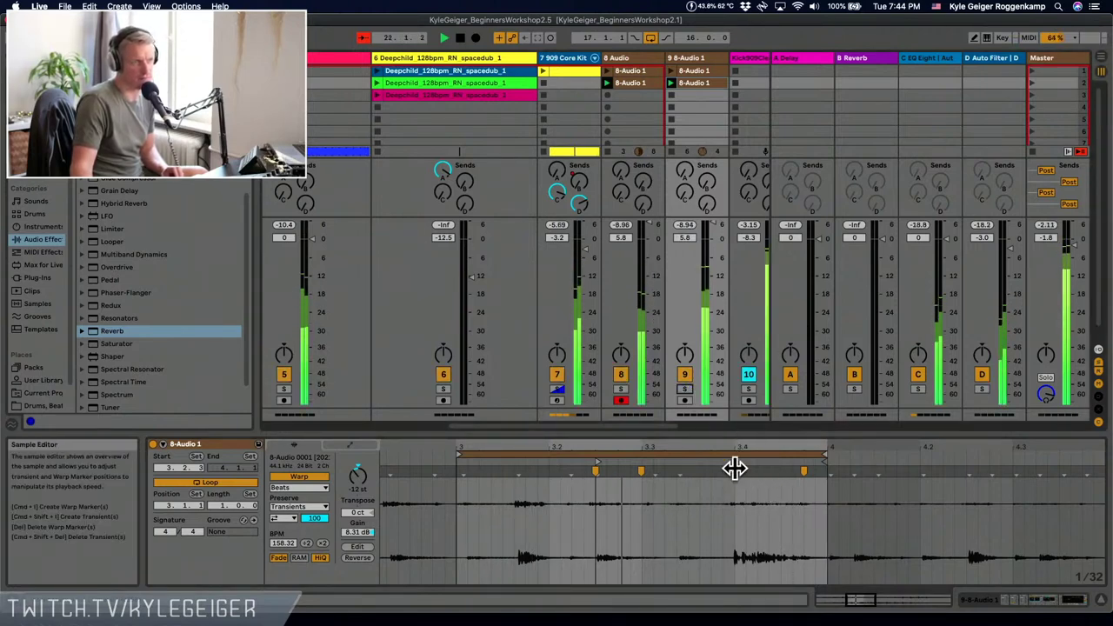
- Shift the last two warp markers to just after 3.4 and 3.4.2, and warp the clip's first loud transient to 3.1.3
{"action": "mouse_move", "coordinate": [735, 468]}
{"action": "left_mouse_down"}
{"action": "mouse_move", "coordinate": [777, 469]}
{"action": "mouse_move", "coordinate": [745, 479]}
{"action": "mouse_move", "coordinate": [751, 489]}
{"action": "mouse_move", "coordinate": [812, 477]}
{"action": "mouse_move", "coordinate": [768, 483]}
{"action": "left_mouse_up"}
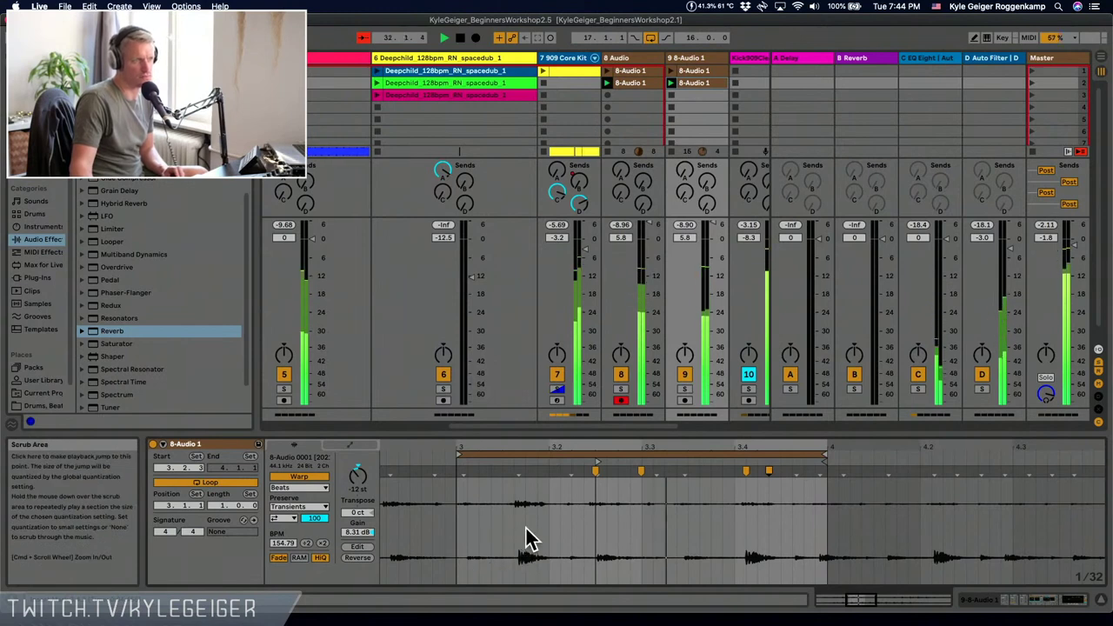
{"action": "double_click", "coordinate": [525, 497]}
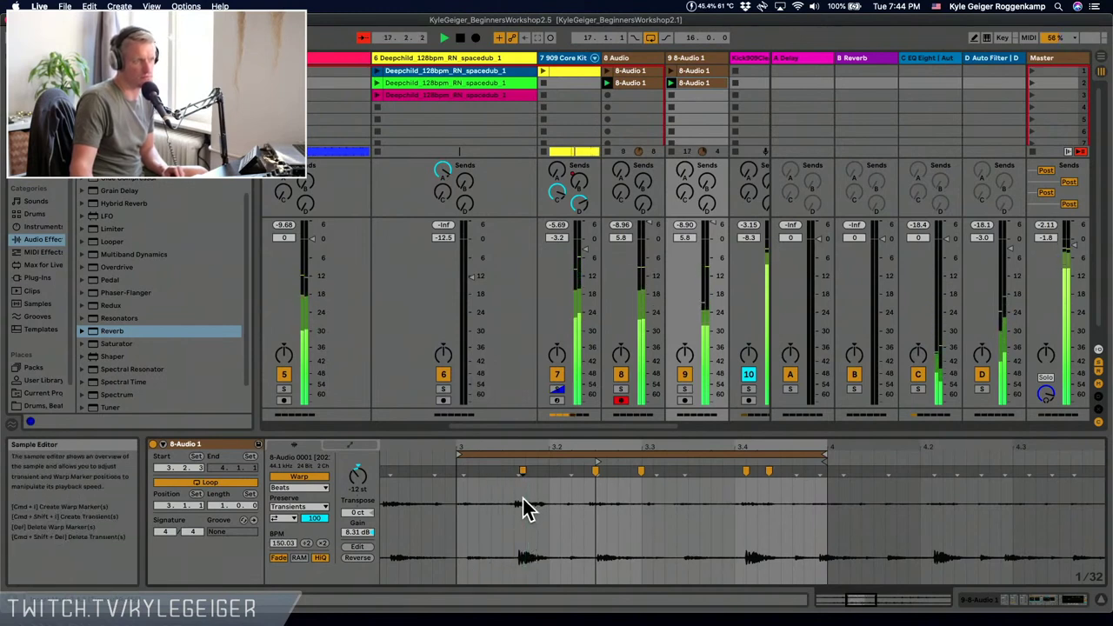
{"action": "left_click_drag", "start_coordinate": [519, 470], "coordinate": [502, 473]}
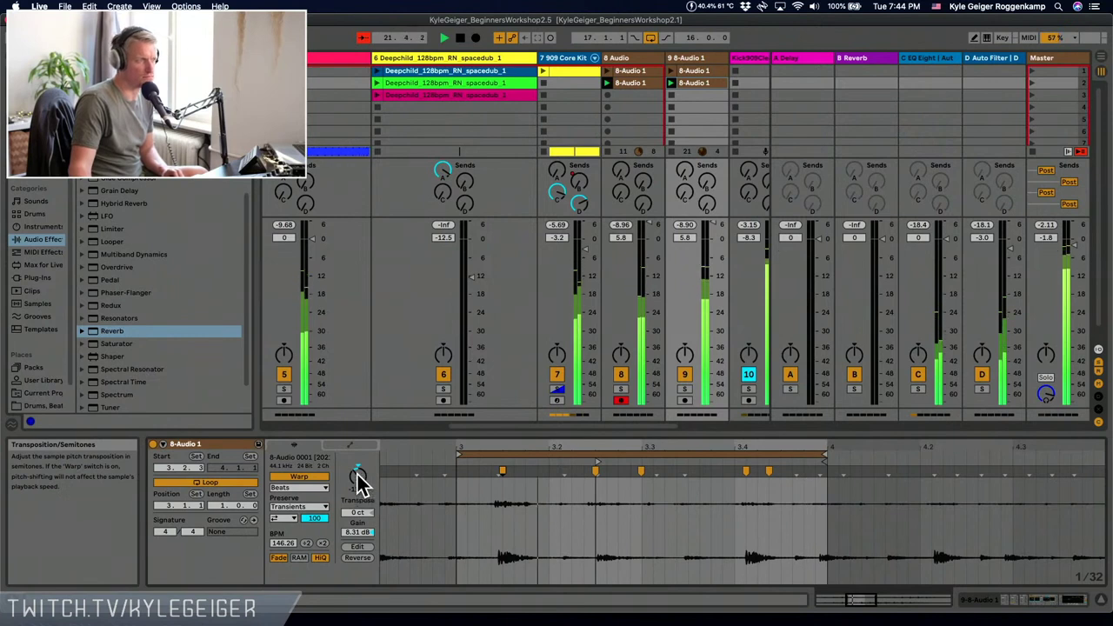
- Transpose the track 9 clip to 12 st
{"action": "left_click_drag", "start_coordinate": [356, 478], "coordinate": [357, 442]}
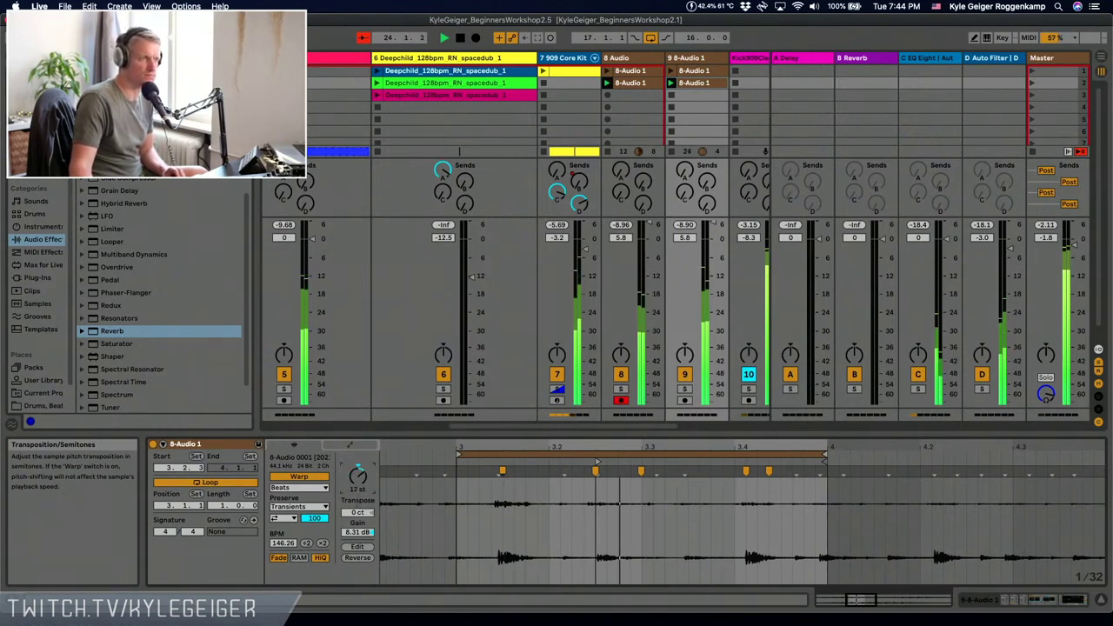
{"action": "left_click_drag", "start_coordinate": [357, 473], "coordinate": [357, 480]}
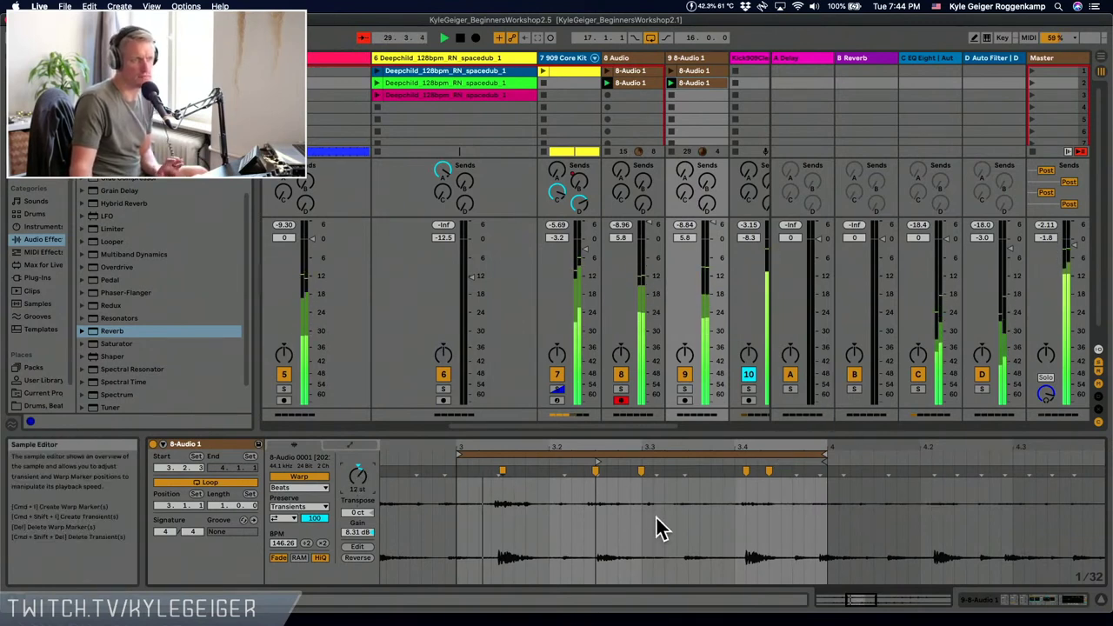
- Convert the drums in the warped track 9 clip to a new MIDI track
{"action": "right_click", "coordinate": [704, 83]}
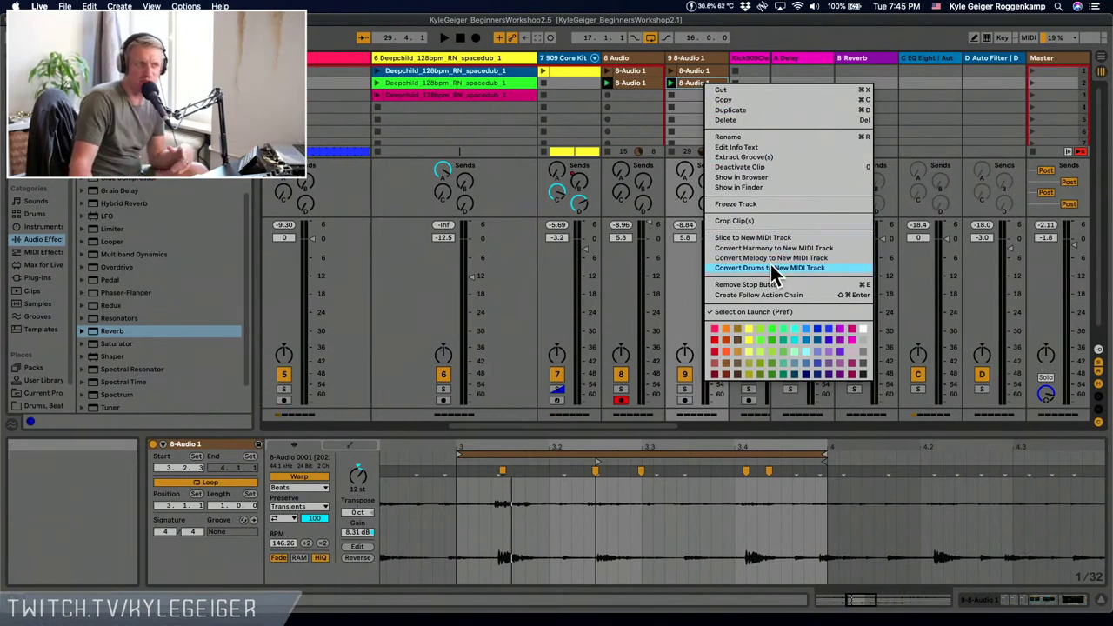
{"action": "right_click", "coordinate": [685, 79]}
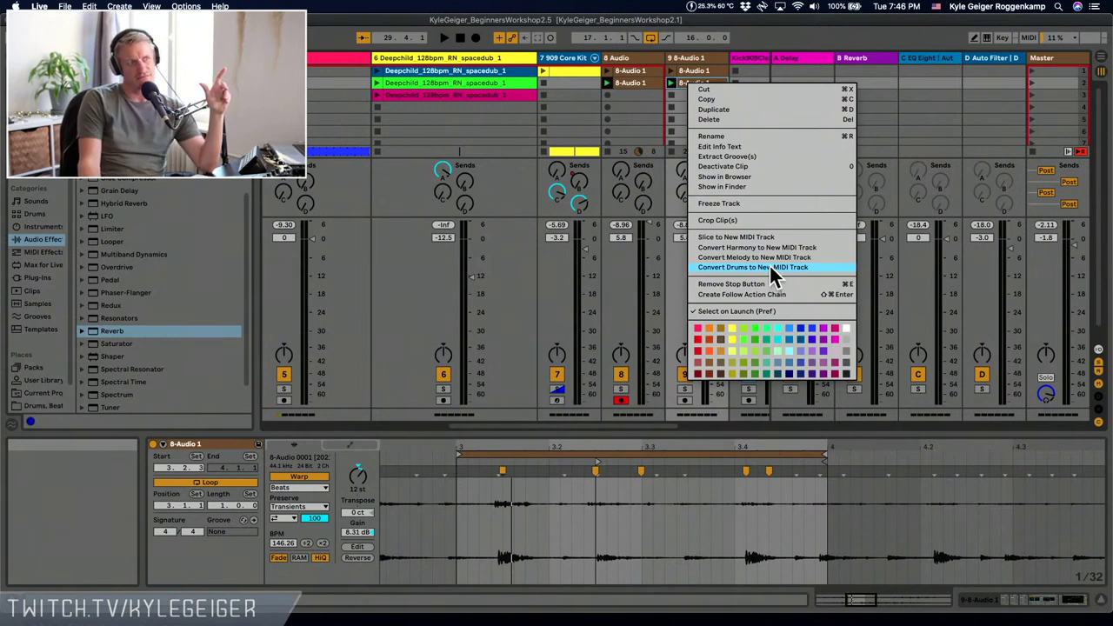
{"action": "left_click", "coordinate": [776, 269]}
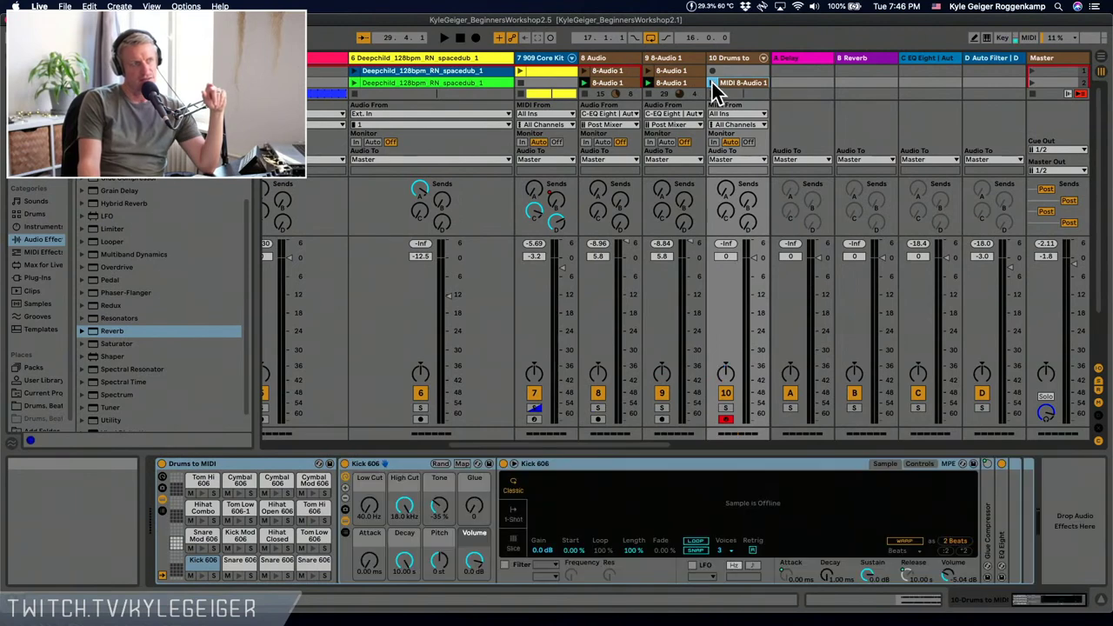
- Play the converted MIDI clip, set track 10's volume to -1.7 dB, and stop playback
{"action": "left_click", "coordinate": [713, 83]}
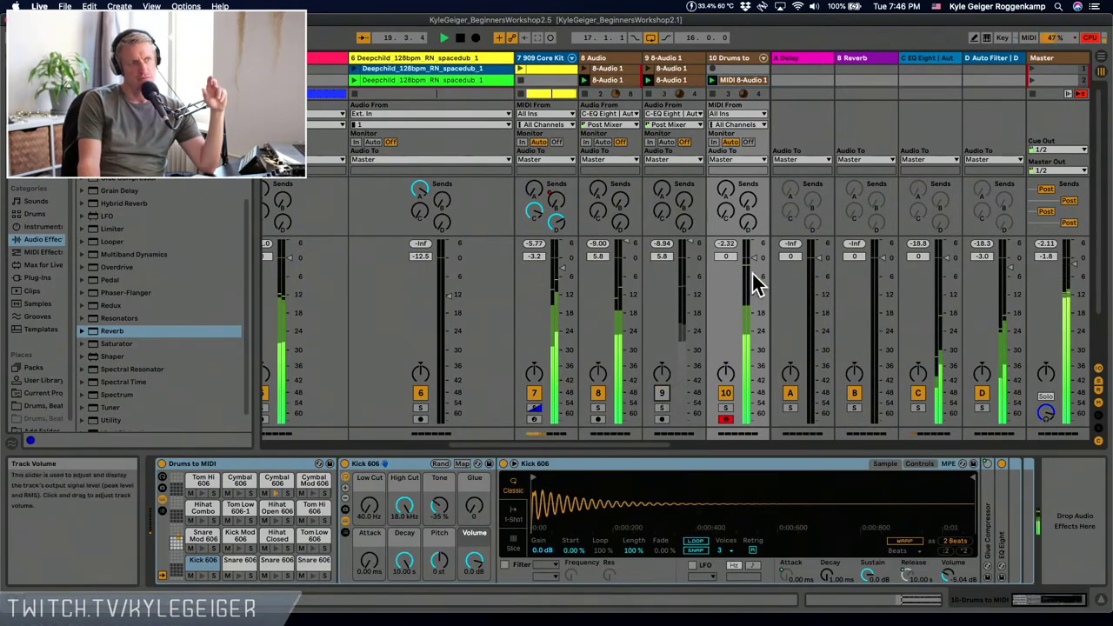
{"action": "left_click_drag", "start_coordinate": [755, 261], "coordinate": [755, 265]}
{"action": "key", "text": "space"}
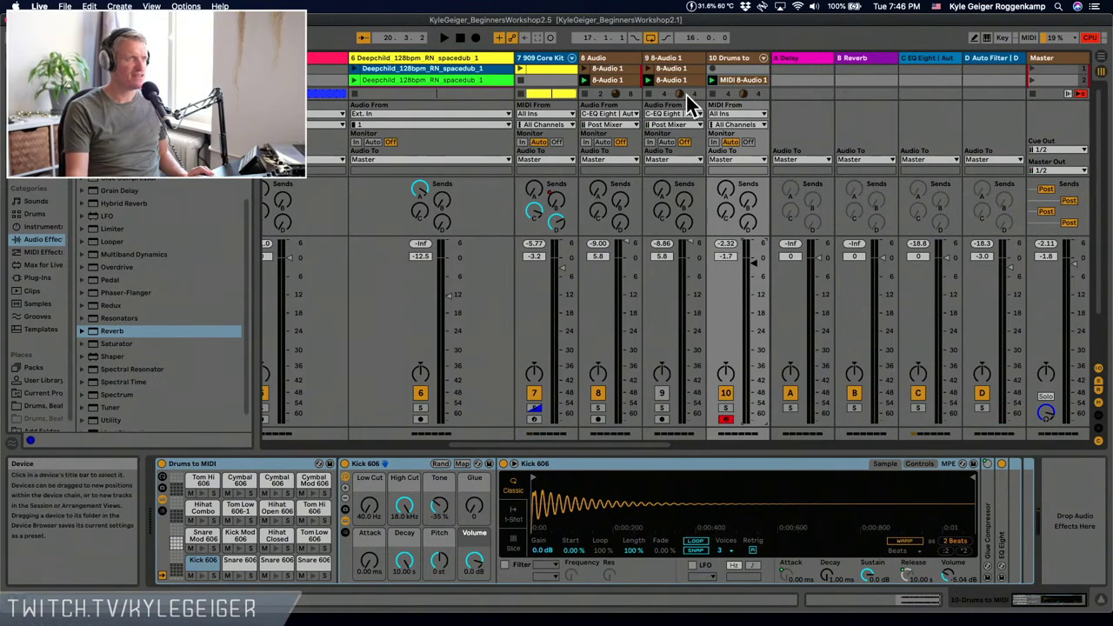
- Open the converted MIDI clip's notes and delete all F#2 notes, keeping the Cymbal 606 row
{"action": "left_click", "coordinate": [721, 79]}
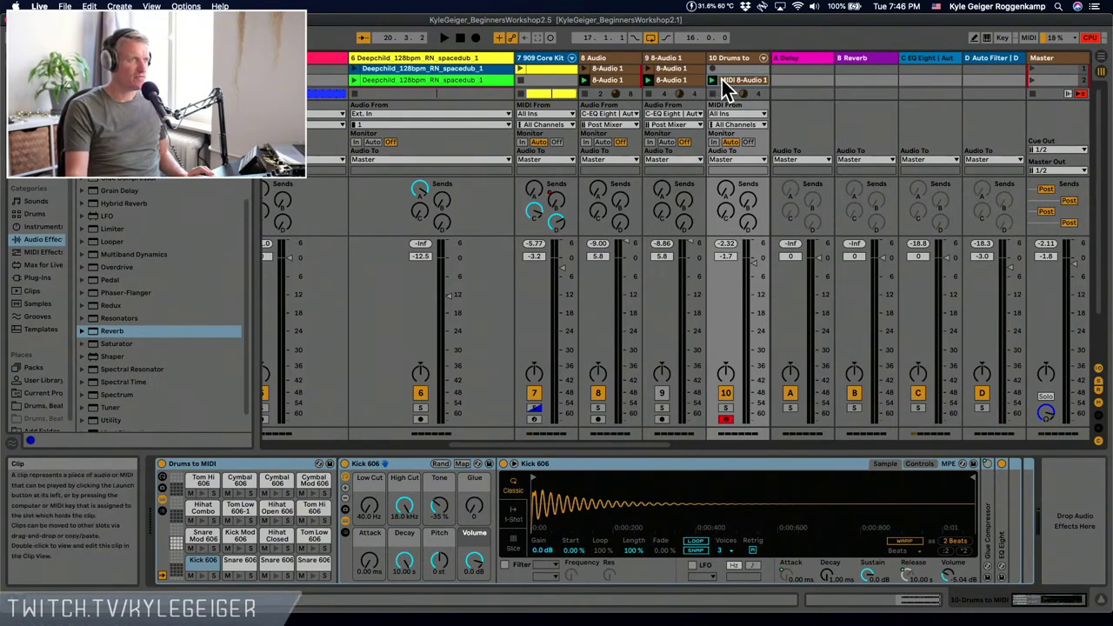
{"action": "left_click", "coordinate": [915, 600]}
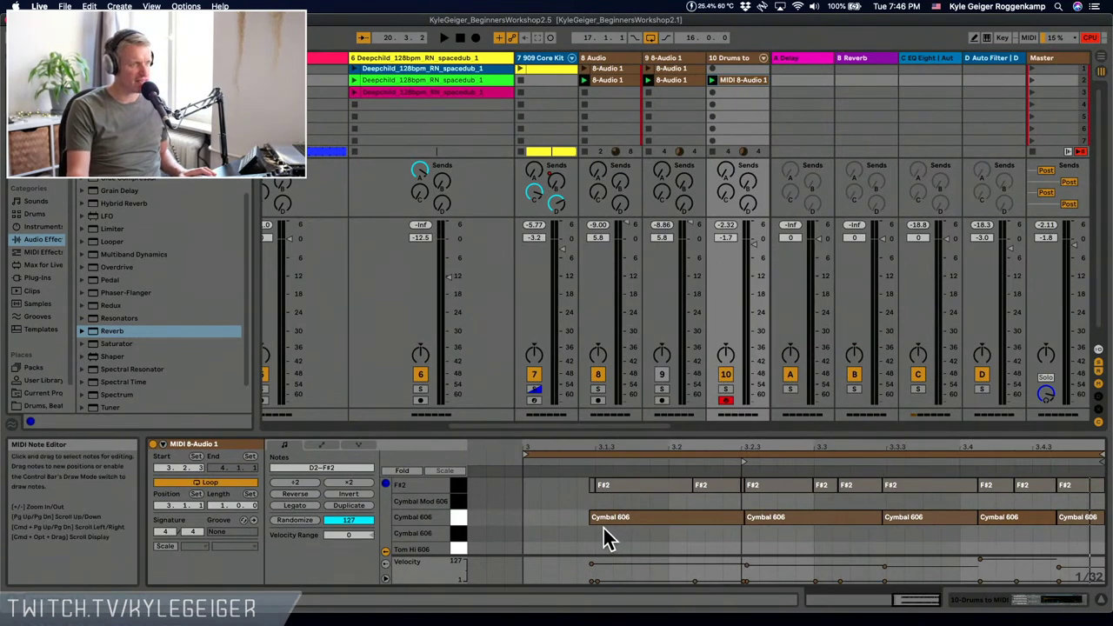
{"action": "scroll", "coordinate": [561, 528], "scroll_direction": "down", "scroll_amount": 2}
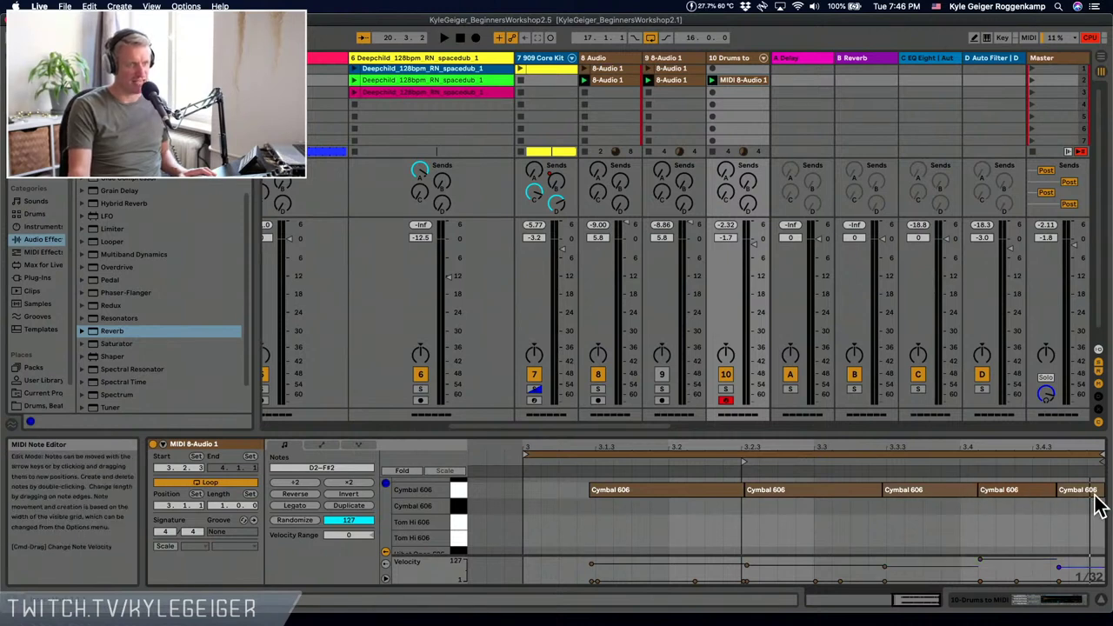
{"action": "left_click", "coordinate": [452, 488]}
{"action": "scroll", "coordinate": [467, 505], "scroll_direction": "up", "scroll_amount": 2}
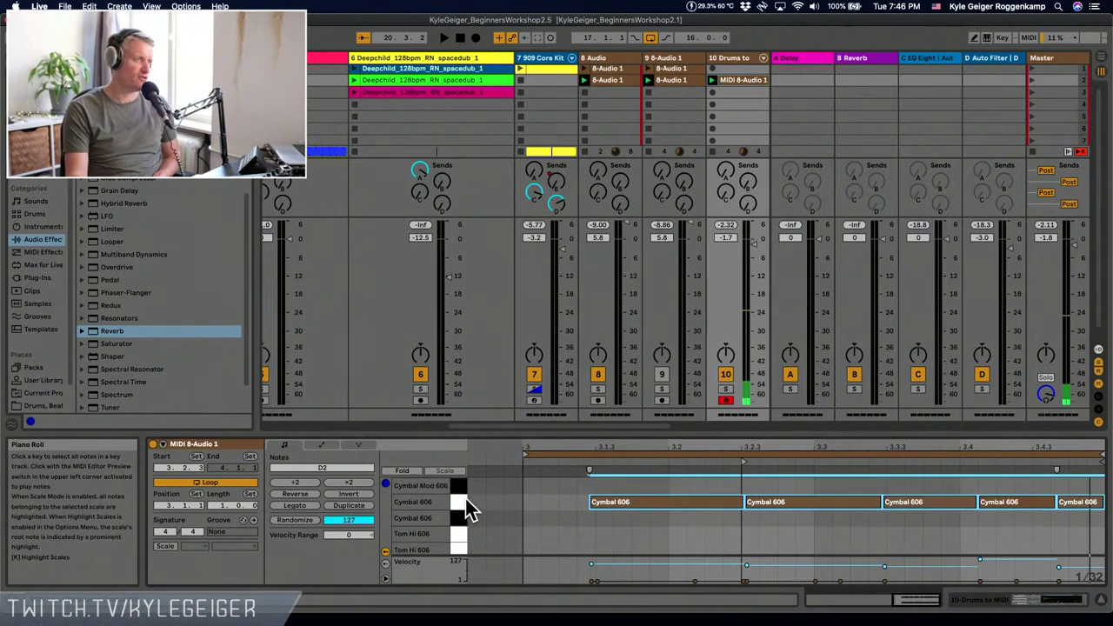
{"action": "left_click", "coordinate": [461, 487]}
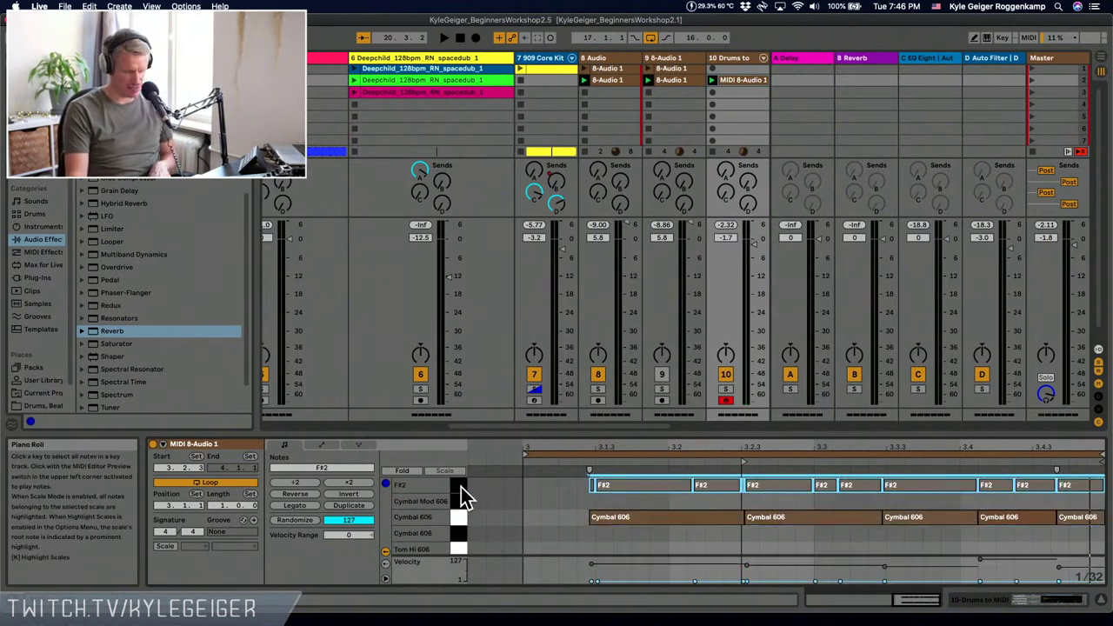
{"action": "key", "text": "Delete"}
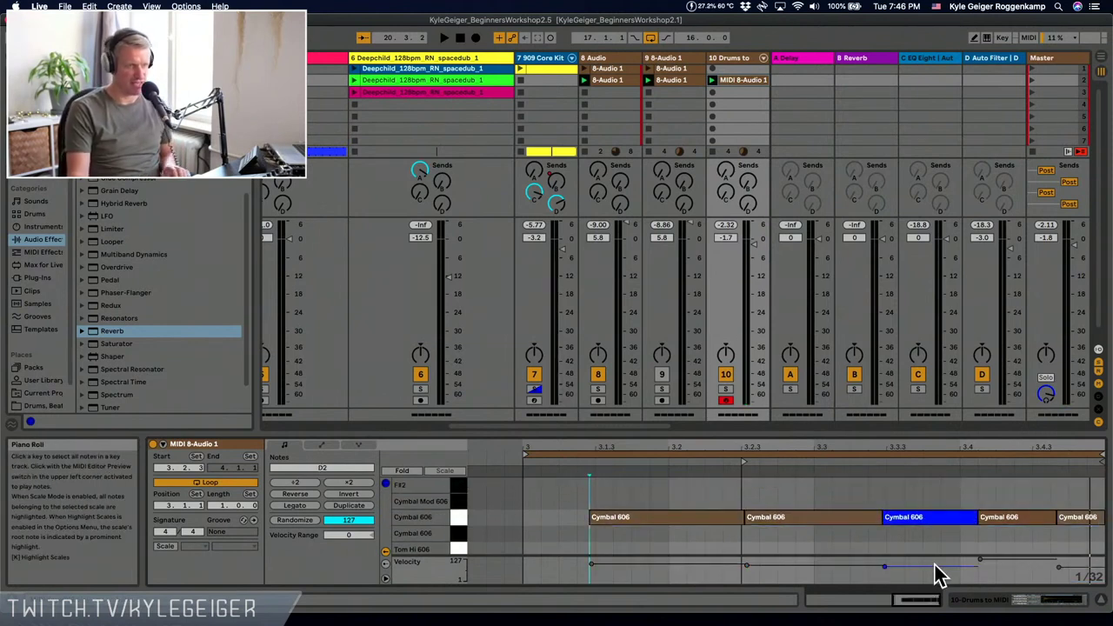
- Replace the Drums to MIDI rack on track 10 with the Wavetable instrument
{"action": "left_click", "coordinate": [1017, 600]}
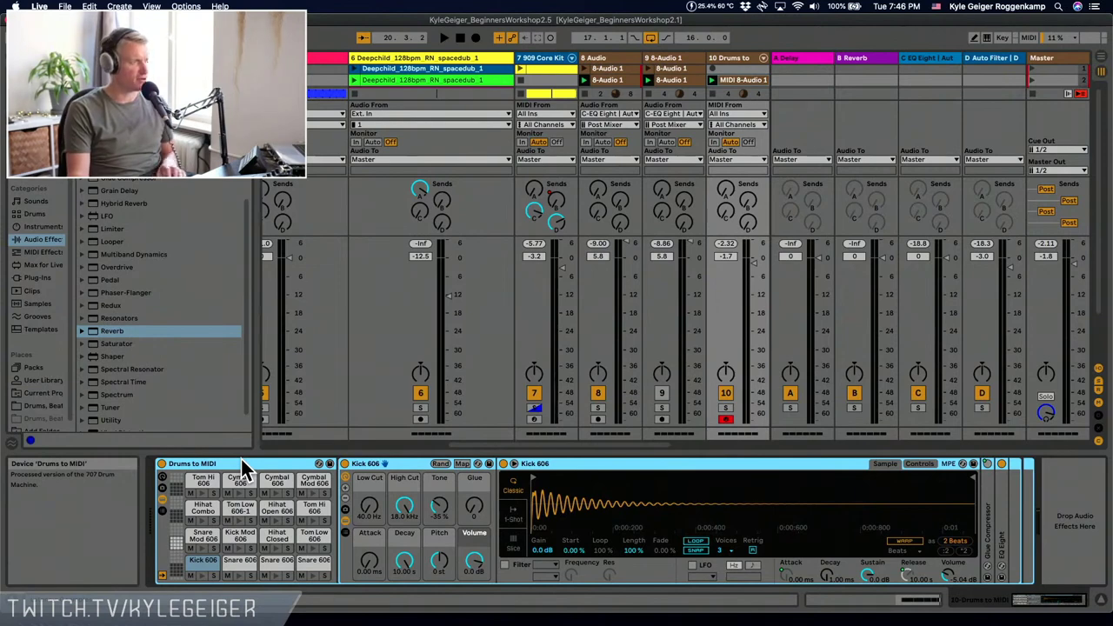
{"action": "key", "text": "Delete"}
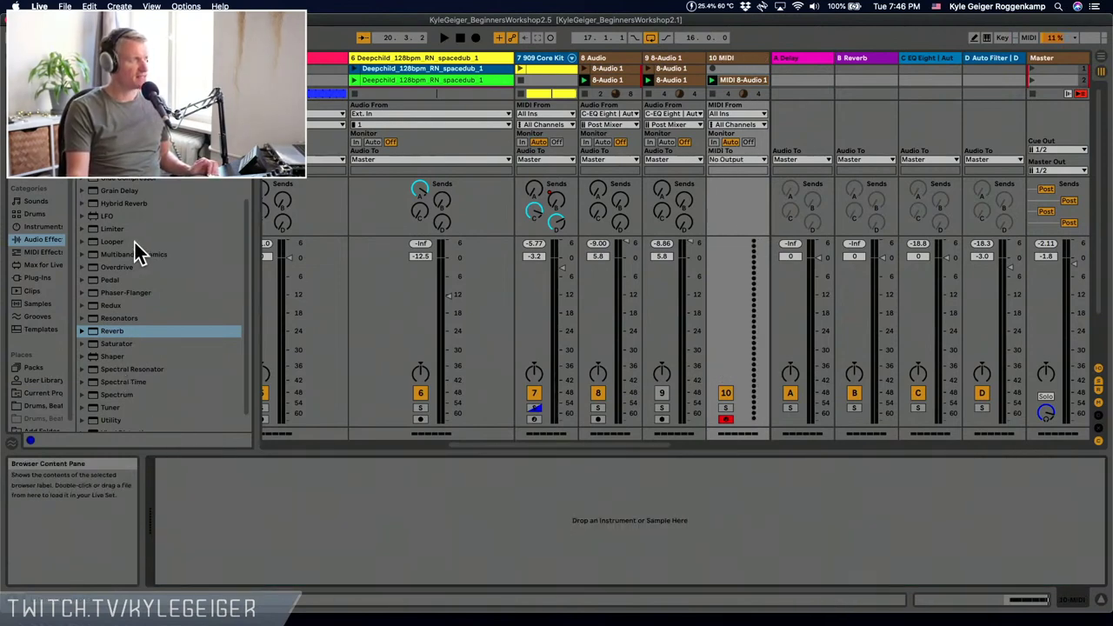
{"action": "scroll", "coordinate": [134, 241], "scroll_direction": "up", "scroll_amount": 4}
{"action": "scroll", "coordinate": [134, 241], "scroll_direction": "down", "scroll_amount": 5}
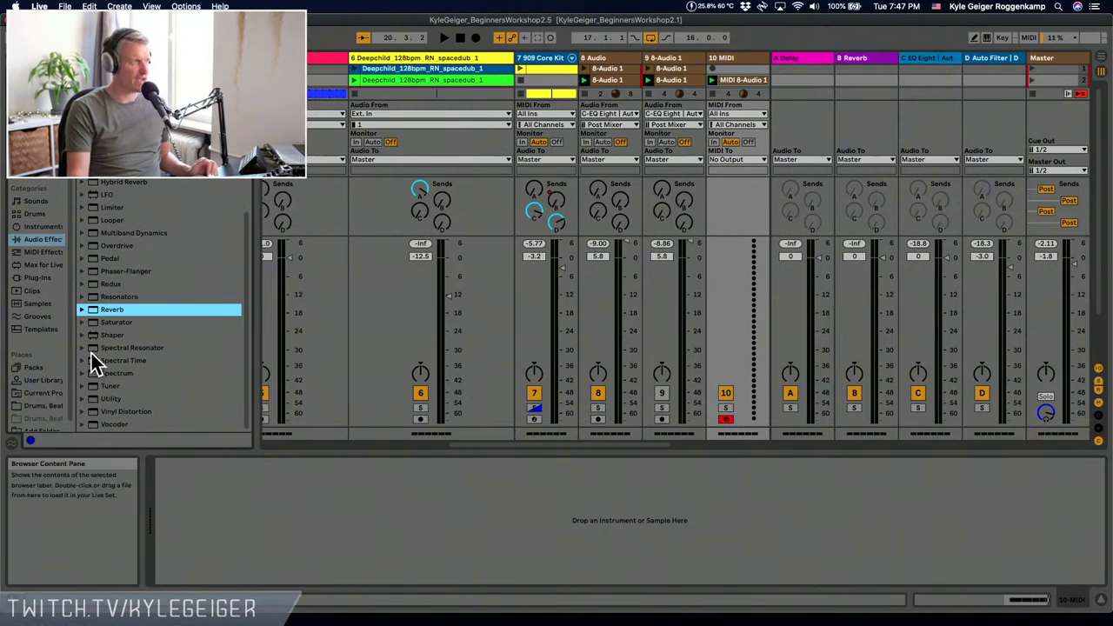
{"action": "scroll", "coordinate": [91, 352], "scroll_direction": "up", "scroll_amount": 3}
{"action": "left_click", "coordinate": [52, 228]}
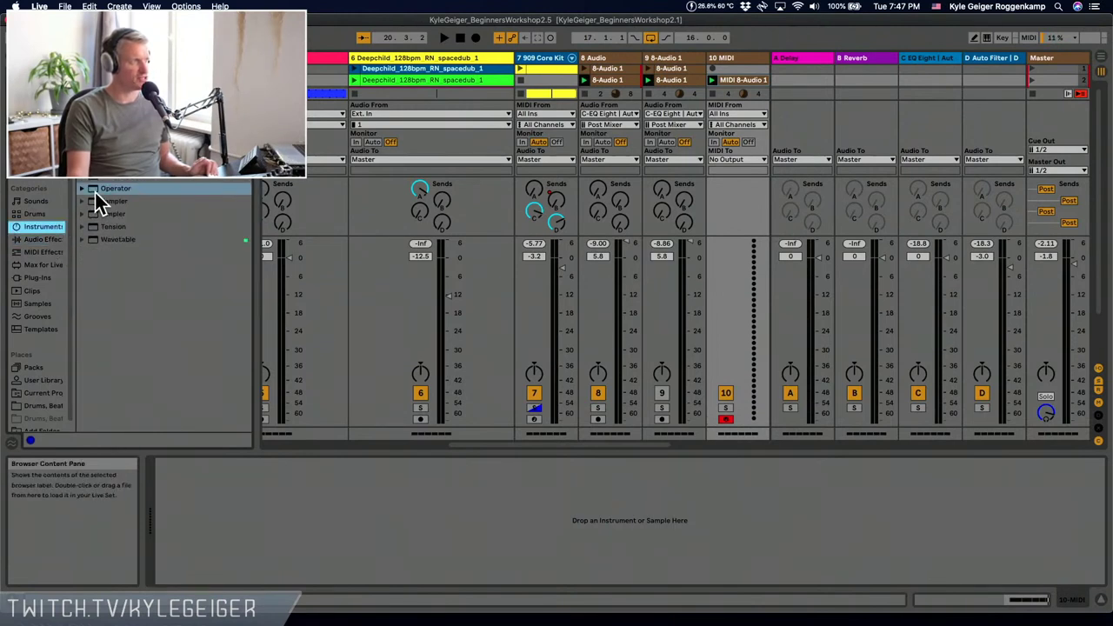
{"action": "left_click_drag", "start_coordinate": [113, 239], "coordinate": [728, 59]}
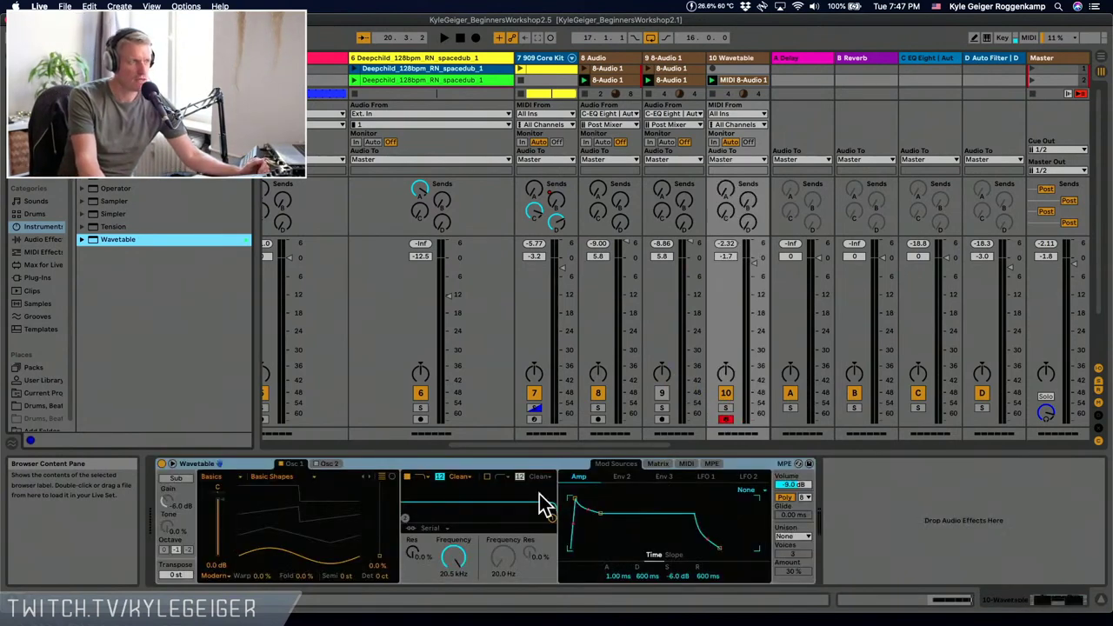
- Swap the default Wavetable sound for the Chord Afterfade preset from Wavetable's Synth Keys folder
{"action": "left_click", "coordinate": [808, 464]}
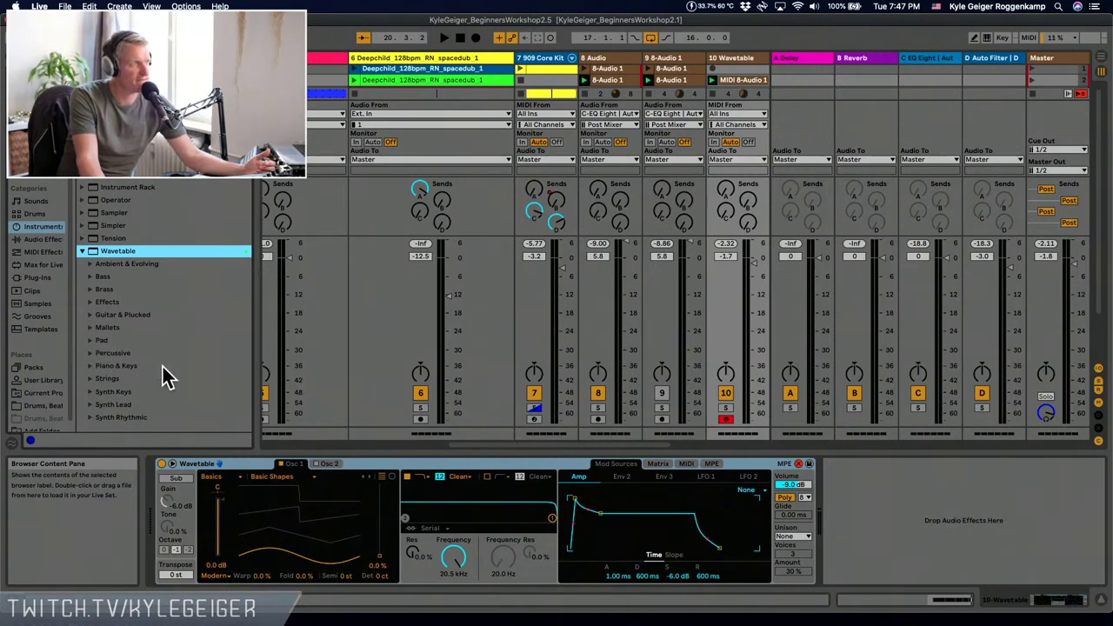
{"action": "left_click", "coordinate": [89, 392]}
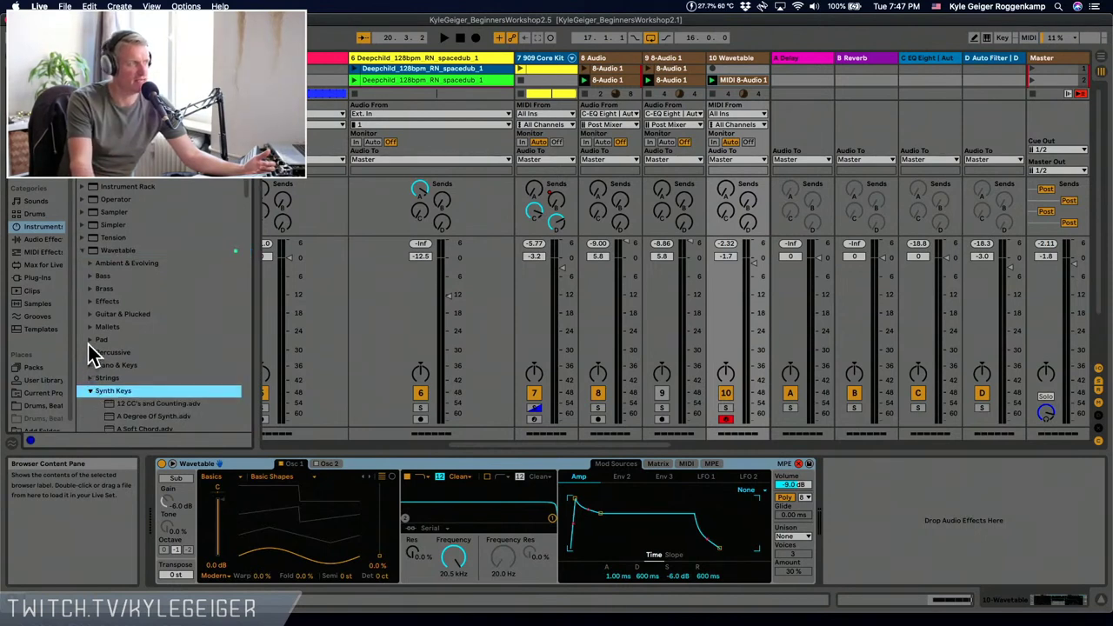
{"action": "left_click", "coordinate": [90, 368]}
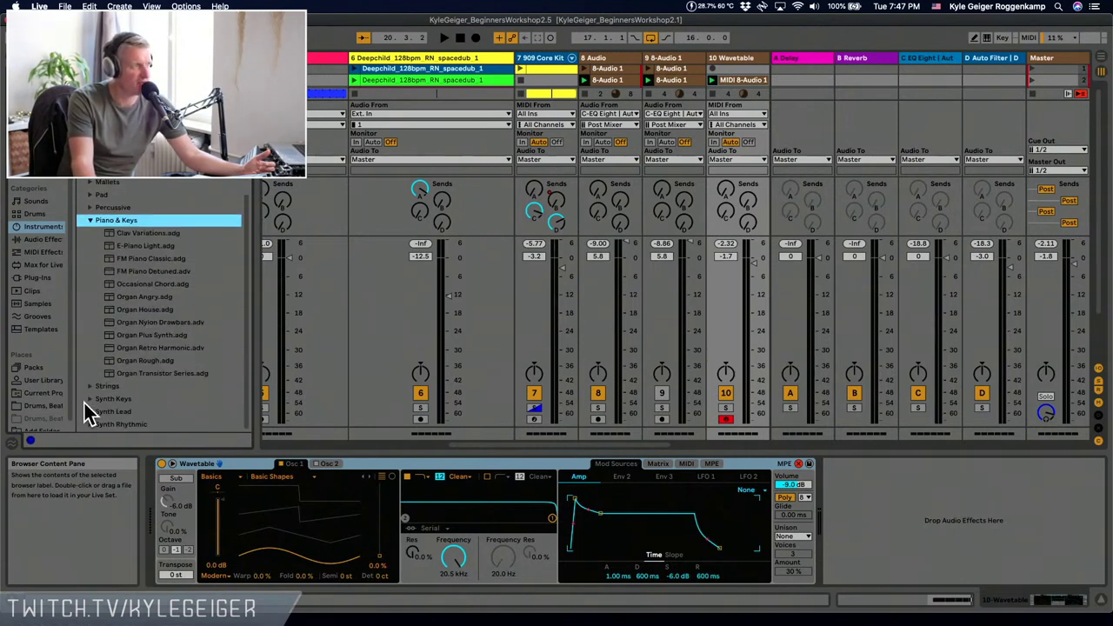
{"action": "left_click", "coordinate": [88, 398]}
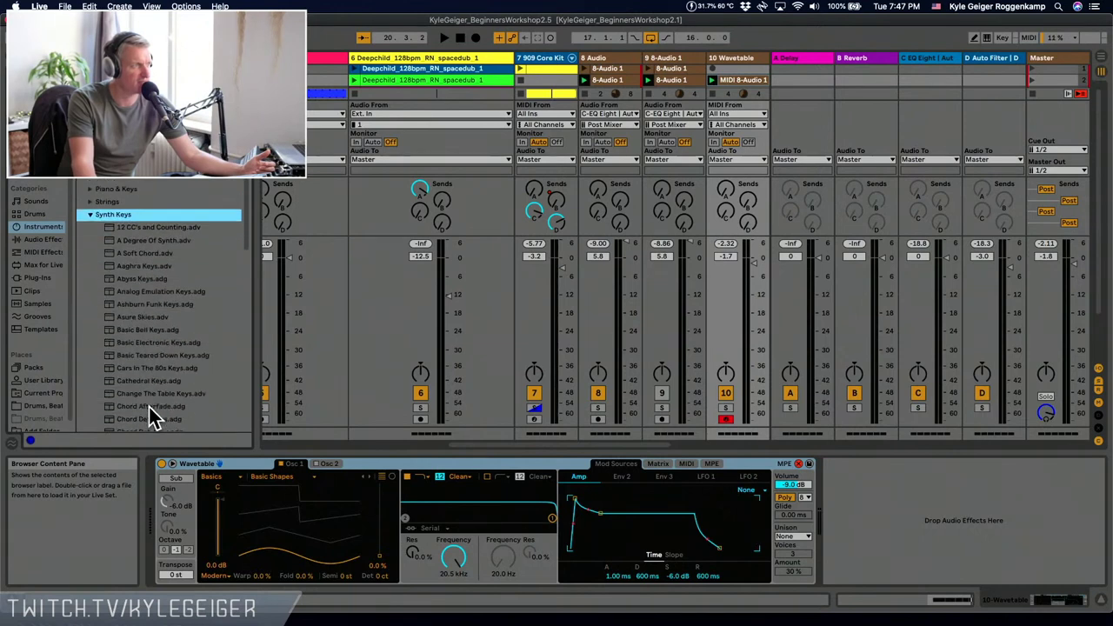
{"action": "left_click", "coordinate": [172, 403]}
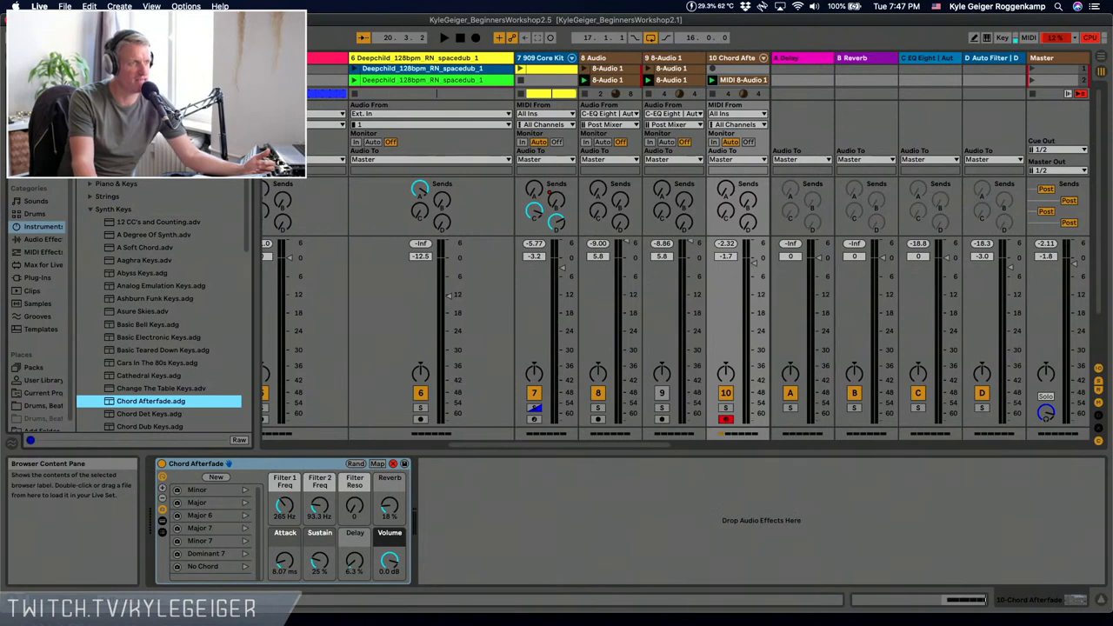
- Lower track 10's volume to -7.4 dB and start playback to hear the chord sound
{"action": "mouse_move", "coordinate": [754, 263]}
{"action": "left_mouse_down"}
{"action": "mouse_move", "coordinate": [753, 303]}
{"action": "mouse_move", "coordinate": [755, 281]}
{"action": "left_mouse_up"}
{"action": "key", "text": "space"}
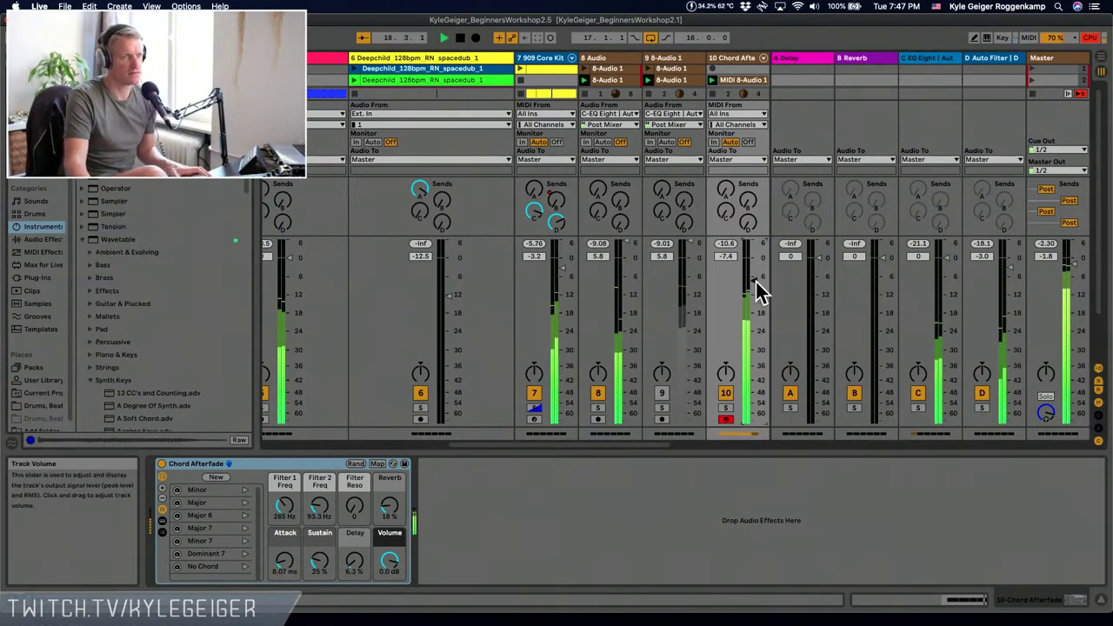
- Inspect the notes of the MIDI clip on track 10 and the conversion commands available for track 9's audio clip
{"action": "left_click", "coordinate": [964, 601]}
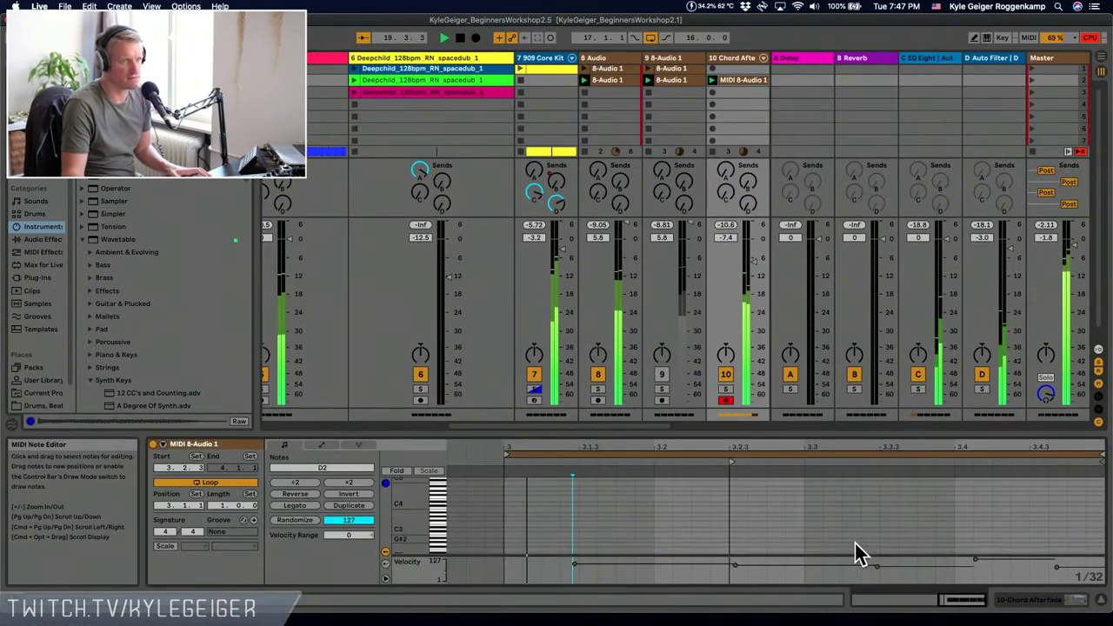
{"action": "scroll", "coordinate": [904, 557], "scroll_direction": "down", "scroll_amount": 5}
{"action": "left_click_drag", "start_coordinate": [944, 547], "coordinate": [800, 479]}
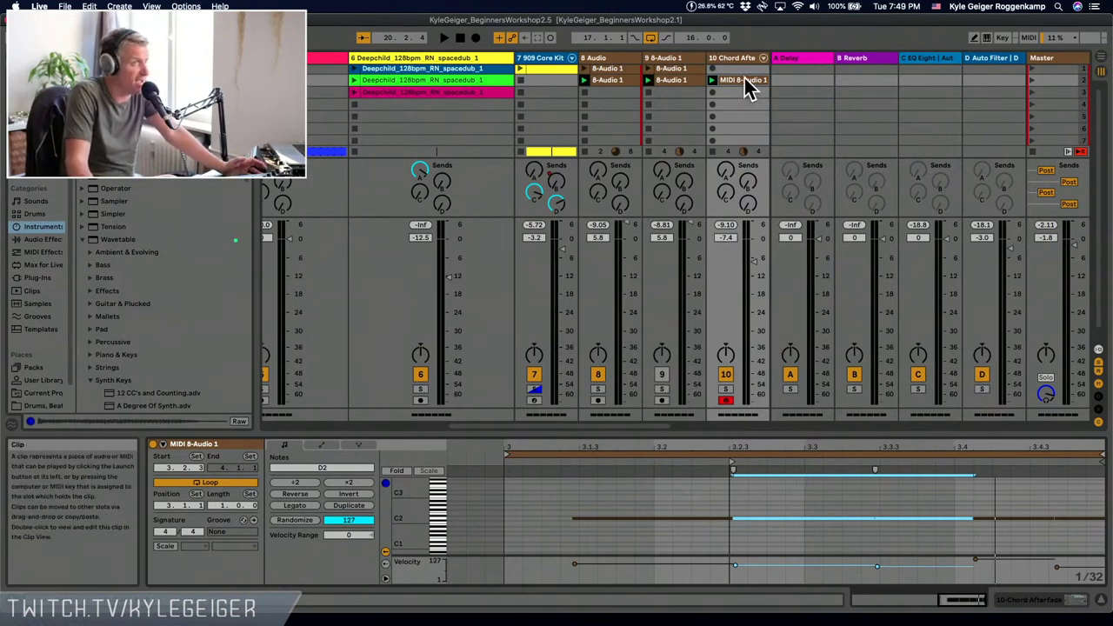
{"action": "right_click", "coordinate": [659, 79]}
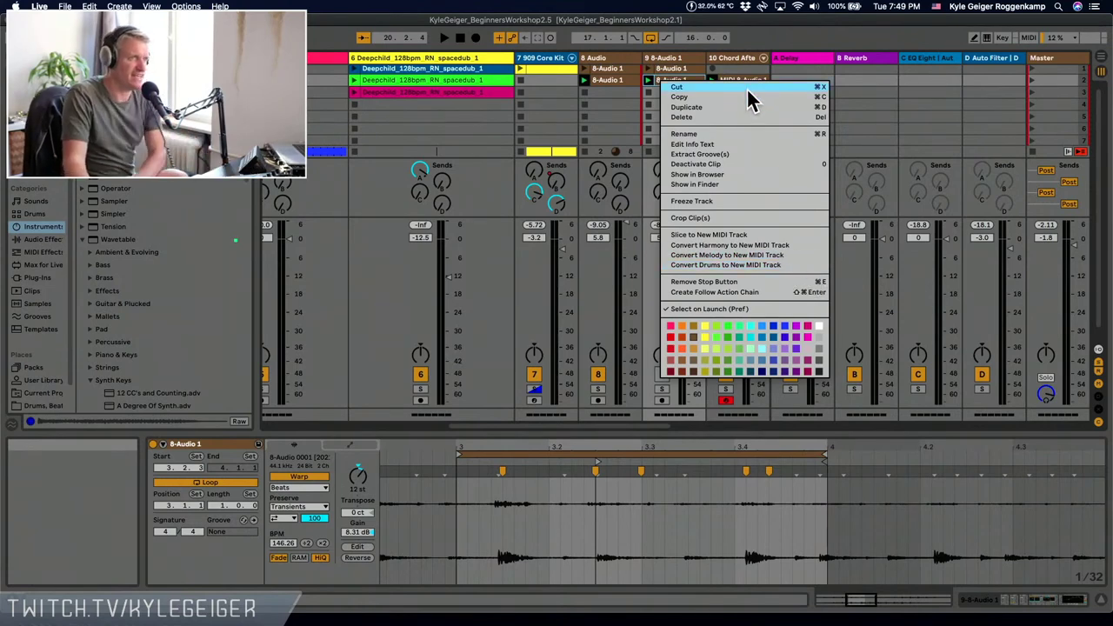
{"action": "left_click", "coordinate": [739, 78]}
{"action": "left_click", "coordinate": [739, 79]}
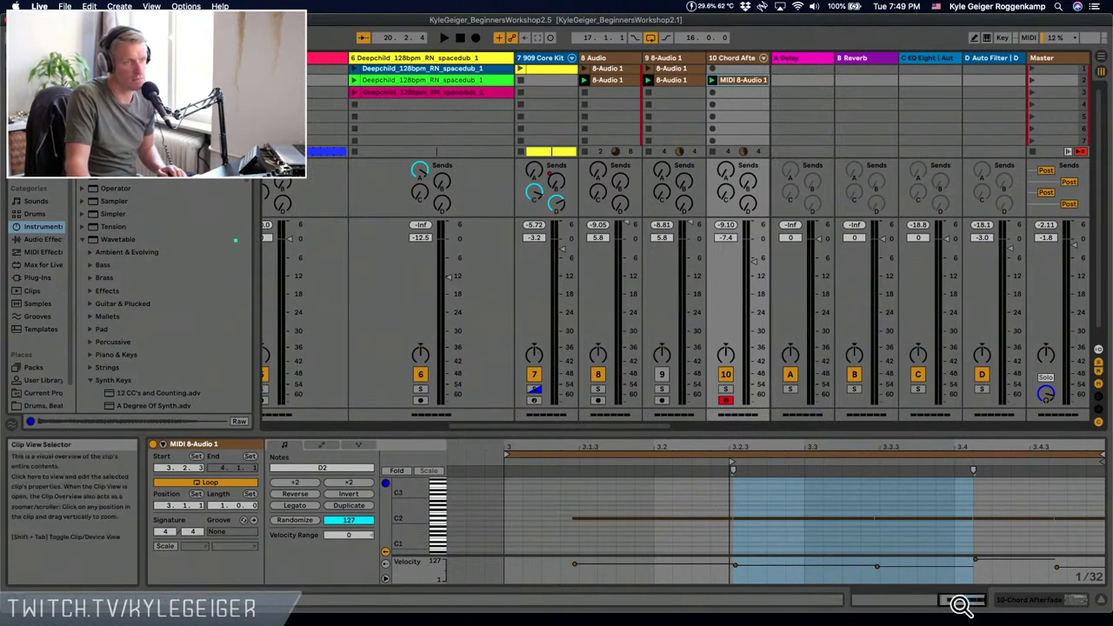
- Set the start of the MIDI clip's looped bar at position 3 as 1.1.1 and play it back
{"action": "left_click_drag", "start_coordinate": [962, 601], "coordinate": [962, 574]}
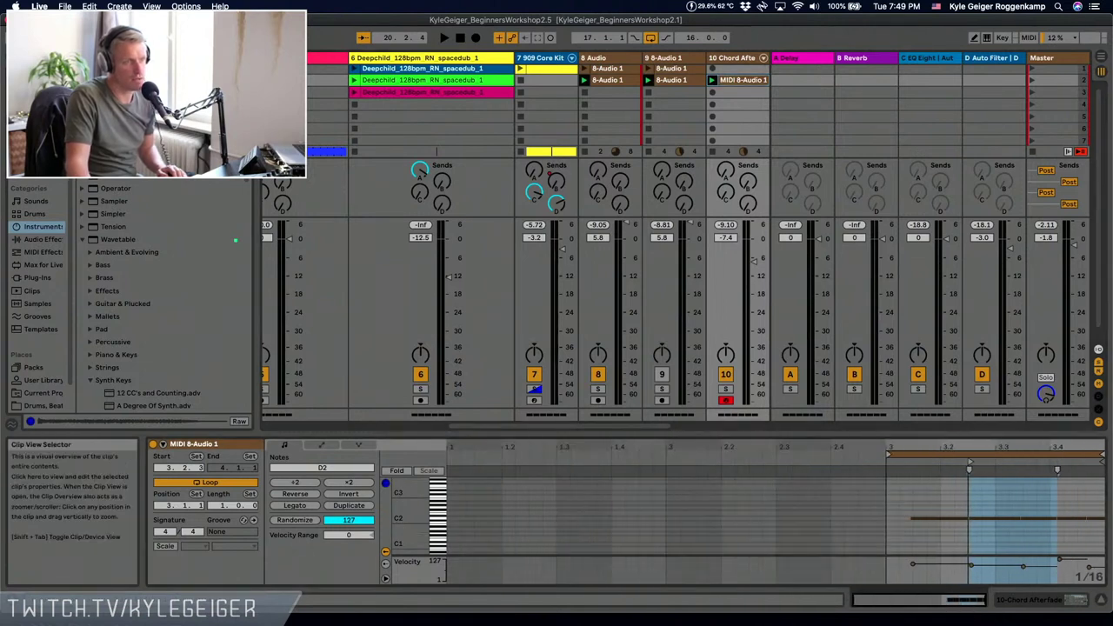
{"action": "left_click", "coordinate": [944, 452]}
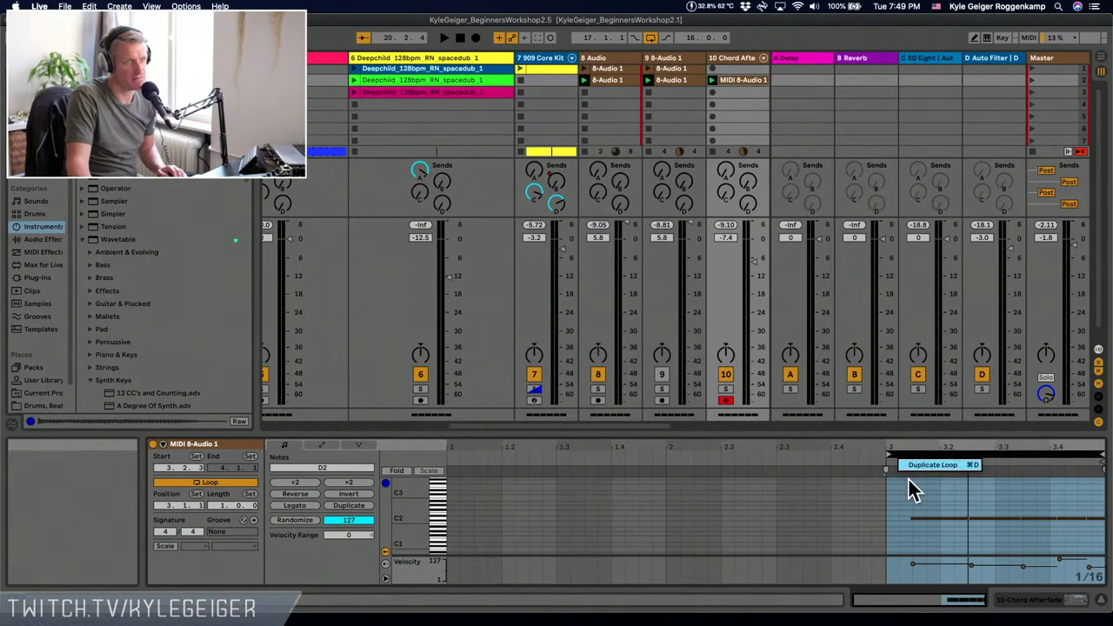
{"action": "right_click", "coordinate": [887, 519]}
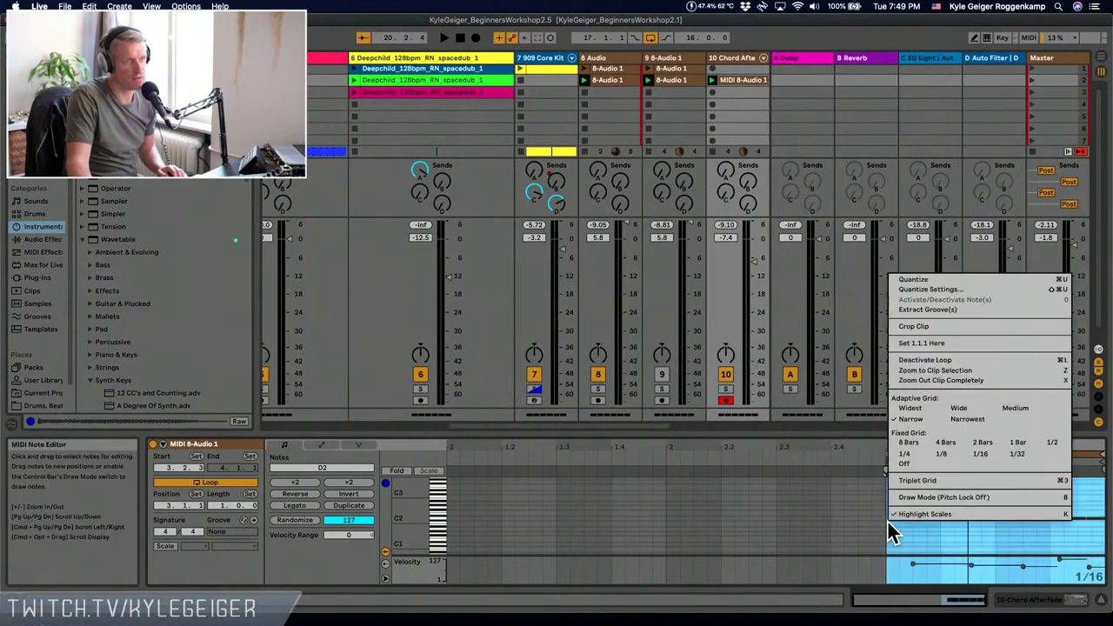
{"action": "left_click", "coordinate": [920, 344]}
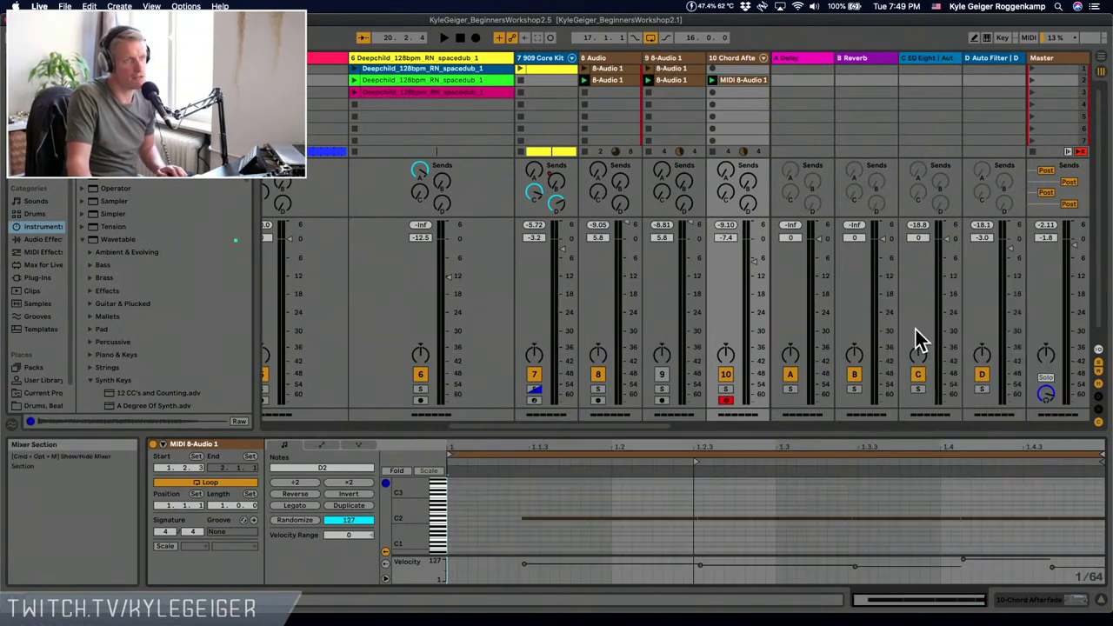
{"action": "key", "text": "space"}
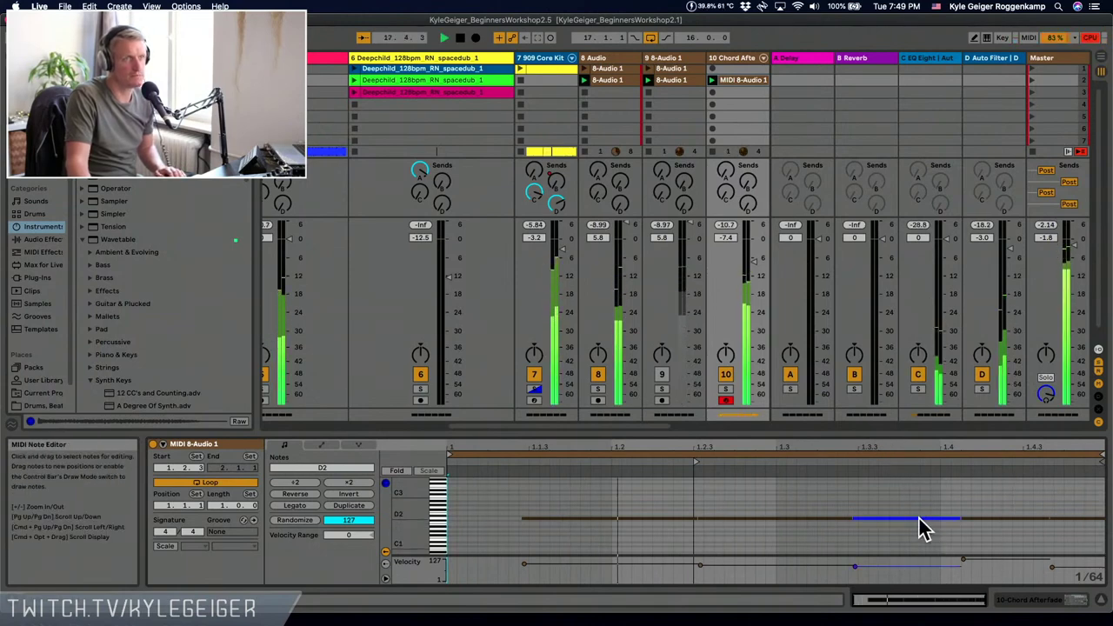
- Limit Wavetable's polyphony to 2 voices and load the Major 7 chord variation of the Chord Afterfade rack
{"action": "left_click", "coordinate": [1061, 600]}
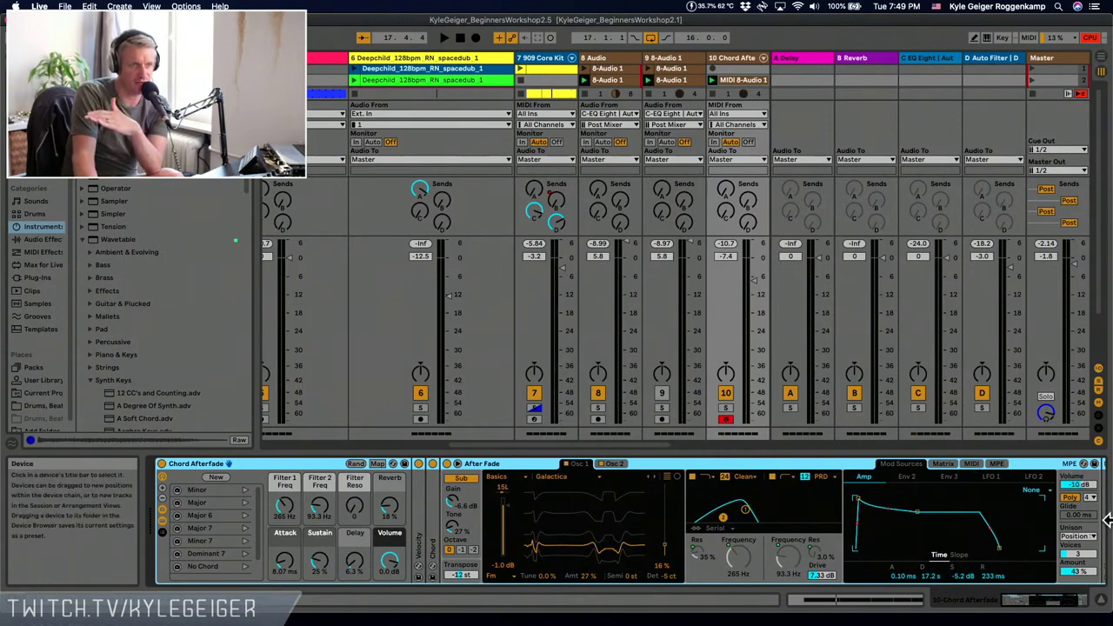
{"action": "left_click", "coordinate": [1087, 553]}
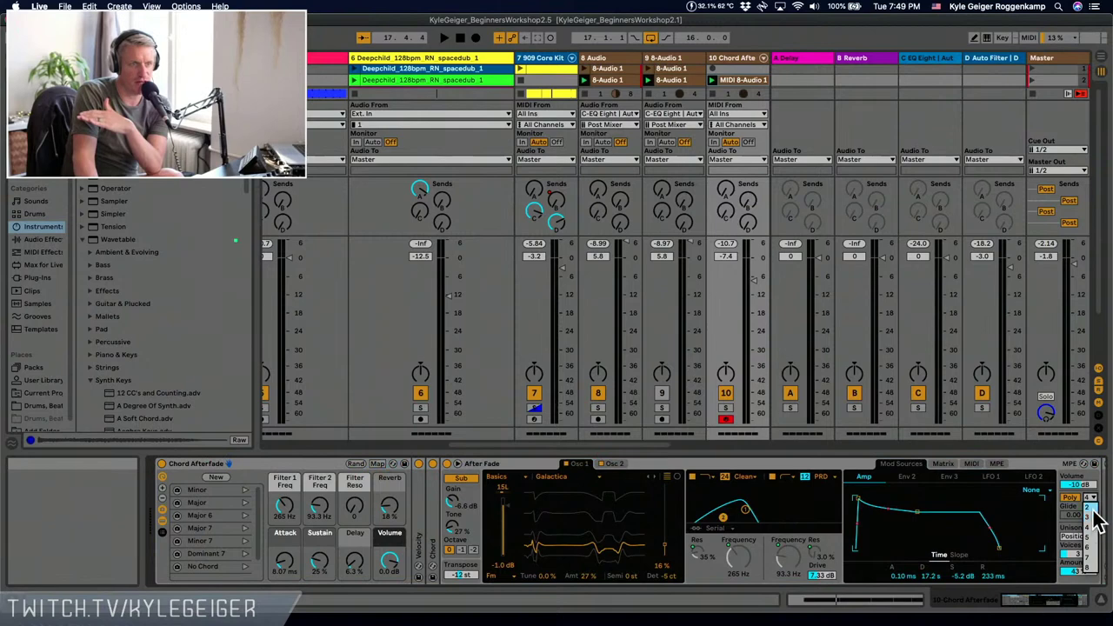
{"action": "left_click", "coordinate": [1093, 508]}
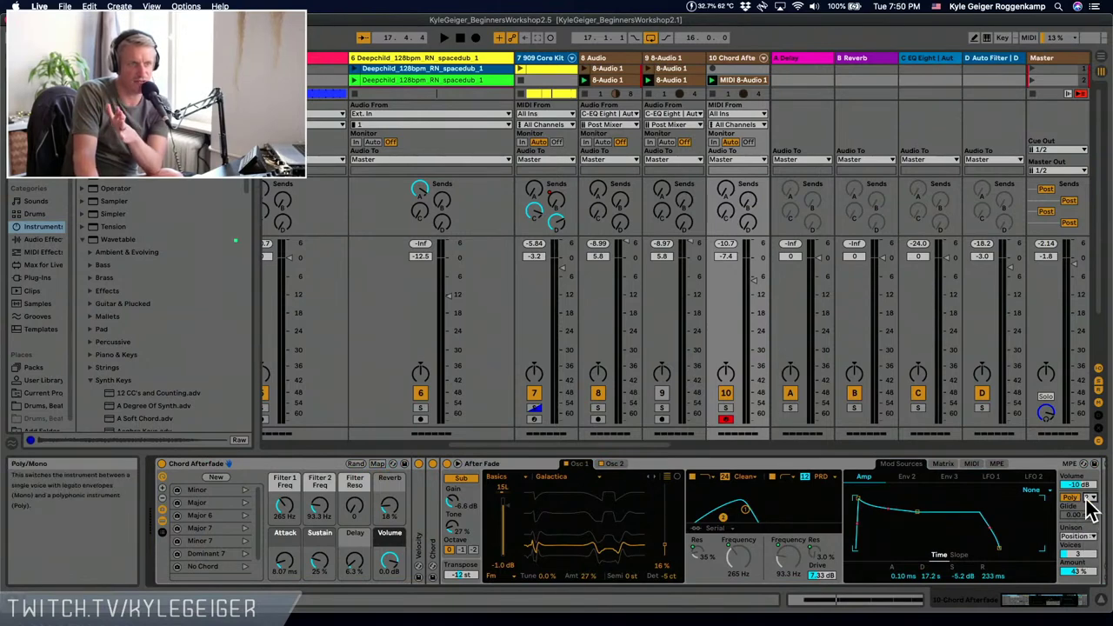
{"action": "left_click", "coordinate": [202, 502]}
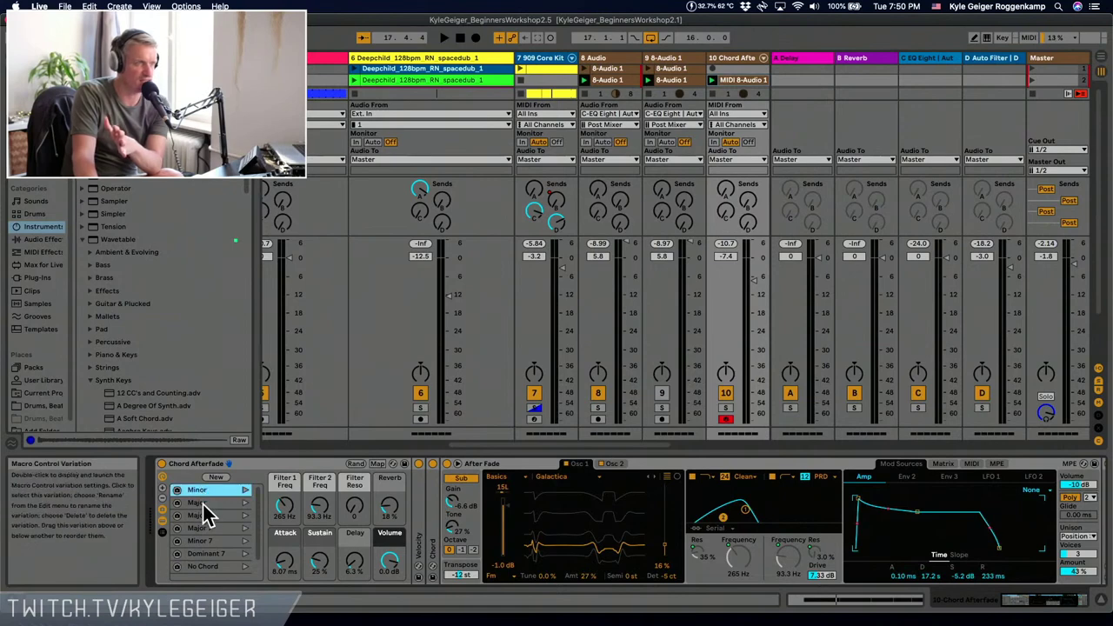
{"action": "left_click", "coordinate": [205, 516]}
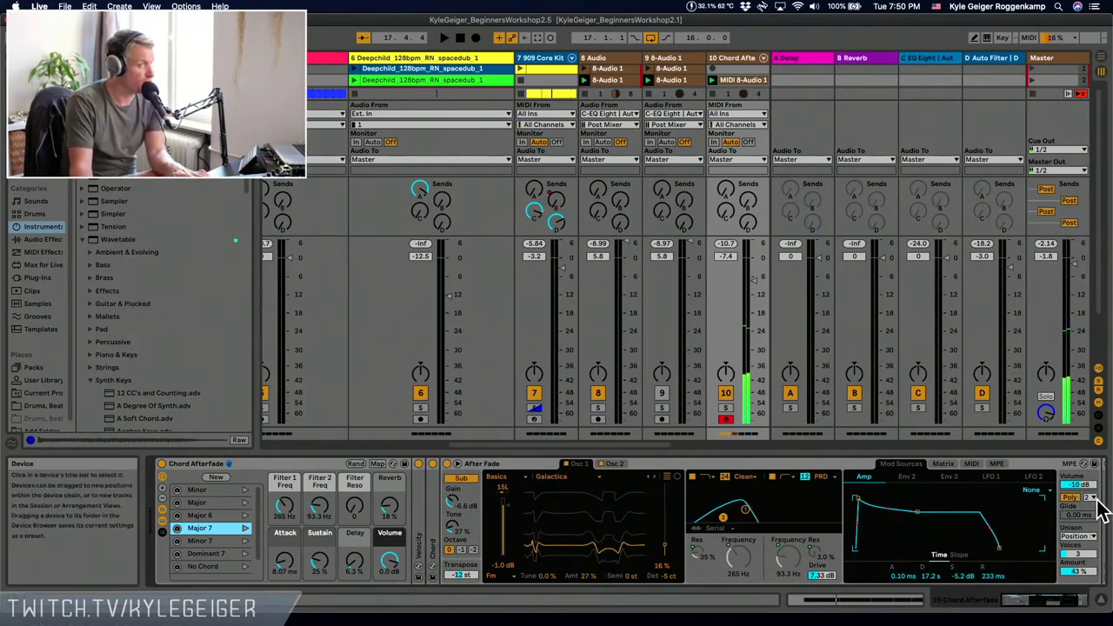
- Compare the chord sound with 3 voices and in Mono mode, returning to Poly with 2 voices
{"action": "left_click", "coordinate": [1093, 500]}
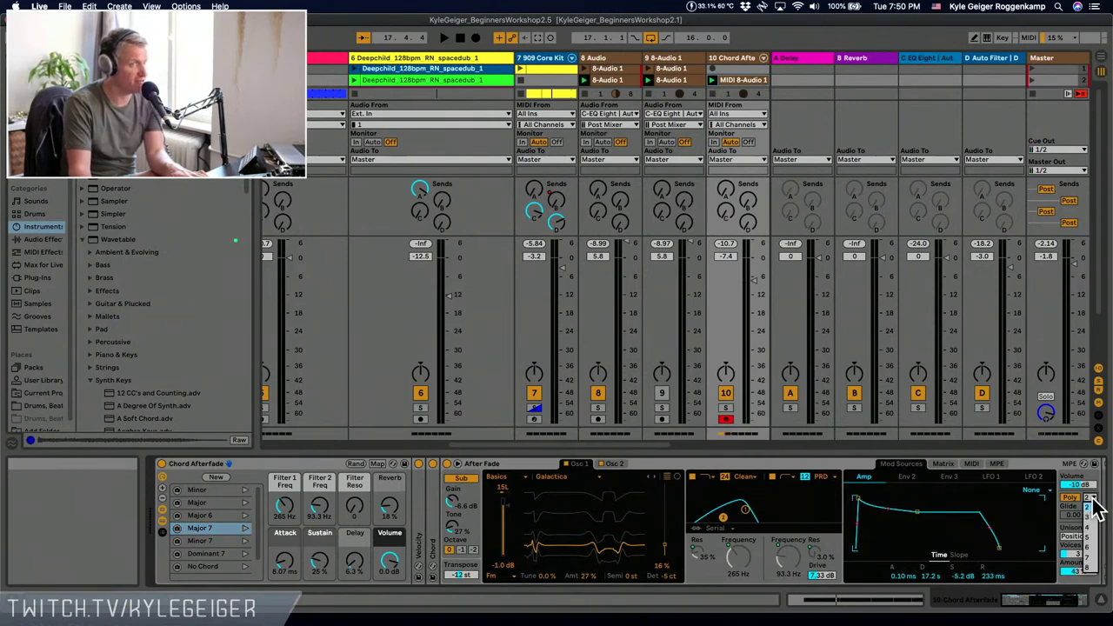
{"action": "left_click", "coordinate": [1095, 517]}
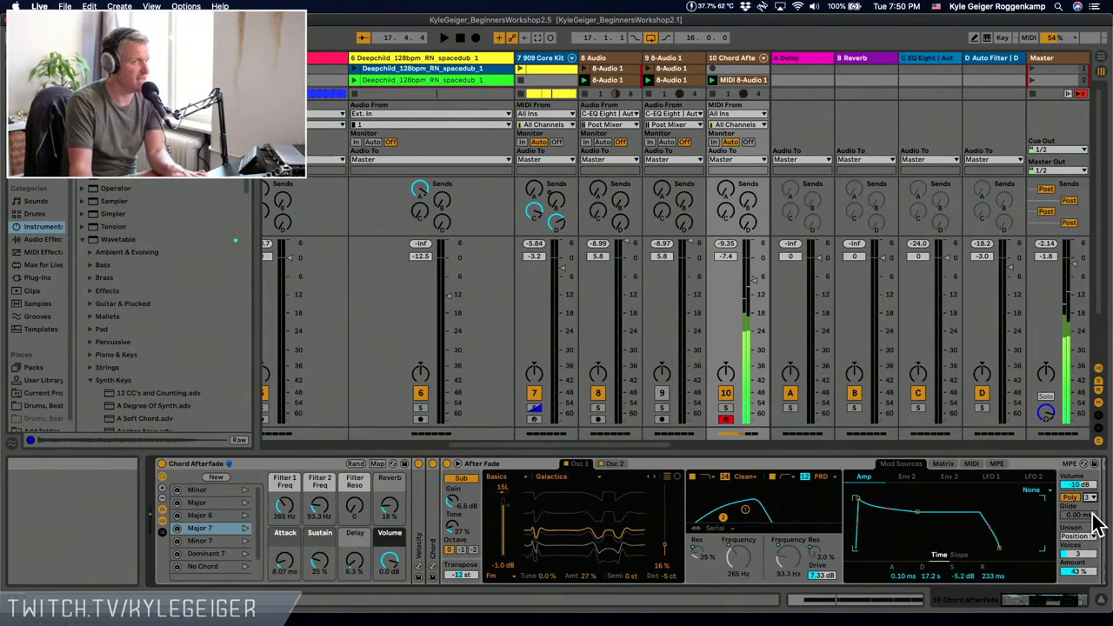
{"action": "left_click", "coordinate": [1093, 501]}
{"action": "left_click", "coordinate": [1094, 513]}
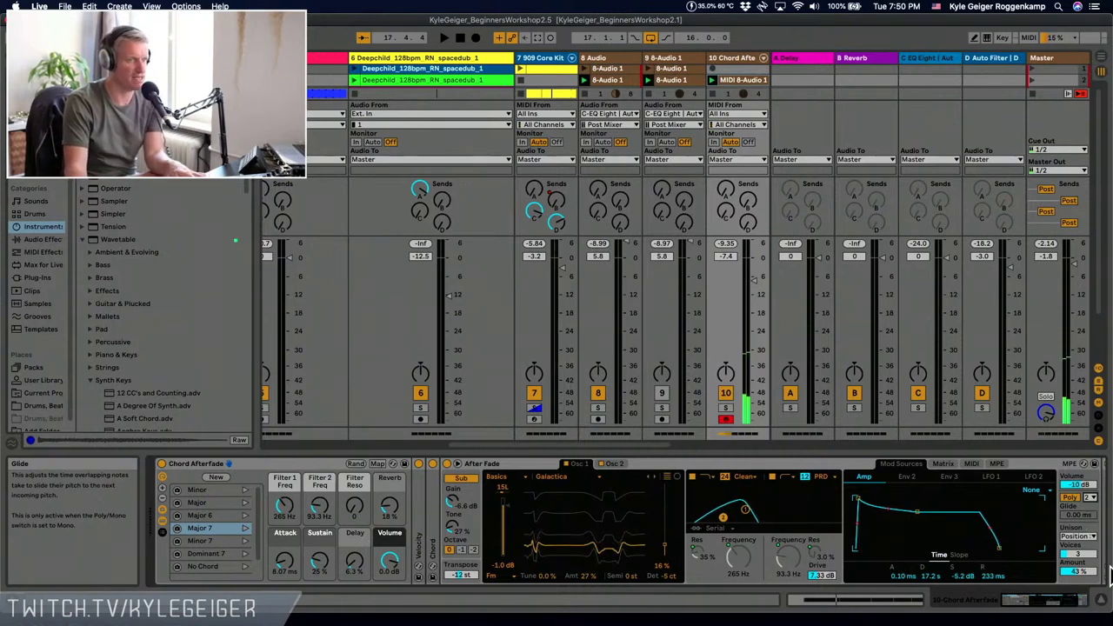
{"action": "left_click", "coordinate": [1073, 498]}
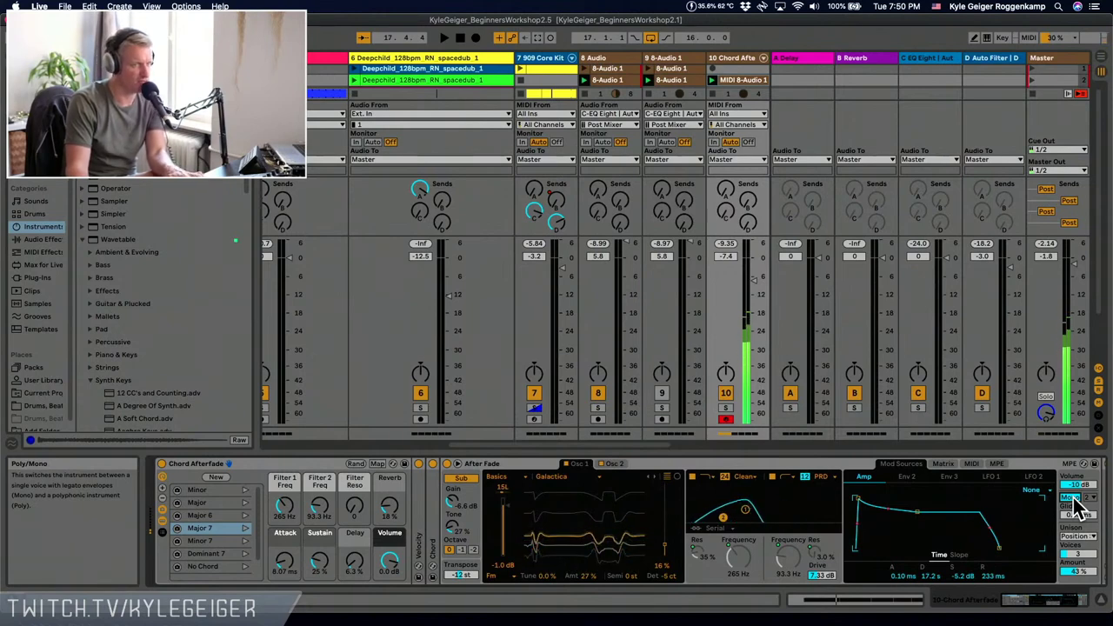
{"action": "left_click", "coordinate": [1073, 499]}
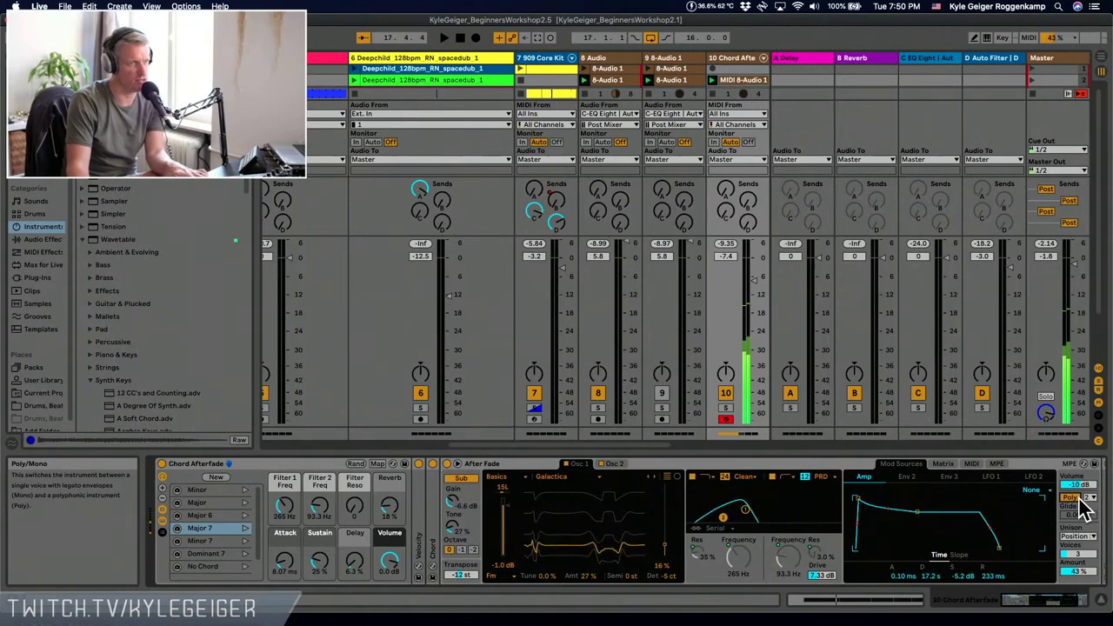
- Solo track 10 and lower the velocities of the second, third and fourth notes in its MIDI clip
{"action": "left_click", "coordinate": [727, 409]}
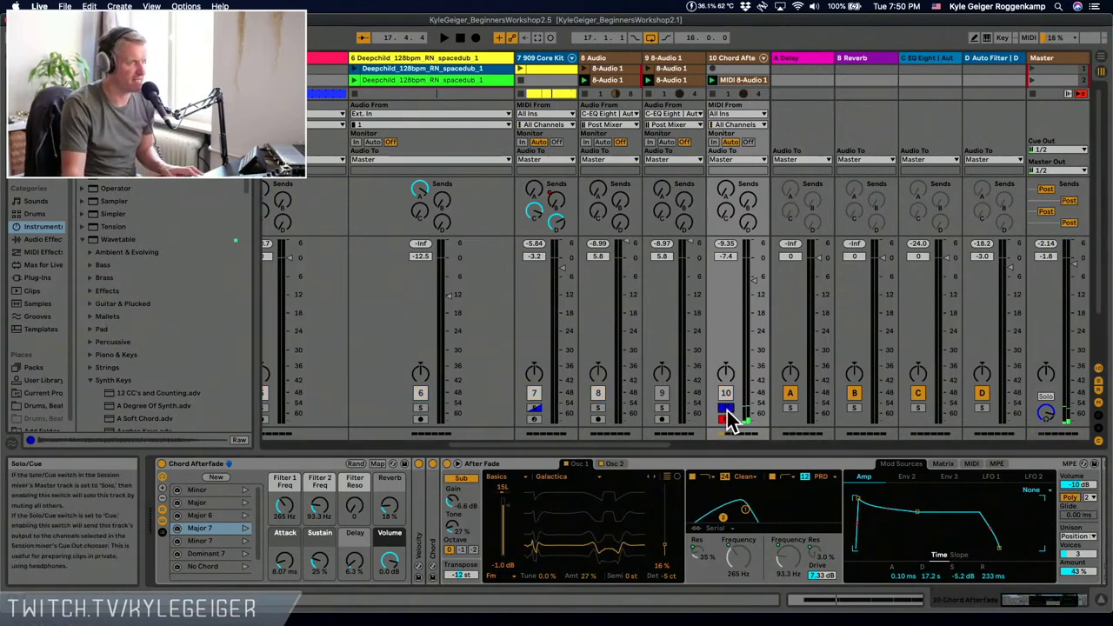
{"action": "left_click", "coordinate": [855, 600]}
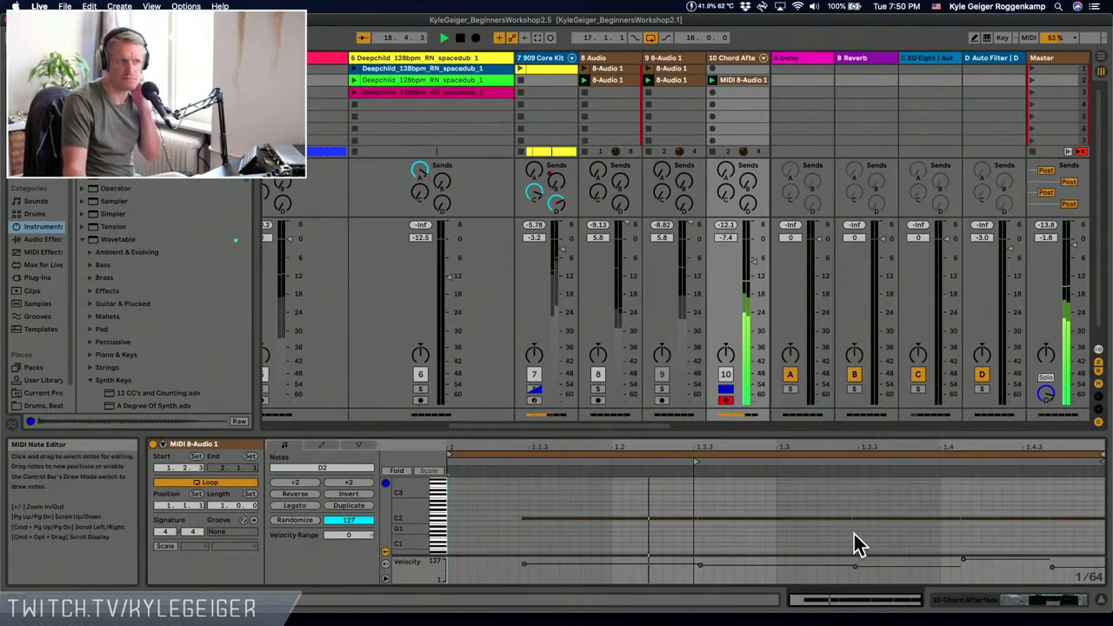
{"action": "left_click", "coordinate": [715, 569]}
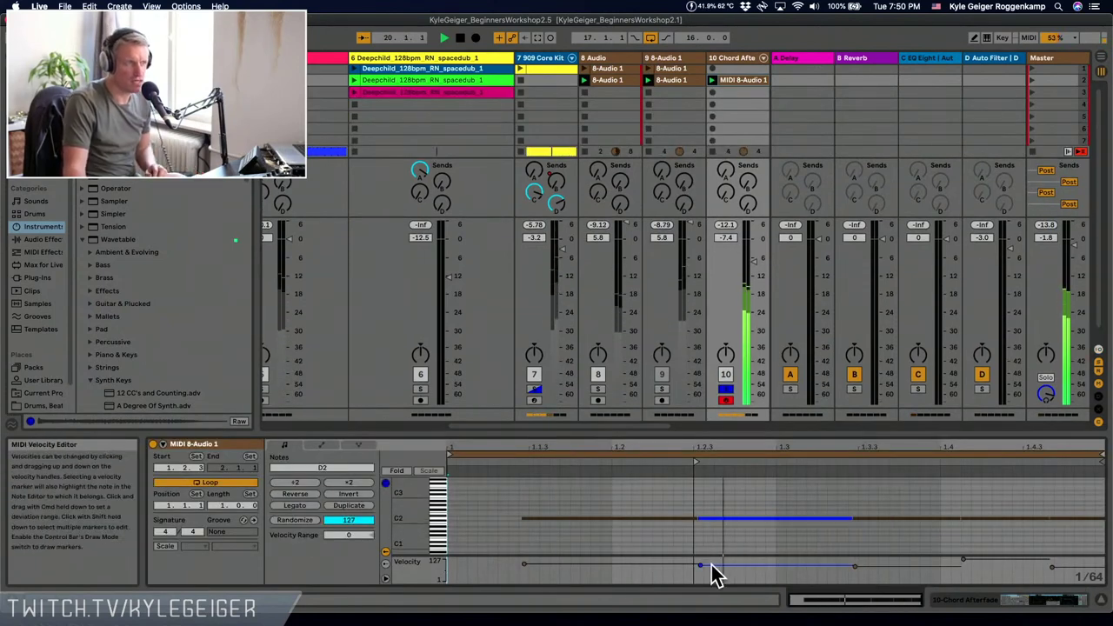
{"action": "left_click_drag", "start_coordinate": [700, 566], "coordinate": [702, 578]}
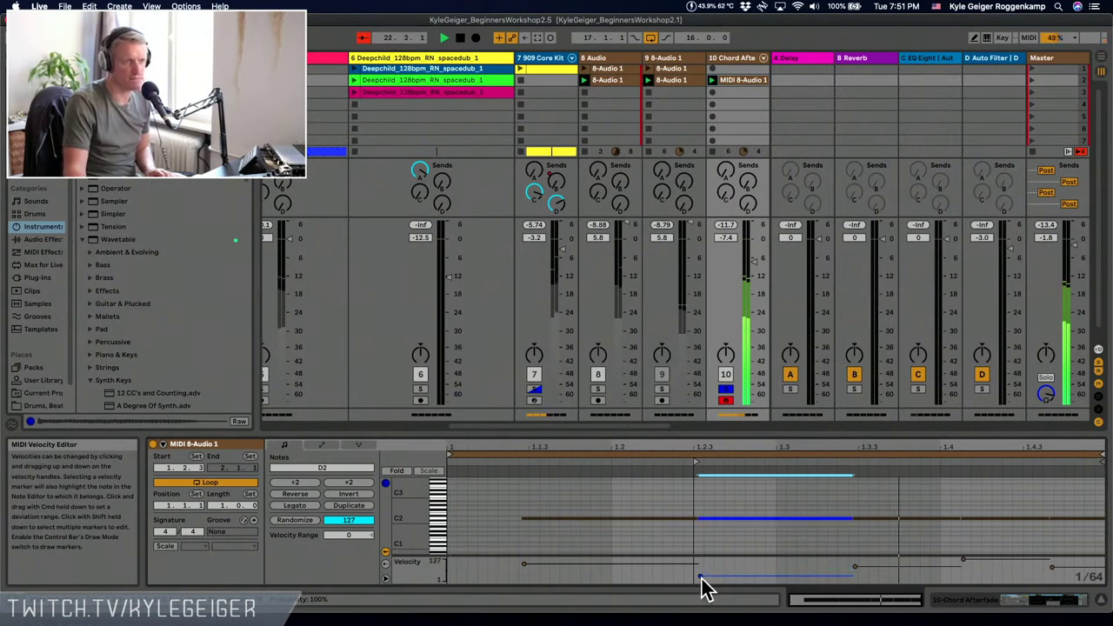
{"action": "left_click", "coordinate": [963, 561]}
{"action": "left_click_drag", "start_coordinate": [963, 560], "coordinate": [963, 570]}
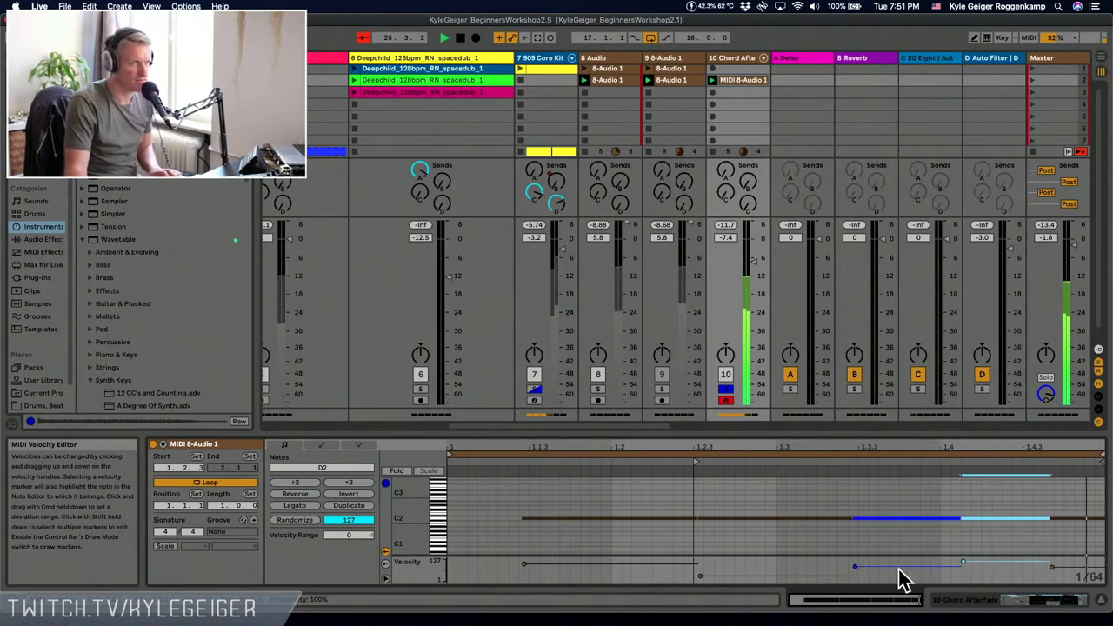
{"action": "left_click_drag", "start_coordinate": [855, 566], "coordinate": [854, 570]}
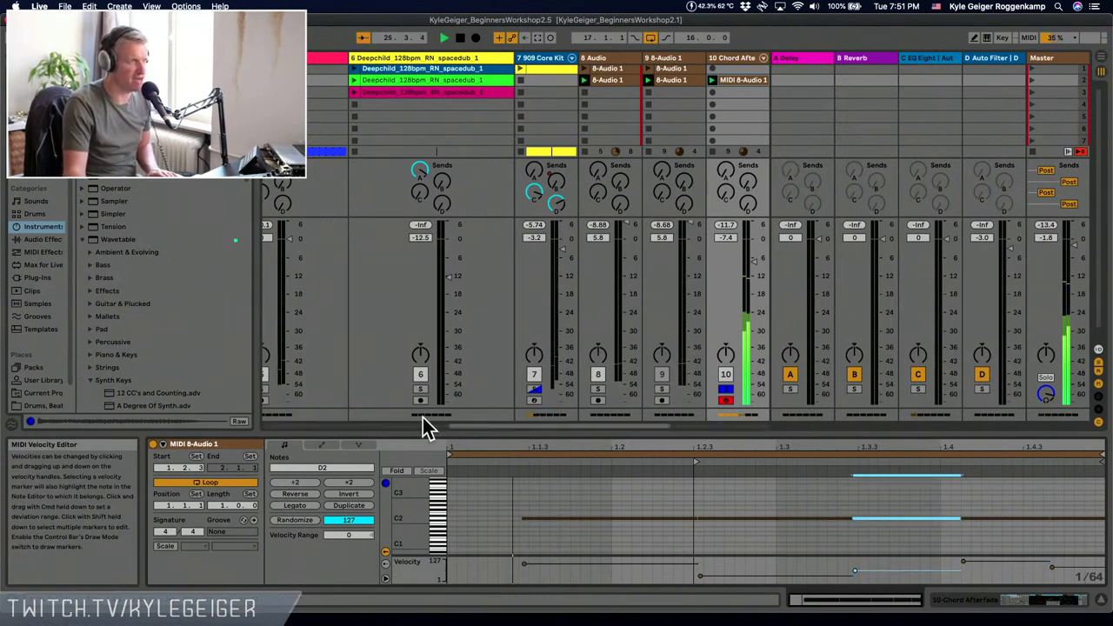
- Transpose all the clip's D2 notes down to C2 and take track 10 out of solo
{"action": "left_click", "coordinate": [438, 524]}
{"action": "left_click", "coordinate": [438, 524]}
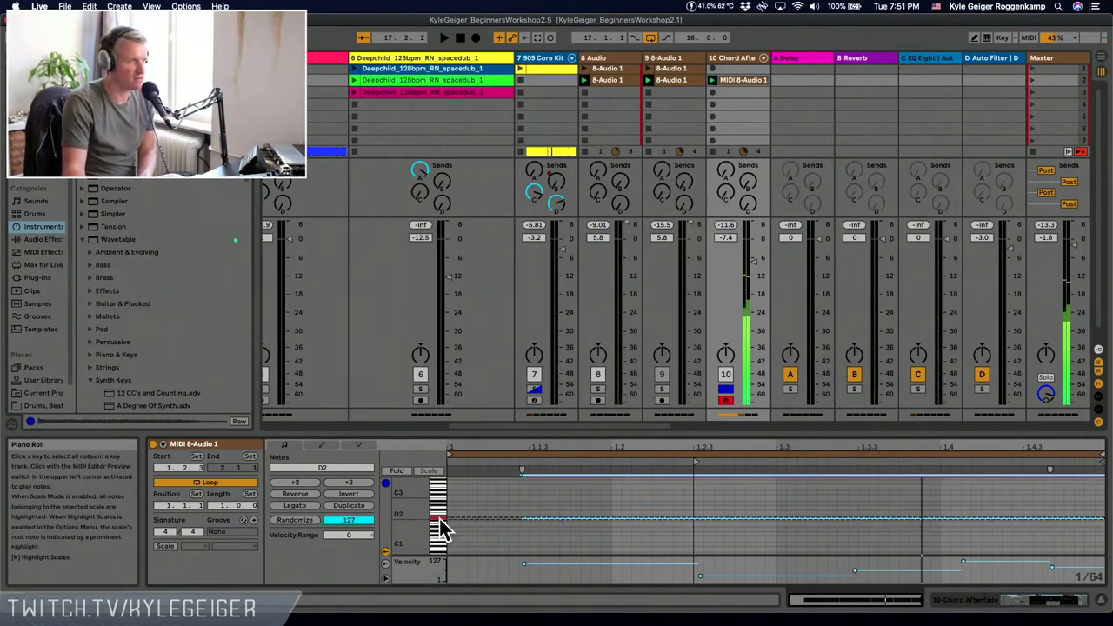
{"action": "key", "text": "Down"}
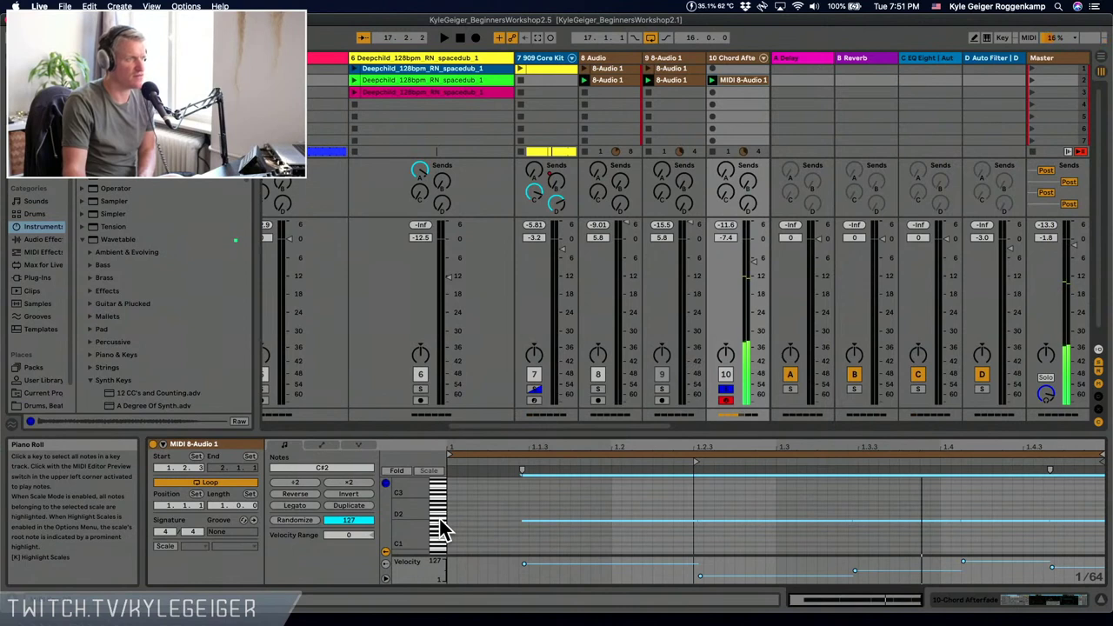
{"action": "key", "text": "Down"}
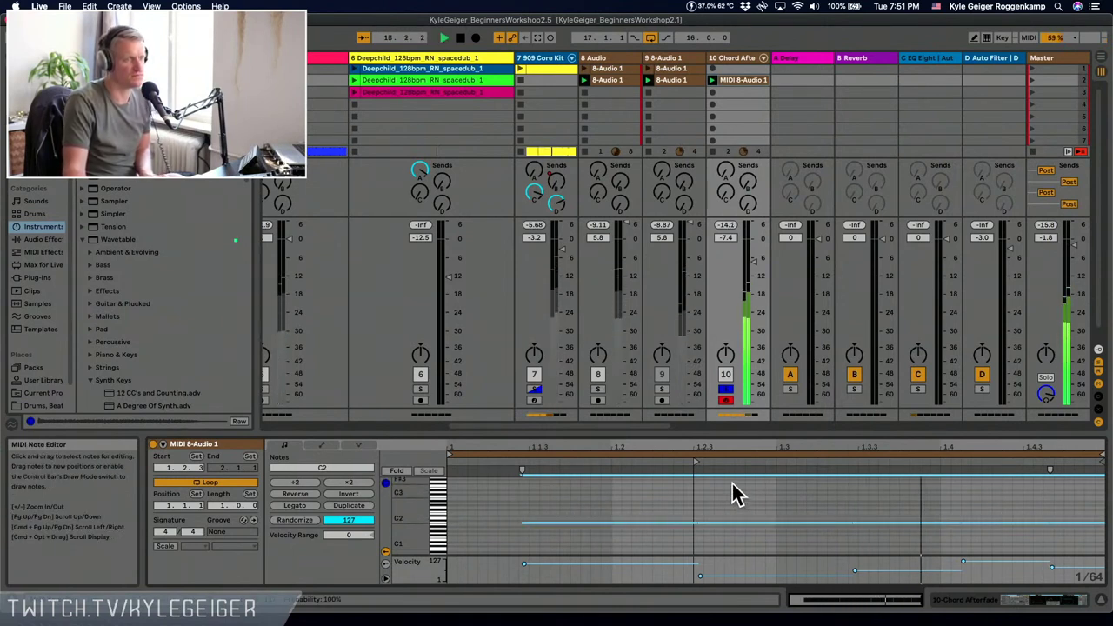
{"action": "left_click", "coordinate": [727, 389]}
{"action": "left_click", "coordinate": [726, 391]}
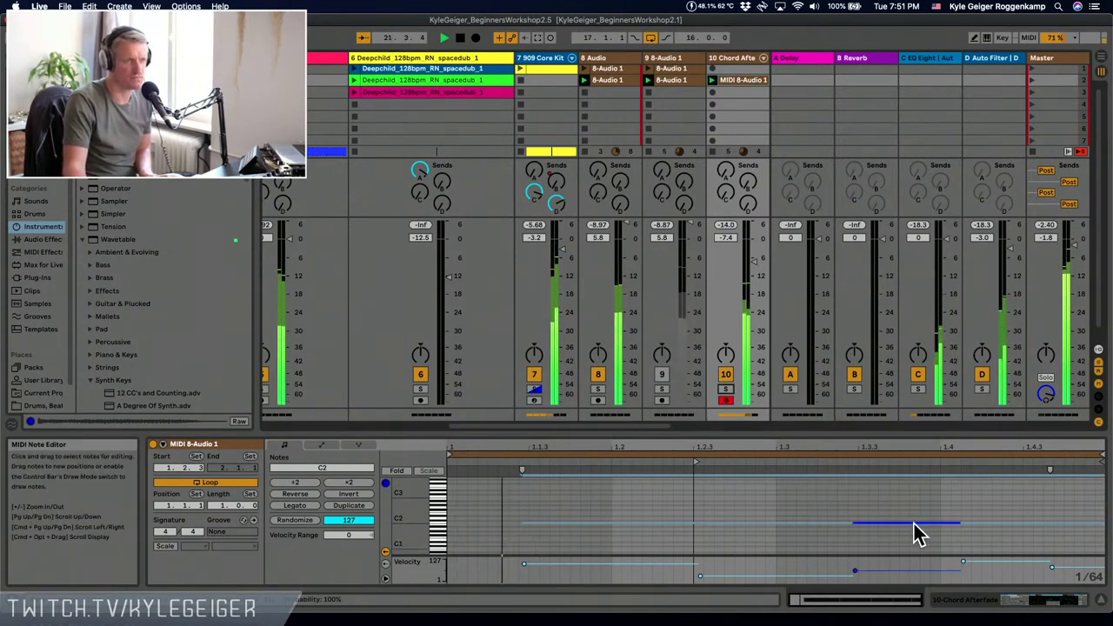
- Move the fourth C2 note earlier to start on beat 1.4, play the clip, and select the second and third notes
{"action": "left_click", "coordinate": [998, 543]}
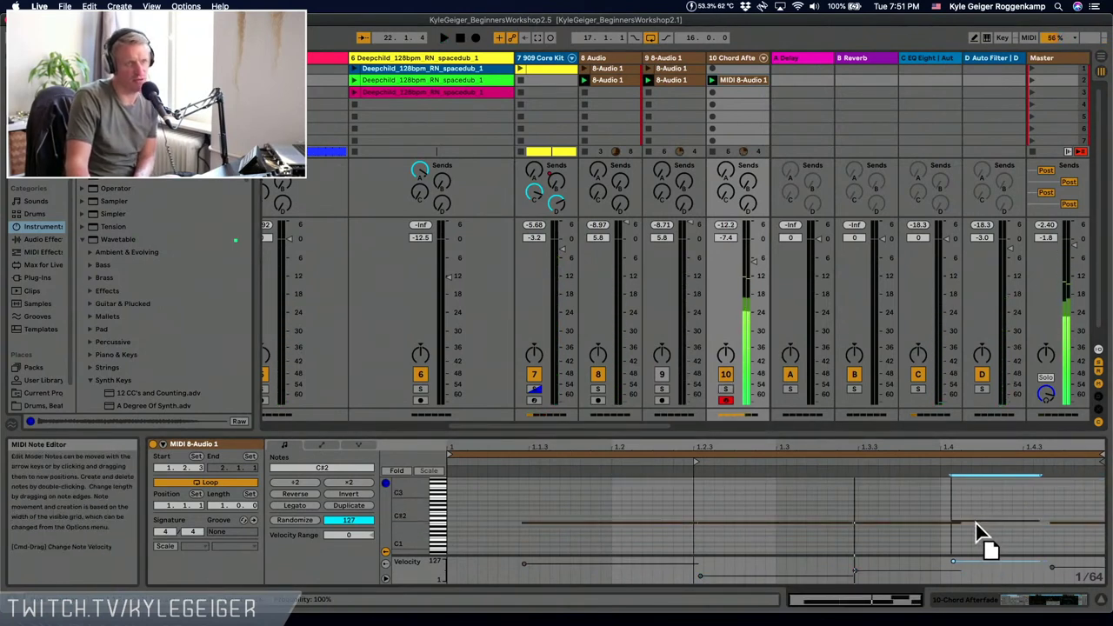
{"action": "key", "text": "Left"}
{"action": "key", "text": "space"}
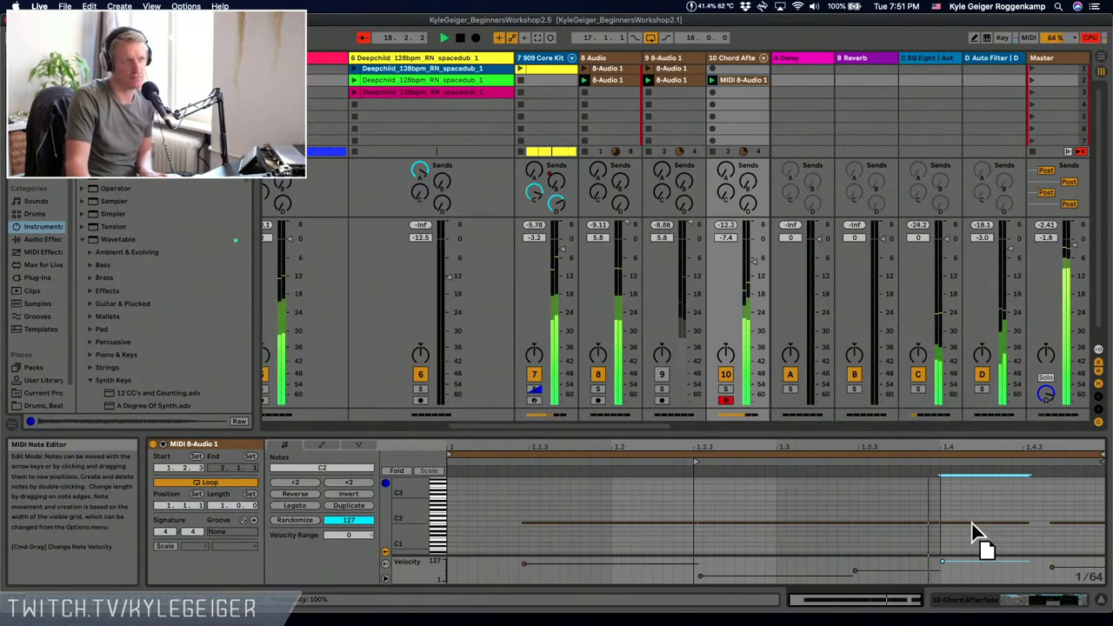
{"action": "left_click", "coordinate": [763, 522]}
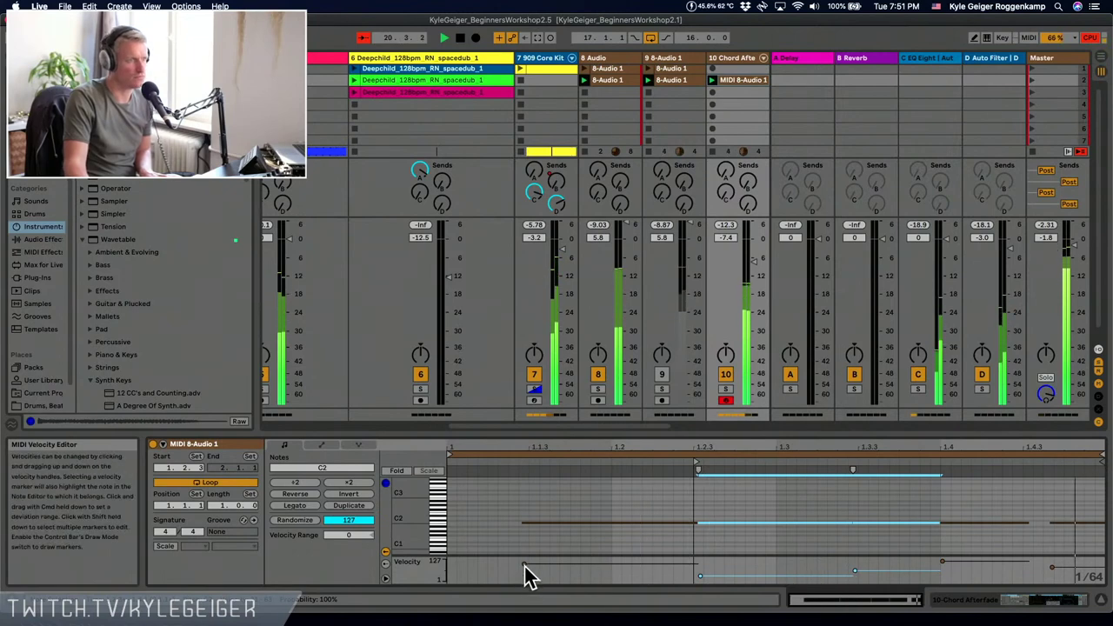
- Mute track 8 and set Chord Afterfade's Filter 1 Freq to 168 Hz and Filter 2 Freq to 324 Hz
{"action": "left_click", "coordinate": [598, 375]}
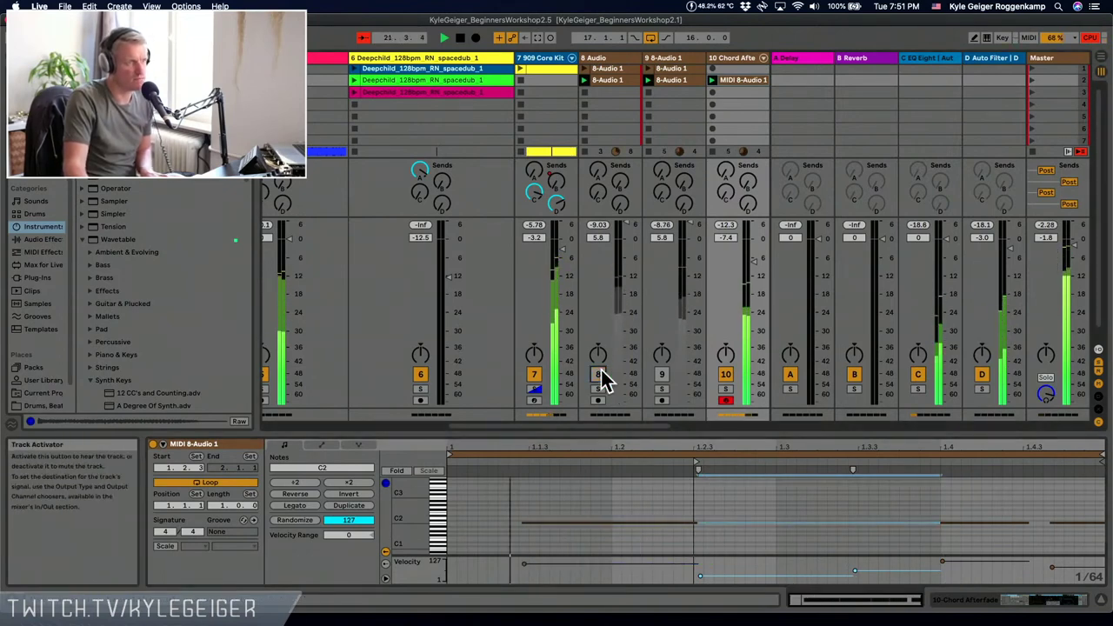
{"action": "left_click", "coordinate": [1008, 602]}
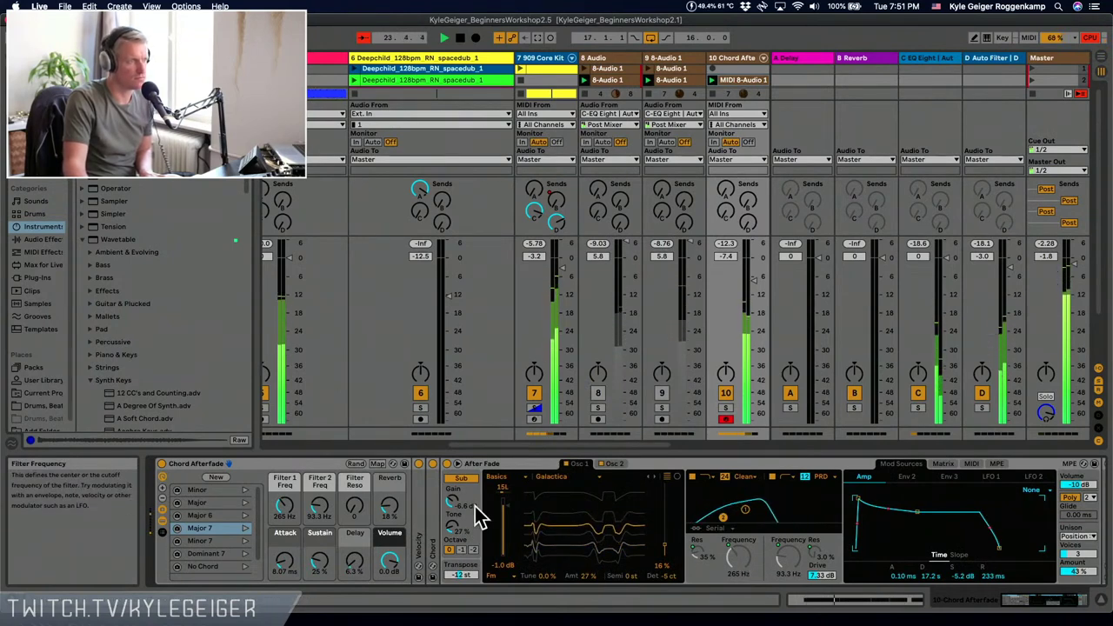
{"action": "mouse_move", "coordinate": [281, 513]}
{"action": "left_mouse_down"}
{"action": "mouse_move", "coordinate": [281, 539]}
{"action": "mouse_move", "coordinate": [312, 466]}
{"action": "mouse_move", "coordinate": [312, 482]}
{"action": "left_mouse_up"}
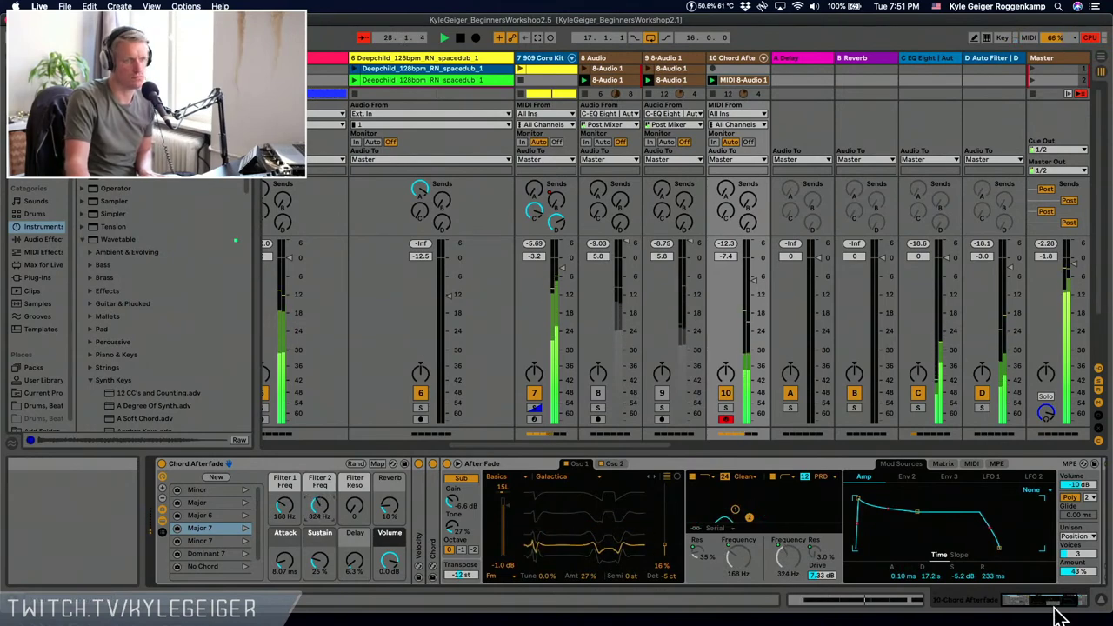
- Nudge the first C2 note in track 10's MIDI clip earlier so it starts at about 1.1.2
{"action": "left_click", "coordinate": [884, 597]}
{"action": "left_click_drag", "start_coordinate": [1058, 498], "coordinate": [1070, 540]}
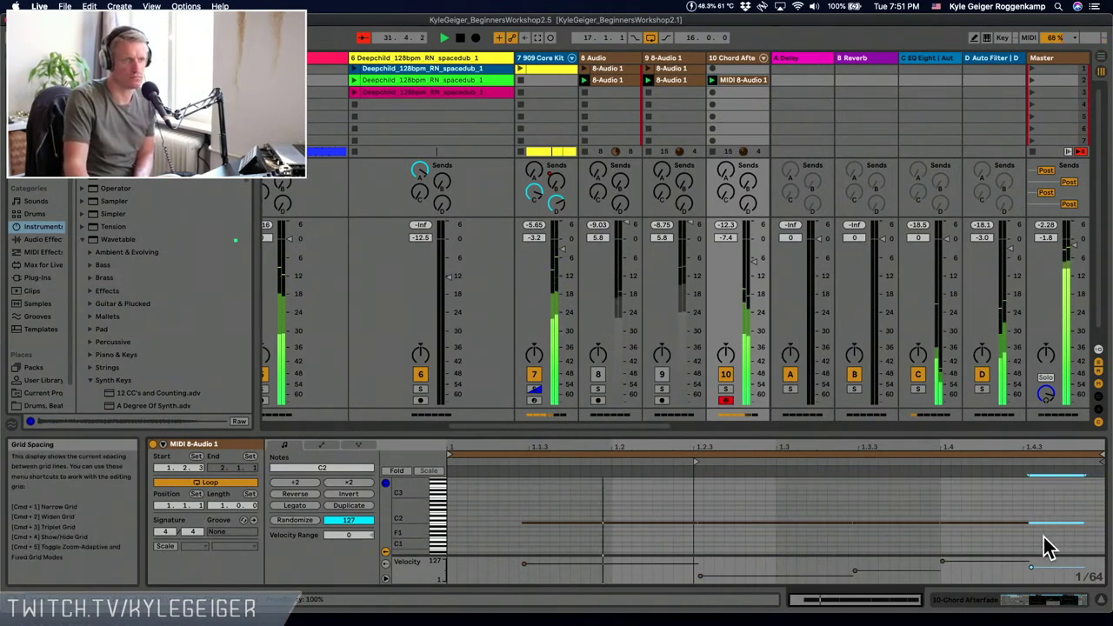
{"action": "left_click_drag", "start_coordinate": [581, 555], "coordinate": [543, 480]}
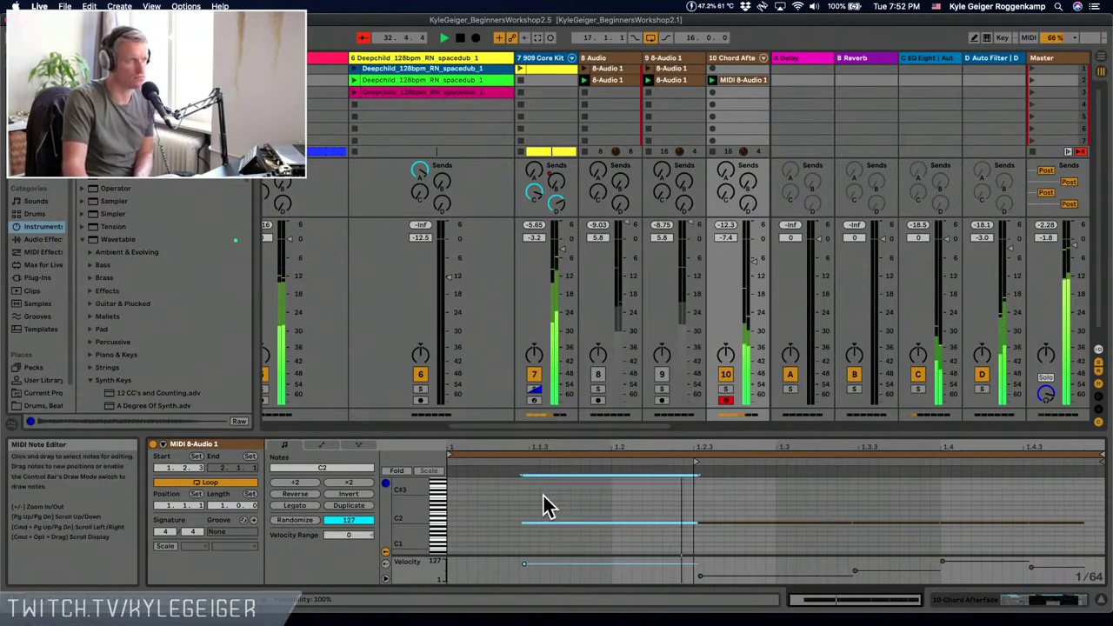
{"action": "key", "text": "Left"}
{"action": "key", "text": "Left"}
{"action": "key", "text": "Left"}
{"action": "key", "text": "Left"}
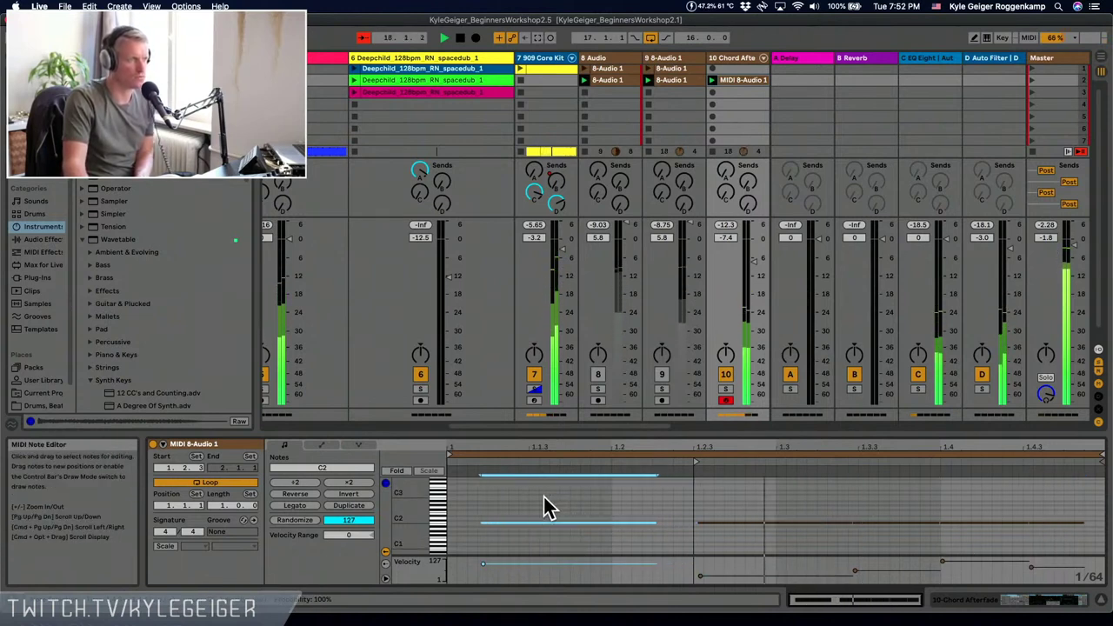
{"action": "key", "text": "Right"}
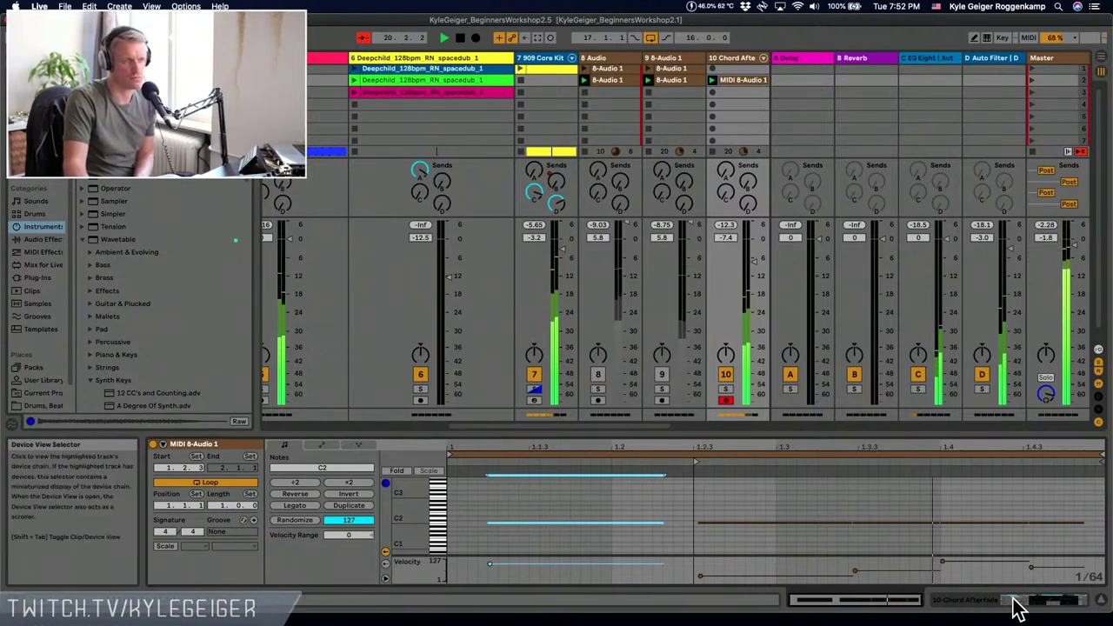
- Set Chord Afterfade's Filter 1 Freq to 209 Hz
{"action": "left_click", "coordinate": [1051, 601]}
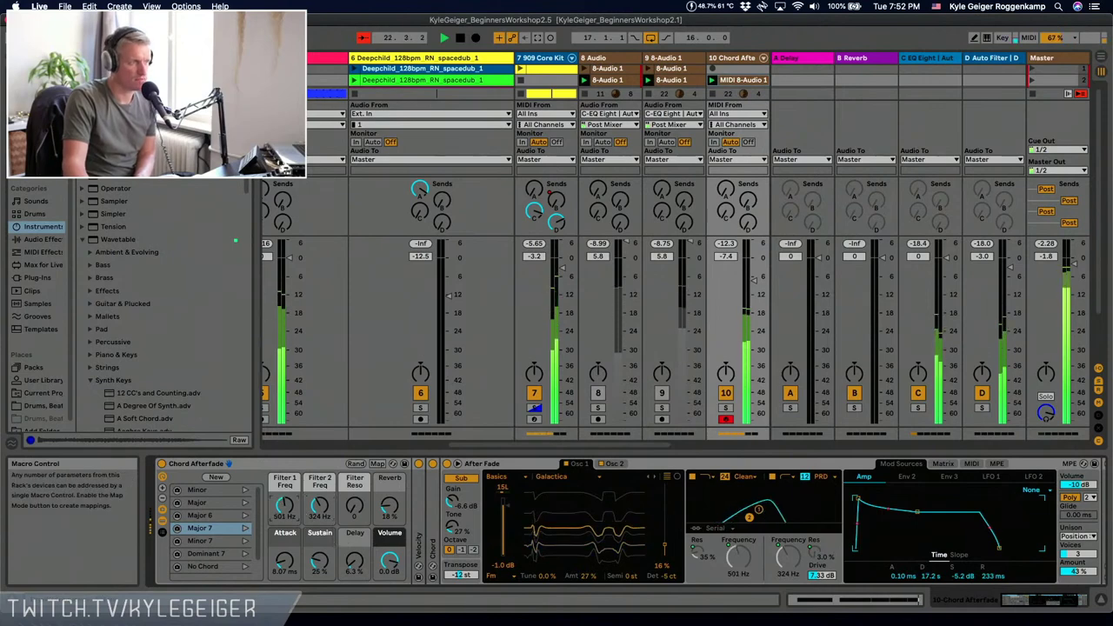
{"action": "left_click_drag", "start_coordinate": [285, 506], "coordinate": [285, 519]}
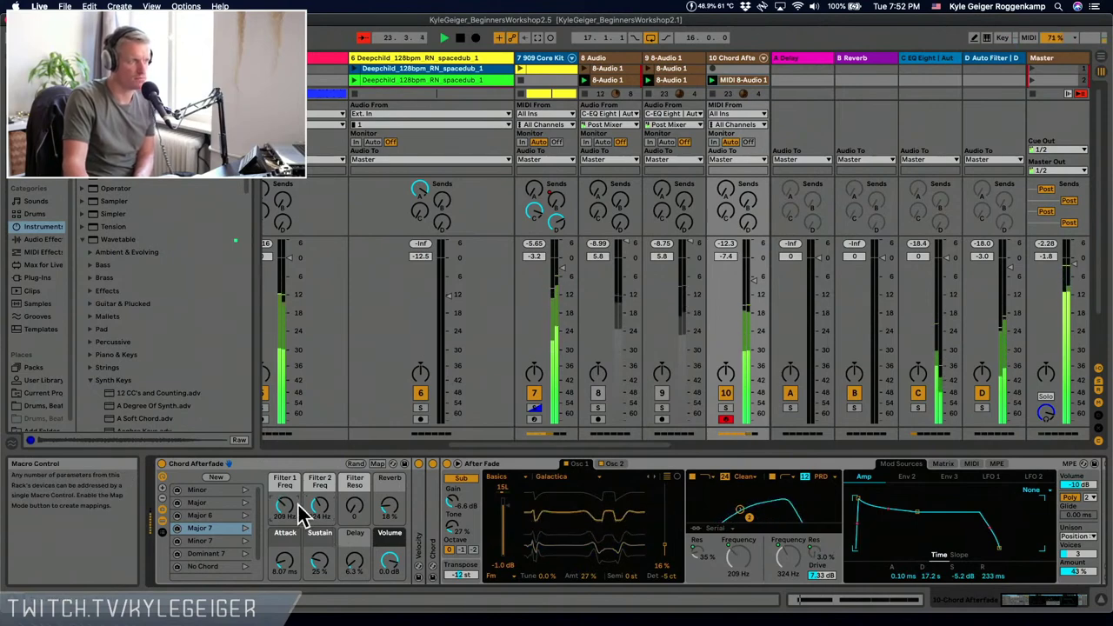
- Select all the notes in track 10's MIDI clip and transpose them up to E2
{"action": "left_click", "coordinate": [803, 599]}
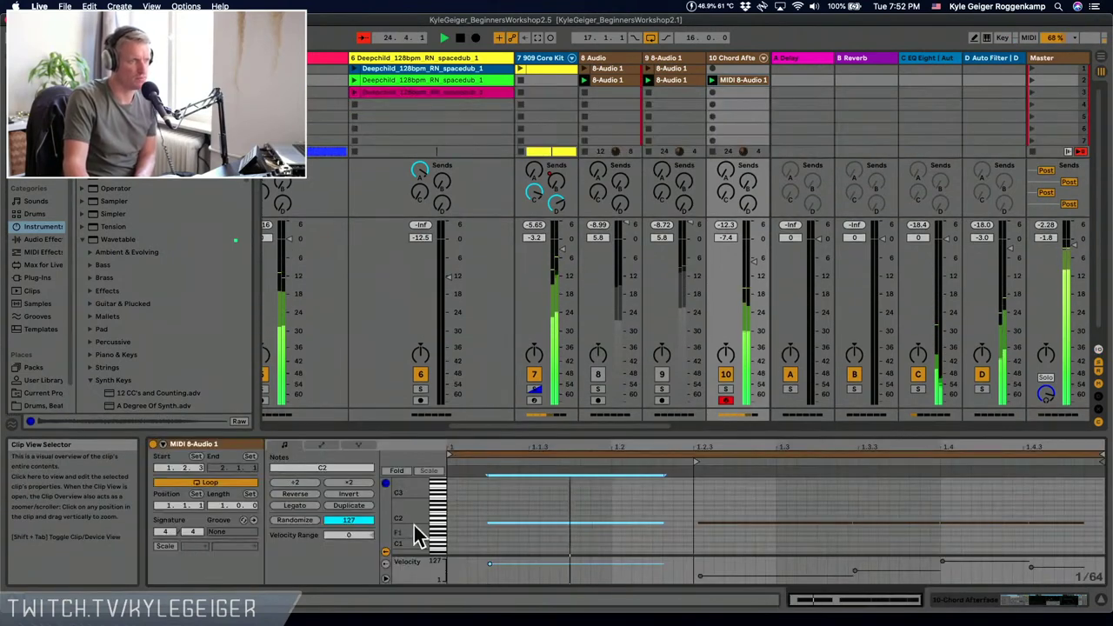
{"action": "left_click", "coordinate": [437, 524]}
{"action": "left_click", "coordinate": [437, 529]}
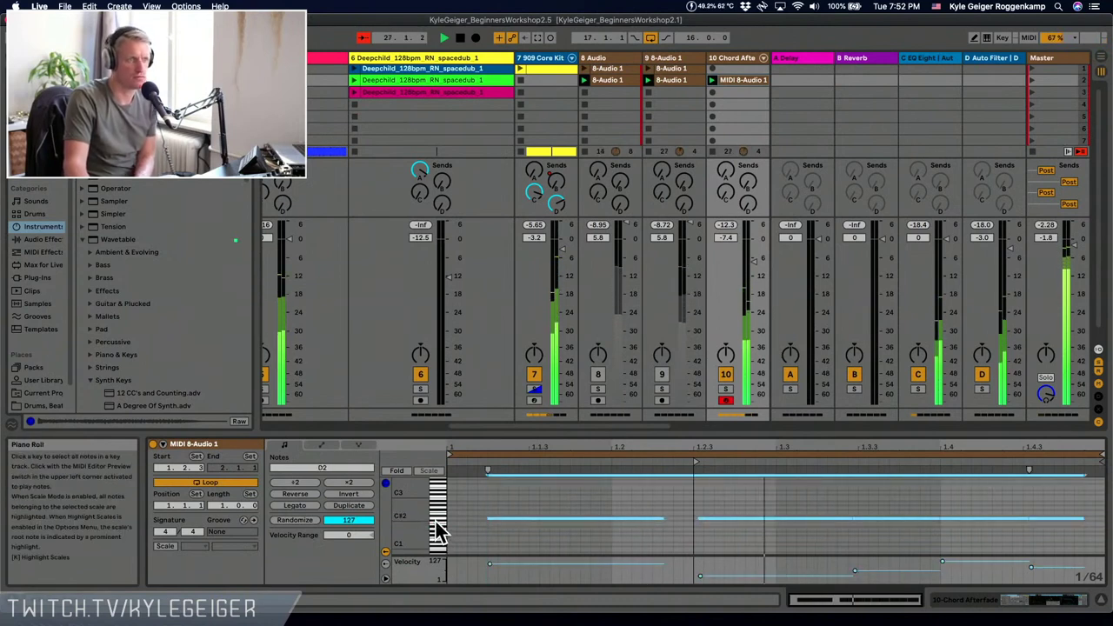
{"action": "key", "text": "Up"}
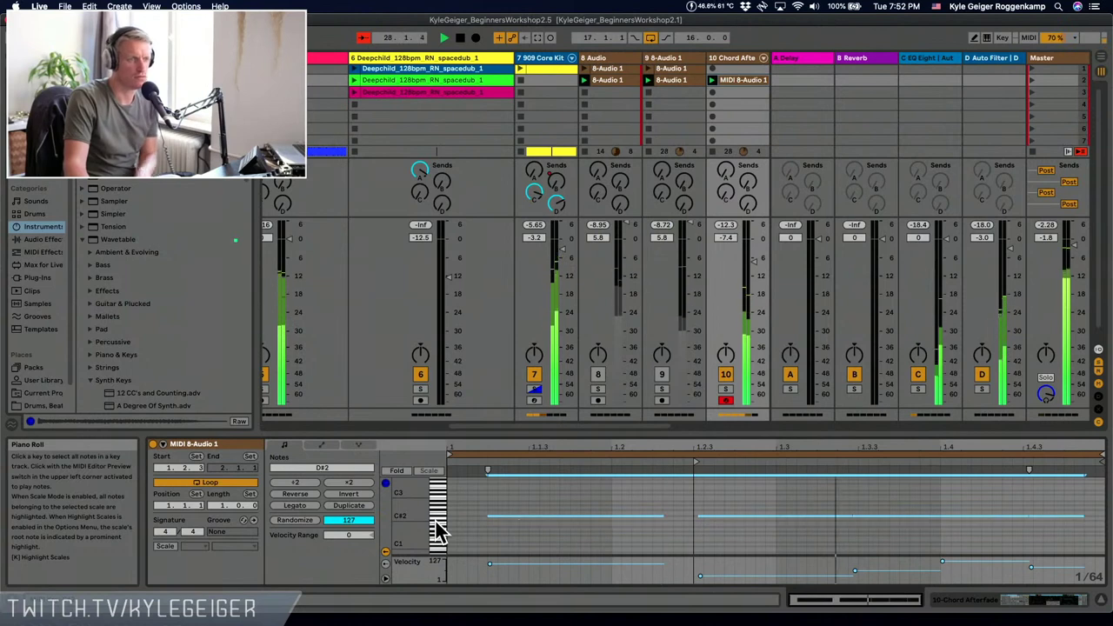
{"action": "key", "text": "Up"}
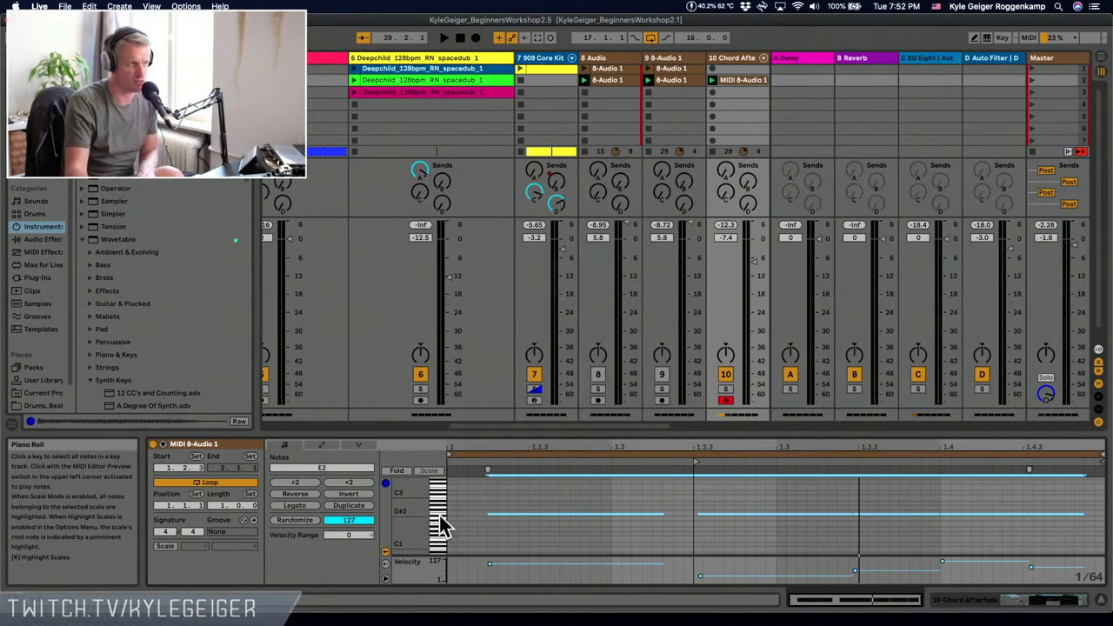
- Try the clip's notes at higher pitches up to A2, bring them down to G2, and keep their timing
{"action": "left_click", "coordinate": [441, 524]}
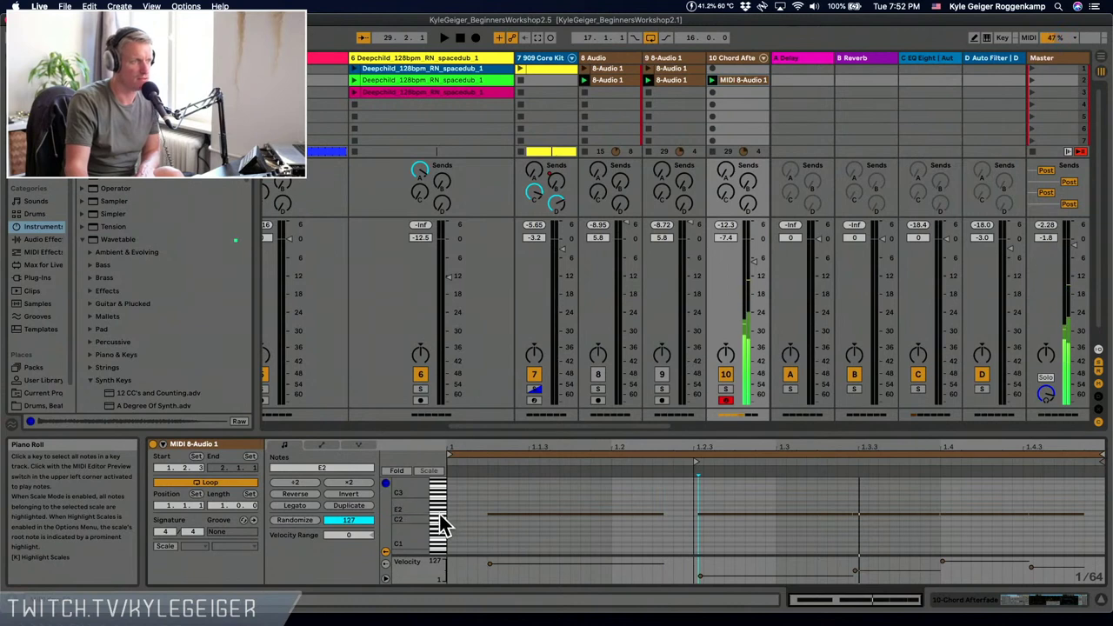
{"action": "left_click", "coordinate": [439, 512]}
{"action": "key", "text": "Up"}
{"action": "key", "text": "Up"}
{"action": "key", "text": "Up"}
{"action": "key", "text": "Up"}
{"action": "key", "text": "Up"}
{"action": "key", "text": "Left"}
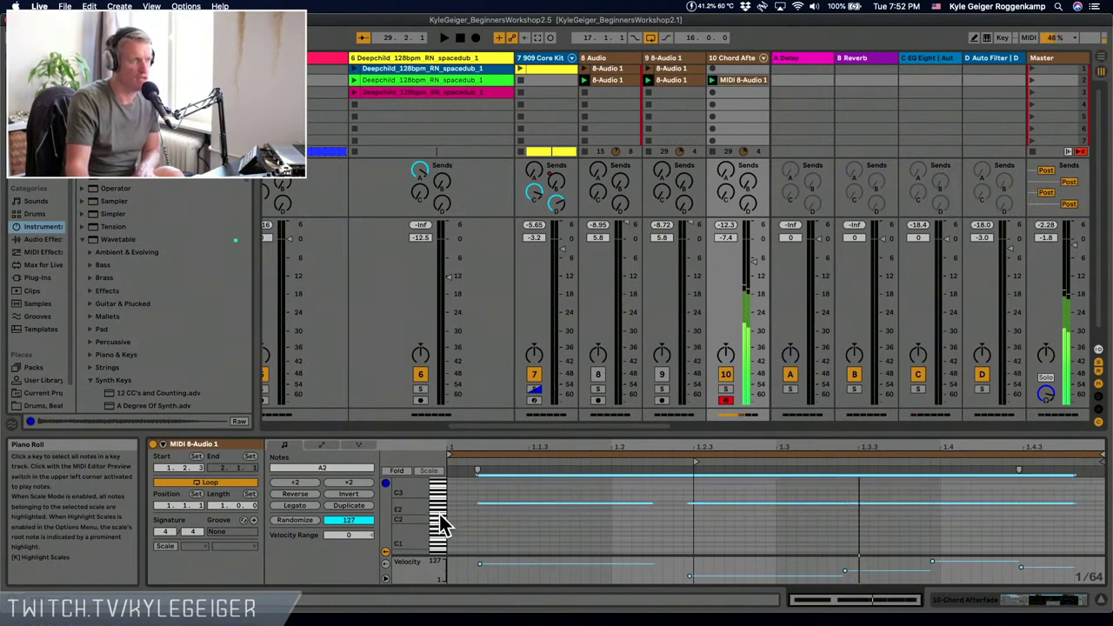
{"action": "key", "text": "Right"}
{"action": "key", "text": "Right"}
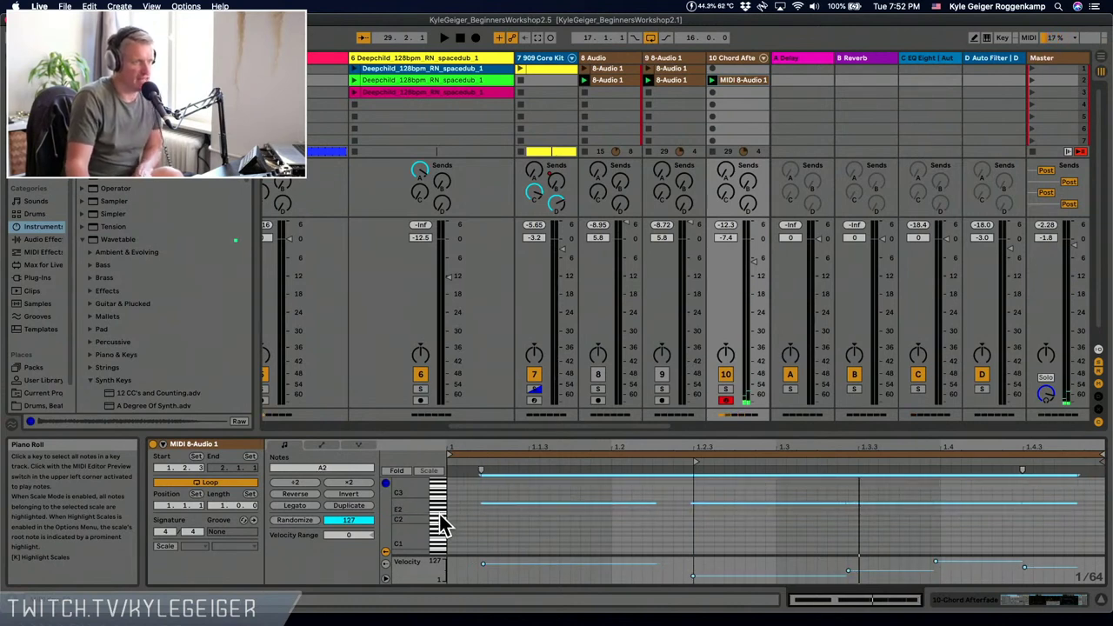
{"action": "key", "text": "Down"}
{"action": "key", "text": "Down"}
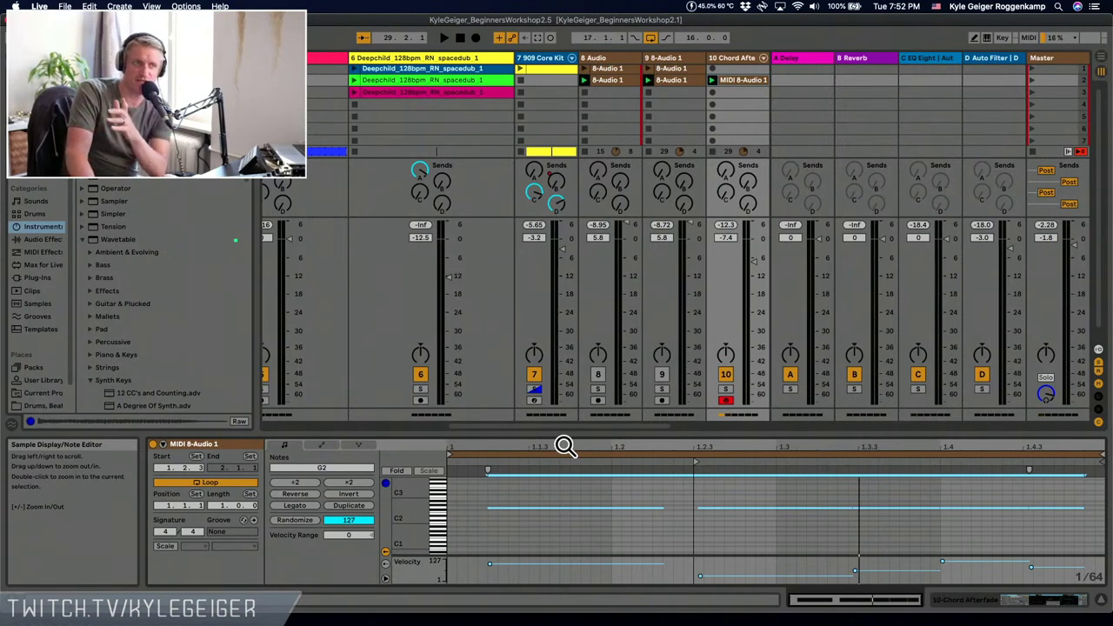
{"action": "left_click", "coordinate": [442, 509]}
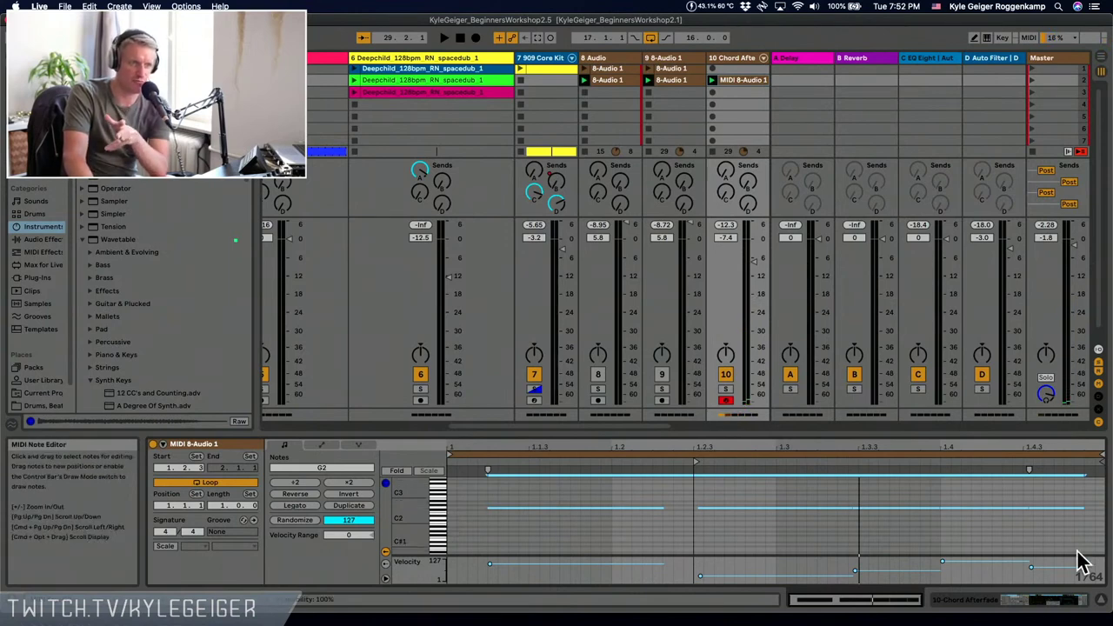
- Examine the settings of After Fade's second oscillator and return to the first oscillator
{"action": "left_click", "coordinate": [1014, 610]}
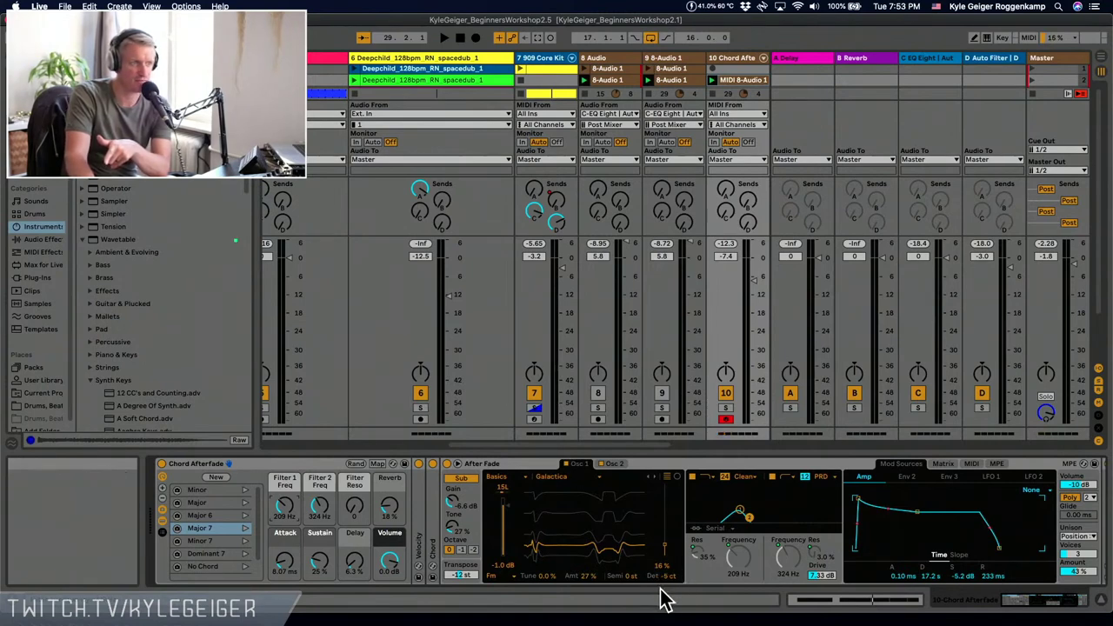
{"action": "left_click", "coordinate": [613, 464]}
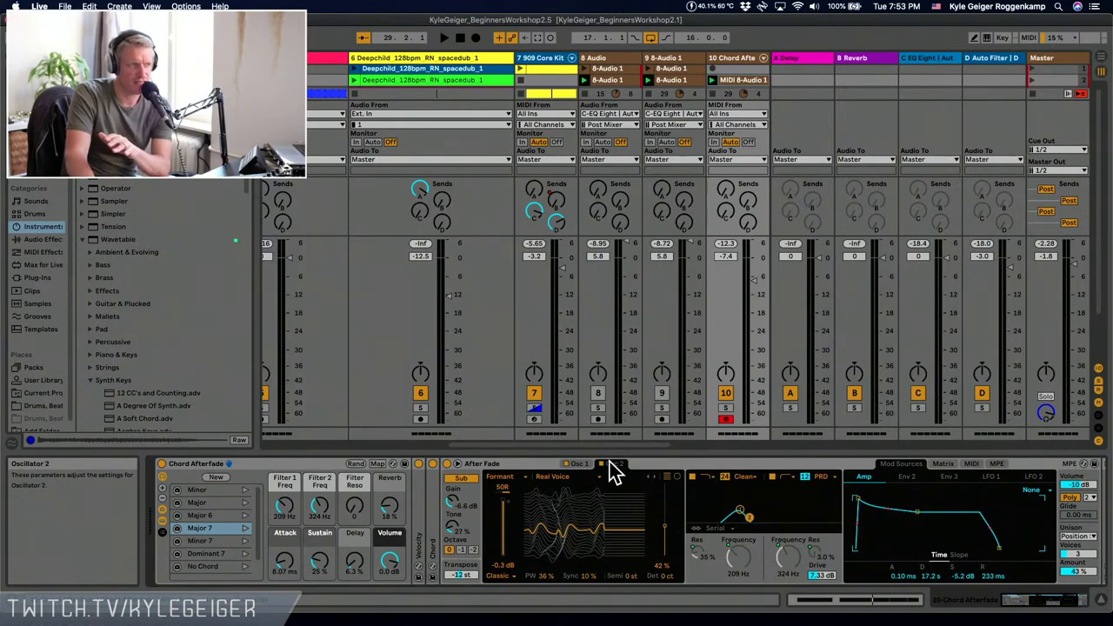
{"action": "left_click", "coordinate": [571, 465]}
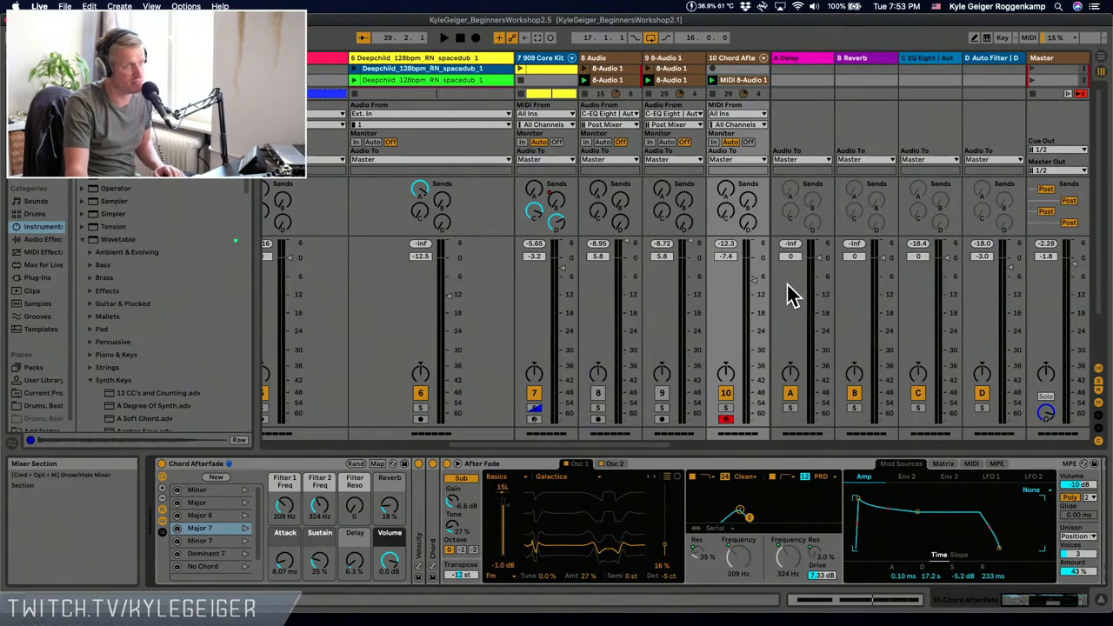
- Start playback and deactivate the first and second notes in track 10's MIDI clip
{"action": "key", "text": "space"}
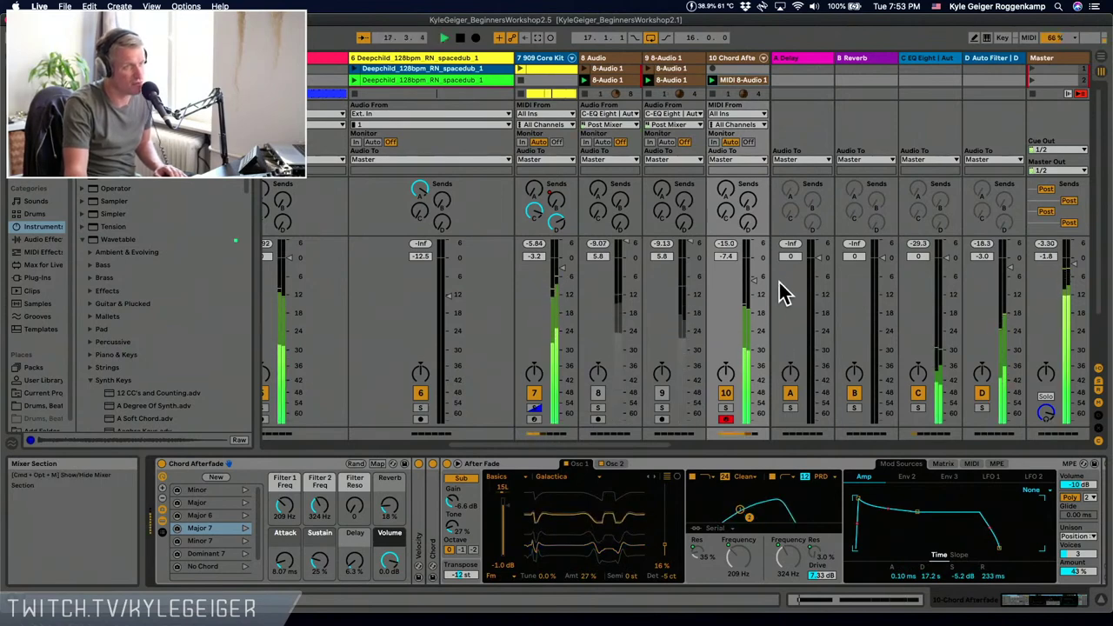
{"action": "left_click", "coordinate": [820, 601]}
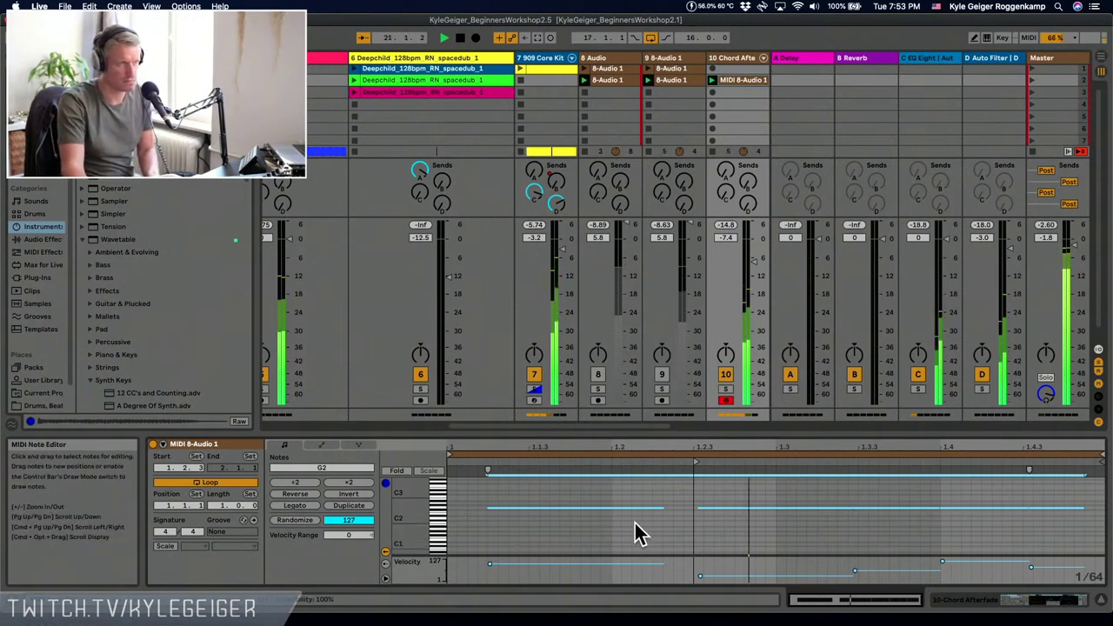
{"action": "left_click_drag", "start_coordinate": [634, 522], "coordinate": [614, 491]}
{"action": "left_click", "coordinate": [614, 491]}
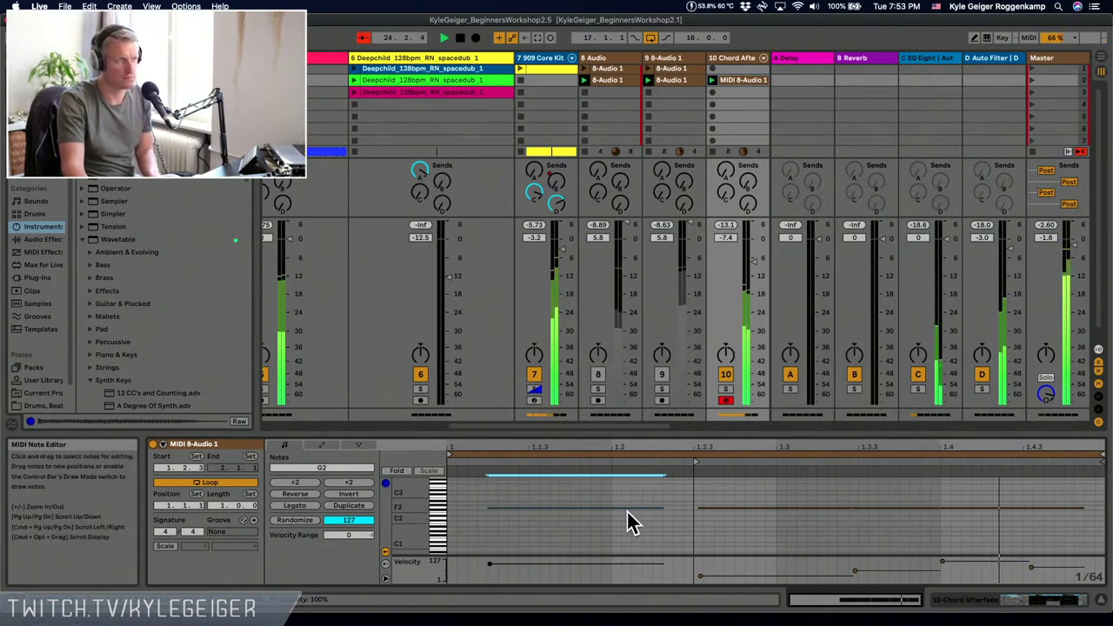
{"action": "left_click_drag", "start_coordinate": [873, 524], "coordinate": [752, 483]}
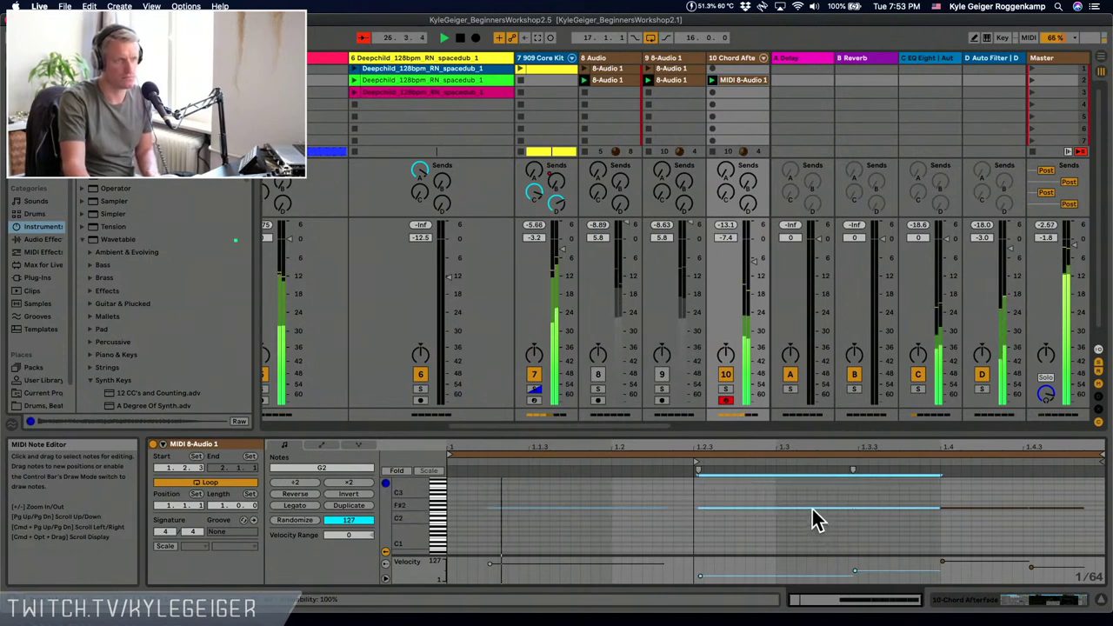
{"action": "key", "text": "shift+Left"}
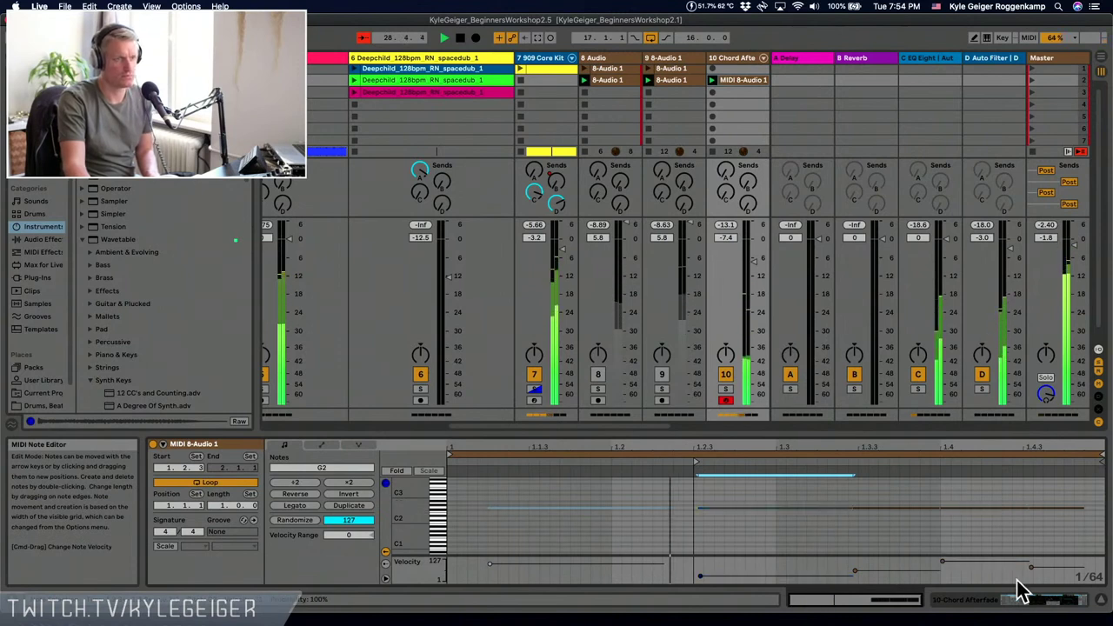
- Place all the clip's notes at E2 with copies an octave lower at E1, and raise track 10's volume to 0.3
{"action": "left_click_drag", "start_coordinate": [1086, 532], "coordinate": [445, 456]}
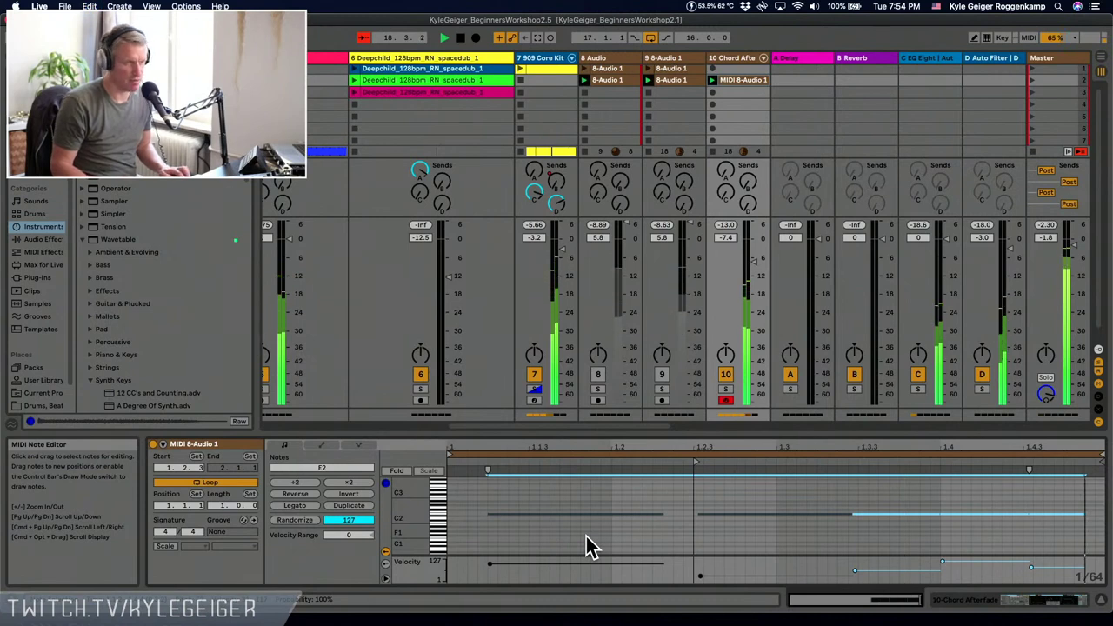
{"action": "key", "text": "shift+Down"}
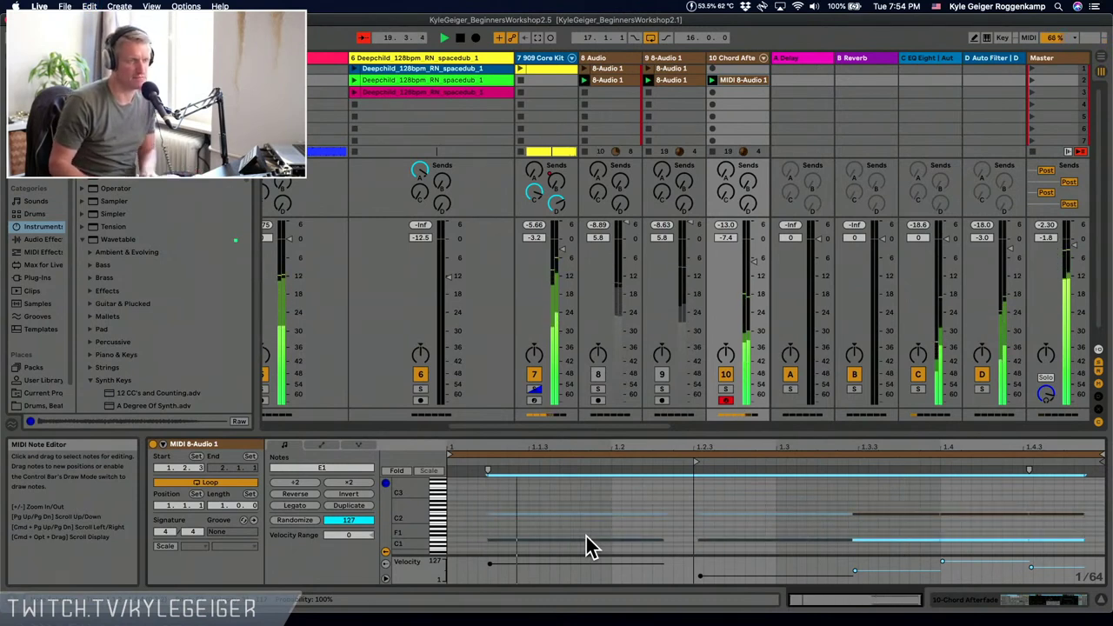
{"action": "left_click", "coordinate": [587, 543]}
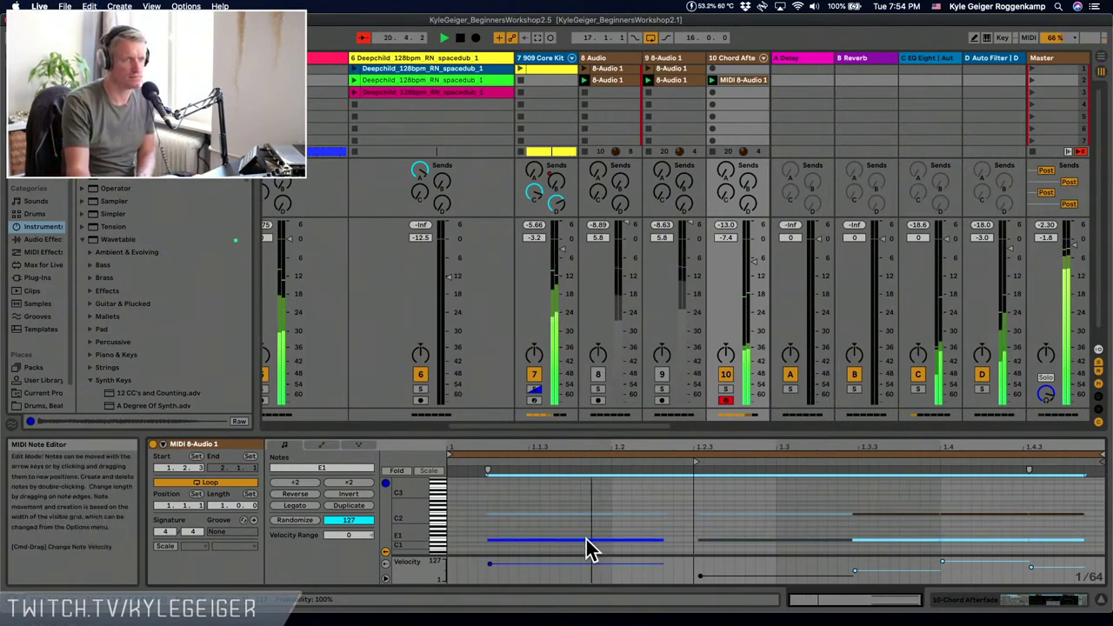
{"action": "left_click_drag", "start_coordinate": [754, 261], "coordinate": [754, 250]}
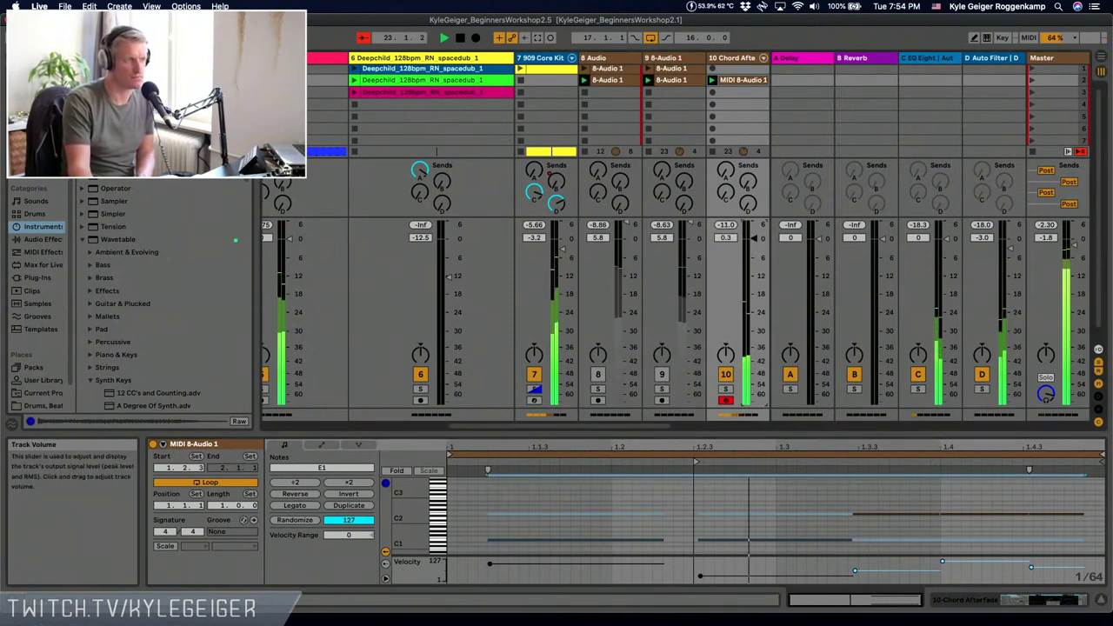
- Try the lower copied notes at pitches up to A#1 and down to D#1, and return them to E1
{"action": "left_click", "coordinate": [435, 539]}
{"action": "left_click", "coordinate": [434, 540]}
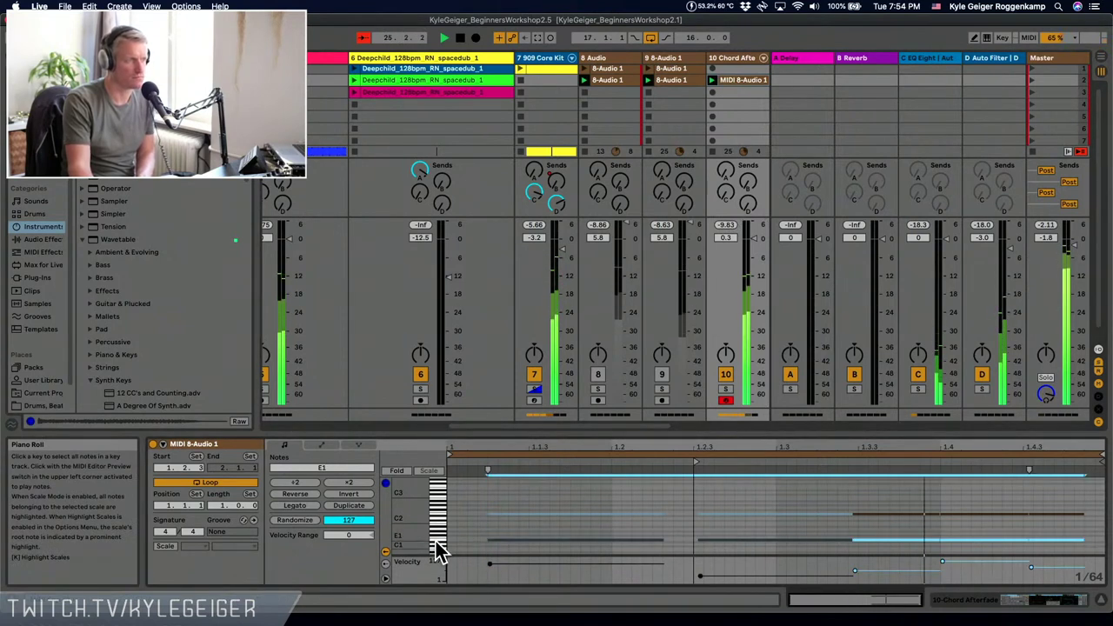
{"action": "key", "text": "Up"}
{"action": "key", "text": "Up"}
{"action": "key", "text": "Up"}
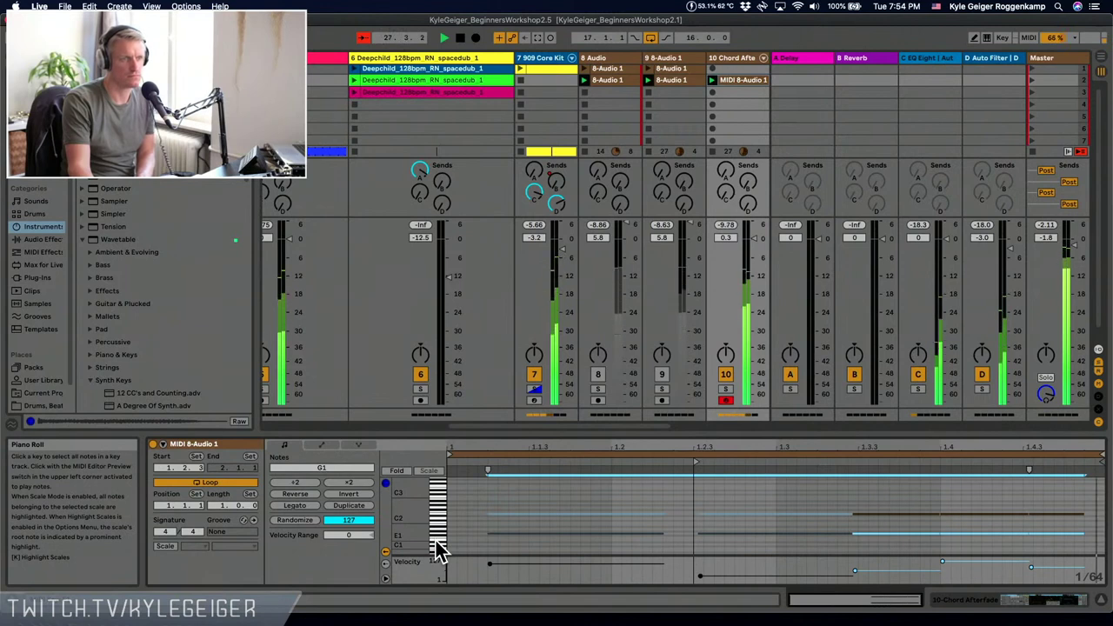
{"action": "key", "text": "Up"}
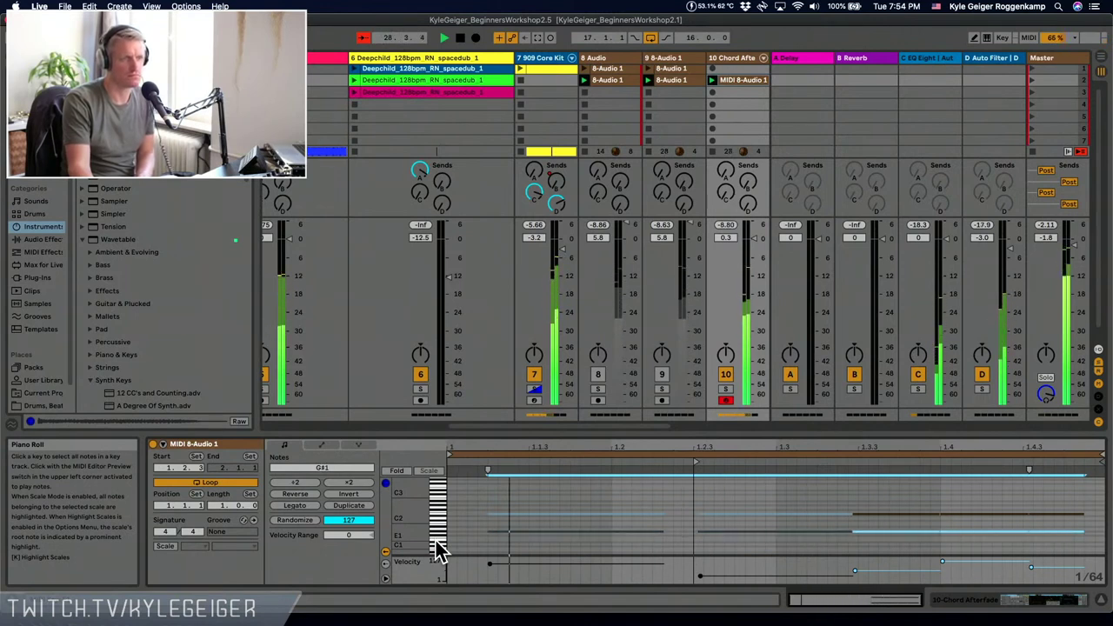
{"action": "key", "text": "Up"}
{"action": "key", "text": "Up"}
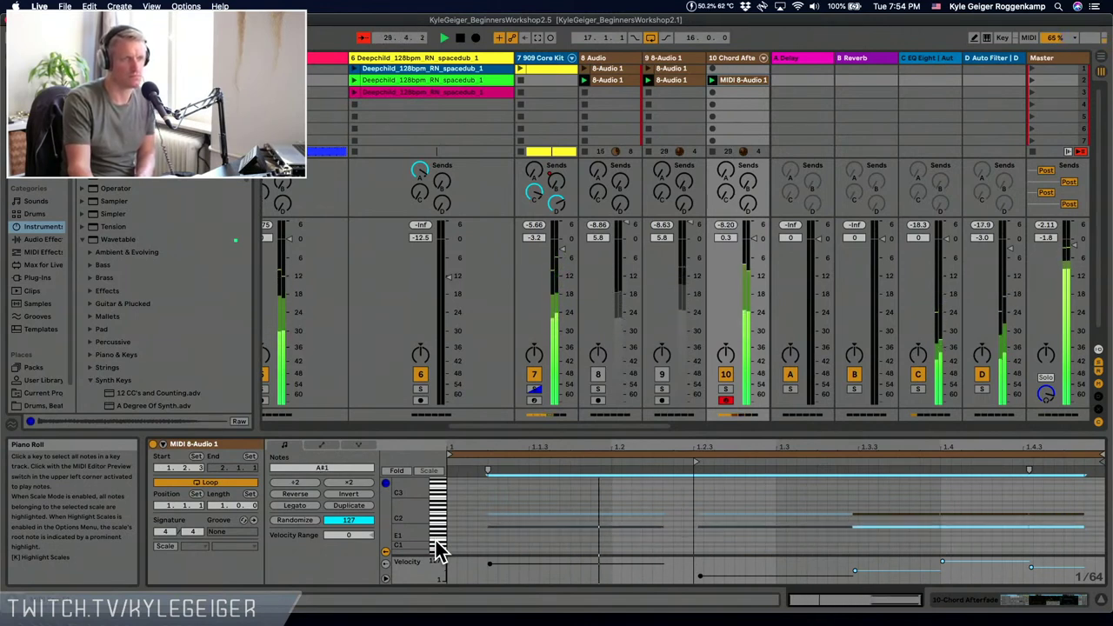
{"action": "key", "text": "Down"}
{"action": "key", "text": "Down"}
{"action": "key", "text": "Down"}
{"action": "key", "text": "Down"}
{"action": "key", "text": "Down"}
{"action": "key", "text": "Down"}
{"action": "key", "text": "Down"}
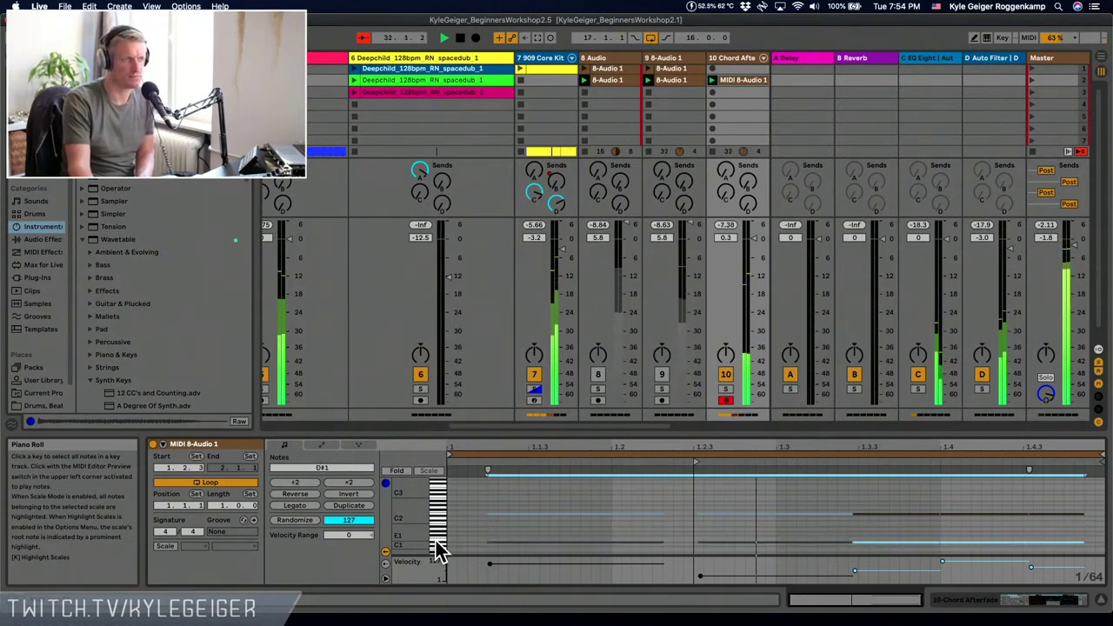
{"action": "key", "text": "Up"}
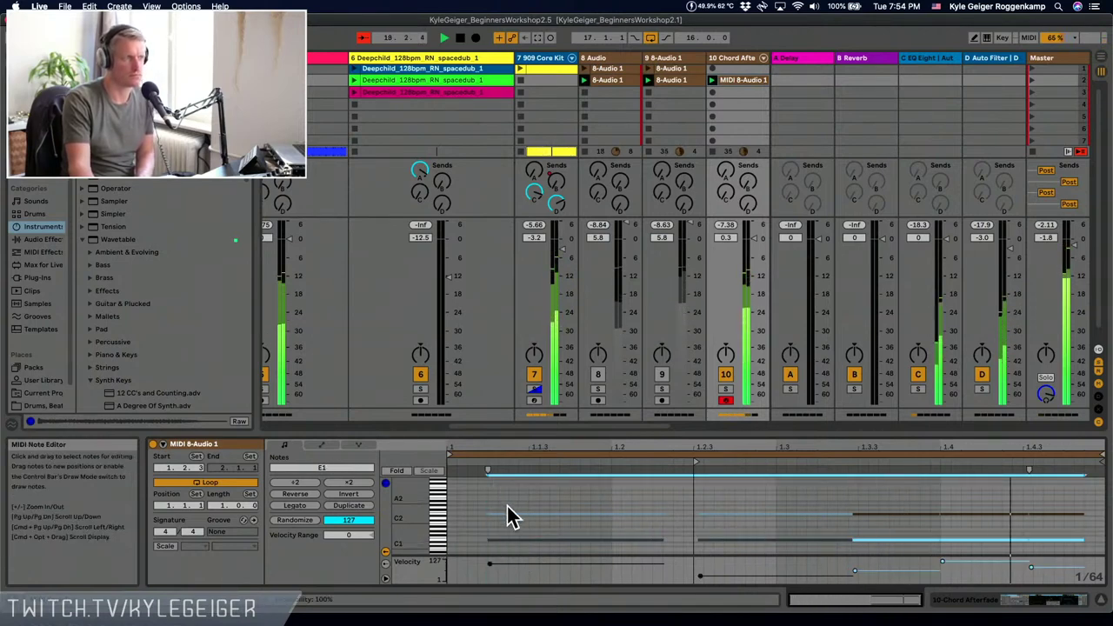
- Reactivate the first E1 and E2 notes and shorten them to end at about 1.1.3
{"action": "left_click_drag", "start_coordinate": [519, 493], "coordinate": [529, 547]}
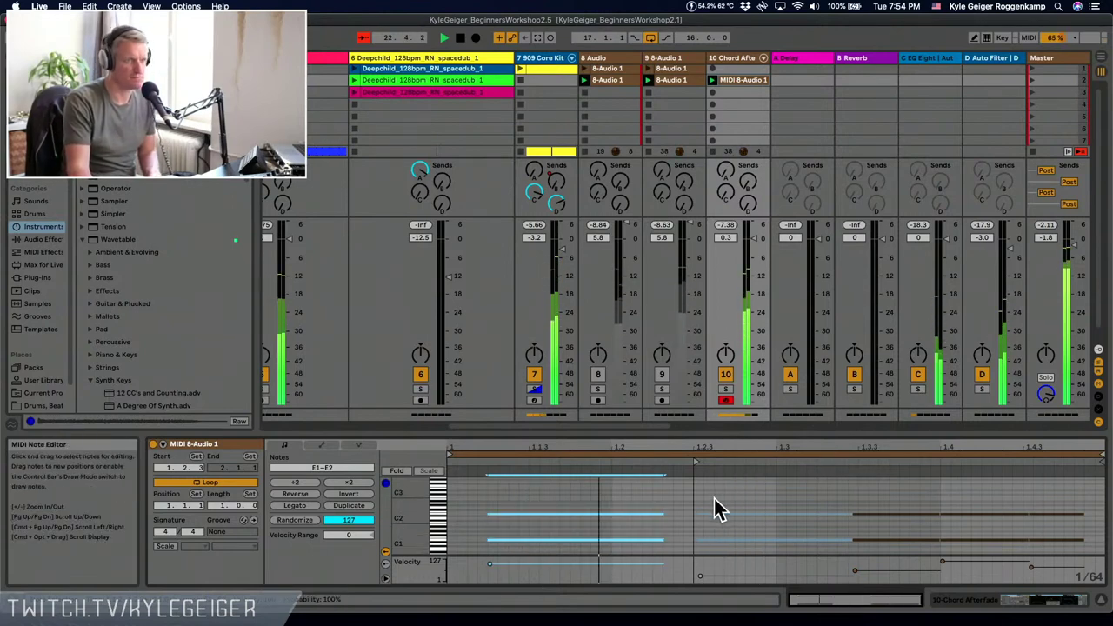
{"action": "left_click_drag", "start_coordinate": [675, 539], "coordinate": [536, 518]}
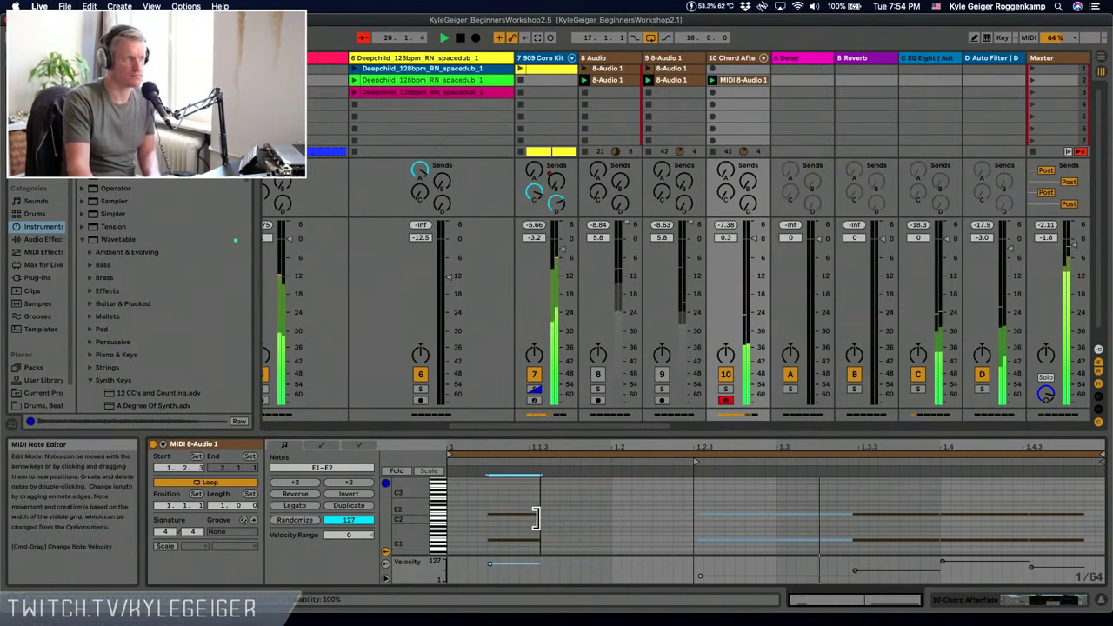
- Duplicate the first E1 and E2 notes and move the copies to start at about 1.1.4
{"action": "key", "text": "super+d"}
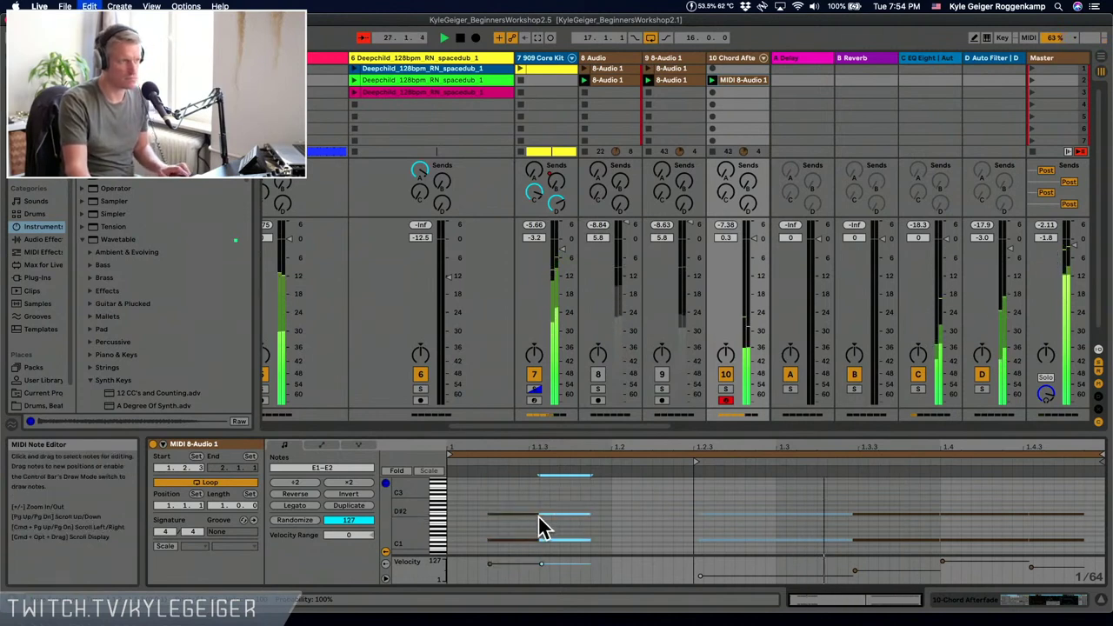
{"action": "left_click_drag", "start_coordinate": [558, 495], "coordinate": [580, 554]}
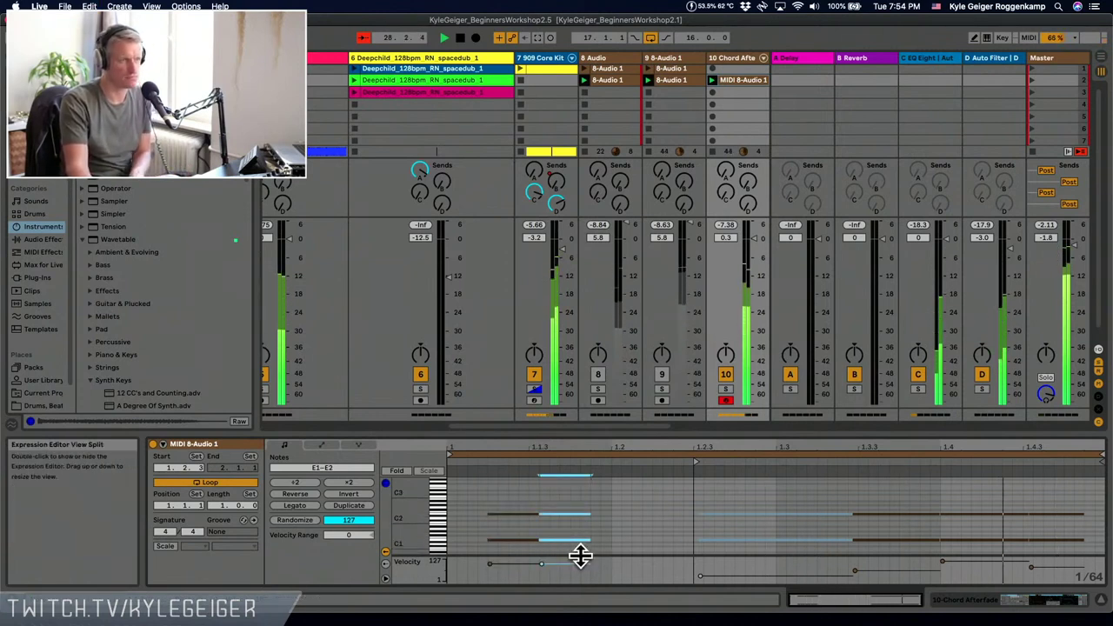
{"action": "key", "text": "Right"}
{"action": "key", "text": "Right"}
{"action": "key", "text": "Right"}
{"action": "key", "text": "Right"}
{"action": "key", "text": "Right"}
{"action": "key", "text": "Right"}
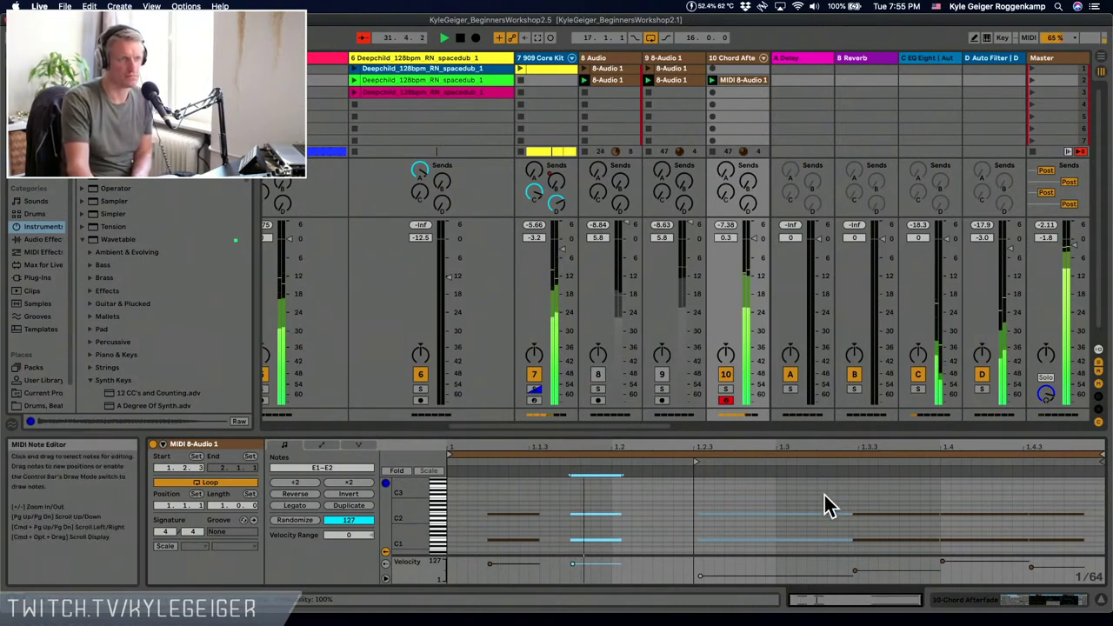
- Reactivate the deactivated E1 and E2 notes at 1.2.3 in track 10's MIDI clip
{"action": "mouse_move", "coordinate": [805, 482]}
{"action": "left_mouse_down"}
{"action": "mouse_move", "coordinate": [913, 563]}
{"action": "mouse_move", "coordinate": [1006, 566]}
{"action": "mouse_move", "coordinate": [820, 568]}
{"action": "mouse_move", "coordinate": [889, 561]}
{"action": "left_mouse_up"}
{"action": "left_click", "coordinate": [891, 569]}
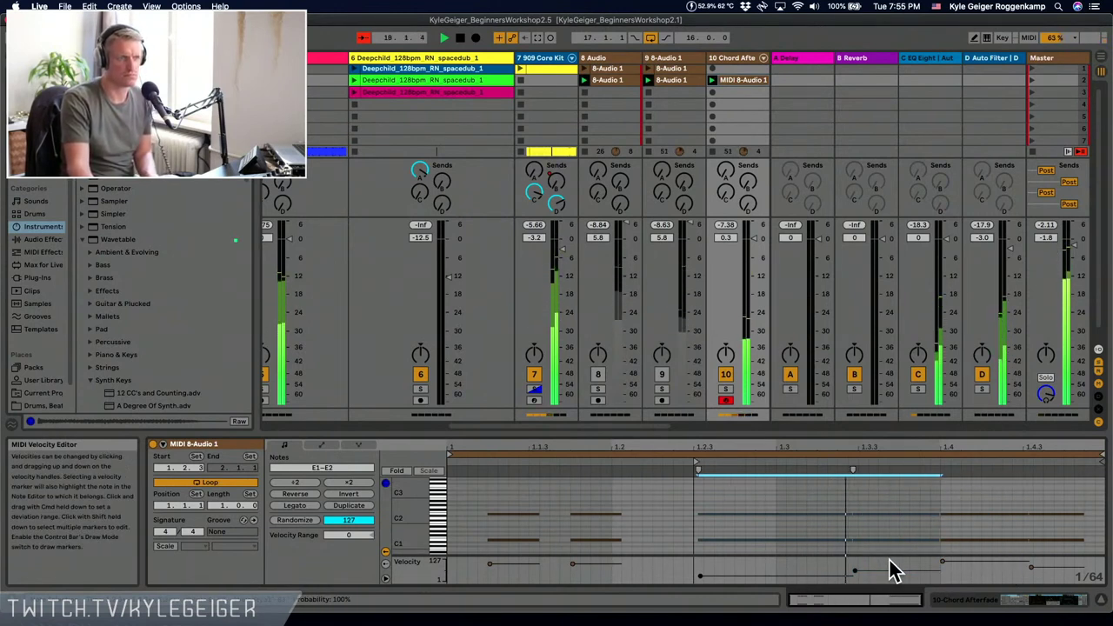
{"action": "key", "text": "super+a"}
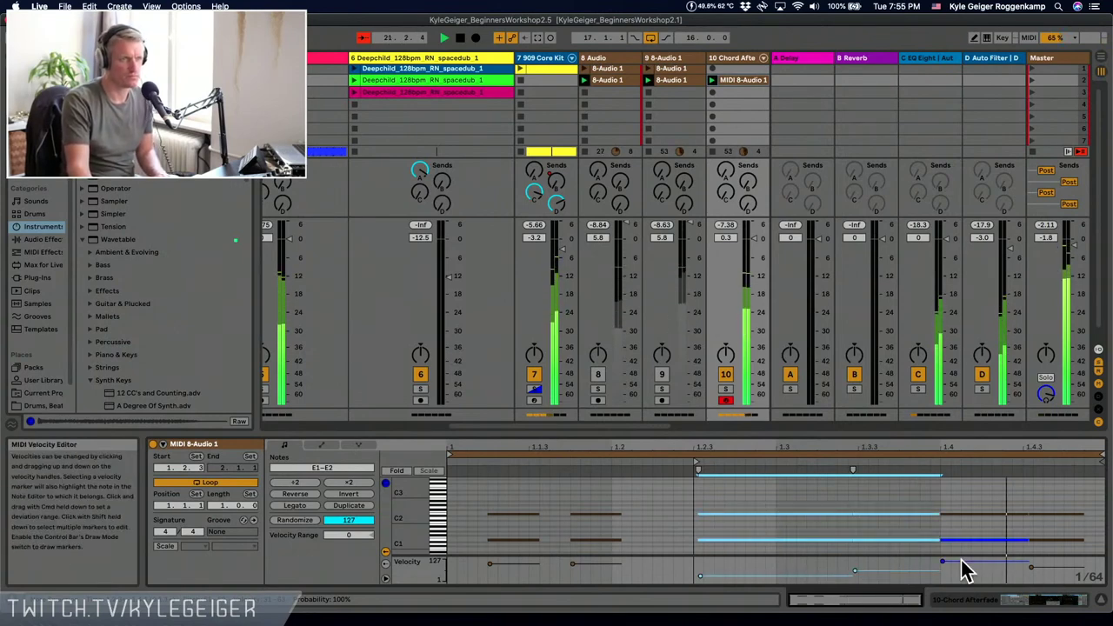
- Set the After Fade synth's polyphony to 2 voices and raise the rack's Filter 1 Freq to 1.20 kHz during playback
{"action": "left_click", "coordinate": [1033, 601]}
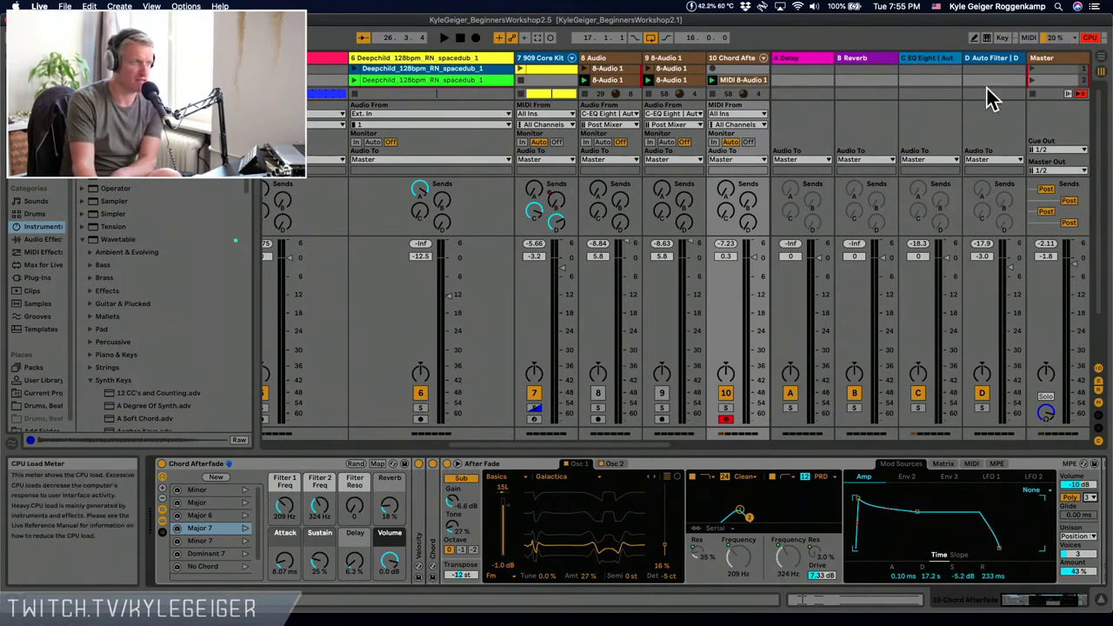
{"action": "left_click", "coordinate": [1097, 507]}
{"action": "left_click", "coordinate": [1094, 510]}
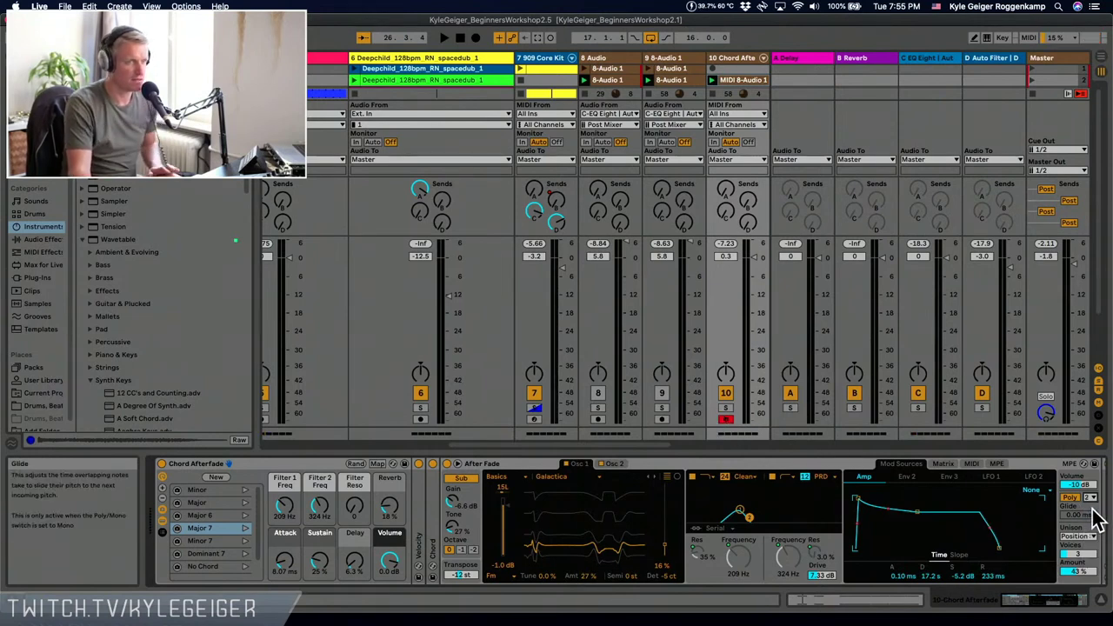
{"action": "key", "text": "space"}
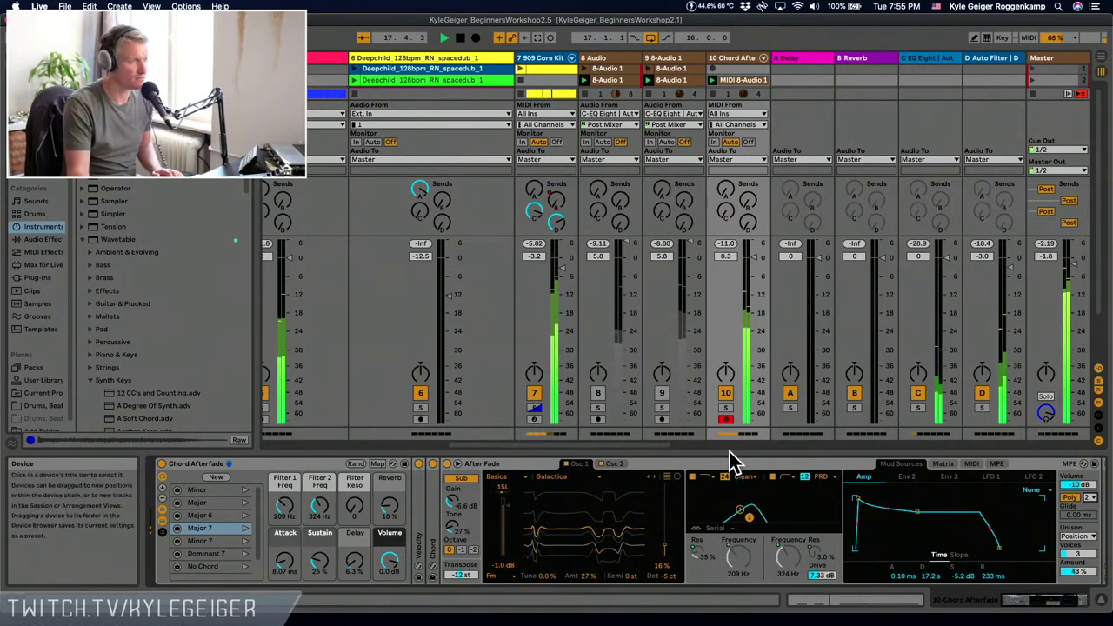
{"action": "left_click_drag", "start_coordinate": [284, 508], "coordinate": [284, 475]}
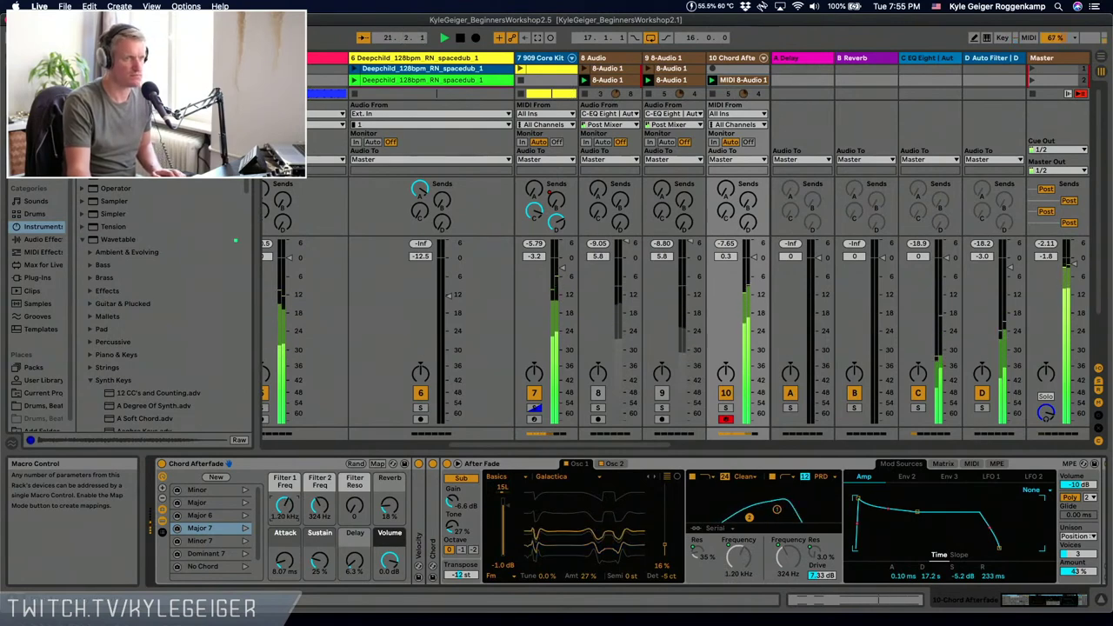
- Shorten the E1 and E2 notes at 1.2.3 to end just before 1.2.4, and stop playback
{"action": "left_click", "coordinate": [848, 598]}
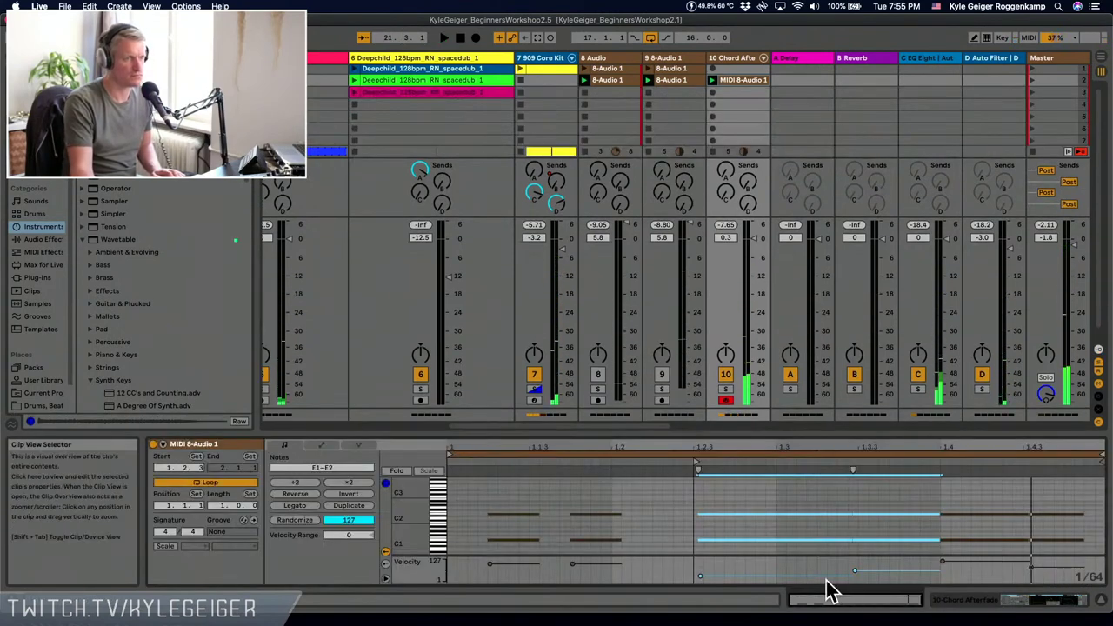
{"action": "left_click_drag", "start_coordinate": [760, 479], "coordinate": [728, 540]}
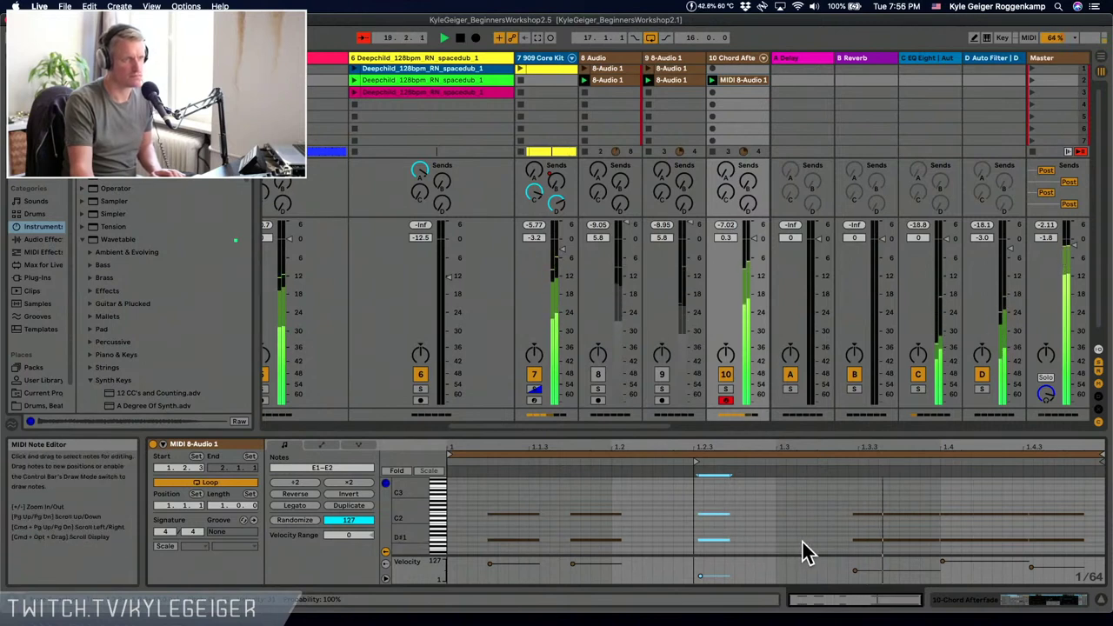
{"action": "key", "text": "space"}
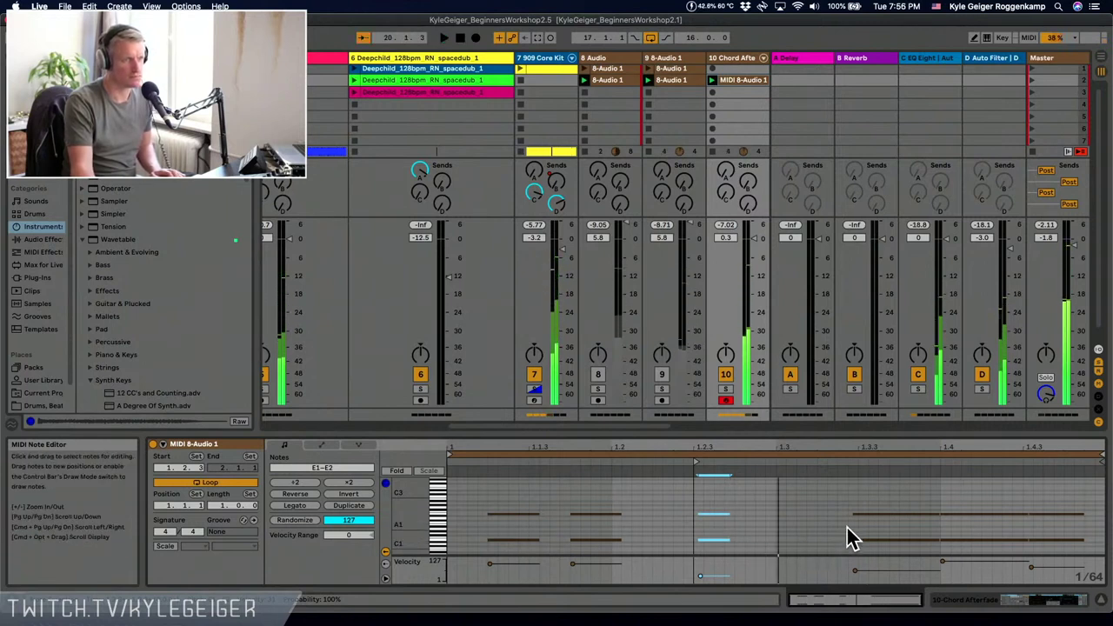
- Extend the E1 note near 1.3.3 to start slightly earlier, restart playback and delete the E2 note above it
{"action": "mouse_move", "coordinate": [847, 528]}
{"action": "left_mouse_down"}
{"action": "mouse_move", "coordinate": [858, 541]}
{"action": "mouse_move", "coordinate": [844, 539]}
{"action": "left_mouse_up"}
{"action": "left_click", "coordinate": [856, 540]}
{"action": "key", "text": "space"}
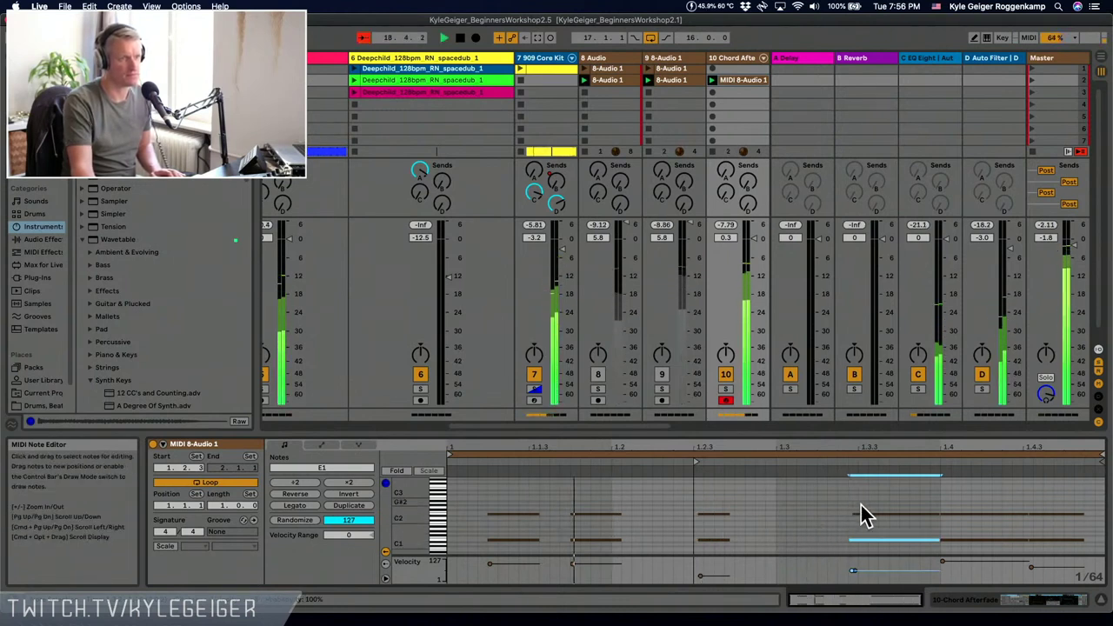
{"action": "key", "text": "shift+Up"}
{"action": "key", "text": "Delete"}
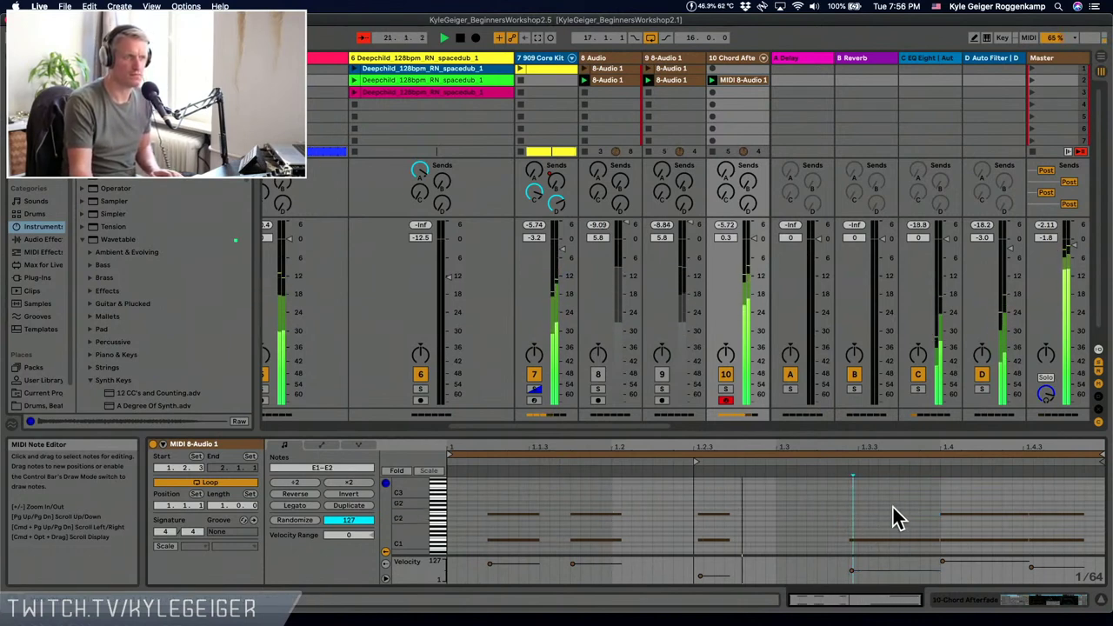
- Transpose the two E2 notes from 1.4 onward down an octave to E1, and delete the E2 note at 1.2.3
{"action": "left_click", "coordinate": [959, 513]}
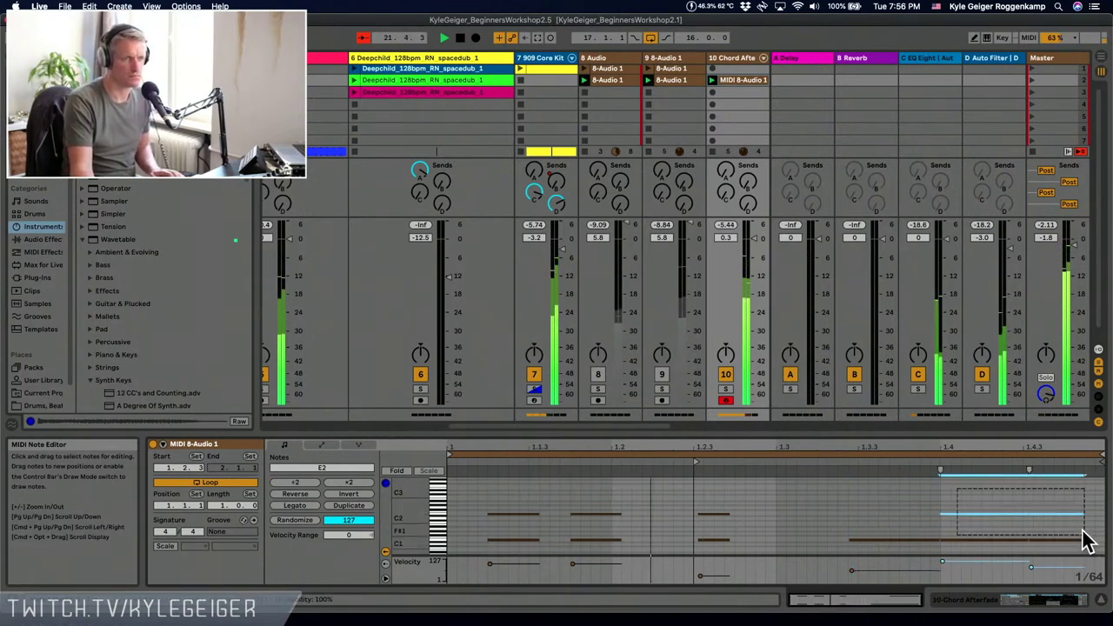
{"action": "key", "text": "shift+Down"}
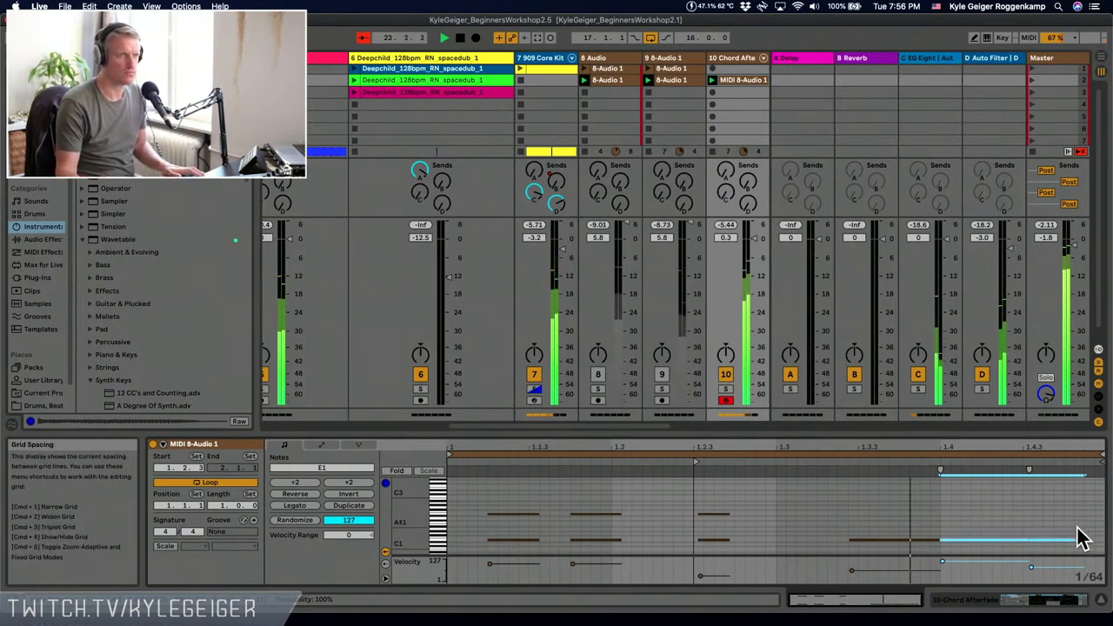
{"action": "left_click", "coordinate": [704, 513]}
{"action": "key", "text": "Delete"}
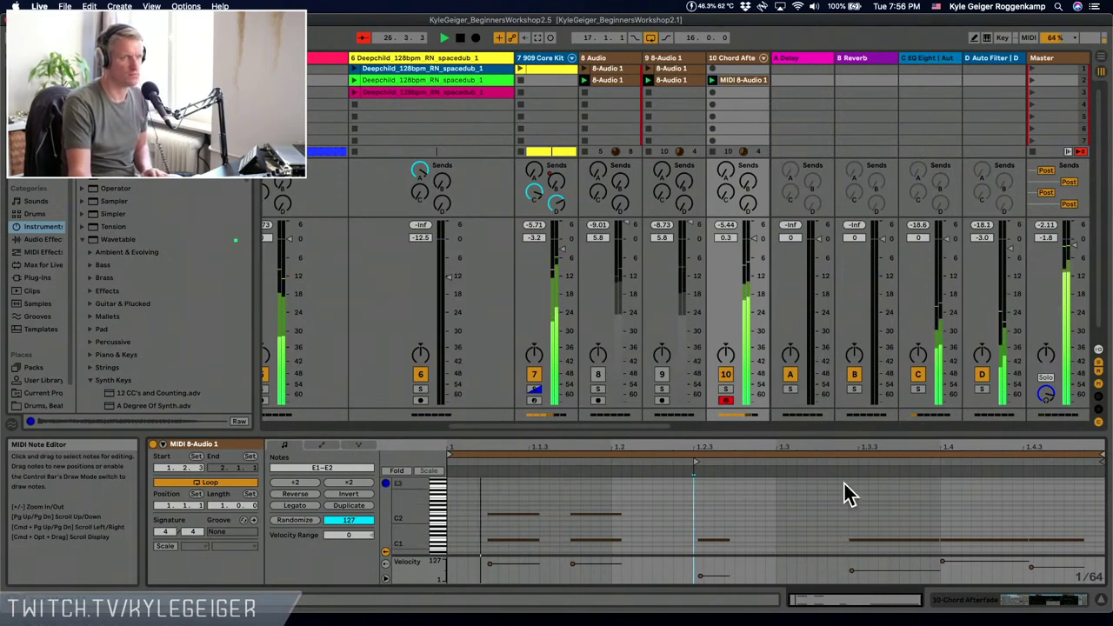
- Transpose the E1 note near 1.3.3 down an octave to E0
{"action": "left_click_drag", "start_coordinate": [841, 484], "coordinate": [909, 563]}
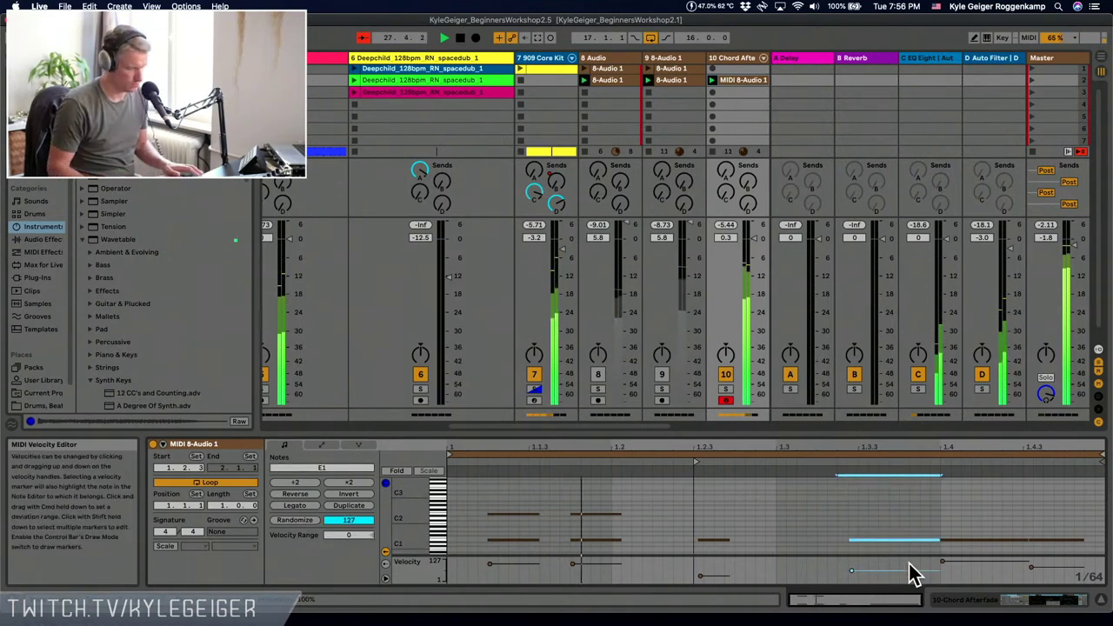
{"action": "key", "text": "shift+Down"}
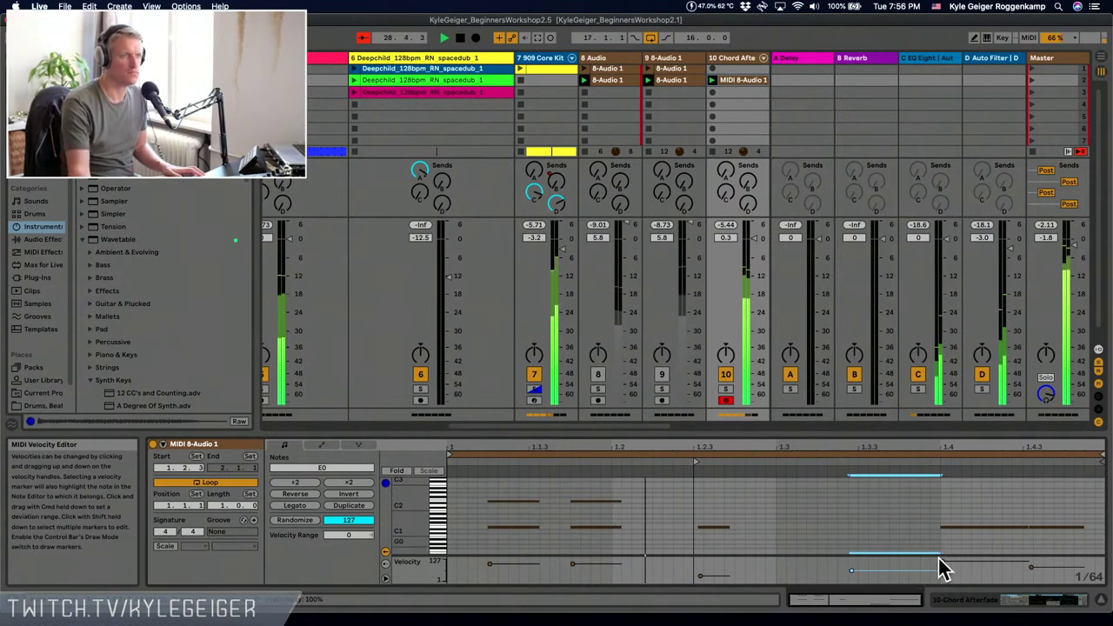
- Lower the velocities of the notes from 1.4 onward to 33–48, the E0 note to 31, and reduce the 1.2.3 note's velocity
{"action": "left_click_drag", "start_coordinate": [936, 489], "coordinate": [1055, 547]}
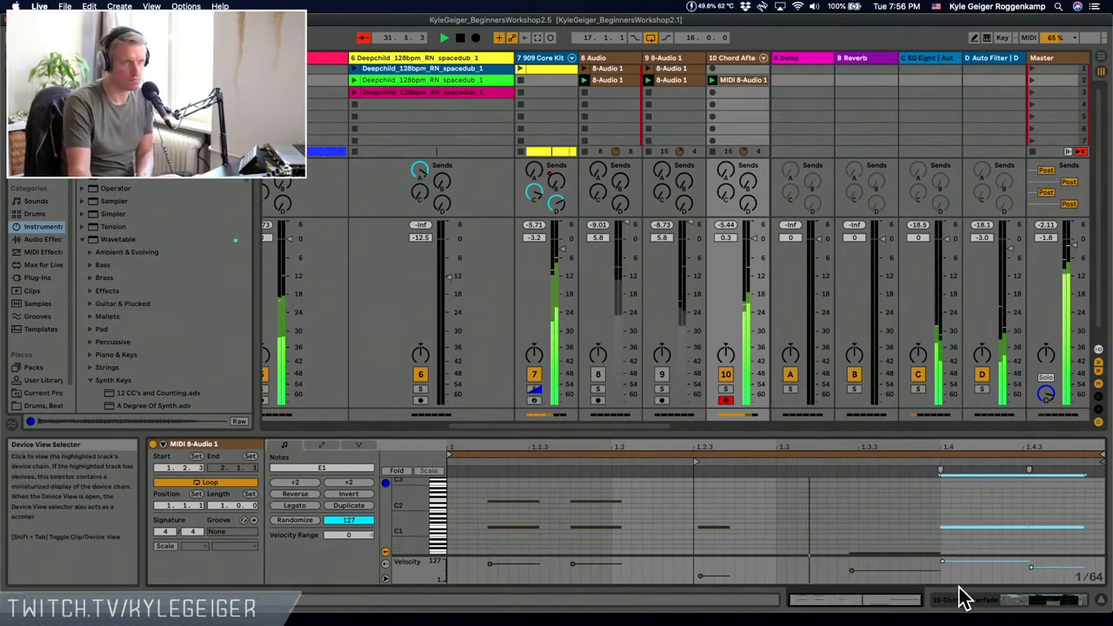
{"action": "left_click_drag", "start_coordinate": [942, 564], "coordinate": [942, 574]}
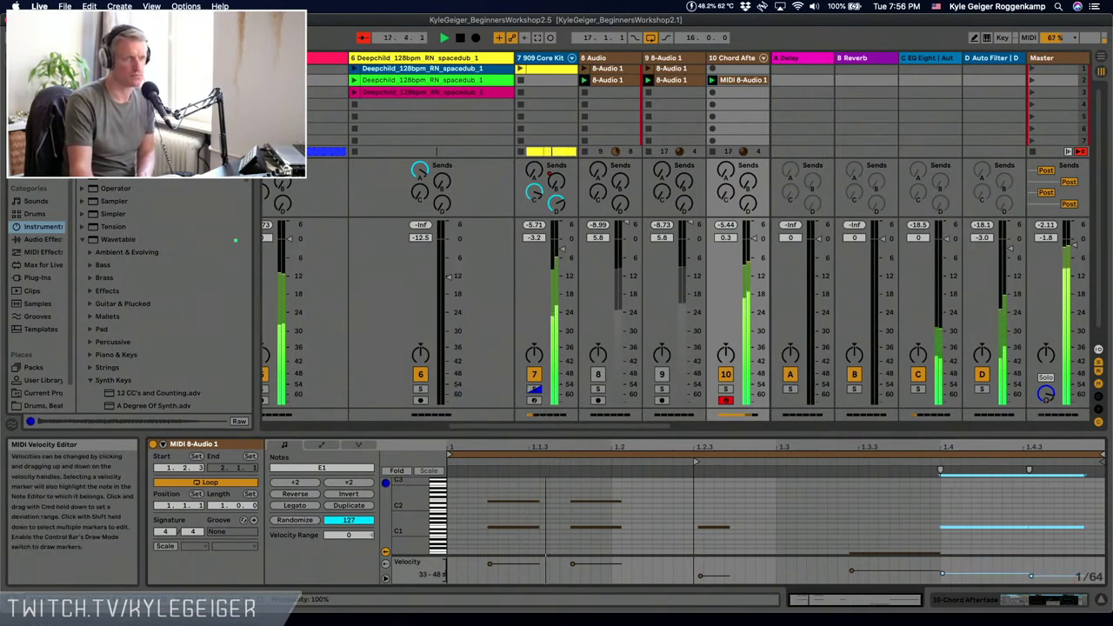
{"action": "left_click", "coordinate": [851, 572]}
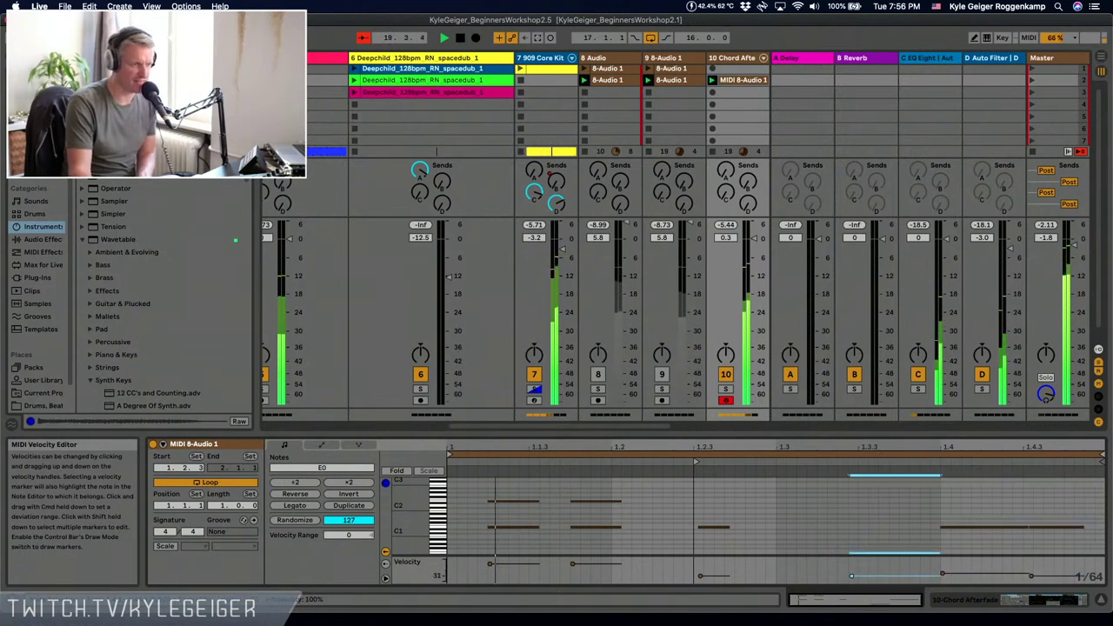
{"action": "left_click", "coordinate": [701, 575]}
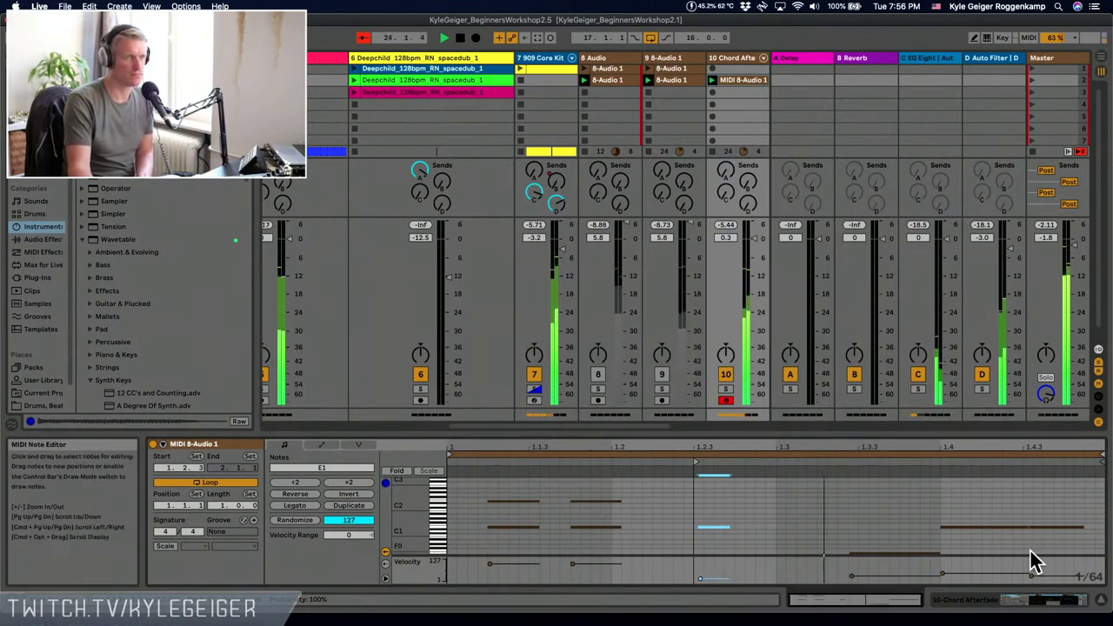
- Raise the E0 note near 1.3.3 by semitones to E1 and lower its velocity to near the minimum
{"action": "left_click", "coordinate": [862, 553]}
{"action": "key", "text": "Up"}
{"action": "key", "text": "Up"}
{"action": "key", "text": "Up"}
{"action": "key", "text": "Up"}
{"action": "key", "text": "Up"}
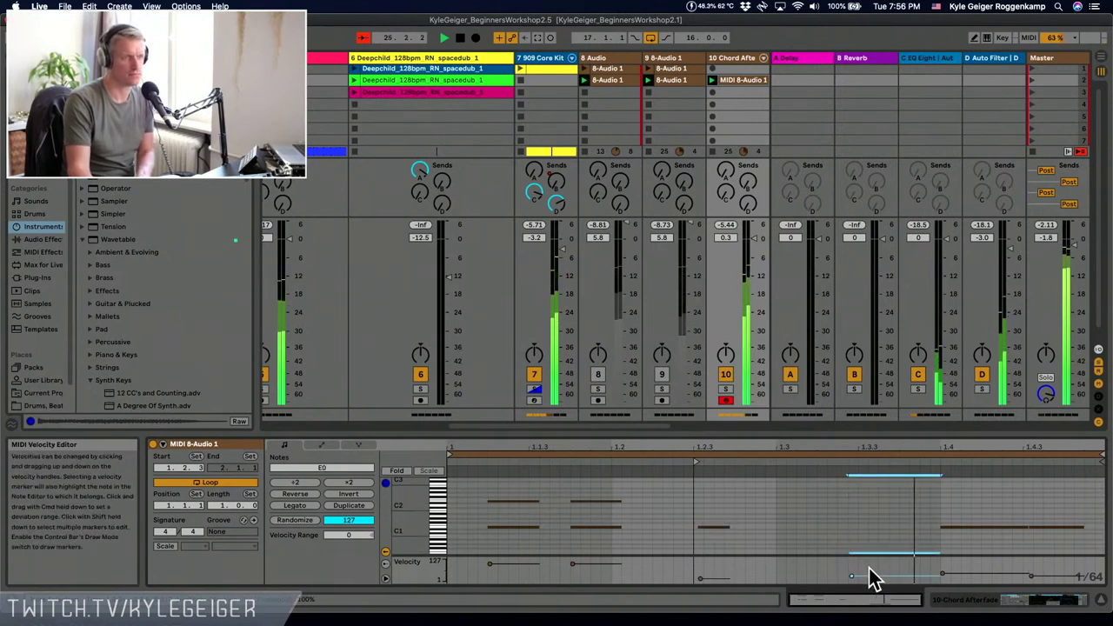
{"action": "key", "text": "Up"}
{"action": "key", "text": "Up"}
{"action": "key", "text": "Up"}
{"action": "key", "text": "Up"}
{"action": "key", "text": "Up"}
{"action": "key", "text": "Up"}
{"action": "key", "text": "Up"}
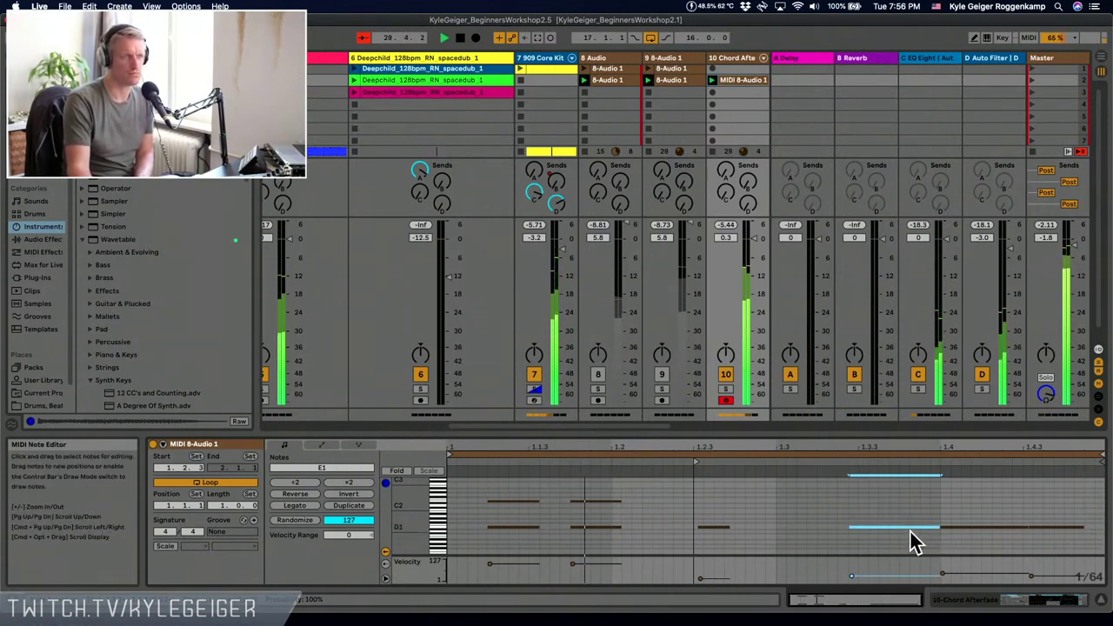
{"action": "left_click_drag", "start_coordinate": [852, 576], "coordinate": [851, 580]}
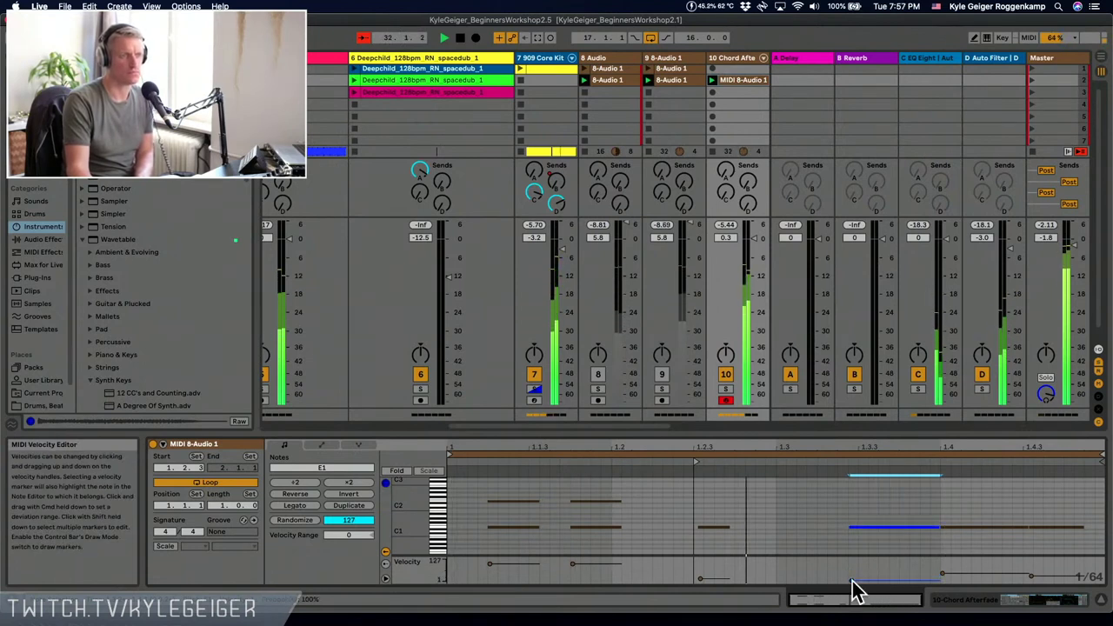
{"action": "left_click", "coordinate": [949, 574]}
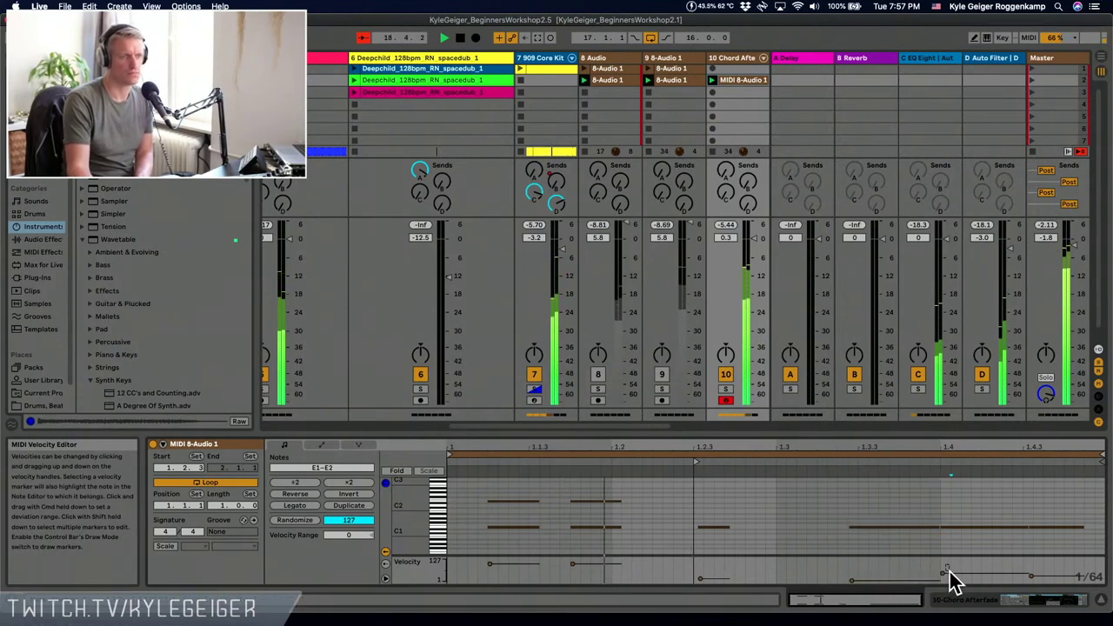
- Set the After Fade oscillator's wave position to 64% and the rack's Filter 1 Freq to 1.86 kHz
{"action": "left_click", "coordinate": [1046, 602]}
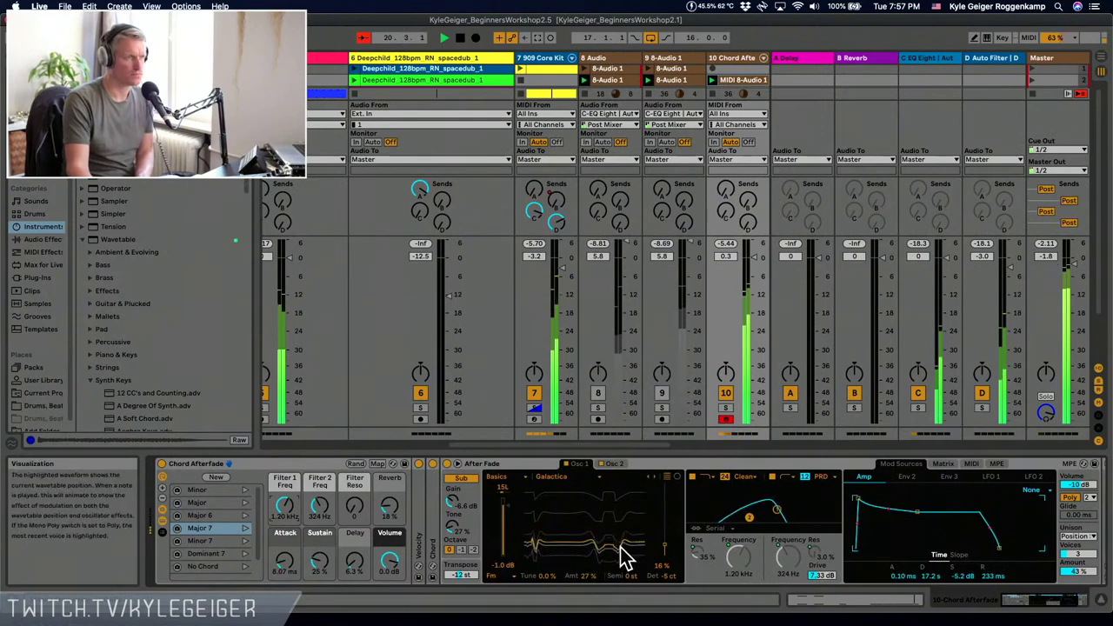
{"action": "left_click_drag", "start_coordinate": [664, 549], "coordinate": [664, 510]}
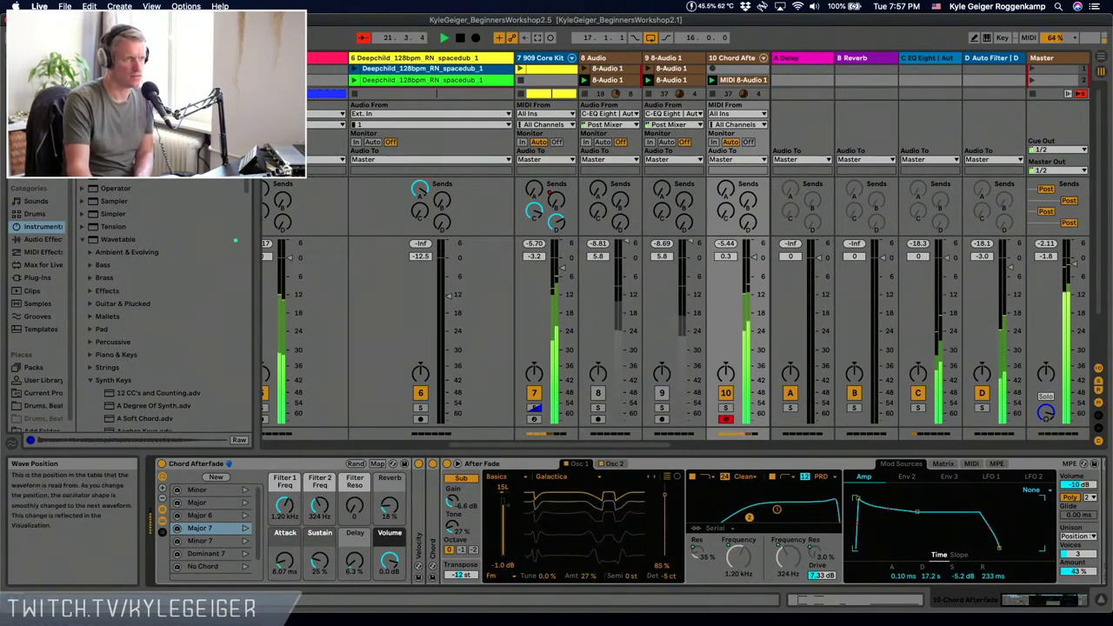
{"action": "left_click_drag", "start_coordinate": [289, 509], "coordinate": [290, 452]}
{"action": "left_click_drag", "start_coordinate": [289, 513], "coordinate": [289, 553]}
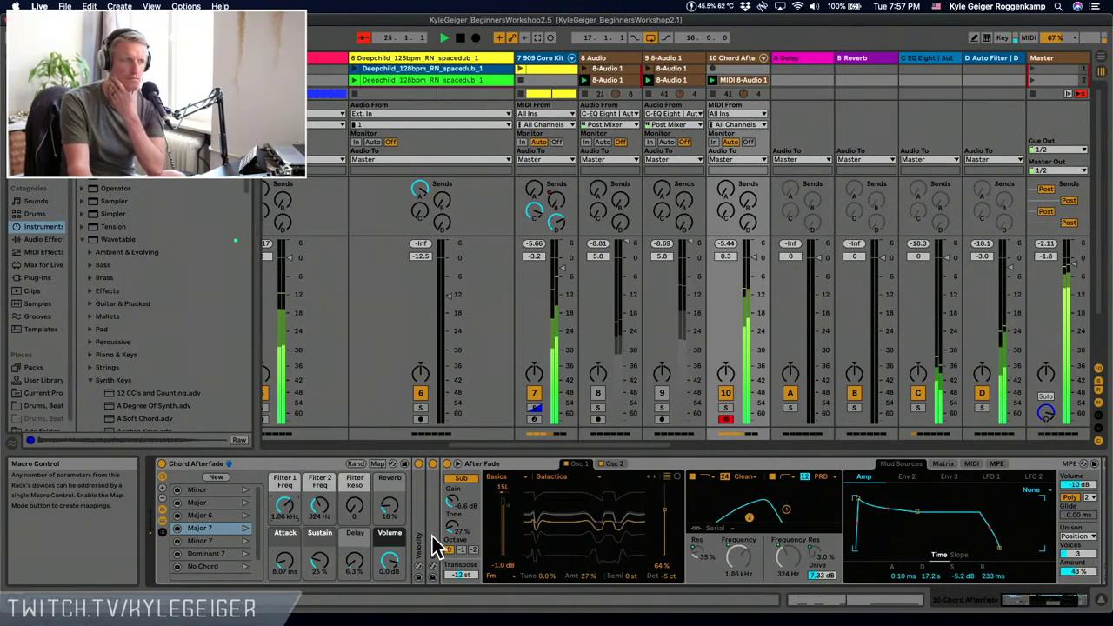
- Try the loop with the last three E1 notes deactivated, and reactivate them
{"action": "left_click", "coordinate": [819, 599]}
{"action": "left_click_drag", "start_coordinate": [877, 492], "coordinate": [1050, 538]}
{"action": "key", "text": "0"}
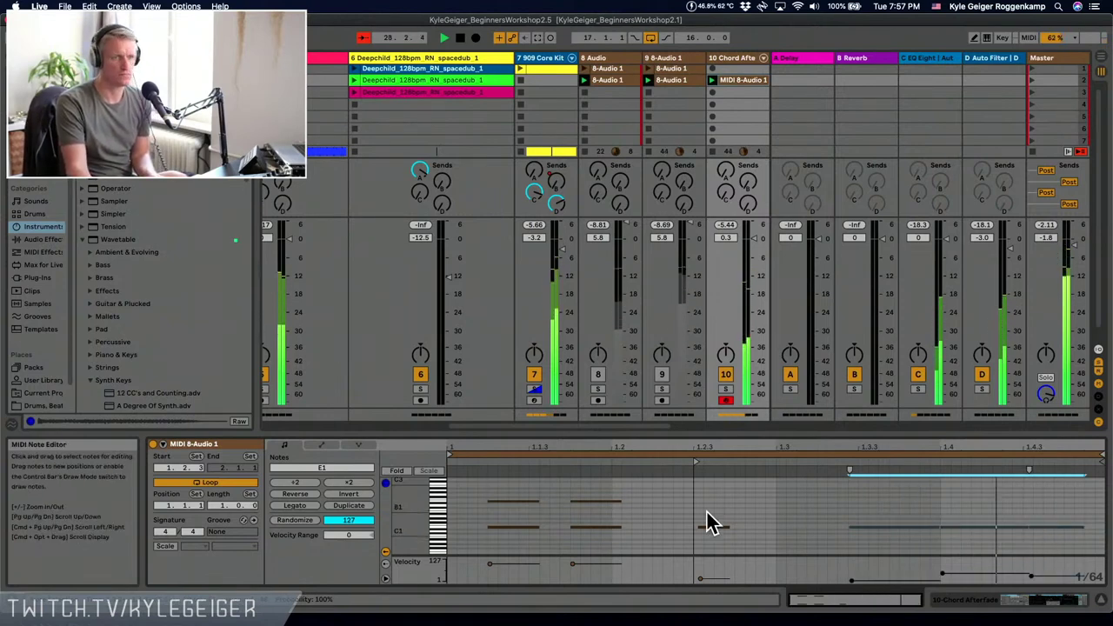
{"action": "key", "text": "0"}
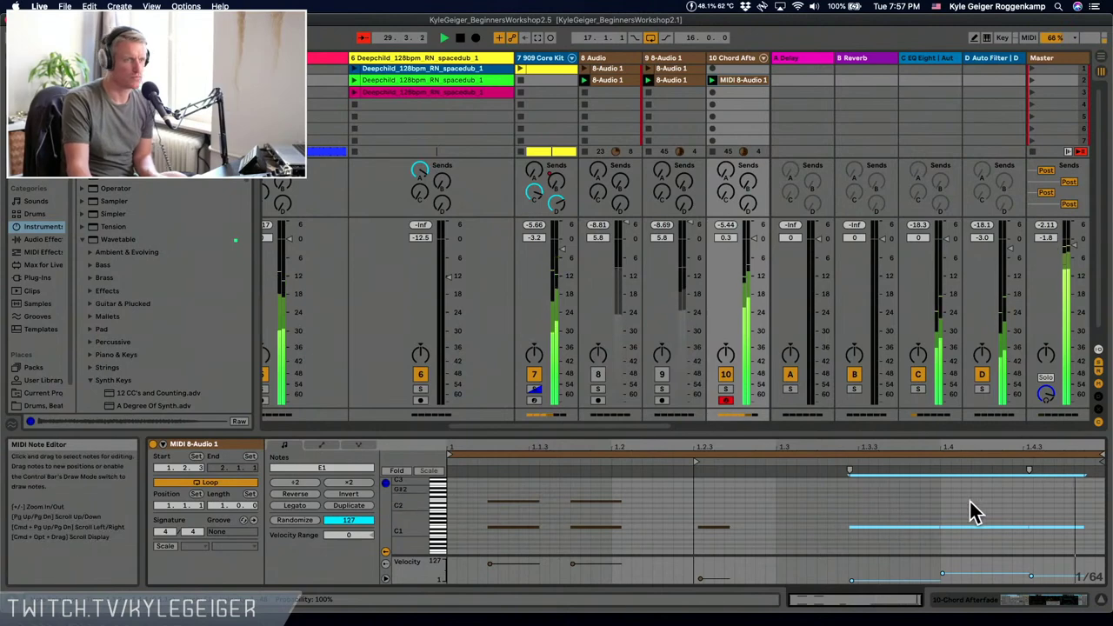
- Set the After Fade synth's polyphony to 3 voices and stop playback
{"action": "left_click", "coordinate": [1063, 606]}
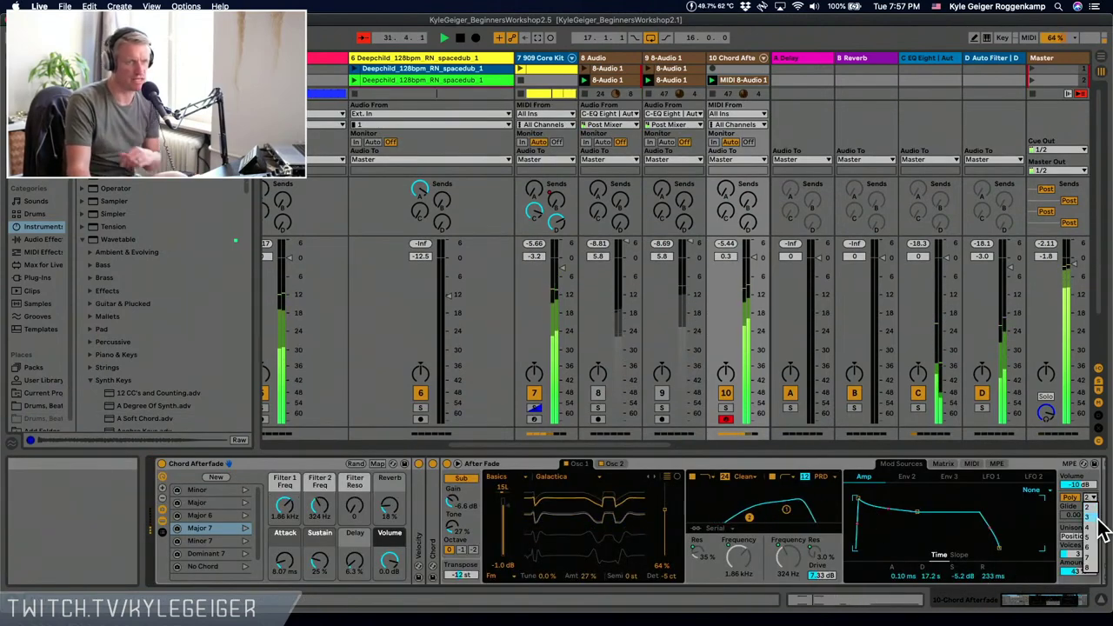
{"action": "left_click", "coordinate": [1094, 513]}
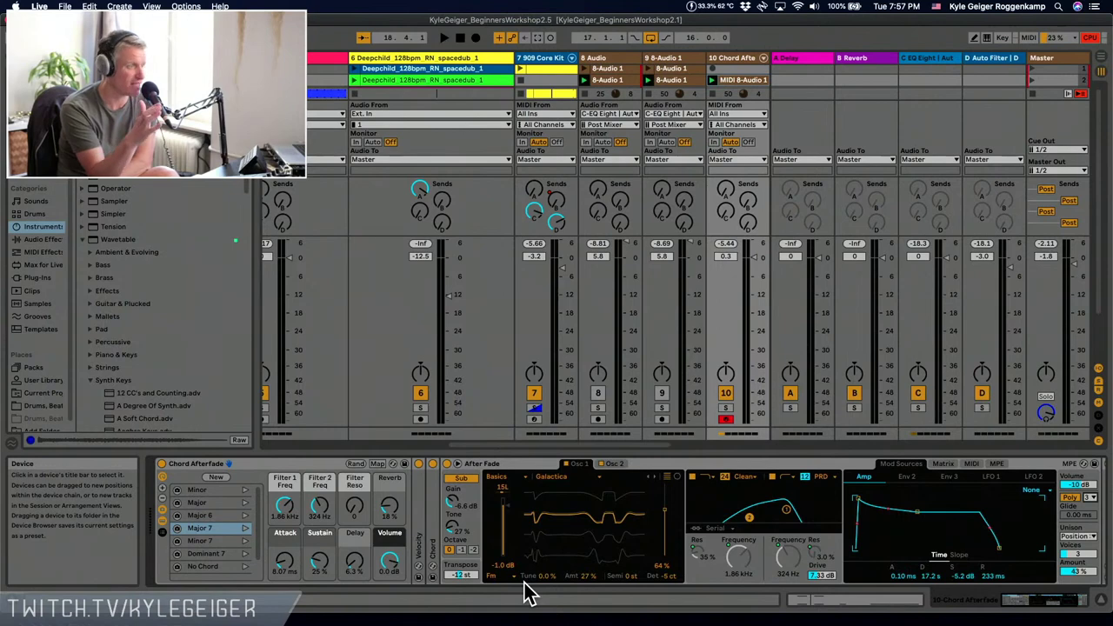
- Show the device chain of track 7, 909 Core Kit
{"action": "left_click", "coordinate": [410, 55]}
{"action": "left_click", "coordinate": [537, 54]}
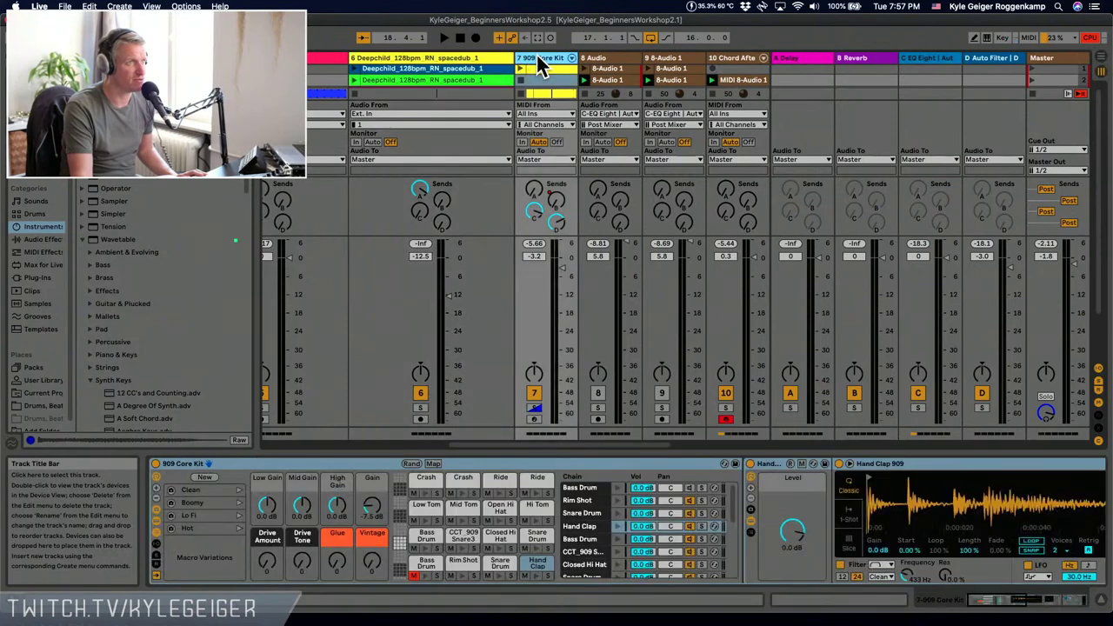
- Try to freeze track 7, 909 Core Kit
{"action": "right_click", "coordinate": [537, 57]}
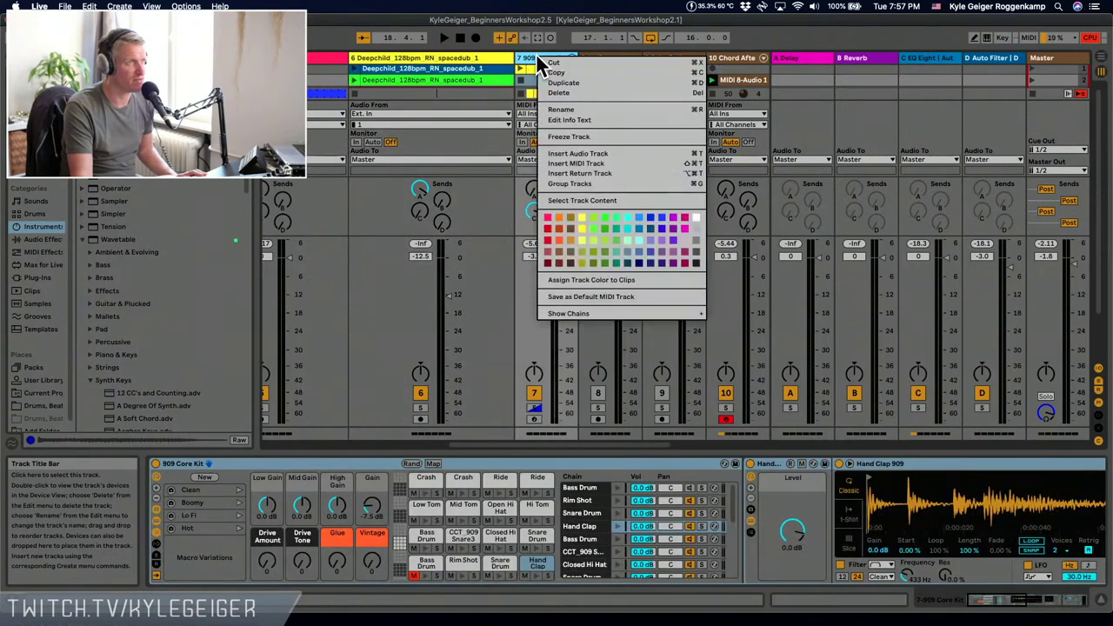
{"action": "left_click", "coordinate": [577, 135]}
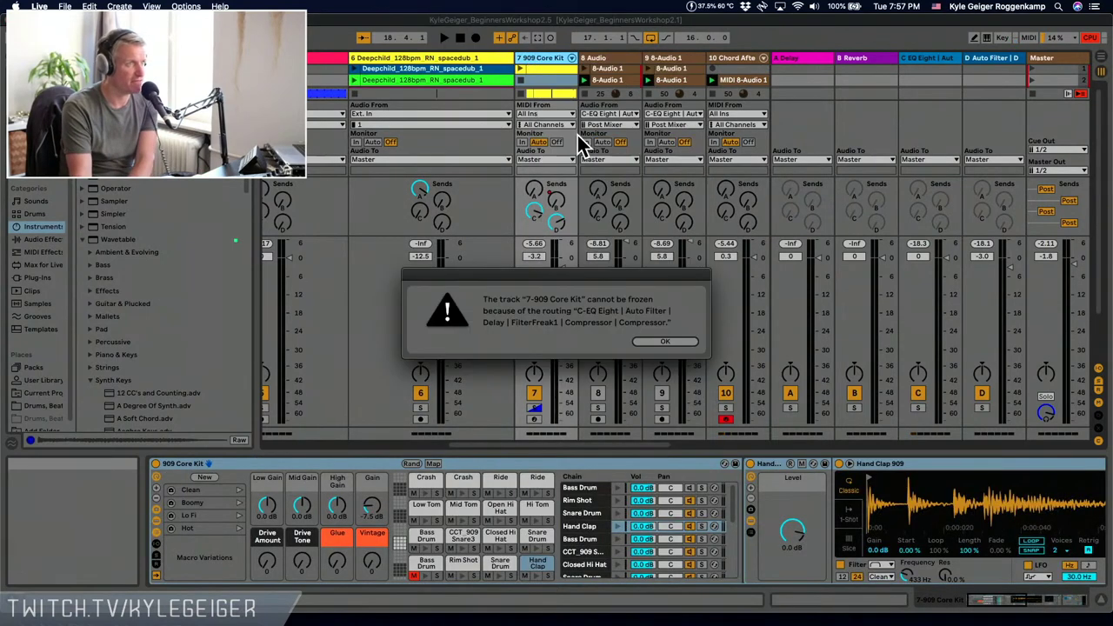
{"action": "left_click", "coordinate": [662, 342]}
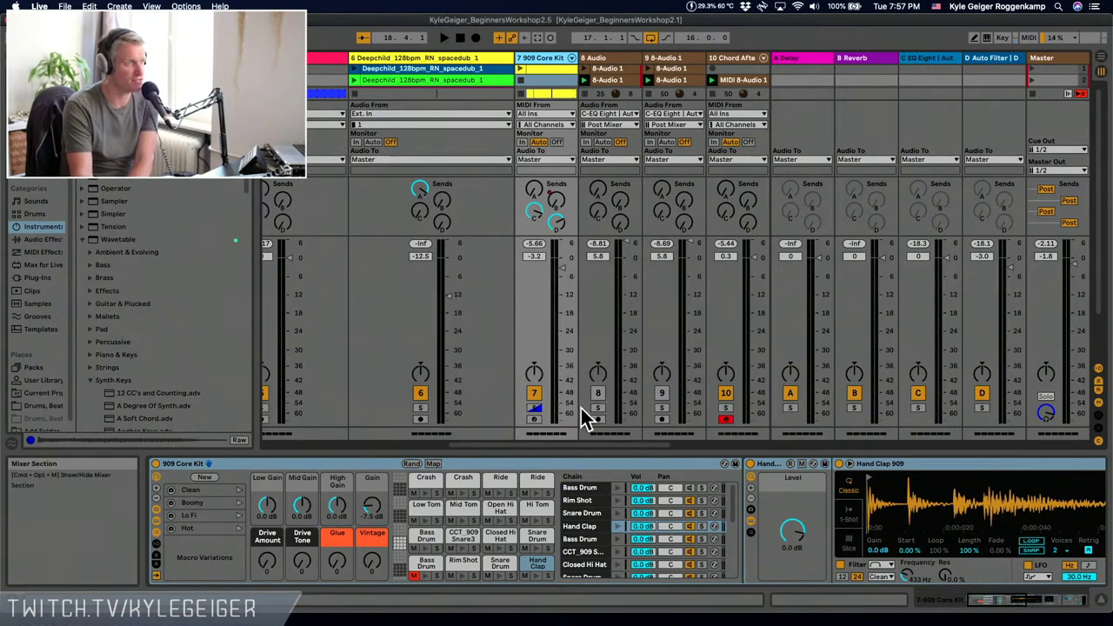
- Check the device chain of track 1, and start freezing track 14, Operator, but cancel the freeze
{"action": "left_click_drag", "start_coordinate": [521, 445], "coordinate": [415, 448]}
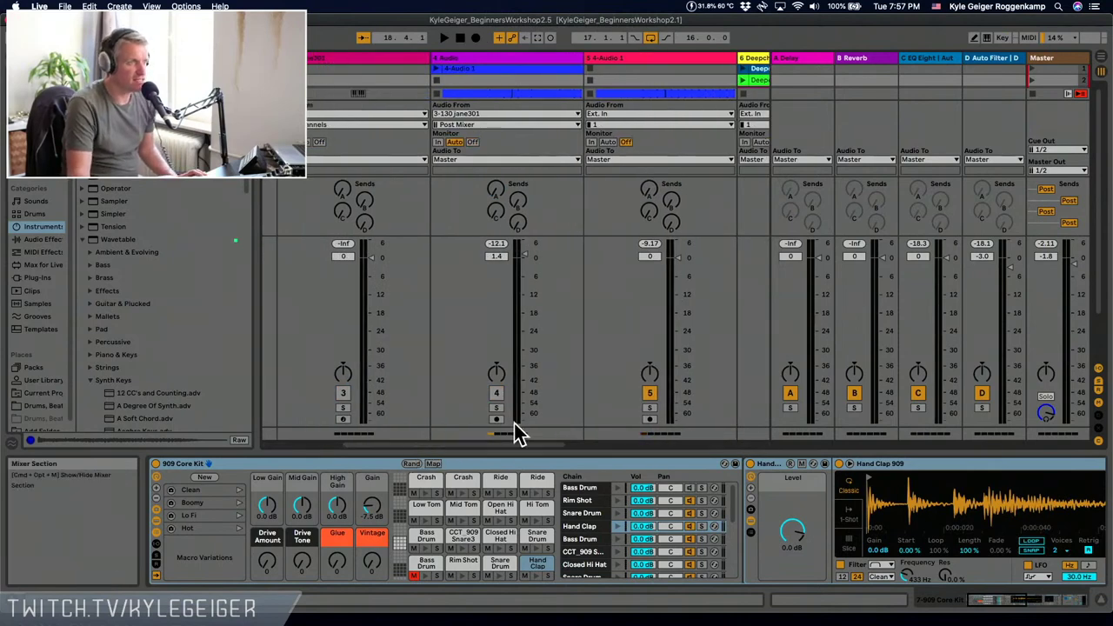
{"action": "left_click_drag", "start_coordinate": [495, 444], "coordinate": [409, 445]}
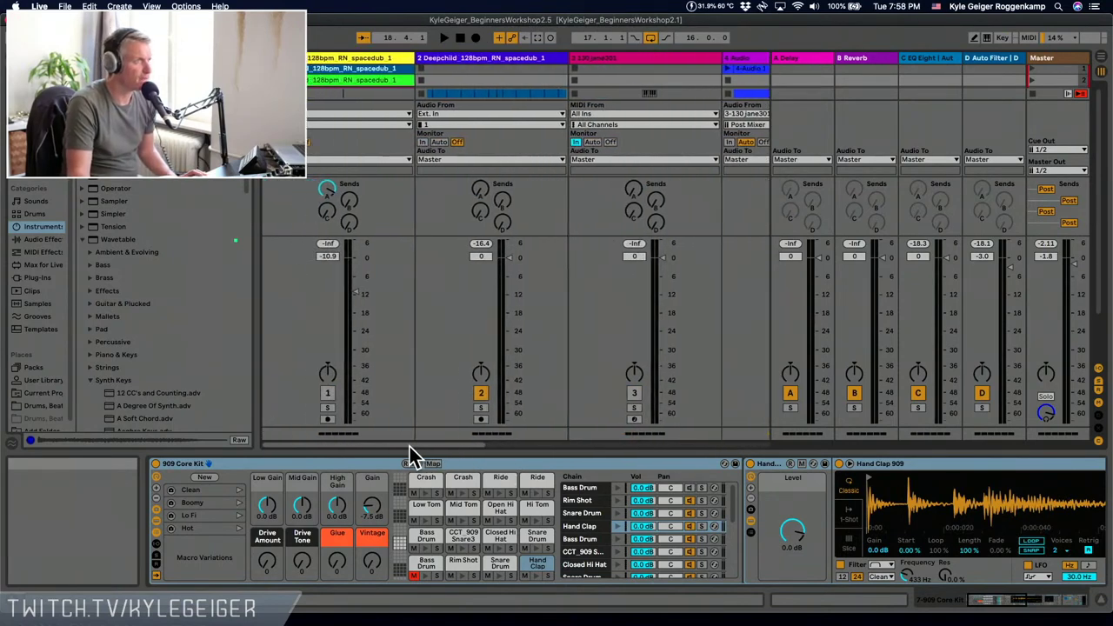
{"action": "left_click", "coordinate": [359, 53]}
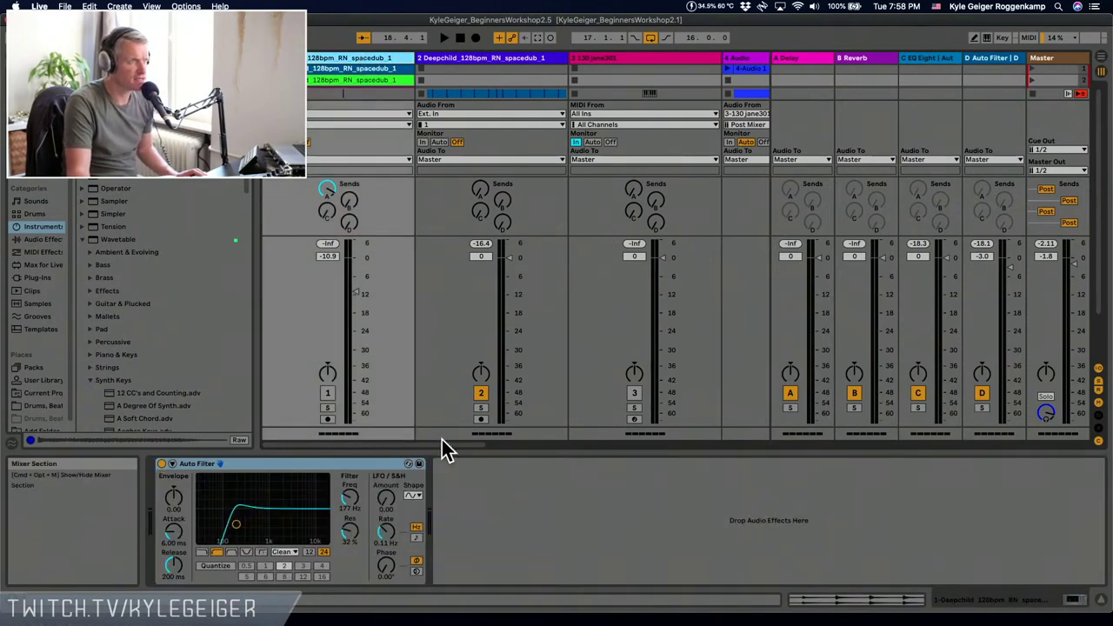
{"action": "left_click_drag", "start_coordinate": [441, 447], "coordinate": [795, 440]}
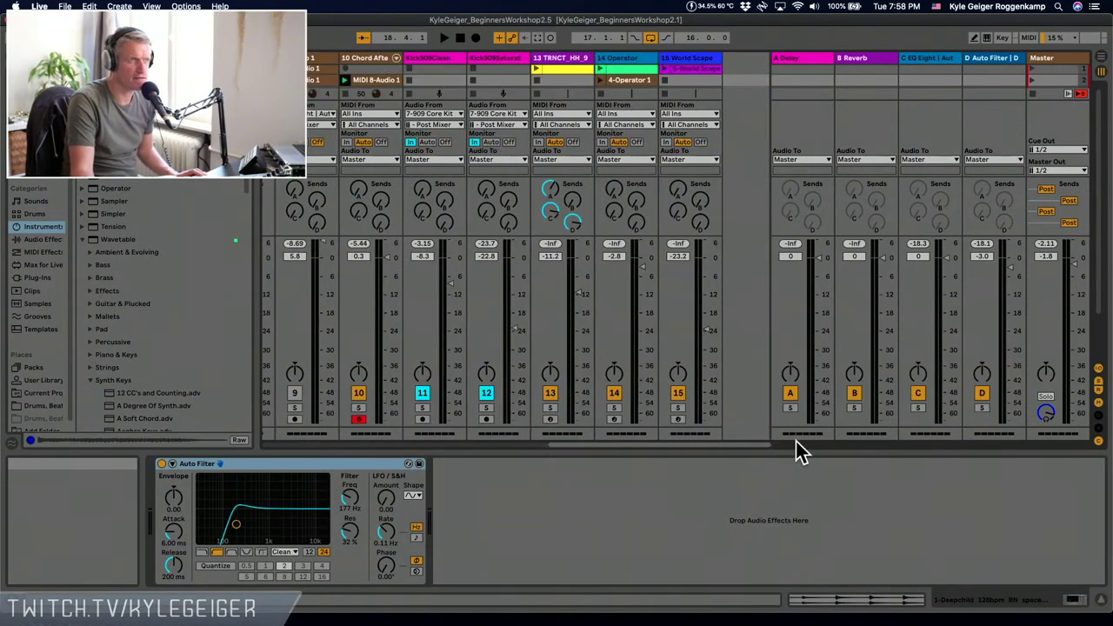
{"action": "left_click", "coordinate": [622, 61]}
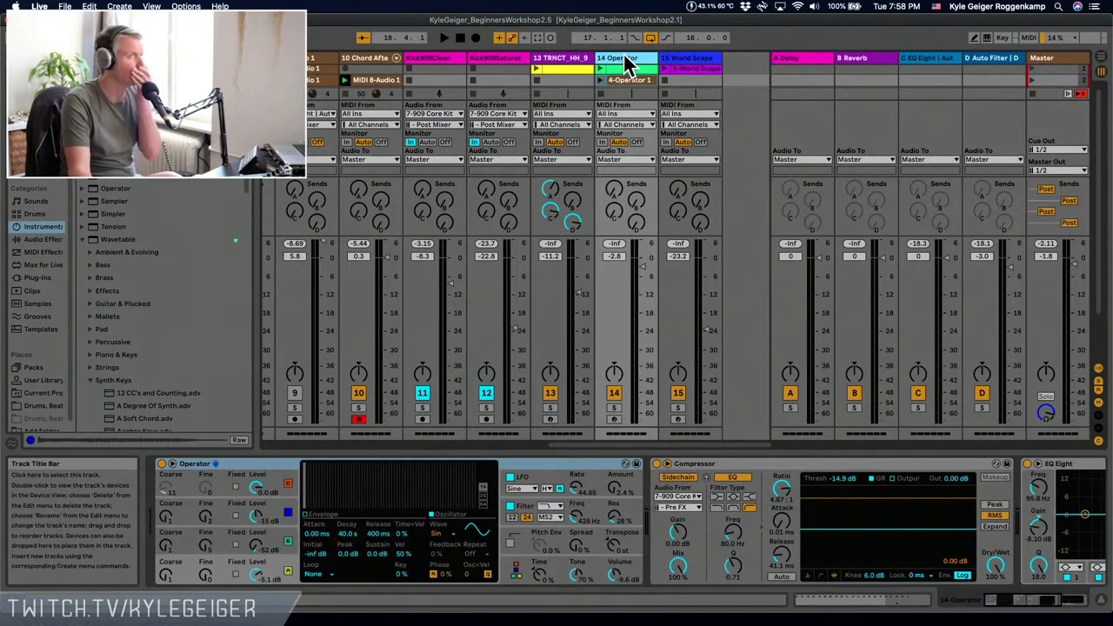
{"action": "right_click", "coordinate": [624, 63]}
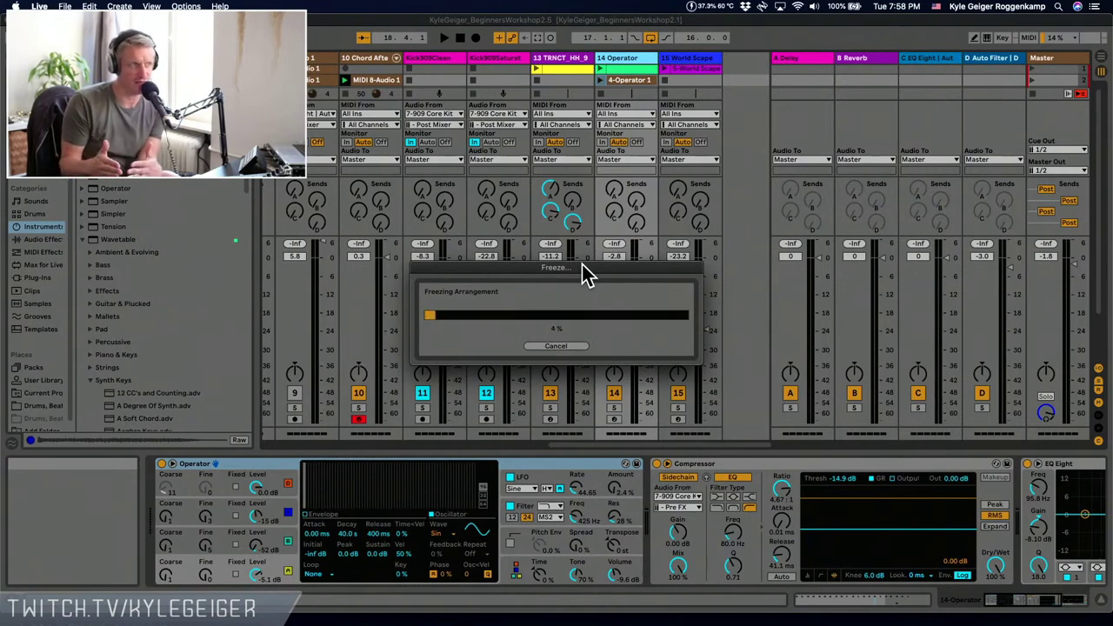
{"action": "left_click", "coordinate": [554, 346]}
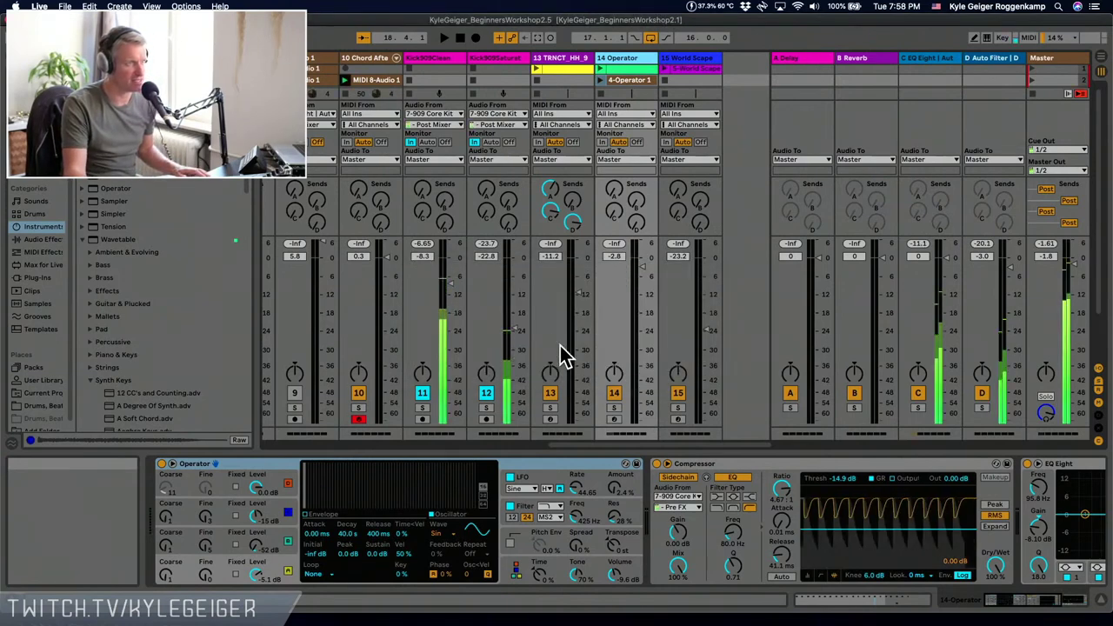
- Locate track 14, Operator, in the arrangement and deactivate its Operator, Compressor and EQ Eight devices
{"action": "key", "text": "Tab"}
{"action": "scroll", "coordinate": [904, 270], "scroll_direction": "down", "scroll_amount": 2}
{"action": "scroll", "coordinate": [947, 246], "scroll_direction": "down", "scroll_amount": 6}
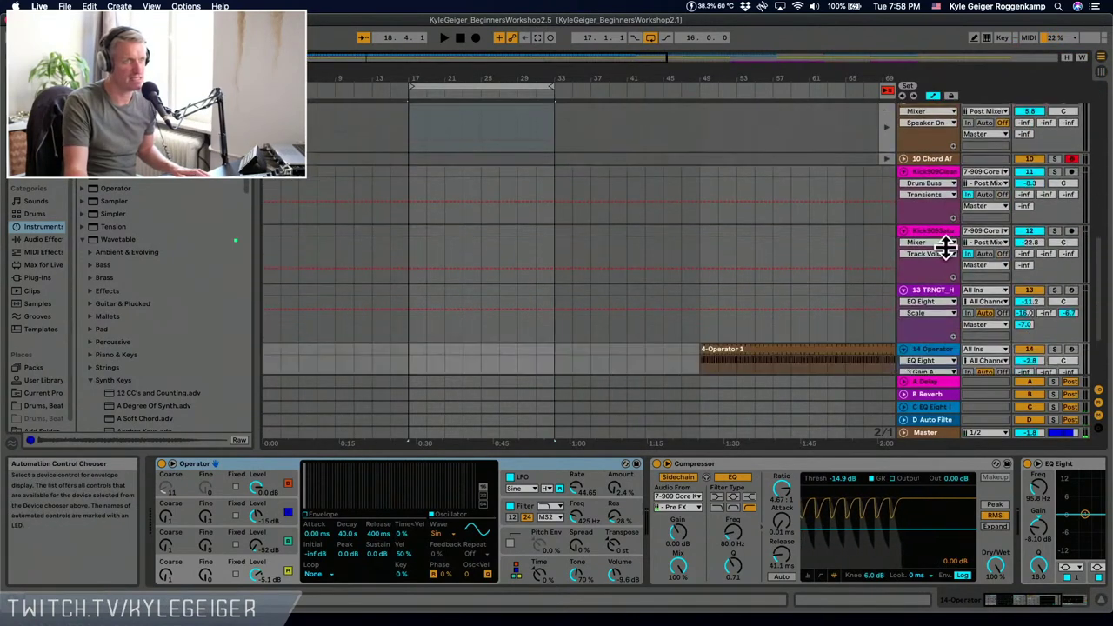
{"action": "scroll", "coordinate": [946, 245], "scroll_direction": "up", "scroll_amount": 6}
{"action": "scroll", "coordinate": [946, 245], "scroll_direction": "down", "scroll_amount": 4}
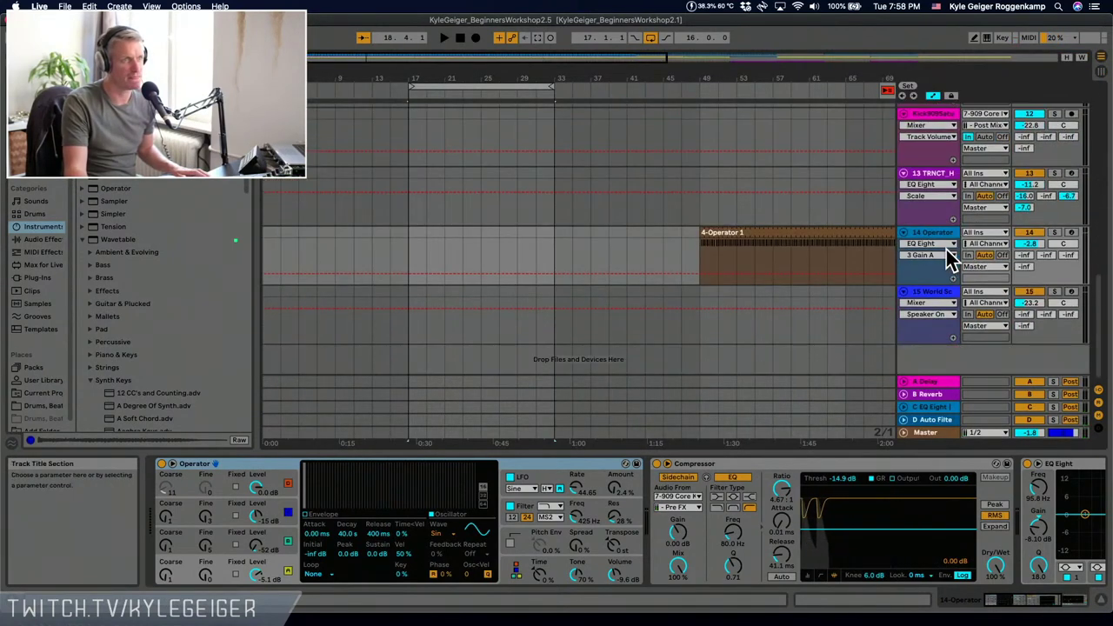
{"action": "left_click", "coordinate": [939, 233]}
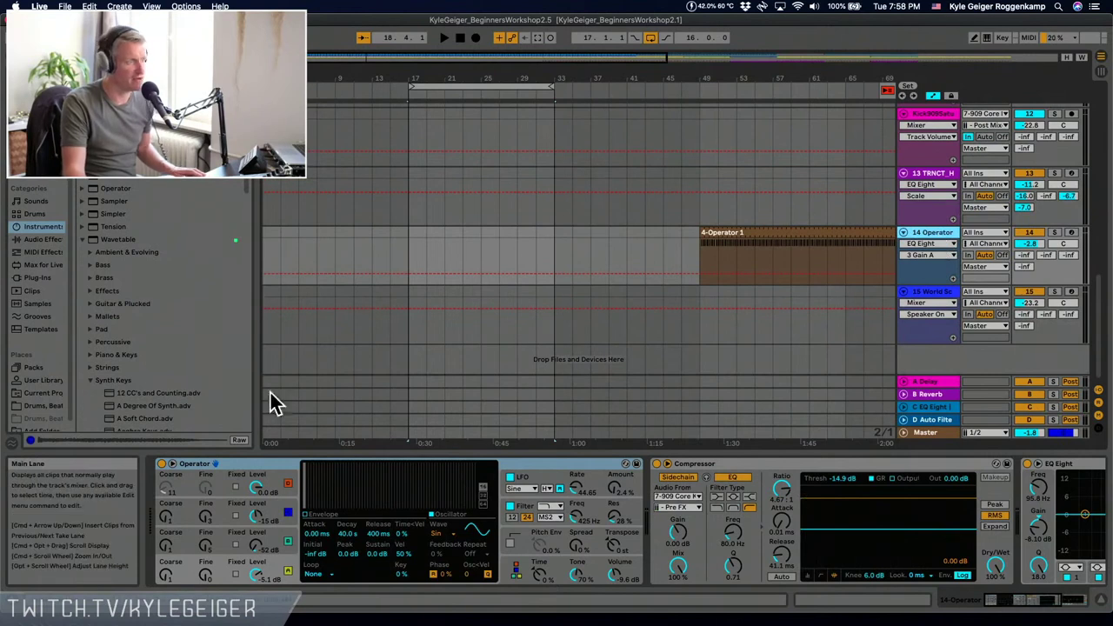
{"action": "left_click", "coordinate": [167, 478]}
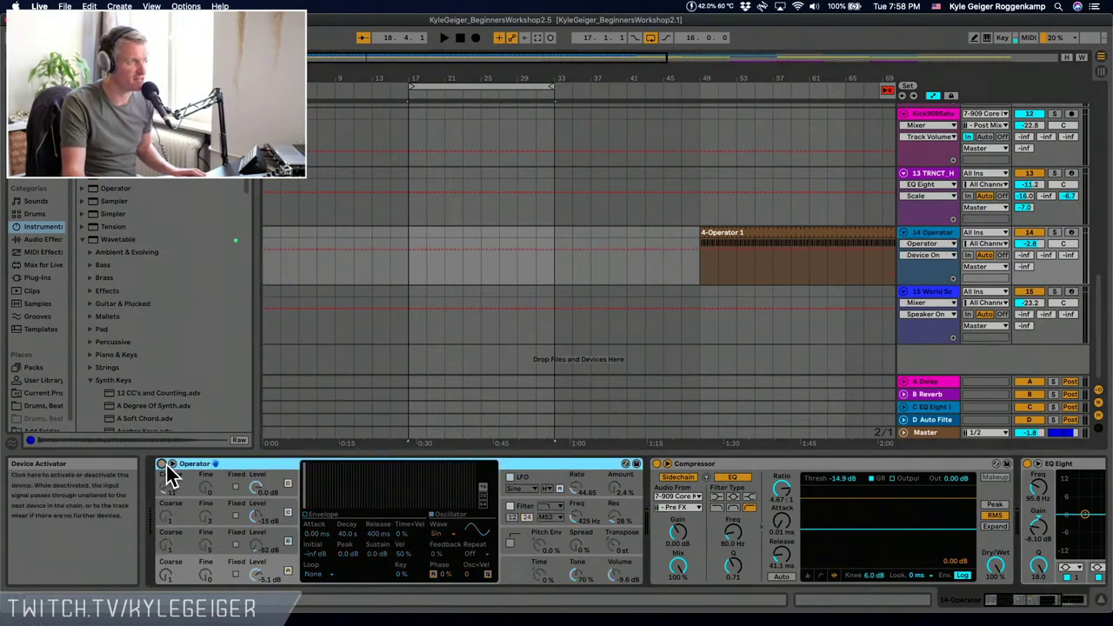
{"action": "left_click", "coordinate": [666, 465]}
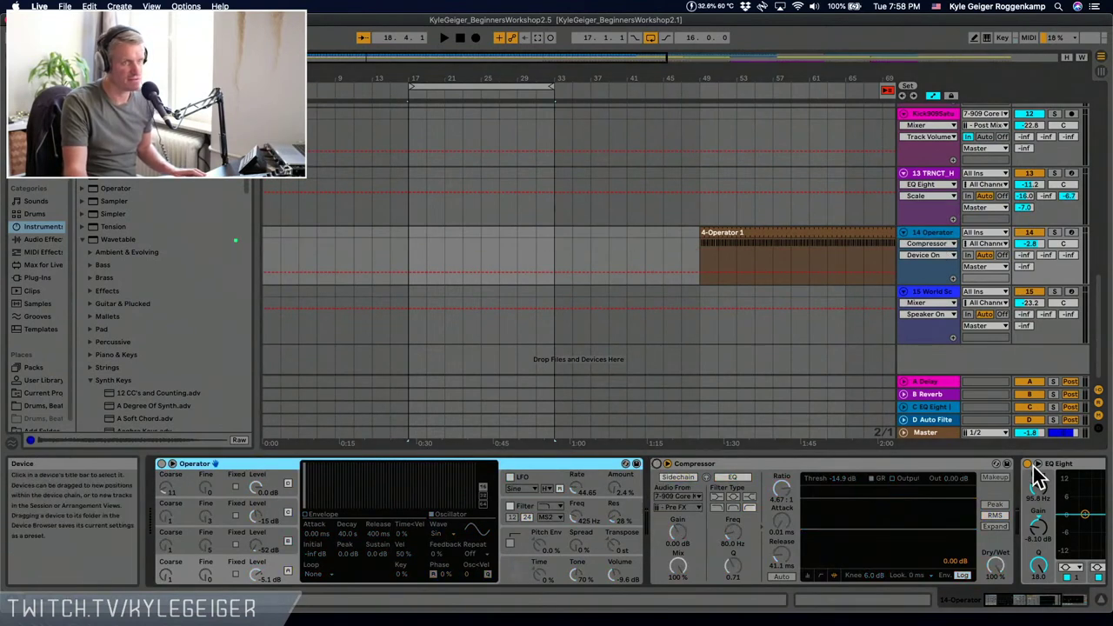
{"action": "left_click", "coordinate": [1027, 464]}
{"action": "left_click_drag", "start_coordinate": [1057, 600], "coordinate": [1085, 581]}
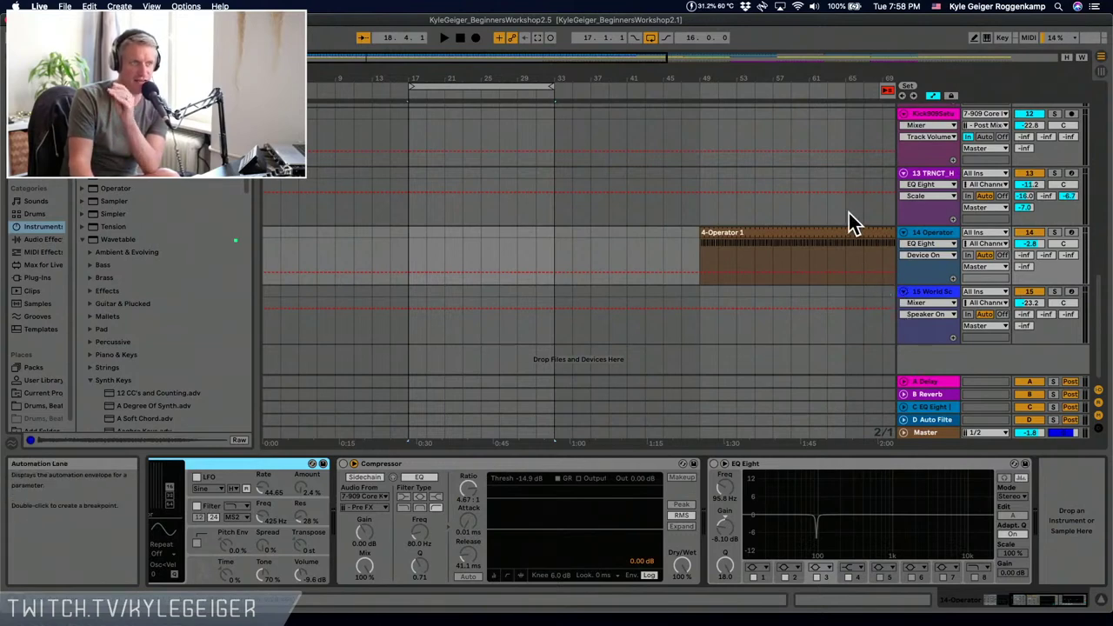
- Play the set and add a short F2 note just after 1.2.3 in the MIDI 8-Audio 1 clip, with a very low velocity
{"action": "scroll", "coordinate": [848, 222], "scroll_direction": "up", "scroll_amount": 8}
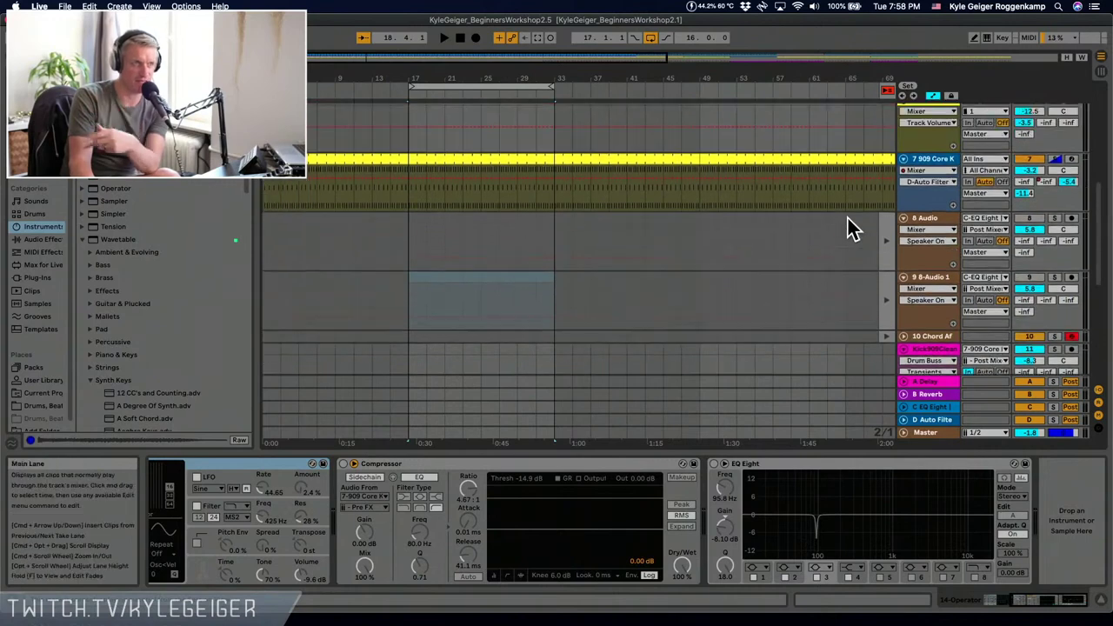
{"action": "scroll", "coordinate": [988, 162], "scroll_direction": "up", "scroll_amount": 4}
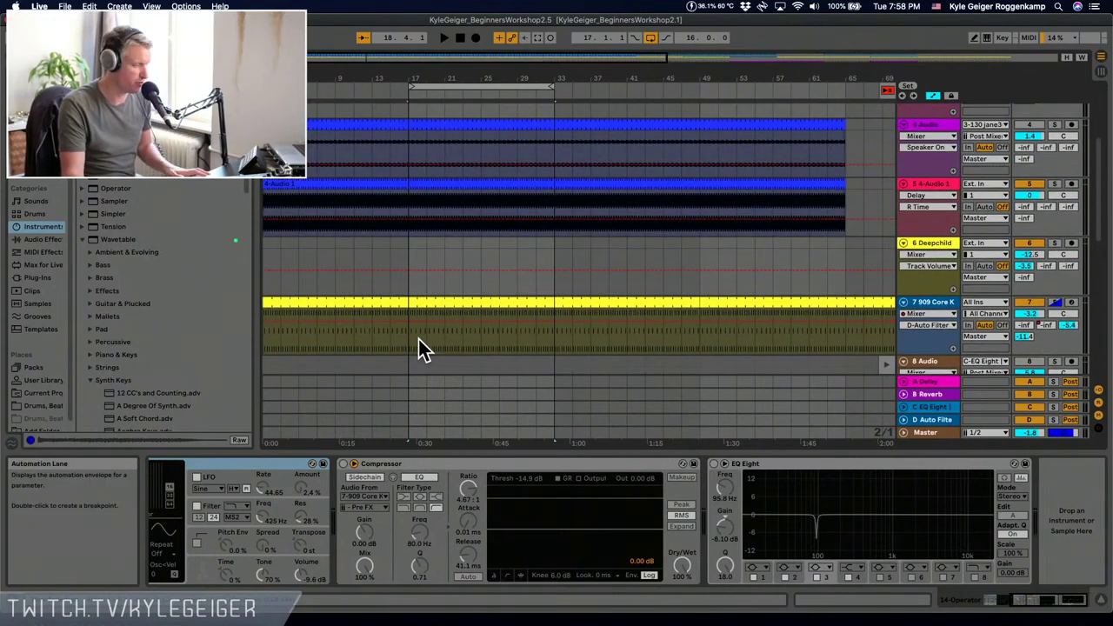
{"action": "key", "text": "Tab"}
{"action": "key", "text": "space"}
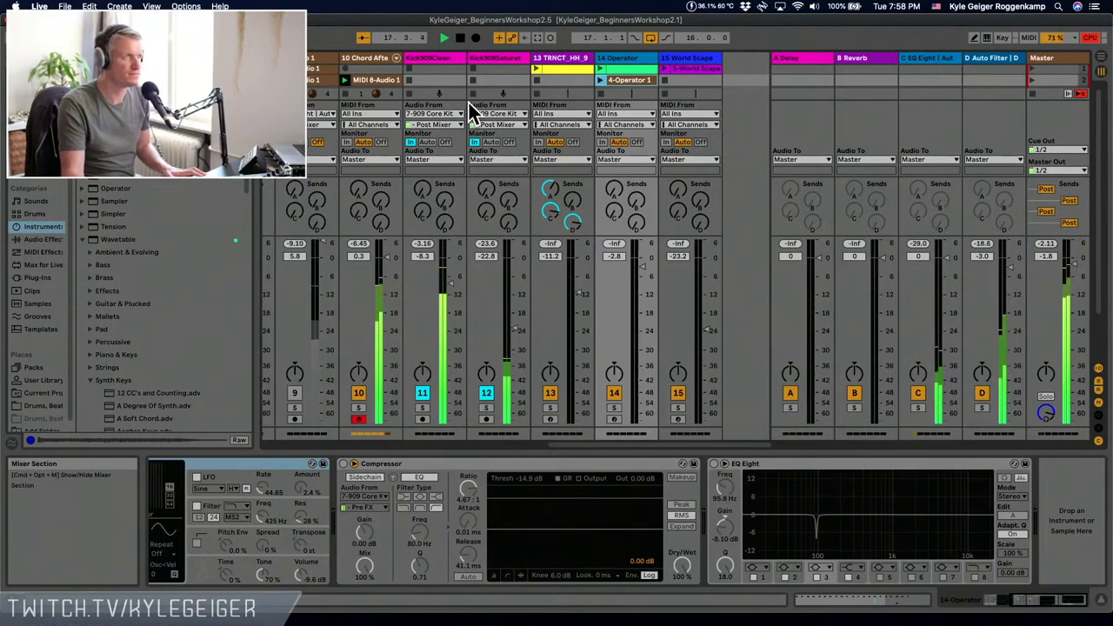
{"action": "left_click", "coordinate": [368, 93]}
{"action": "left_click", "coordinate": [851, 599]}
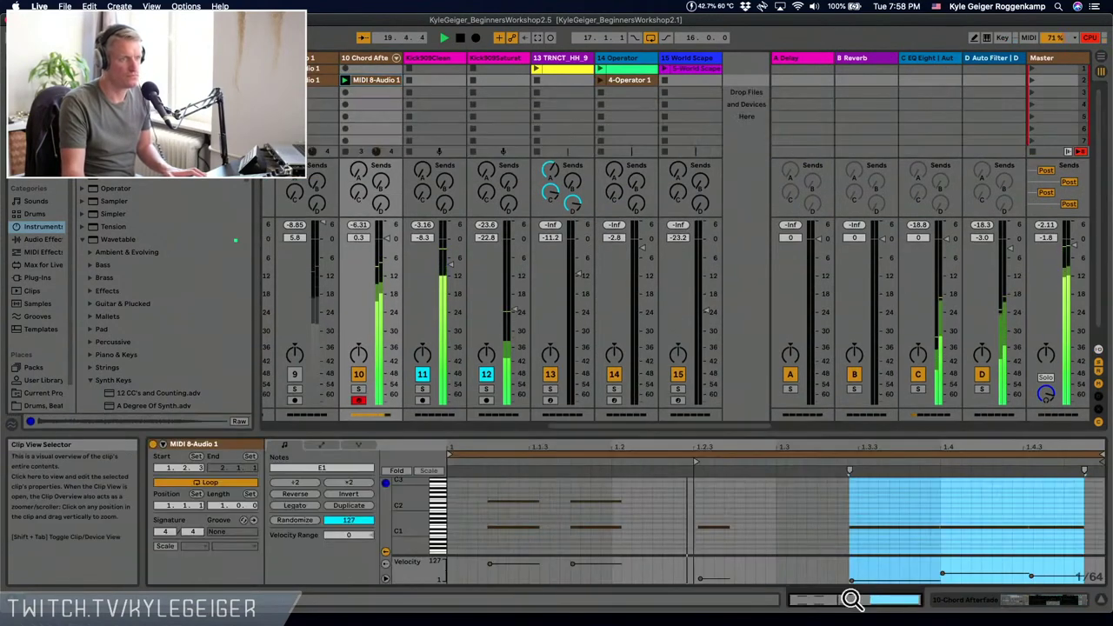
{"action": "double_click", "coordinate": [702, 501]}
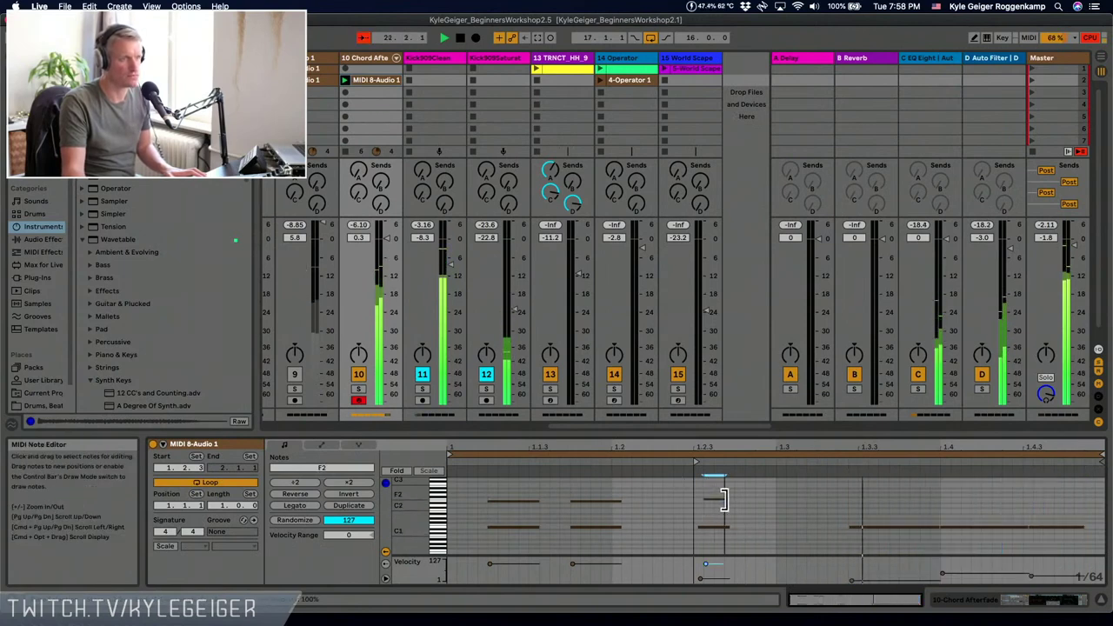
{"action": "left_click_drag", "start_coordinate": [723, 498], "coordinate": [736, 500]}
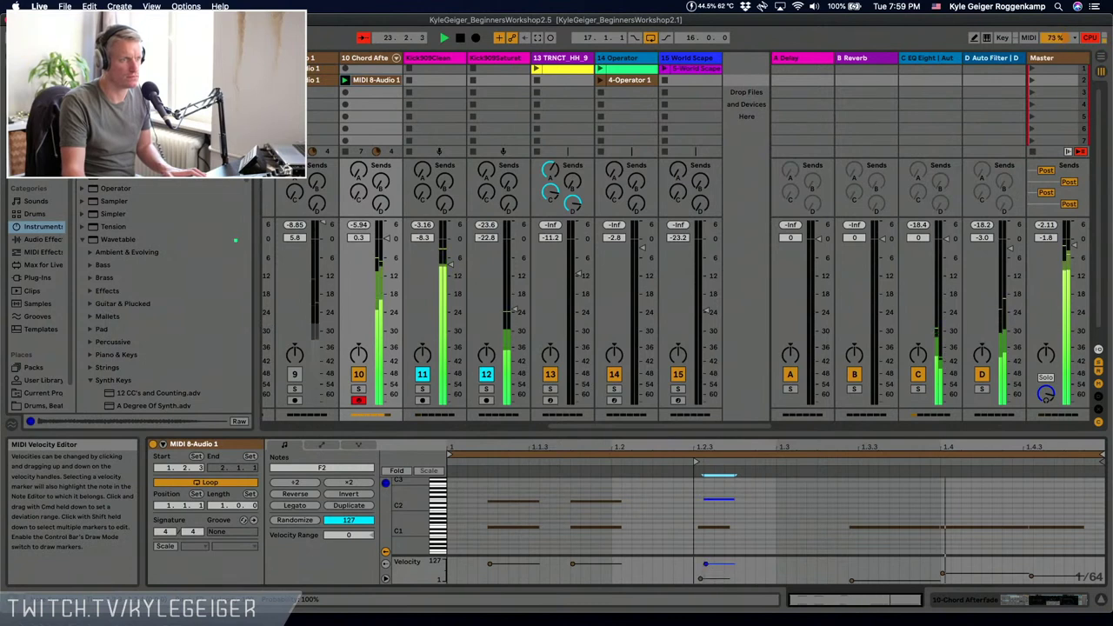
{"action": "left_click_drag", "start_coordinate": [705, 564], "coordinate": [705, 568]}
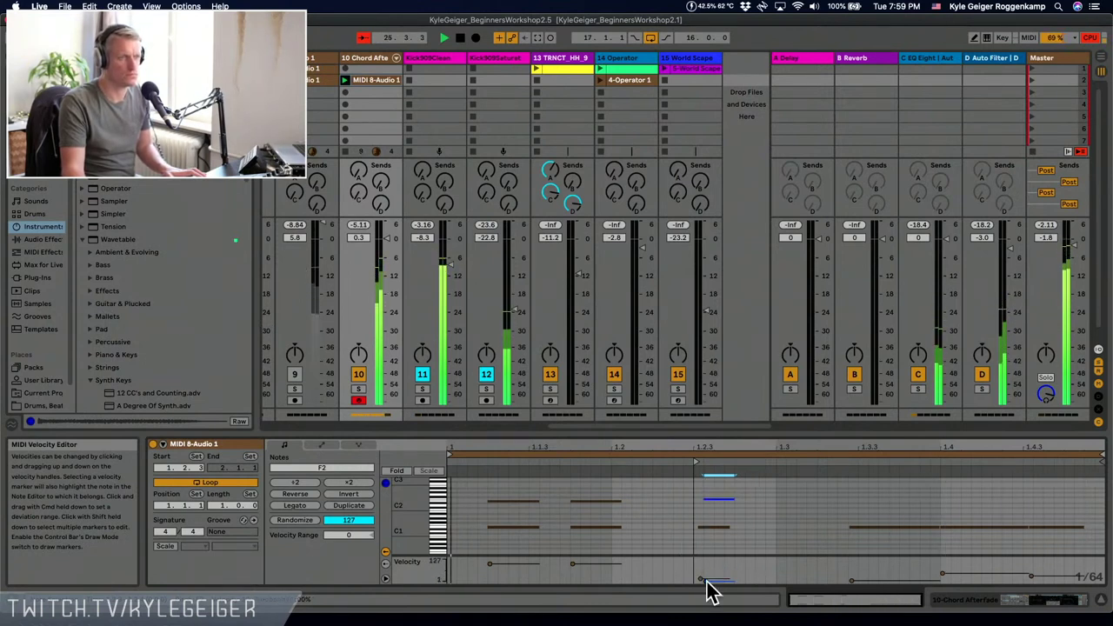
{"action": "left_click_drag", "start_coordinate": [766, 539], "coordinate": [684, 482]}
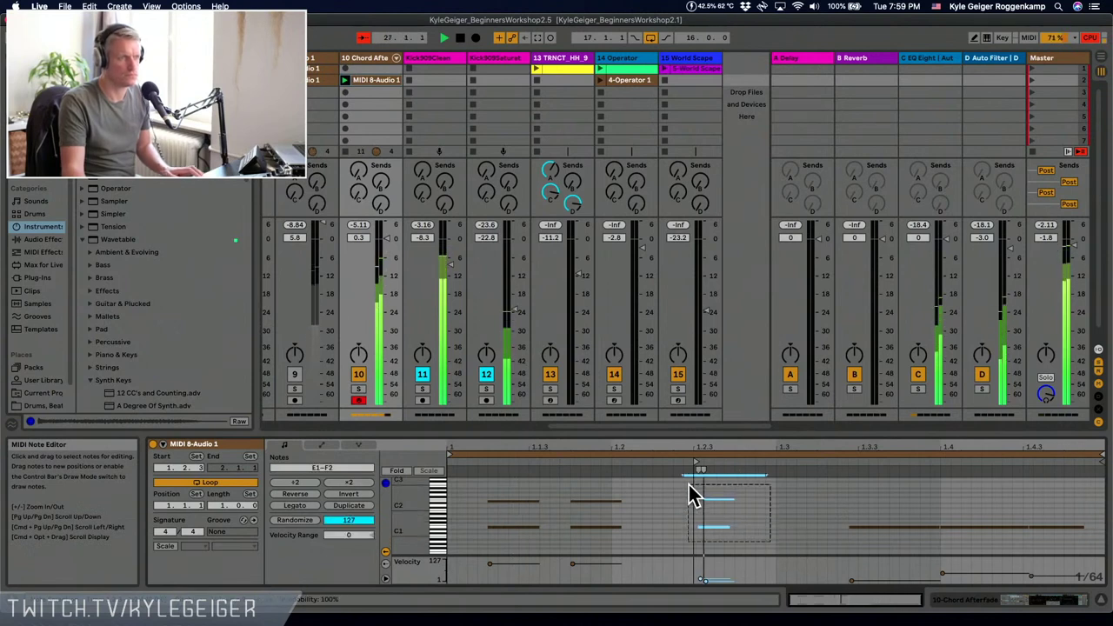
- Add two longer F2 notes to the clip, one from just before 1.3.3 to 1.4, the other from 1.4 to about 1.4.3
{"action": "double_click", "coordinate": [854, 501]}
{"action": "left_click_drag", "start_coordinate": [854, 500], "coordinate": [938, 510]}
{"action": "left_click", "coordinate": [947, 502]}
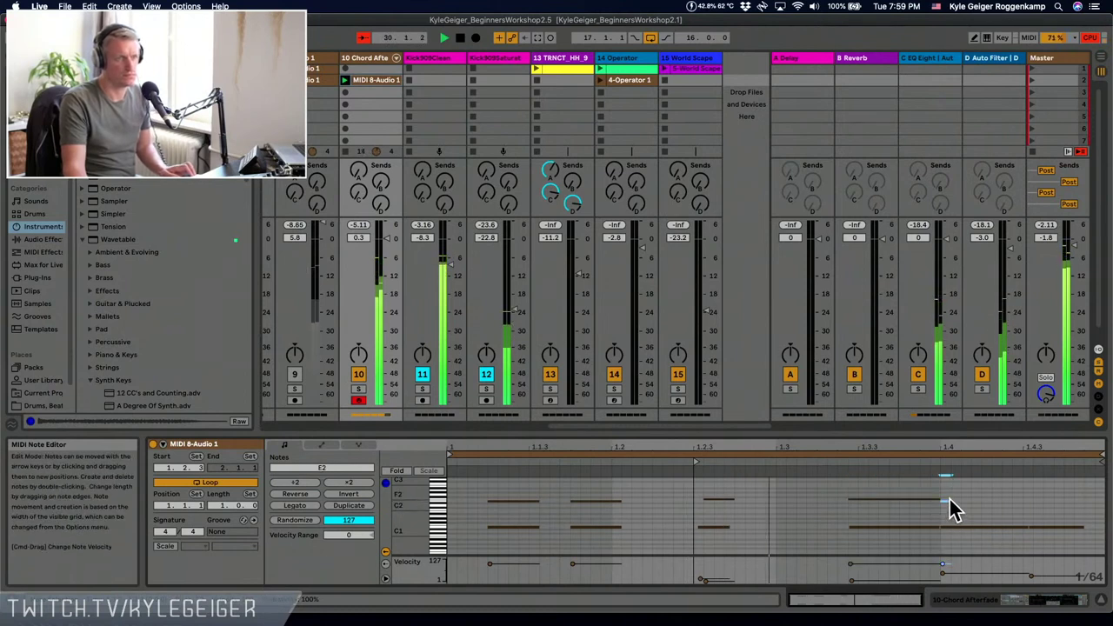
{"action": "double_click", "coordinate": [949, 500]}
{"action": "left_click_drag", "start_coordinate": [955, 501], "coordinate": [1027, 506]}
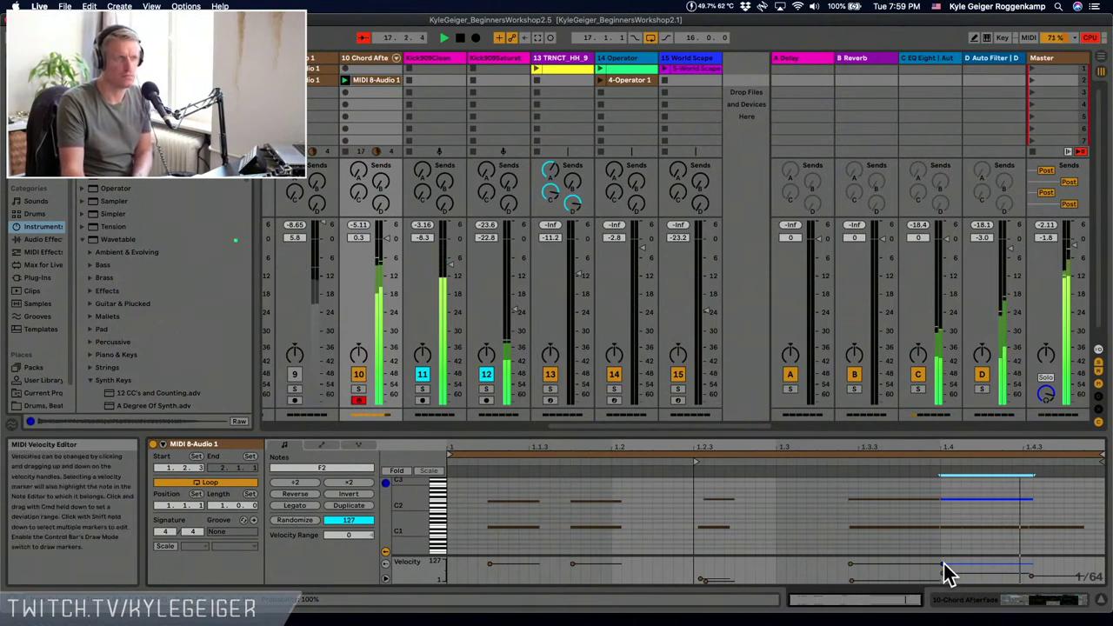
- Lower the velocities of the two long F2 notes near the end of the clip
{"action": "left_click_drag", "start_coordinate": [945, 565], "coordinate": [942, 576]}
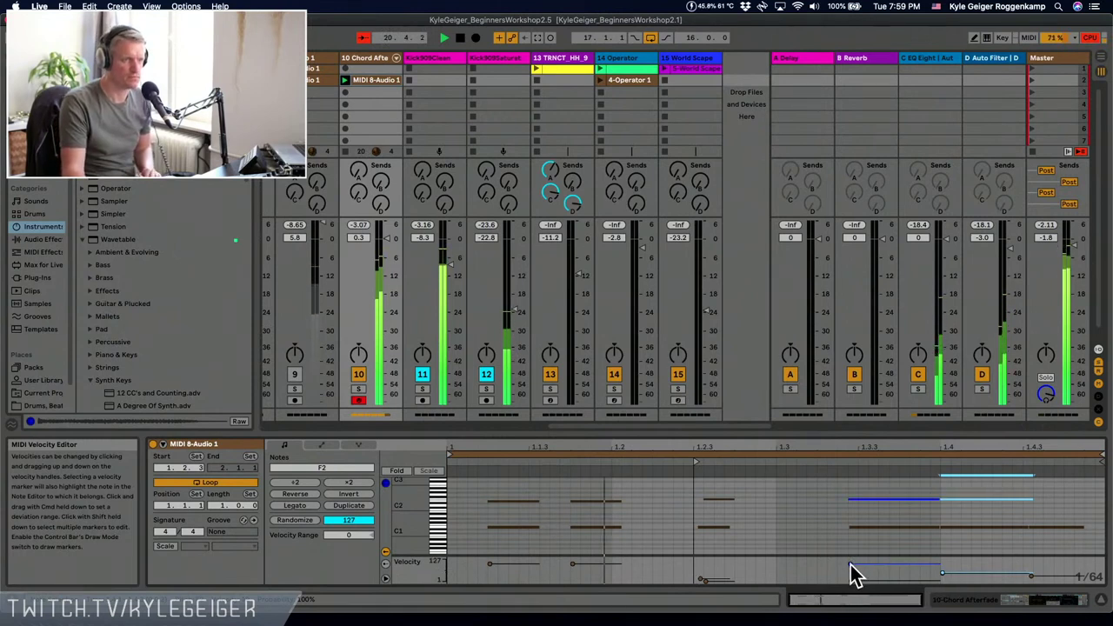
{"action": "left_click_drag", "start_coordinate": [851, 564], "coordinate": [851, 569]}
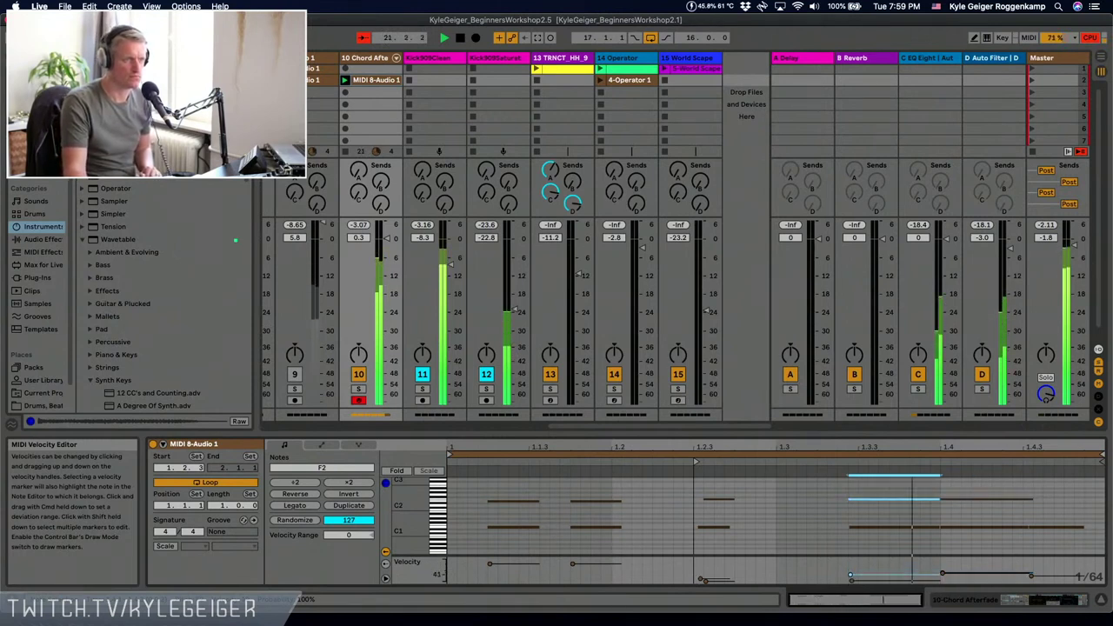
{"action": "left_click_drag", "start_coordinate": [850, 575], "coordinate": [851, 578]}
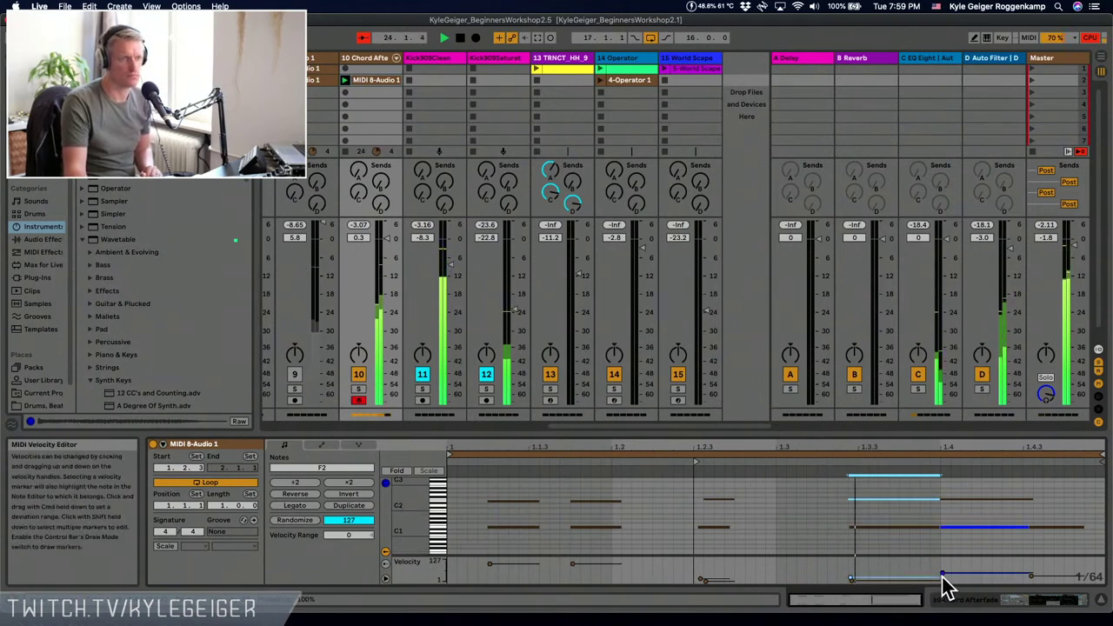
{"action": "left_click_drag", "start_coordinate": [942, 576], "coordinate": [943, 579]}
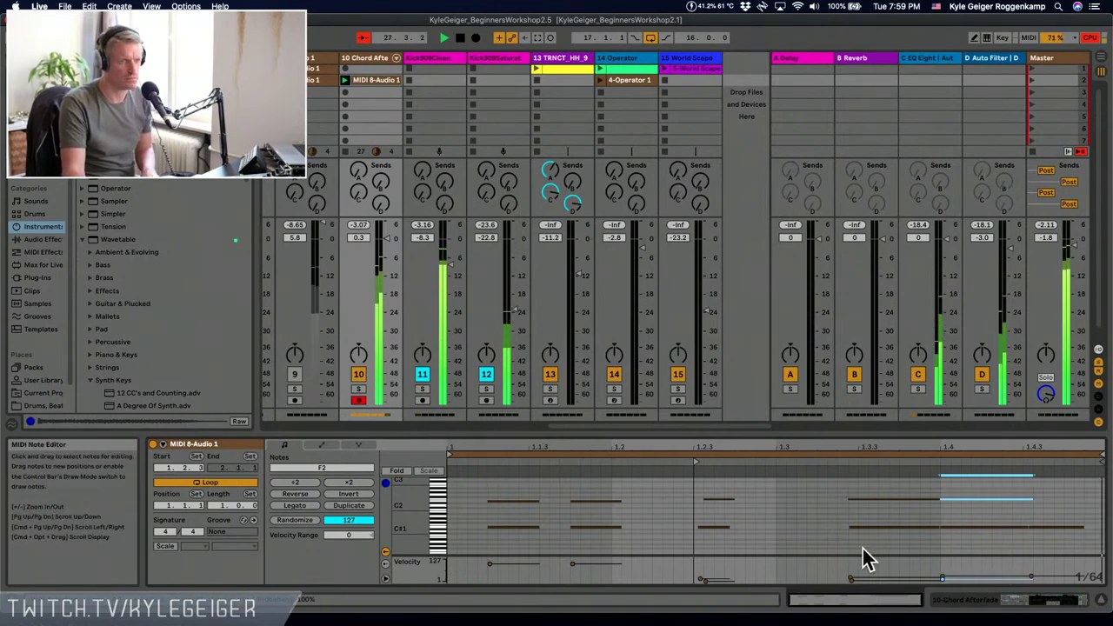
- Set the Chord Afterfade rack's Filter 2 Freq to 658 Hz and Reverb to 29%, and audition the loop
{"action": "left_click", "coordinate": [1026, 609]}
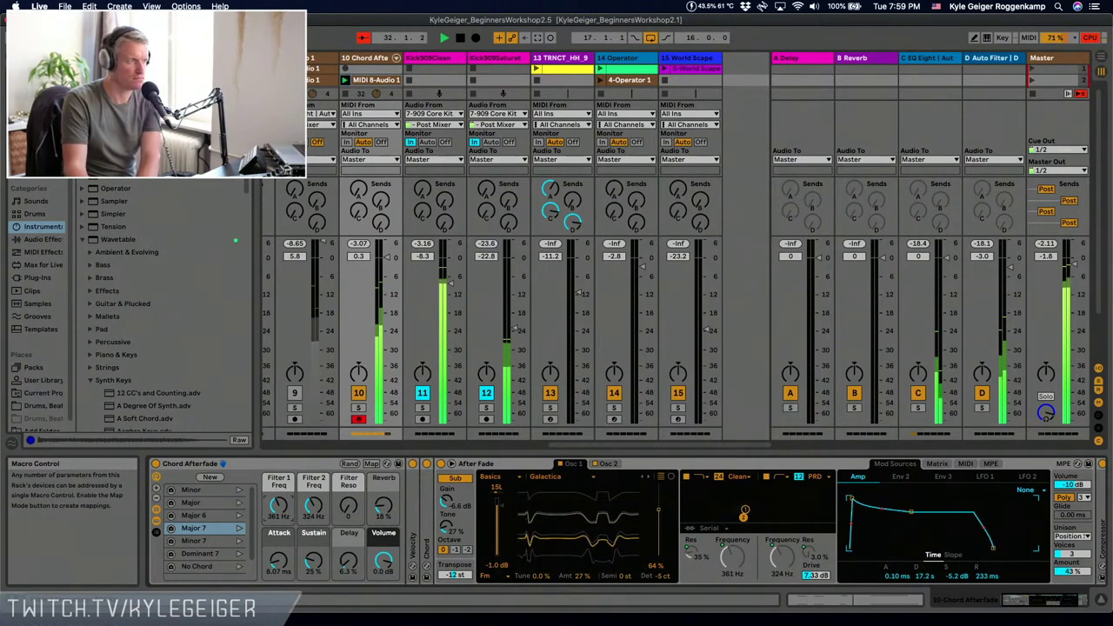
{"action": "left_click_drag", "start_coordinate": [314, 514], "coordinate": [315, 493]}
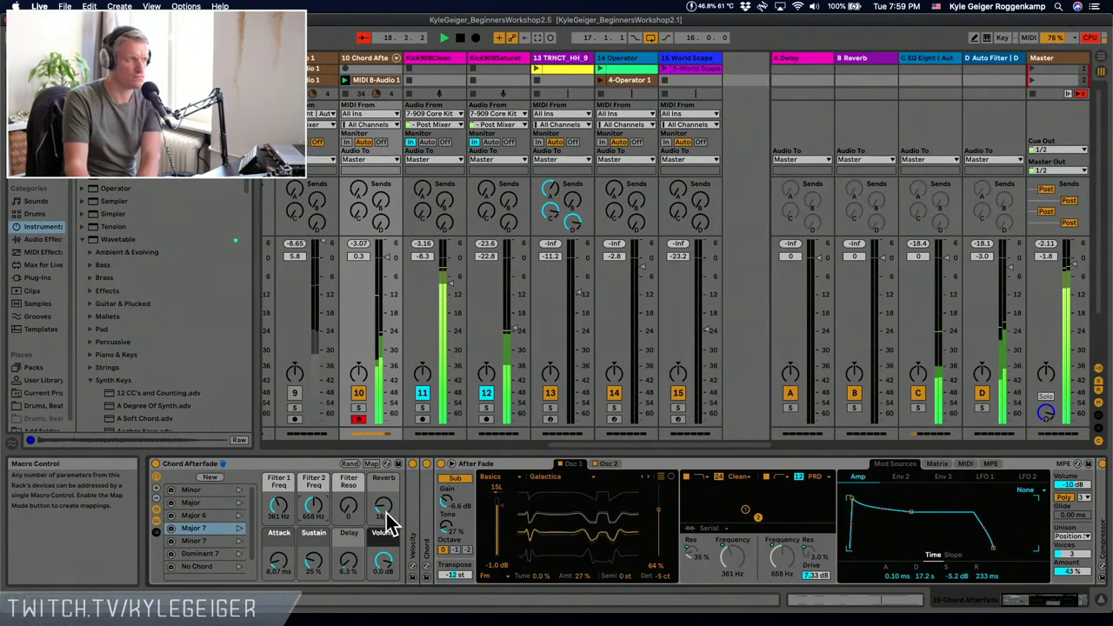
{"action": "left_click_drag", "start_coordinate": [384, 515], "coordinate": [384, 443]}
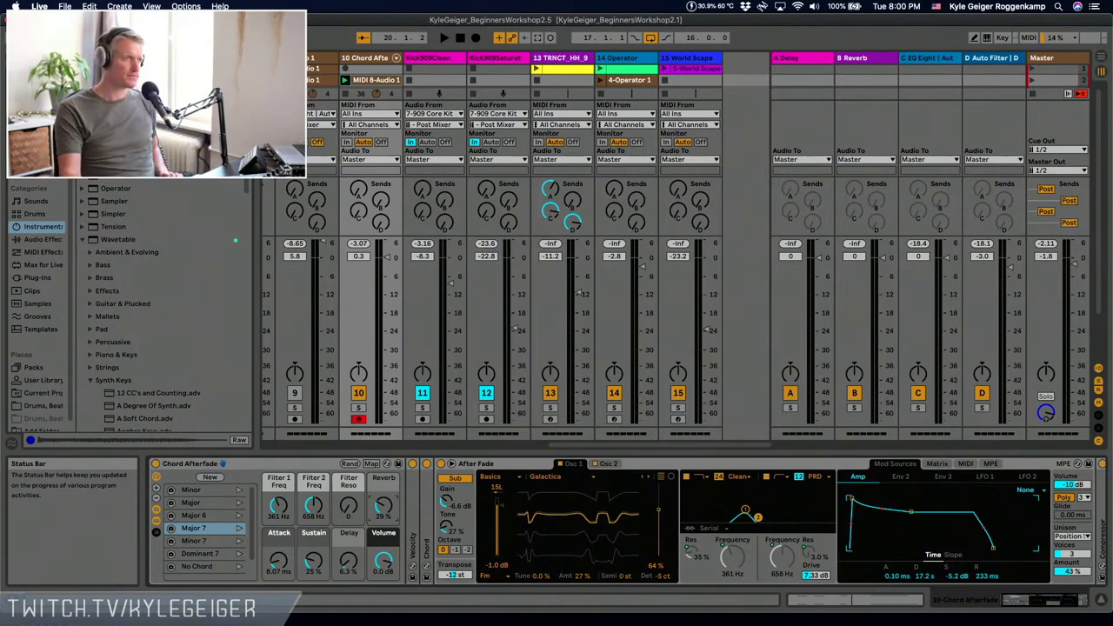
{"action": "key", "text": "space"}
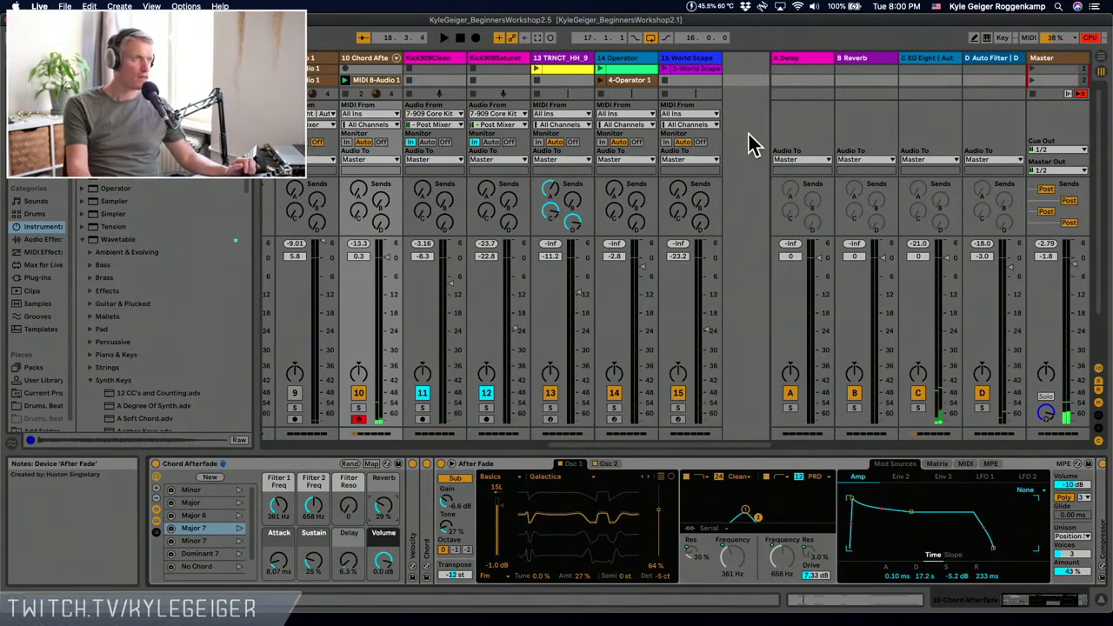
- Deactivate the World Scape Pad instrument on track 15
{"action": "left_click", "coordinate": [570, 68]}
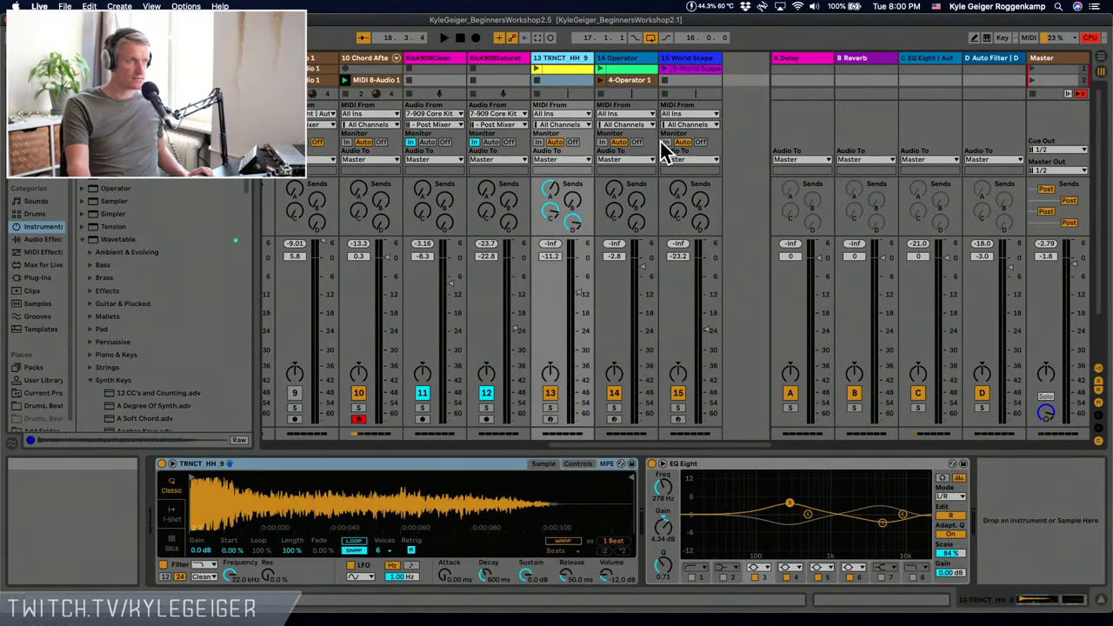
{"action": "left_click", "coordinate": [681, 57]}
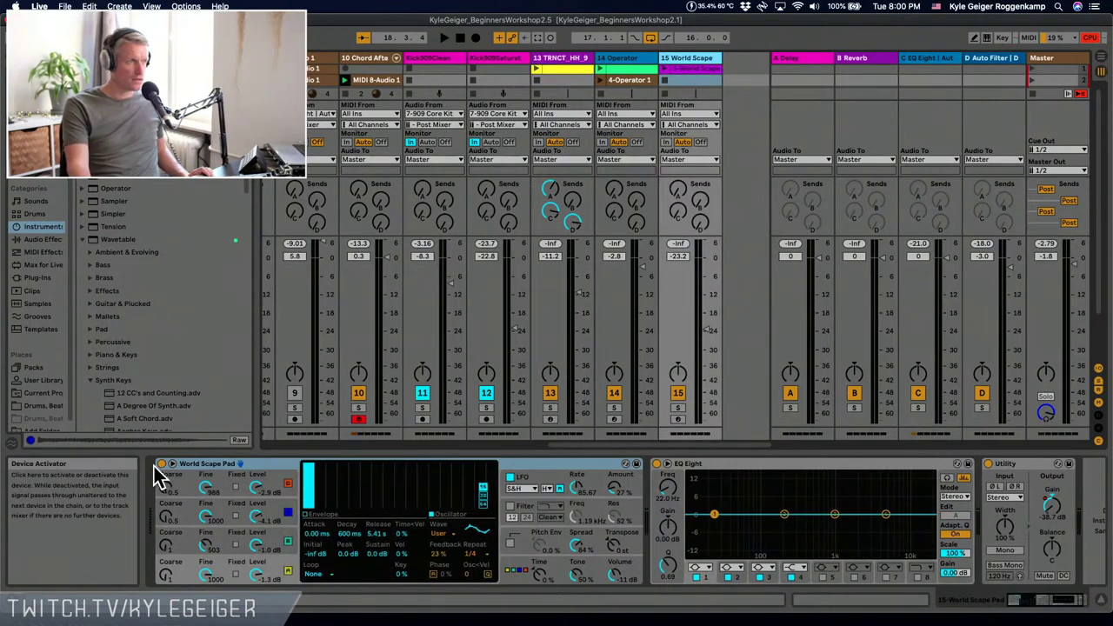
{"action": "left_click", "coordinate": [162, 464]}
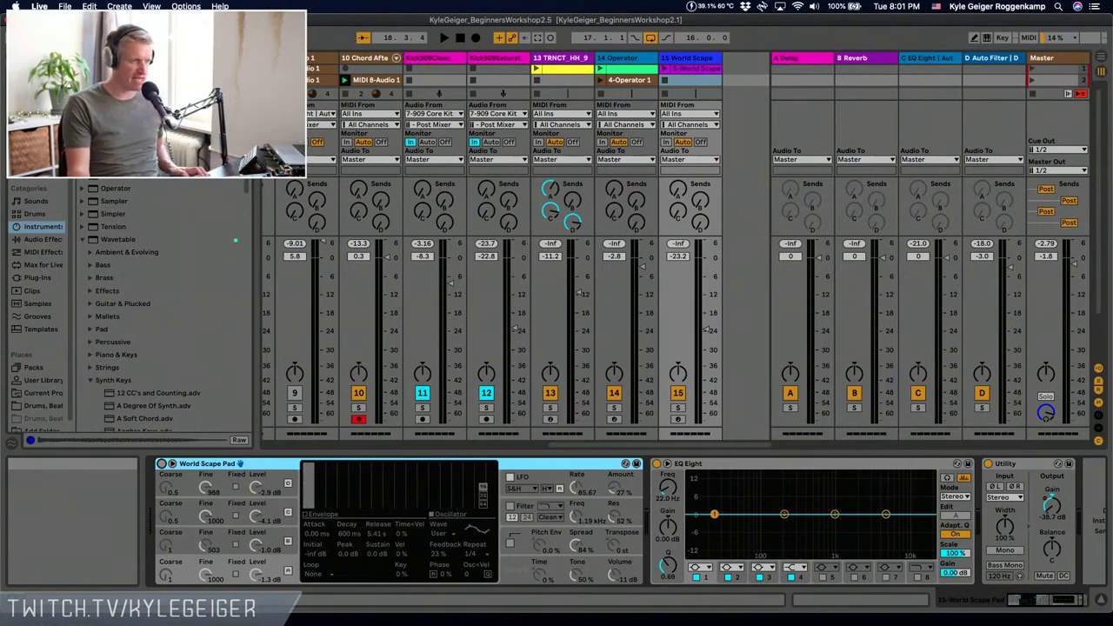
- Switch to Finder and back, and move the open windows aside to show the desktop
{"action": "key", "text": "super+Tab"}
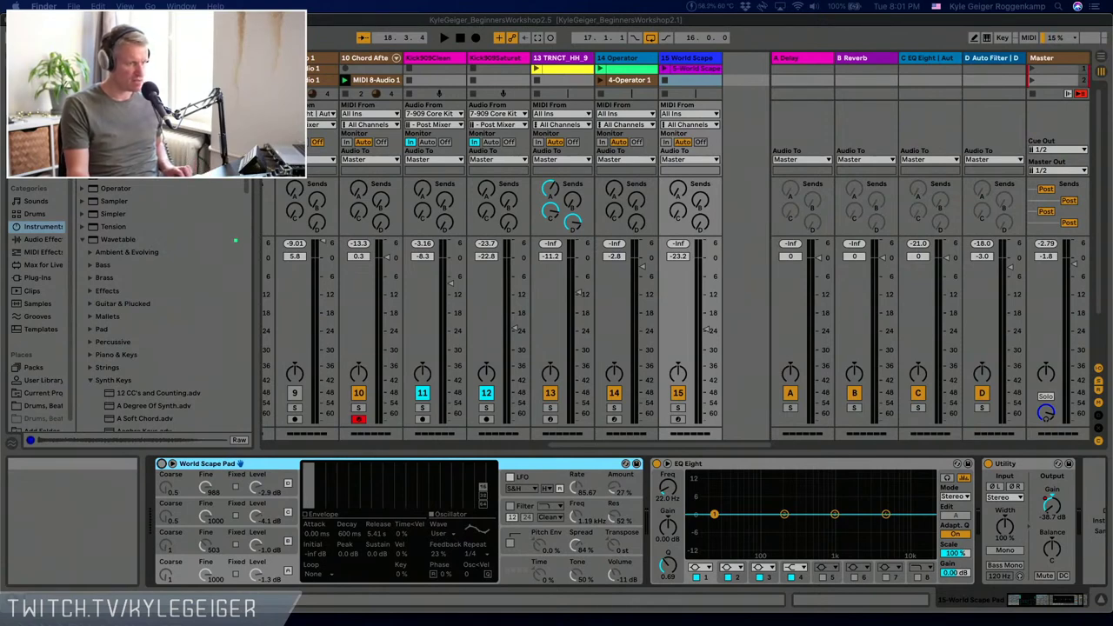
{"action": "left_click", "coordinate": [42, 5]}
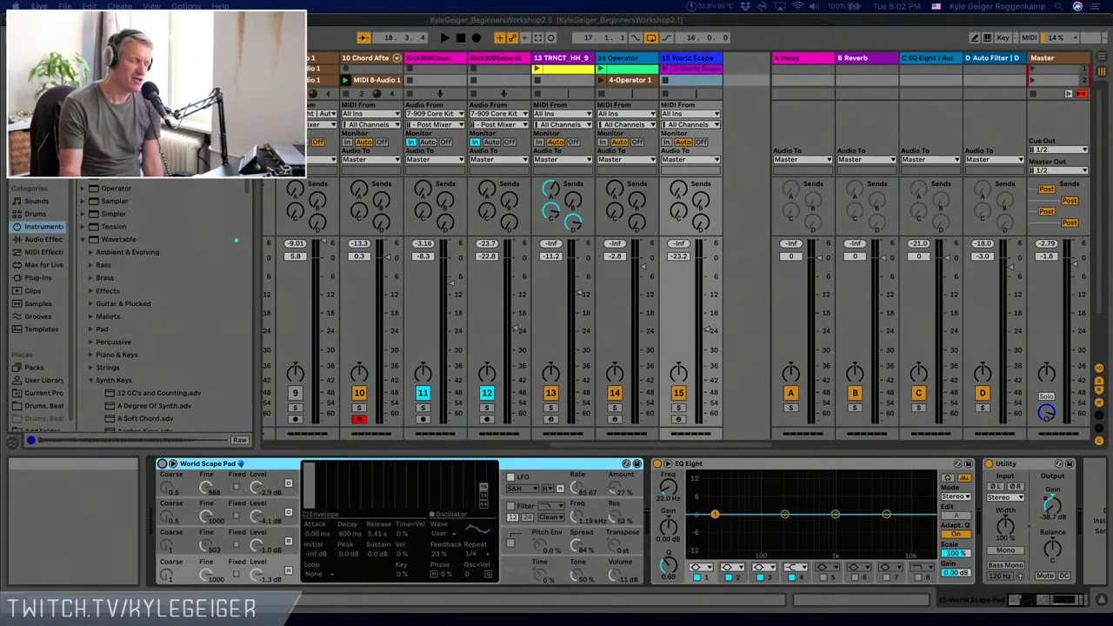
{"action": "key", "text": "F11"}
{"action": "key", "text": "F11"}
{"action": "key", "text": "F11"}
{"action": "key", "text": "F11"}
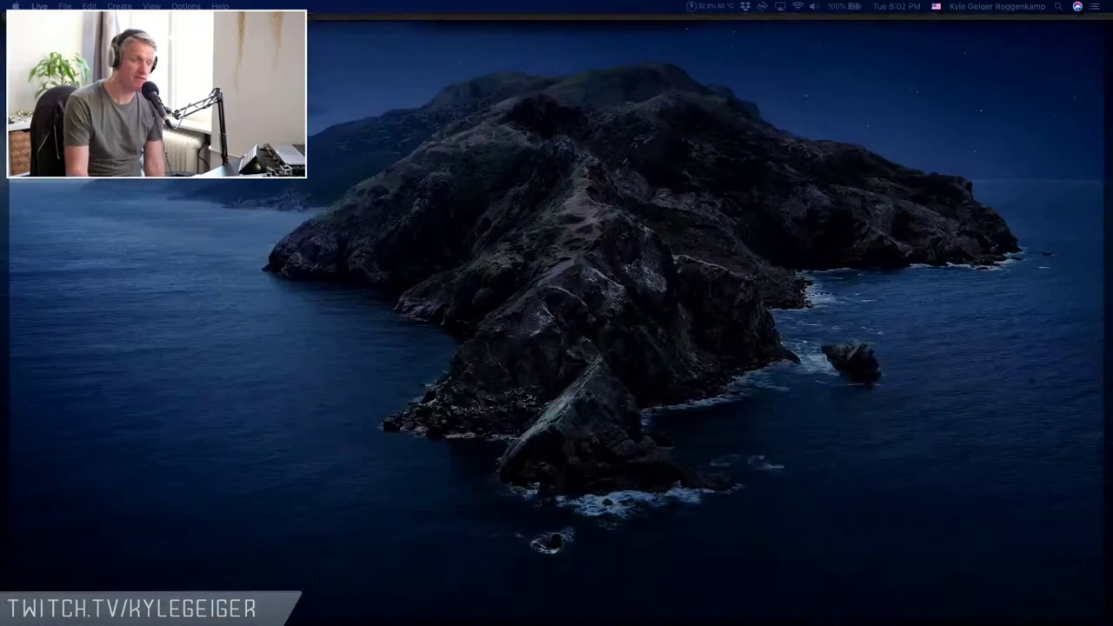